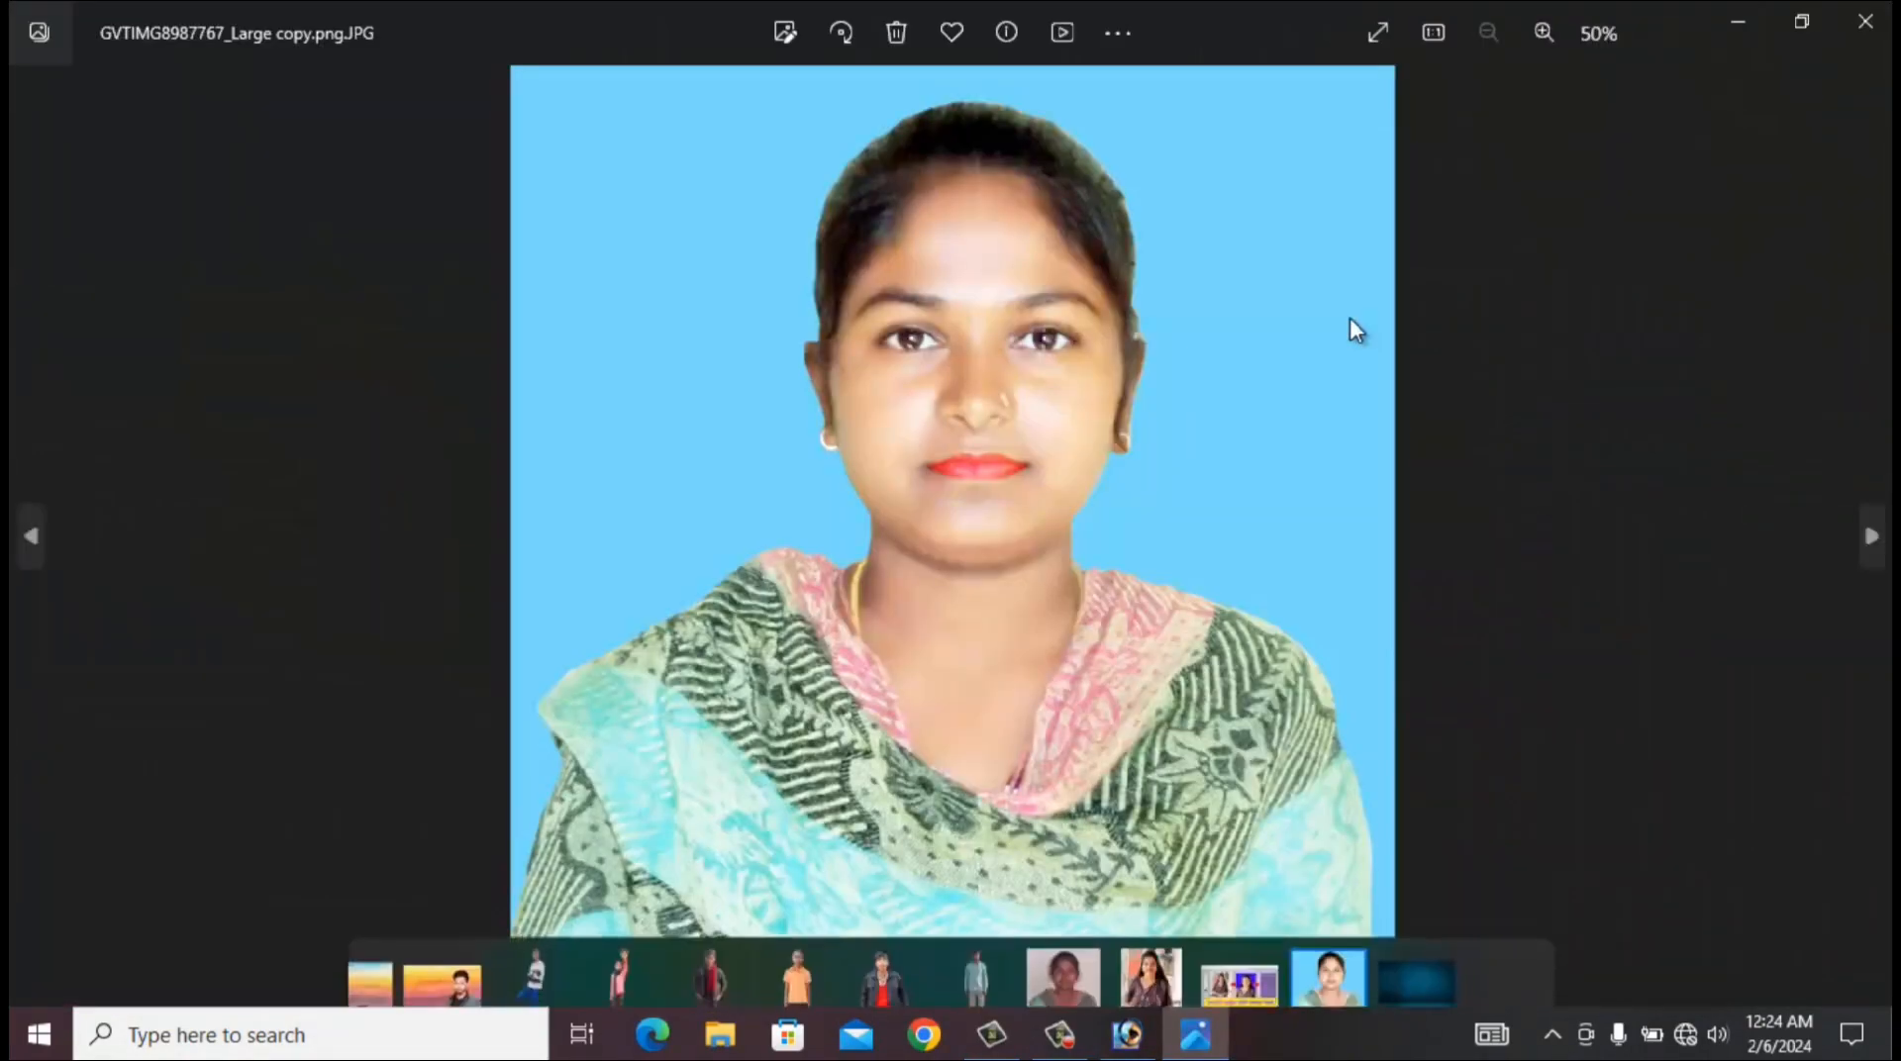
Arrange the original portrait and its retouched copy side by side on the desktop to compare the two photos.
{"action": "left_click", "coordinate": [1801, 21]}
{"action": "left_click_drag", "start_coordinate": [1362, 198], "coordinate": [1510, 75]}
{"action": "double_click", "coordinate": [412, 398]}
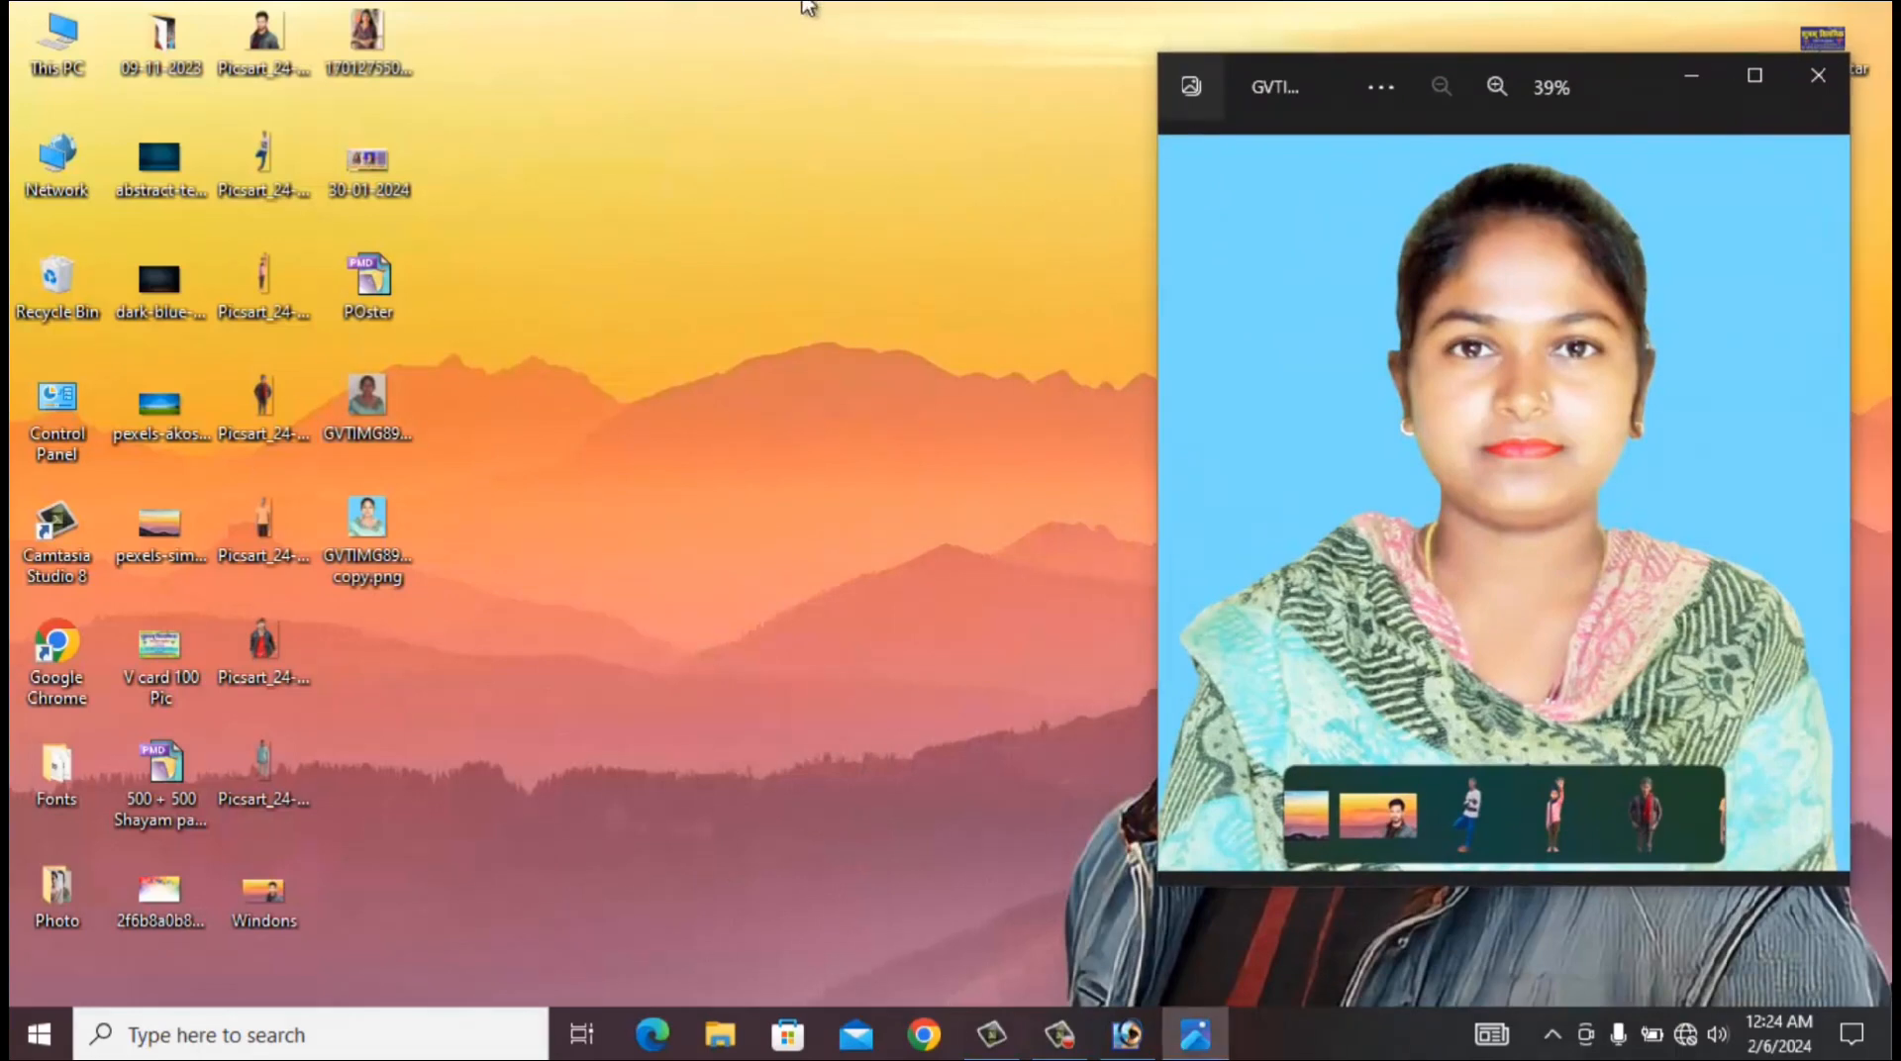
{"action": "left_click_drag", "start_coordinate": [547, 116], "coordinate": [855, 40]}
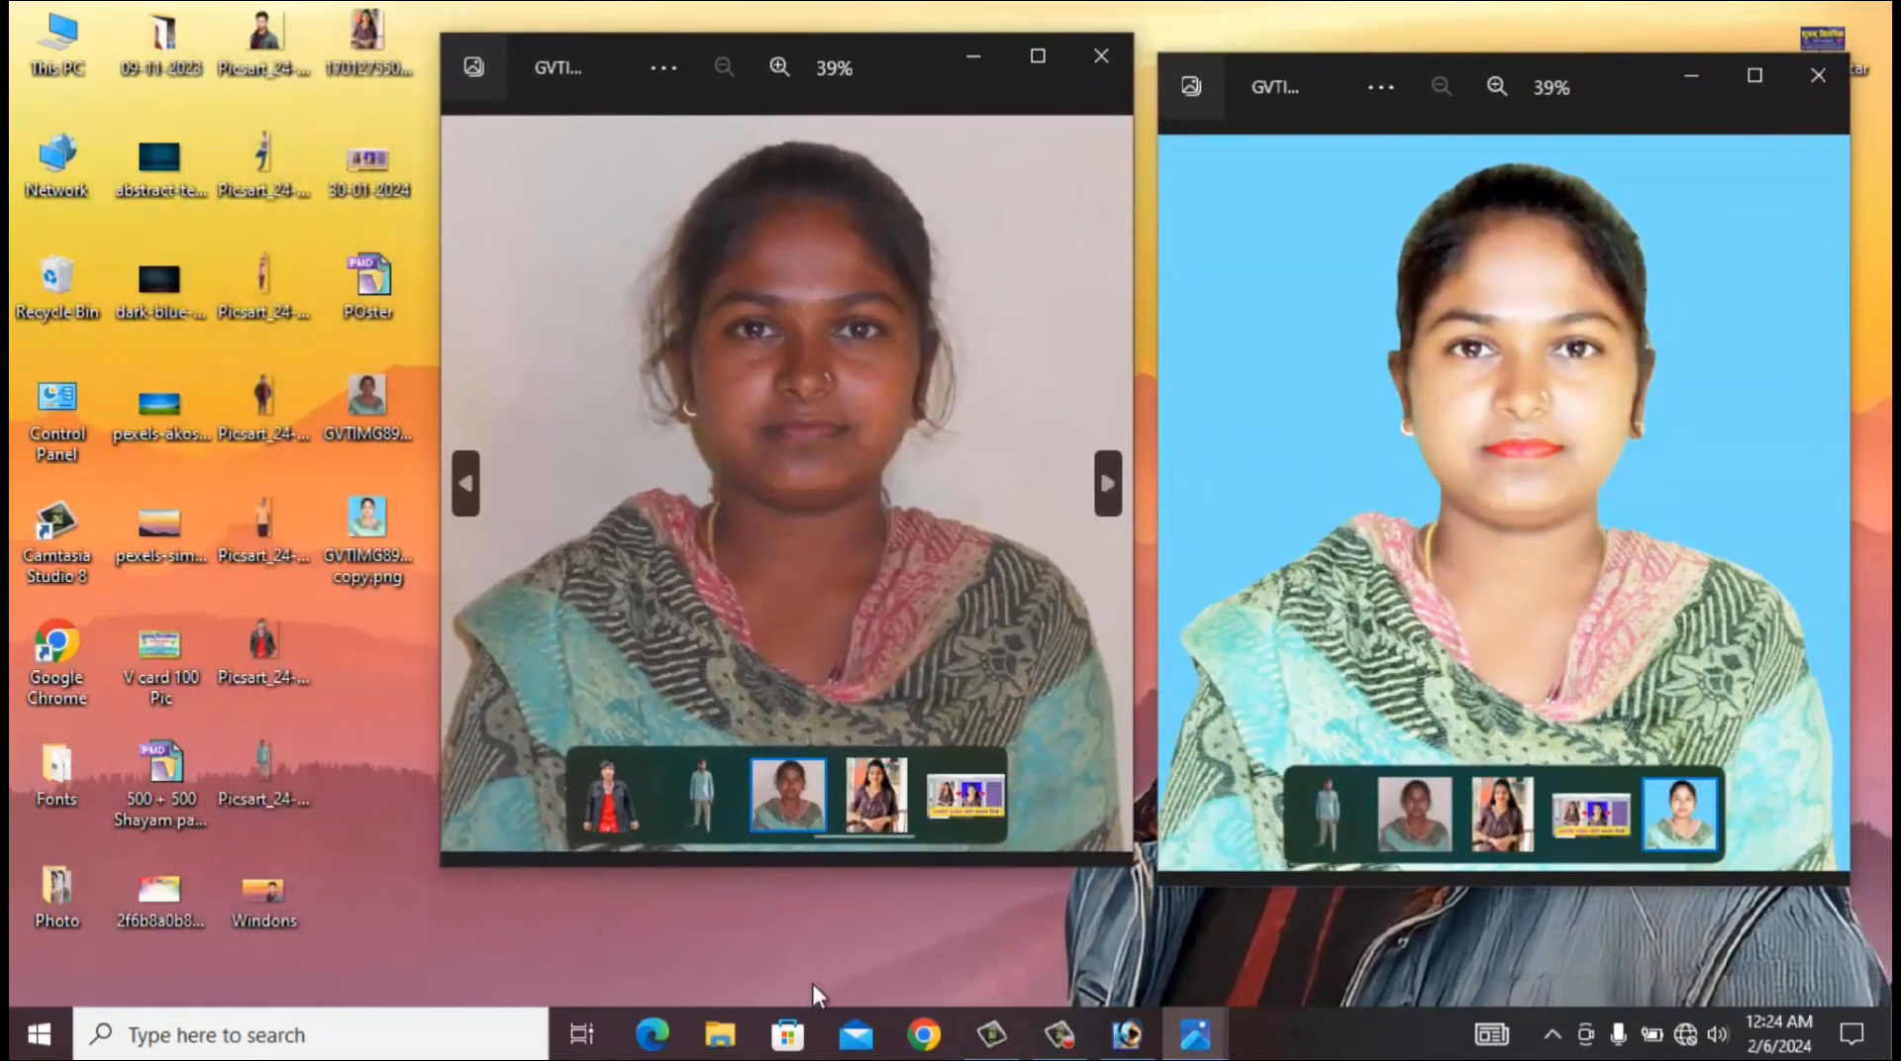
{"action": "left_click", "coordinate": [827, 936]}
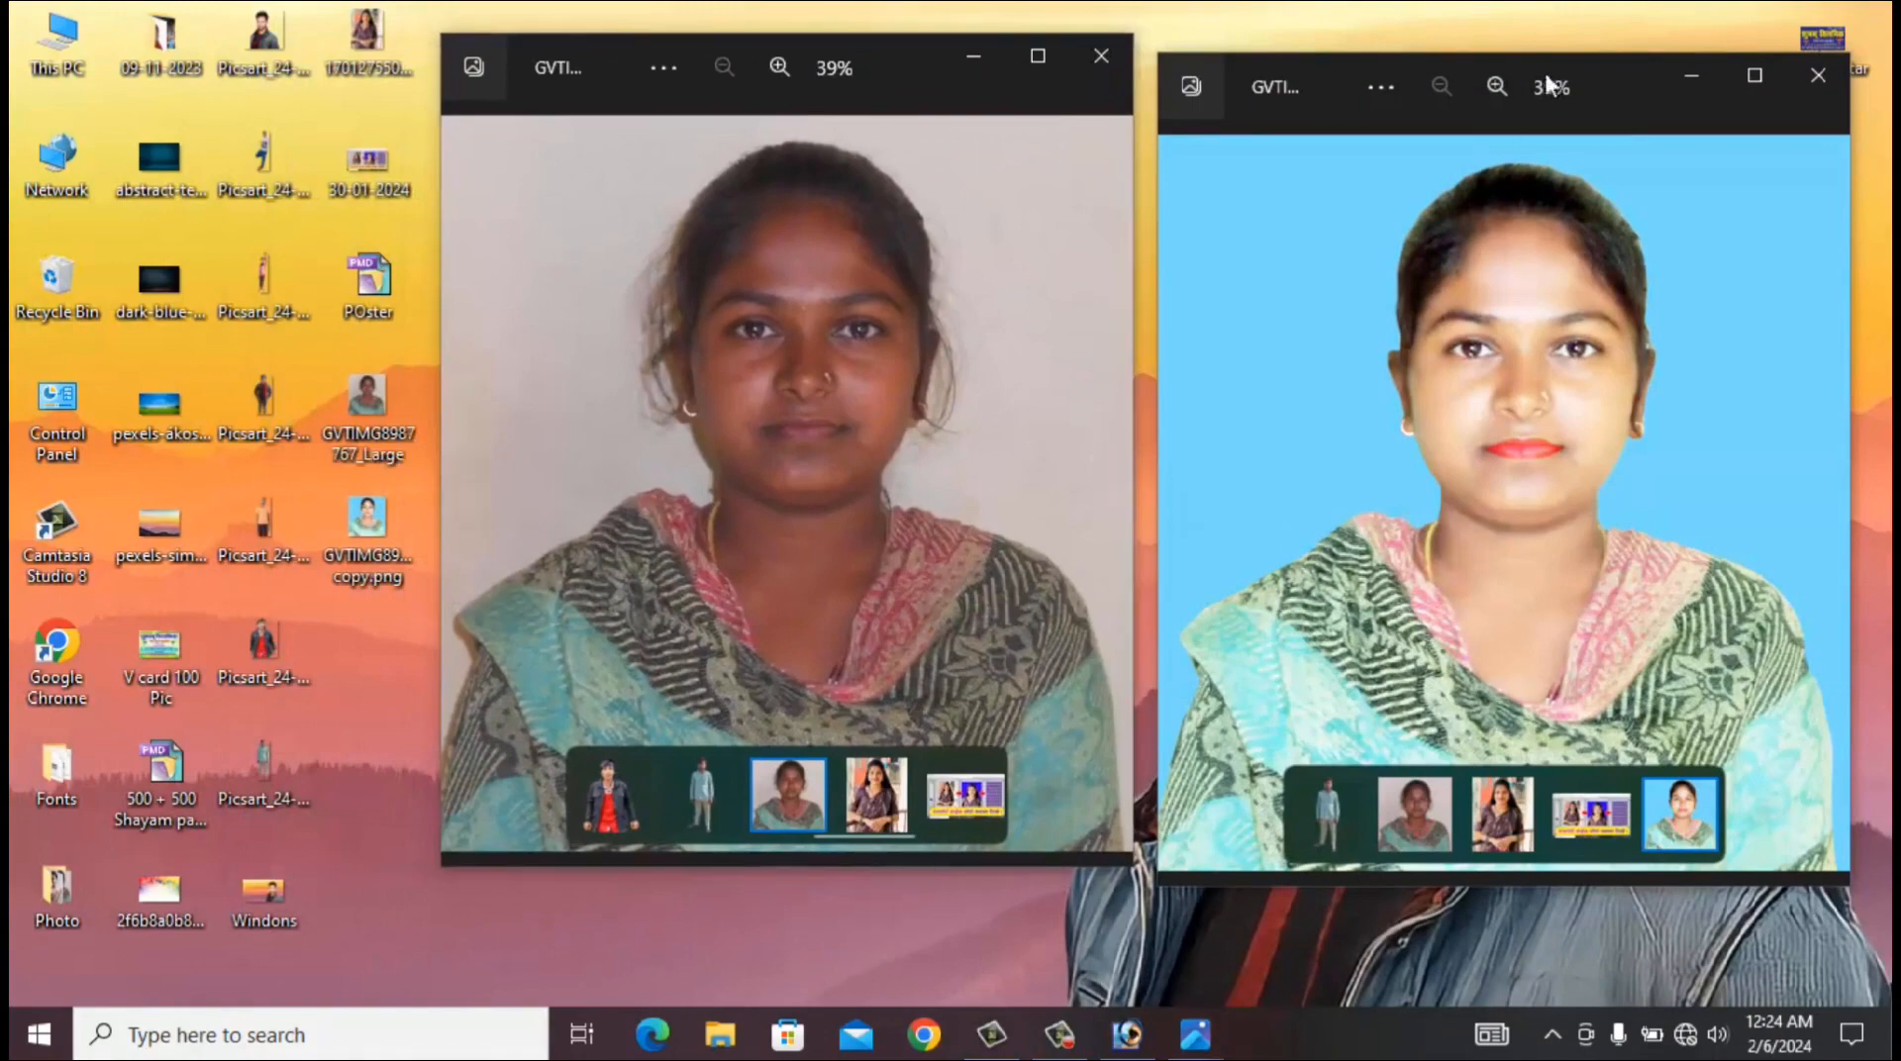
{"action": "left_click_drag", "start_coordinate": [1343, 85], "coordinate": [1339, 58]}
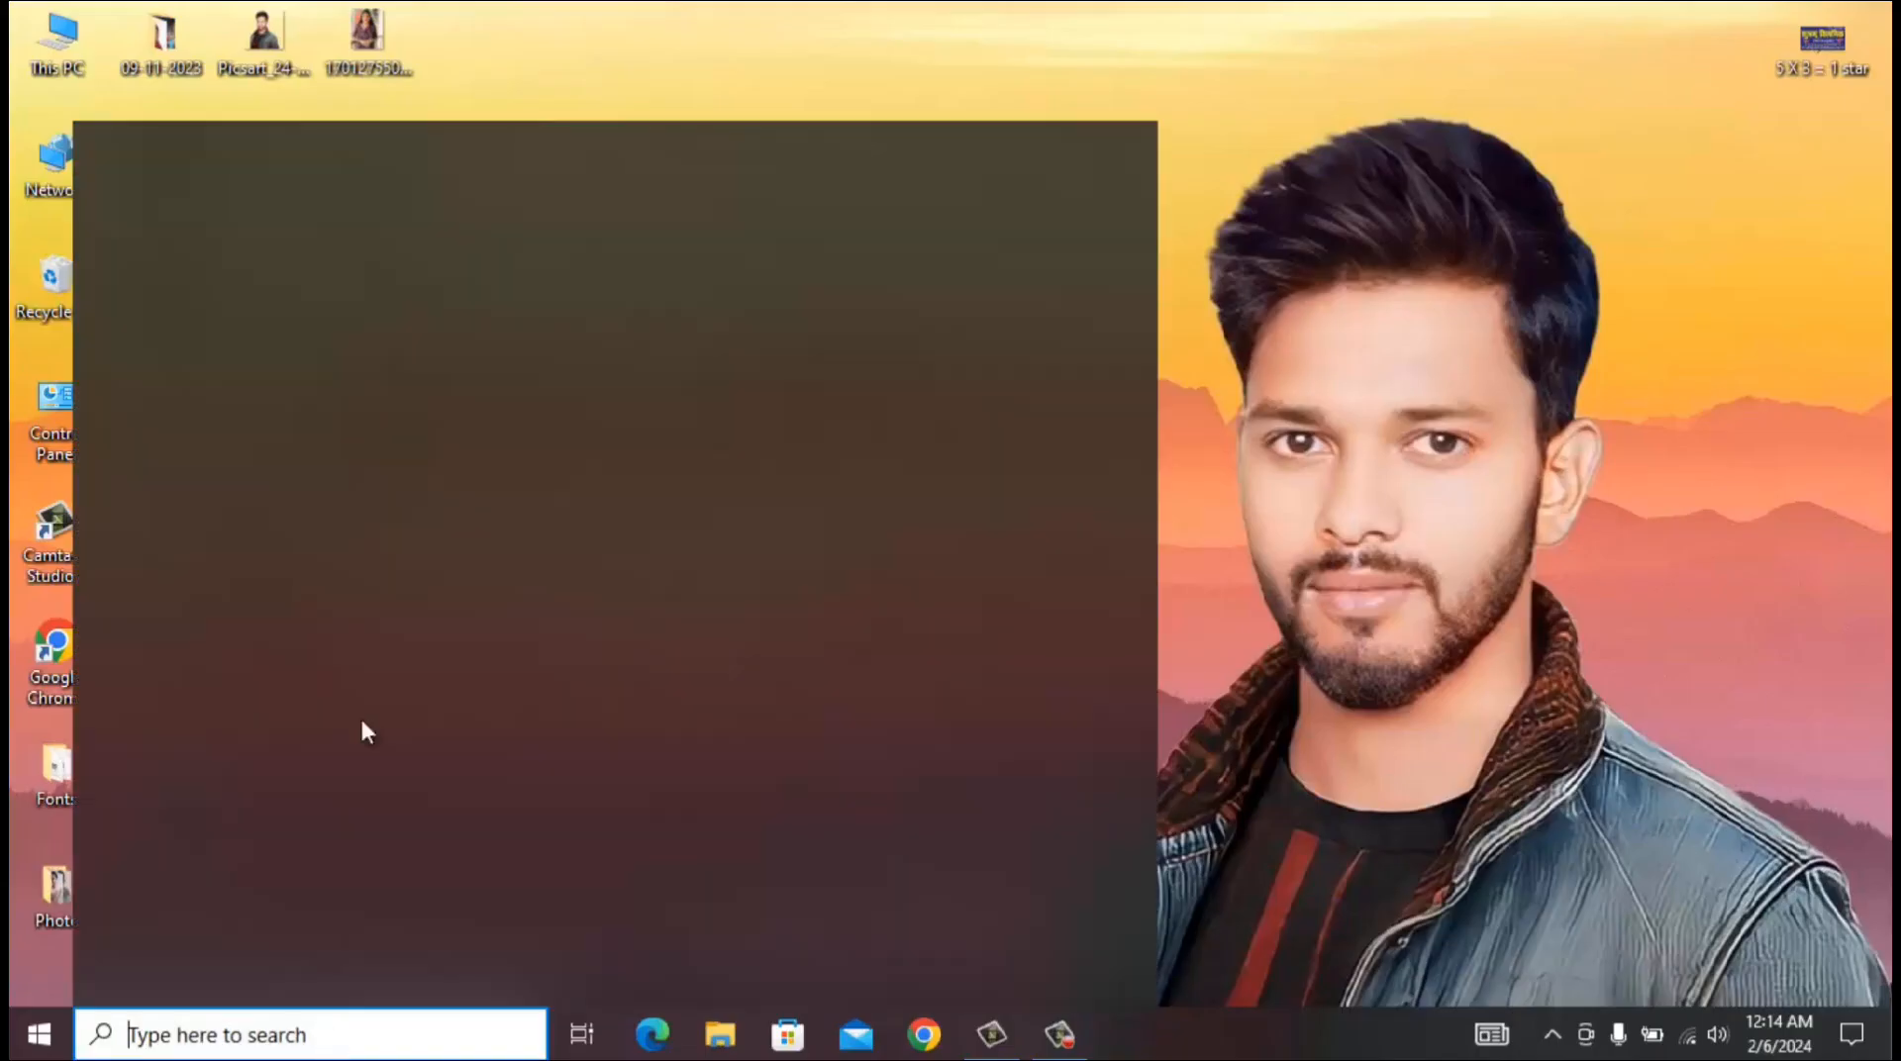
Launch Adobe Photoshop and open the desktop portrait GVTIMG8987767_Large for editing.
{"action": "left_click", "coordinate": [269, 372]}
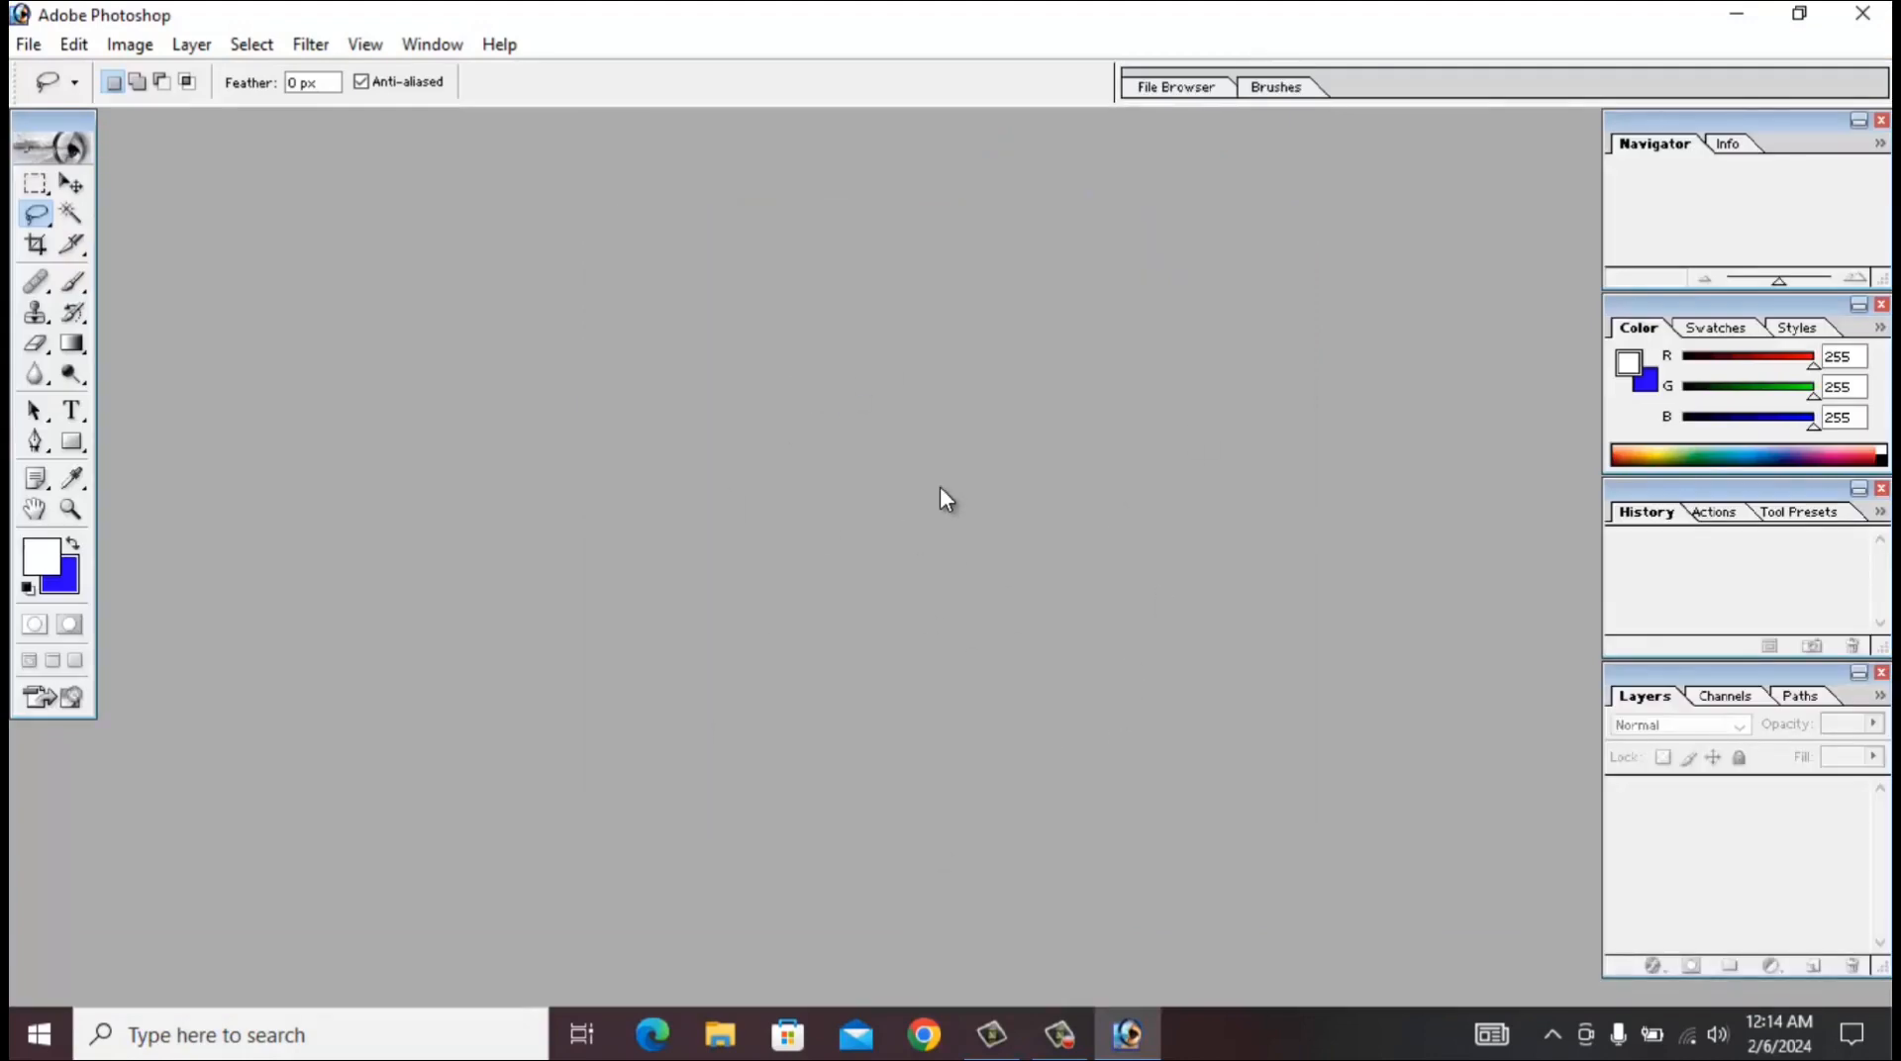
{"action": "double_click", "coordinate": [941, 486]}
{"action": "scroll", "coordinate": [918, 394], "scroll_direction": "down", "scroll_amount": 5}
{"action": "scroll", "coordinate": [919, 394], "scroll_direction": "up", "scroll_amount": 3}
{"action": "left_click", "coordinate": [974, 280]}
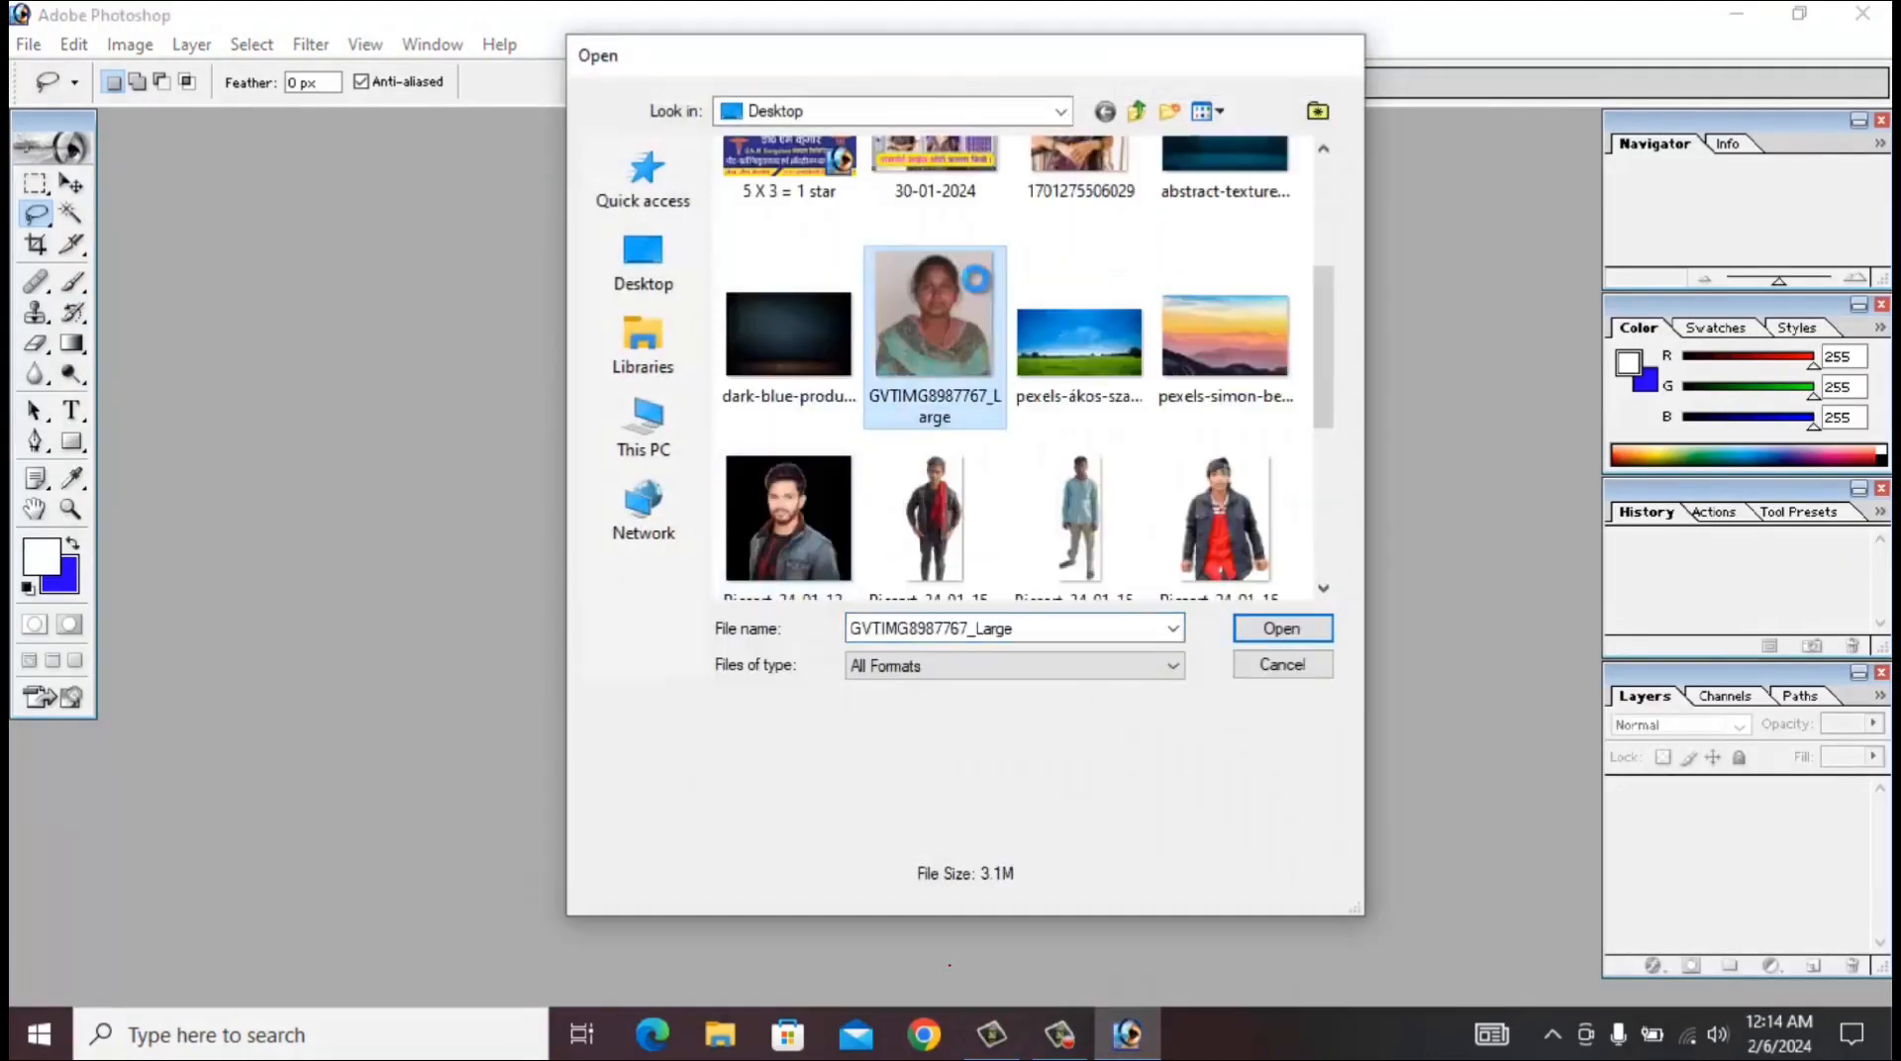
{"action": "left_click", "coordinate": [696, 138]}
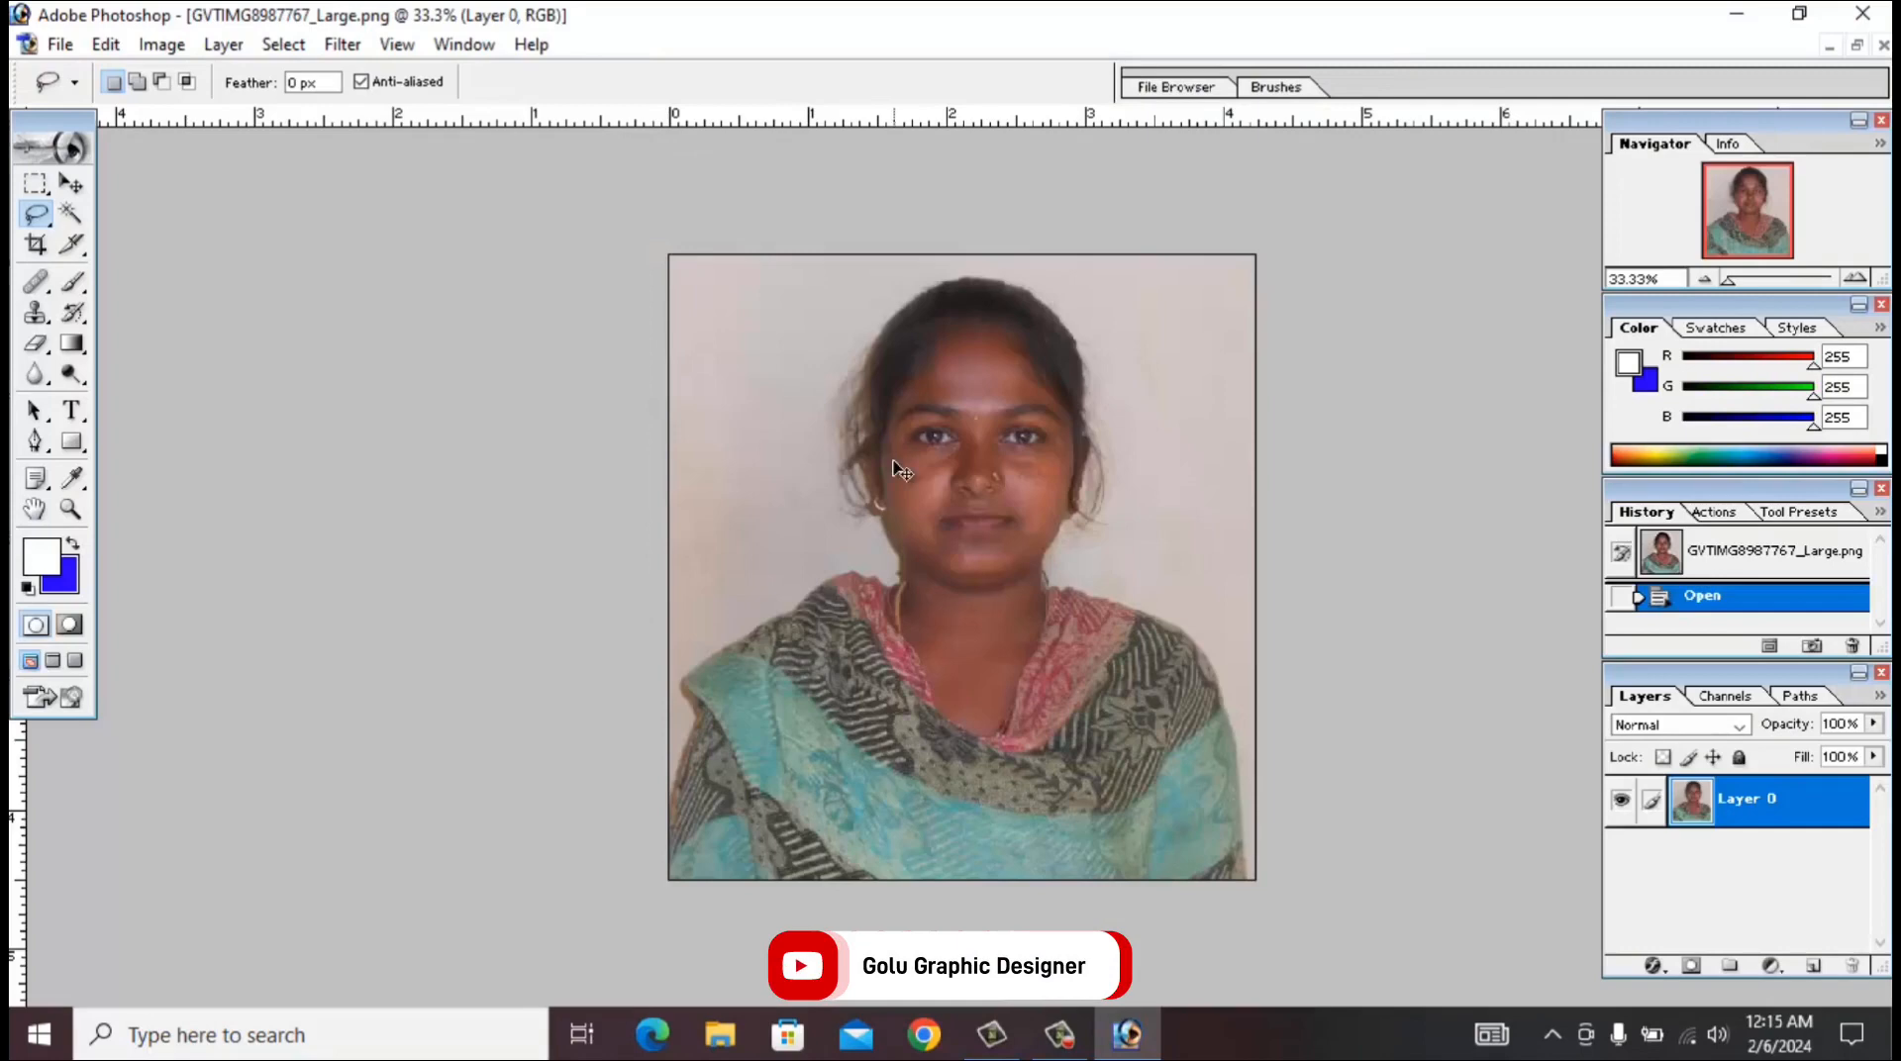
Apply Auto Contrast to the whole portrait.
{"action": "key", "text": "ctrl+plus"}
{"action": "left_click", "coordinate": [161, 44]}
{"action": "mouse_move", "coordinate": [225, 115]}
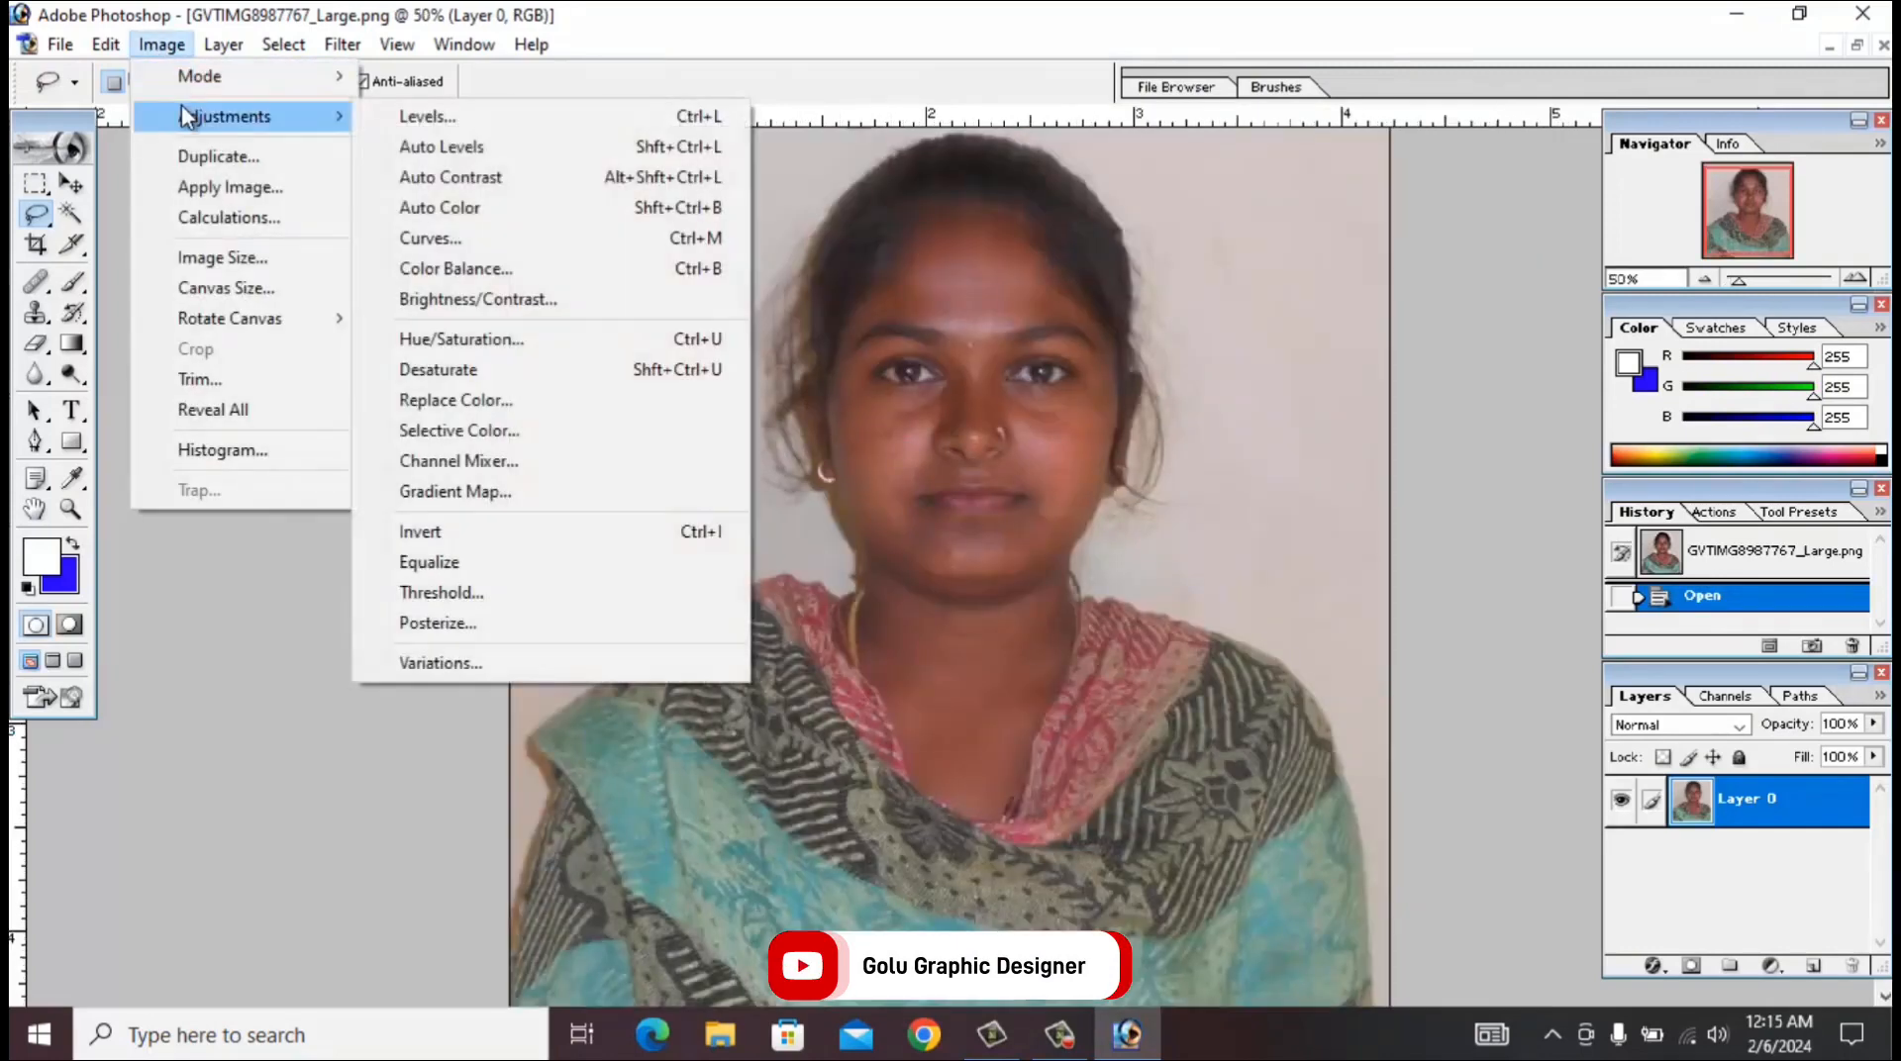
{"action": "left_click", "coordinate": [566, 177]}
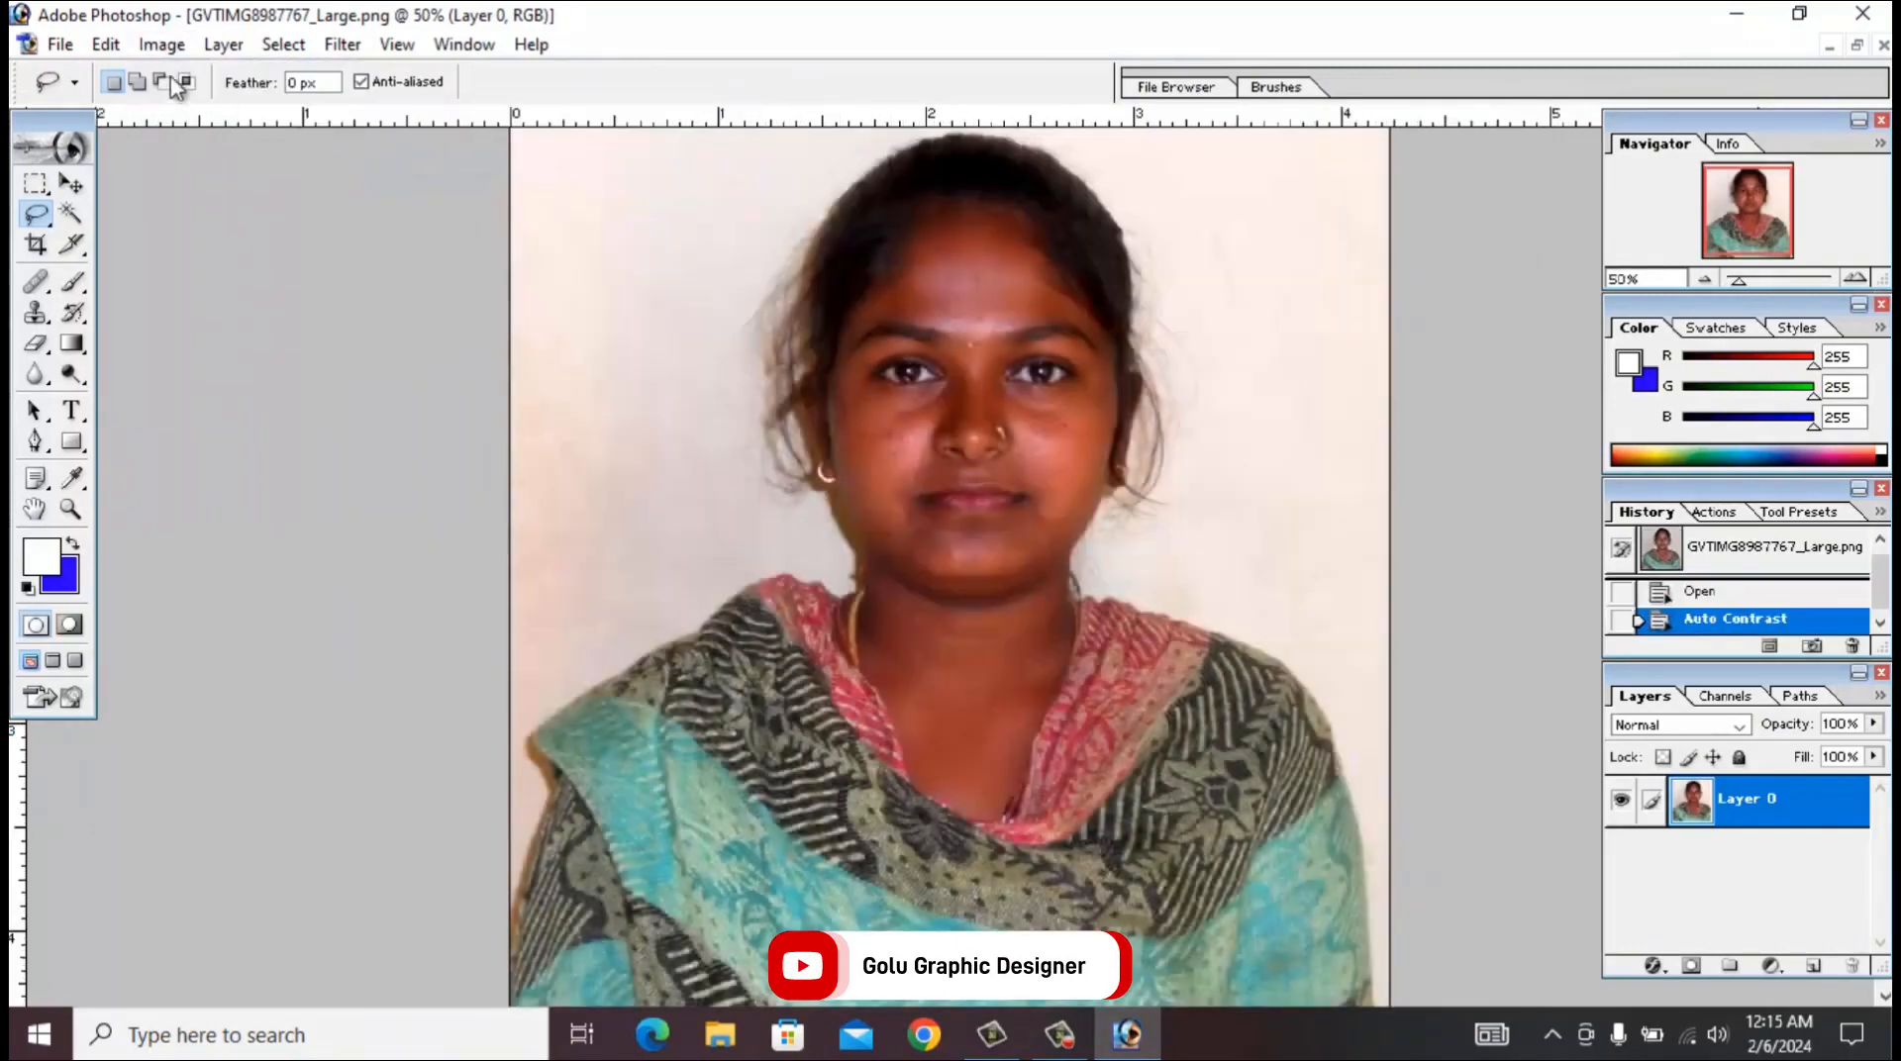
Brighten the portrait with Curves by raising the RGB curve to about input 120, output 189.
{"action": "left_click", "coordinate": [161, 44]}
{"action": "mouse_move", "coordinate": [198, 115]}
{"action": "left_click", "coordinate": [426, 237]}
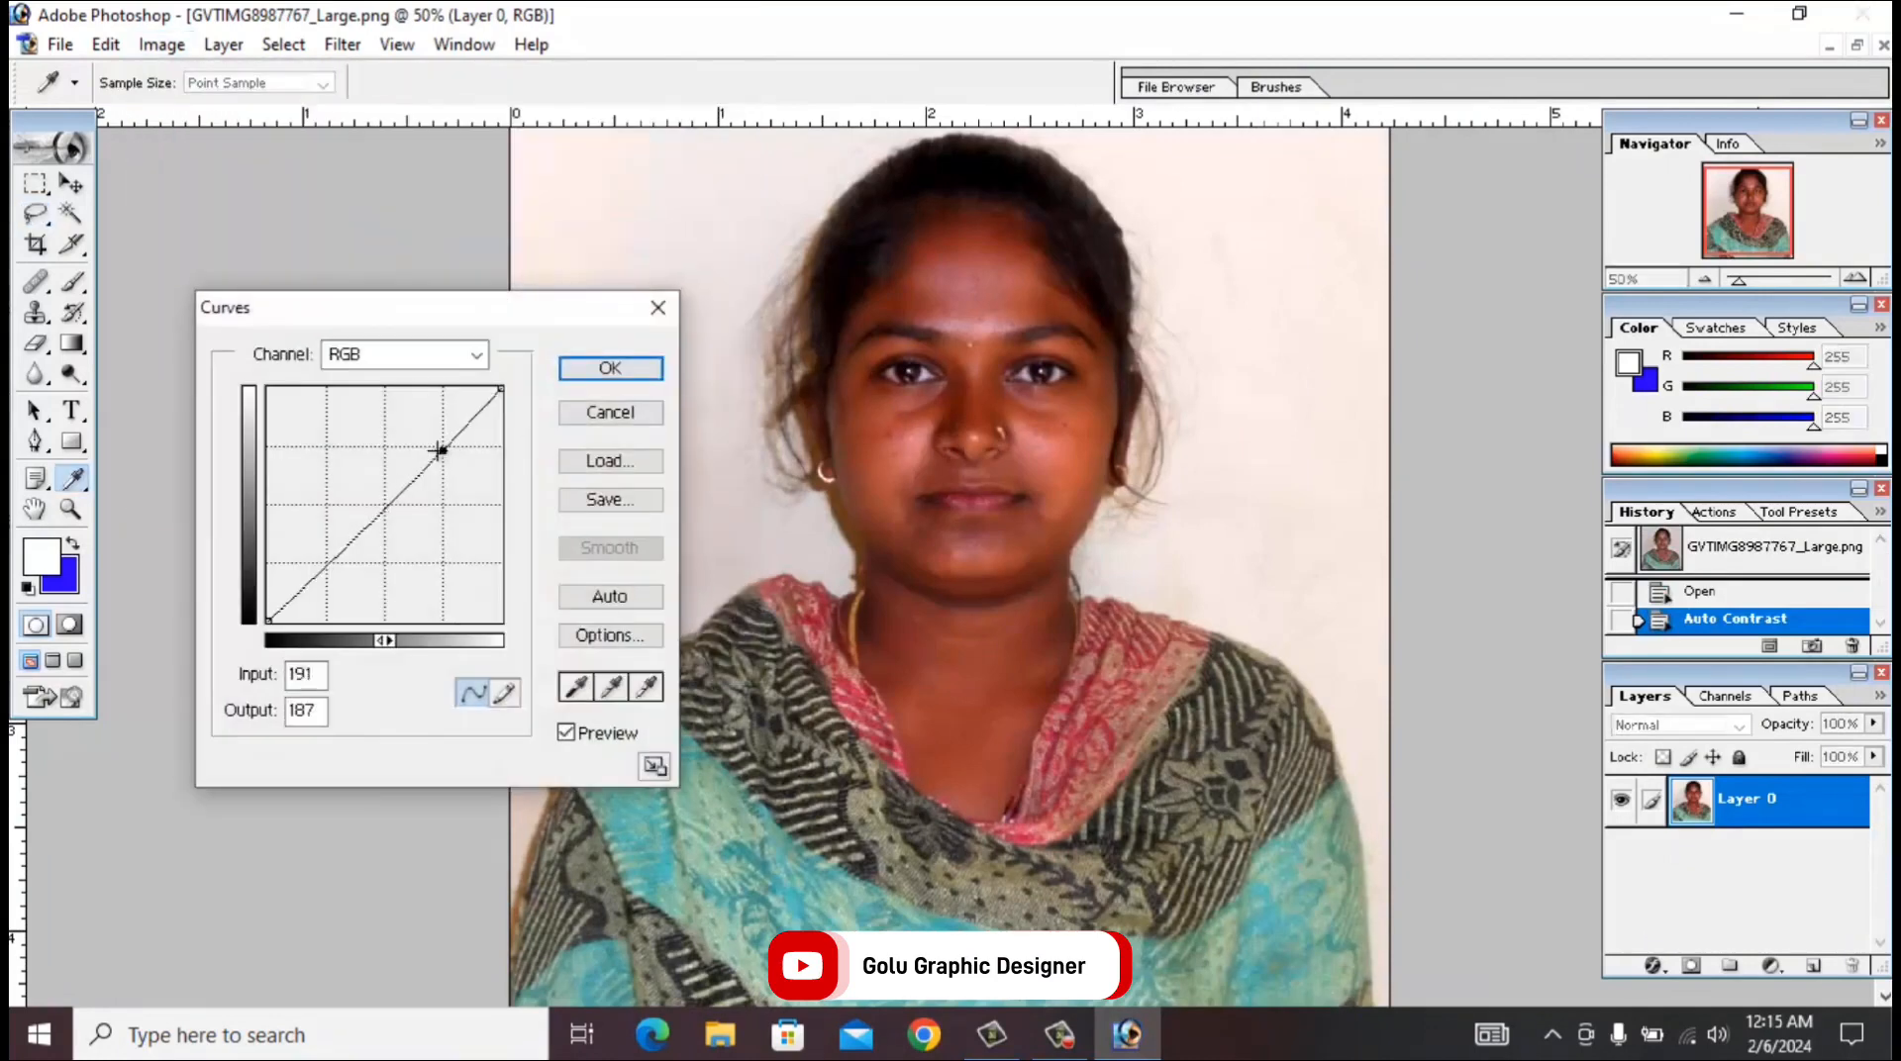
{"action": "left_click_drag", "start_coordinate": [439, 451], "coordinate": [379, 448]}
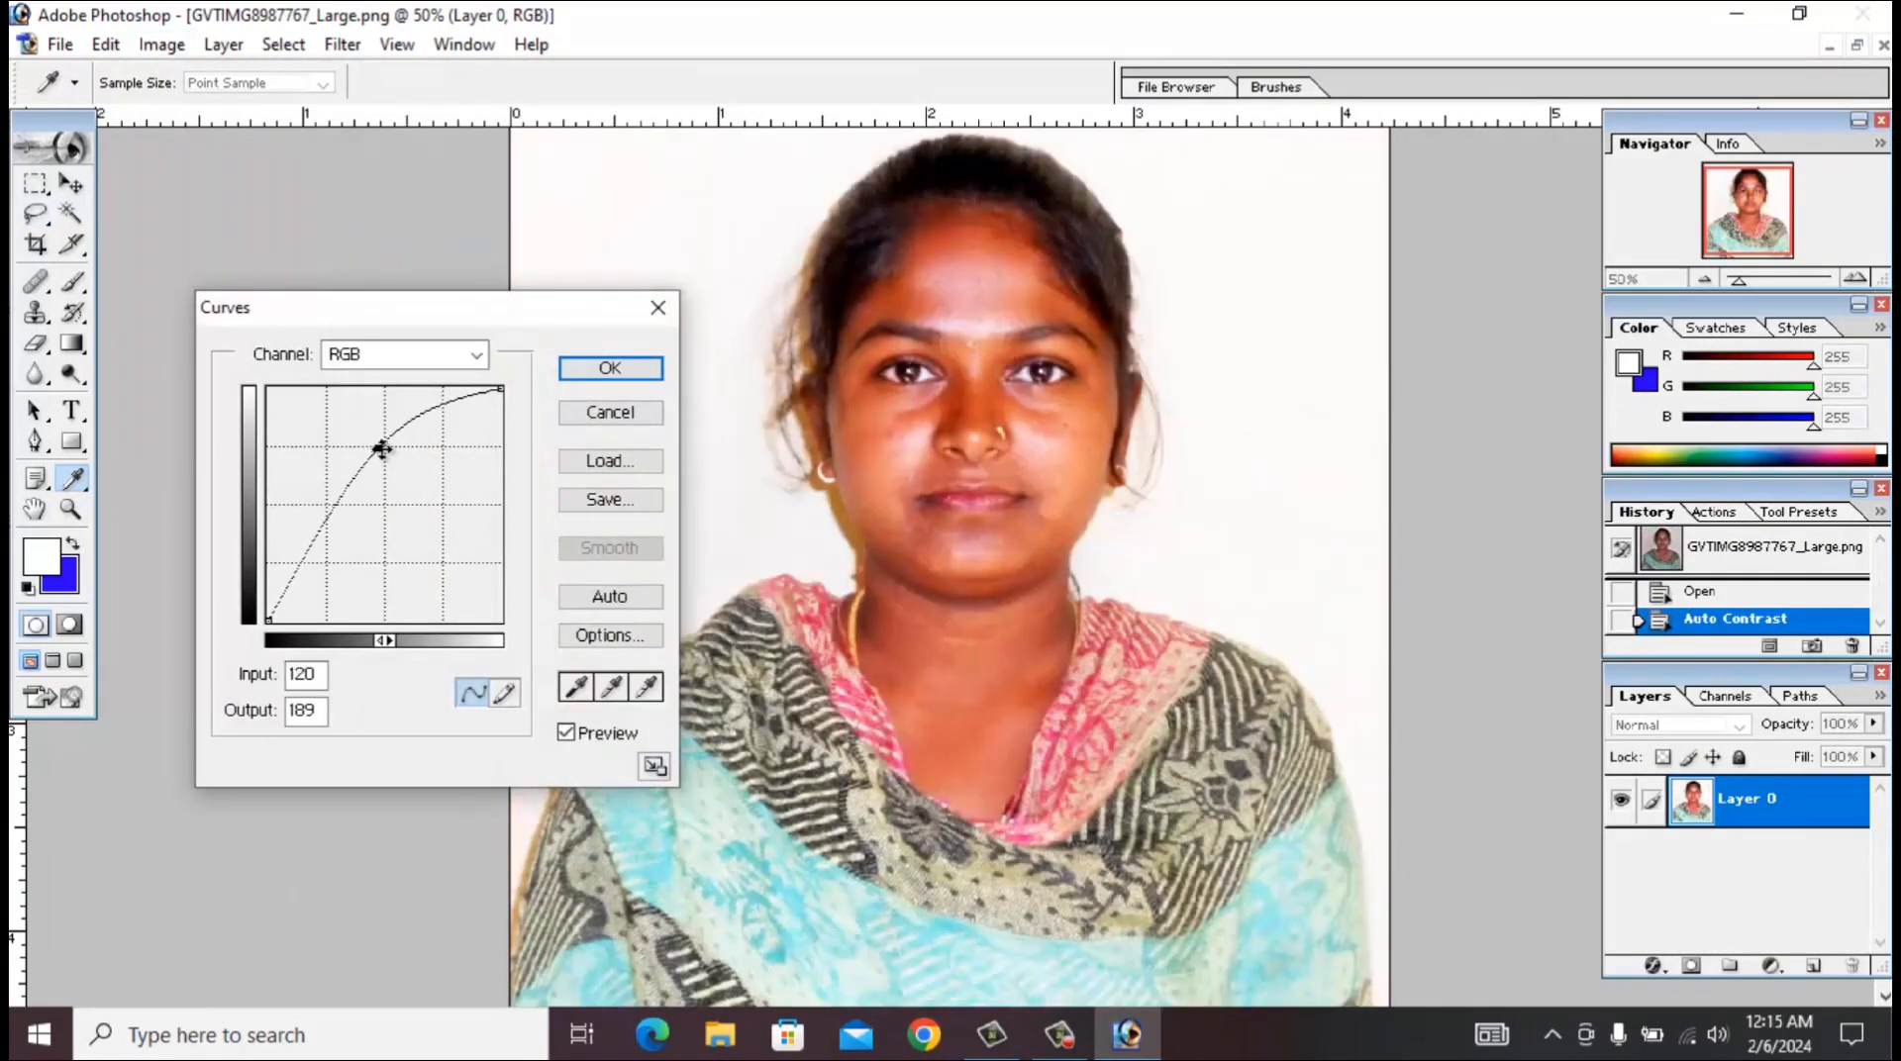
Place a midtone point on the Red channel's curve at about input 138, output 131.
{"action": "left_click", "coordinate": [397, 362]}
{"action": "left_click", "coordinate": [365, 406]}
{"action": "left_click_drag", "start_coordinate": [395, 501], "coordinate": [394, 502]}
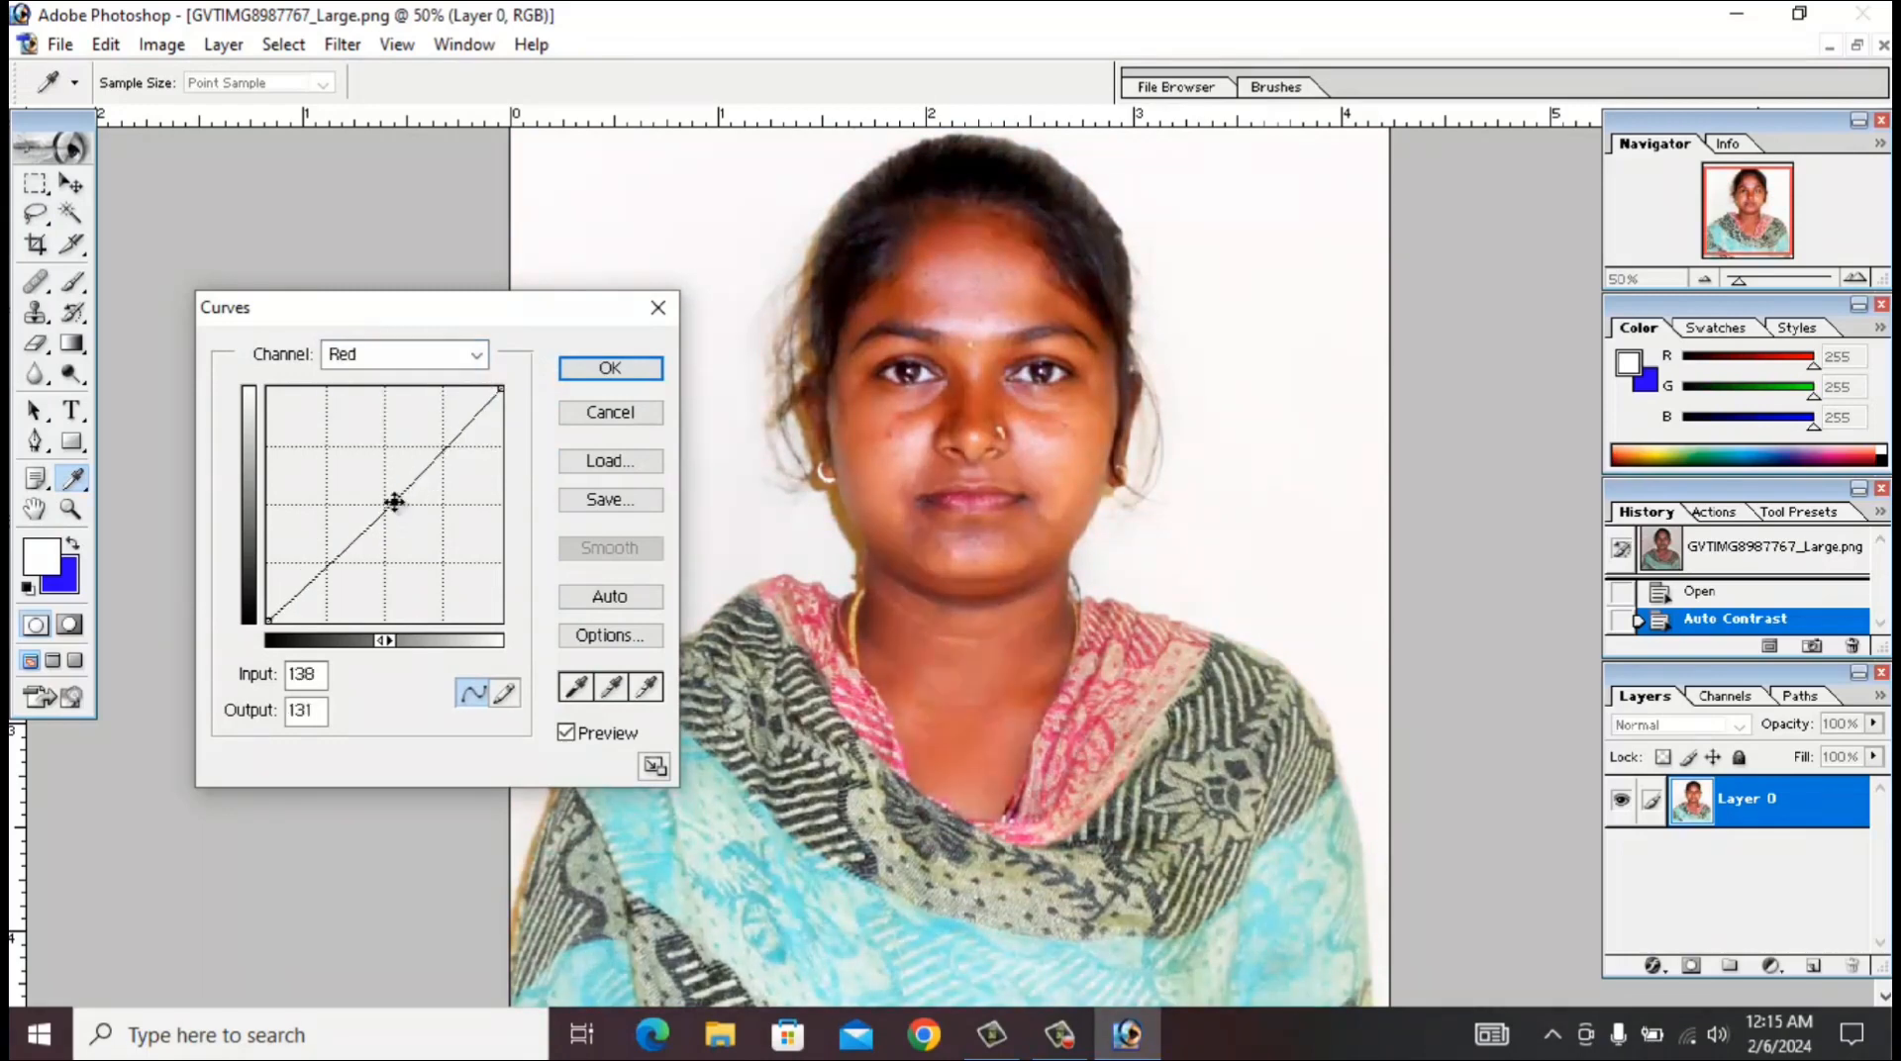
Raise the Green channel's curve to input 129, output 144, and apply the Curves adjustment.
{"action": "left_click", "coordinate": [382, 364]}
{"action": "left_click", "coordinate": [349, 377]}
{"action": "left_click_drag", "start_coordinate": [376, 446], "coordinate": [385, 486]}
{"action": "left_click", "coordinate": [375, 368]}
{"action": "left_click", "coordinate": [358, 397]}
{"action": "left_click", "coordinate": [380, 368]}
{"action": "left_click", "coordinate": [362, 424]}
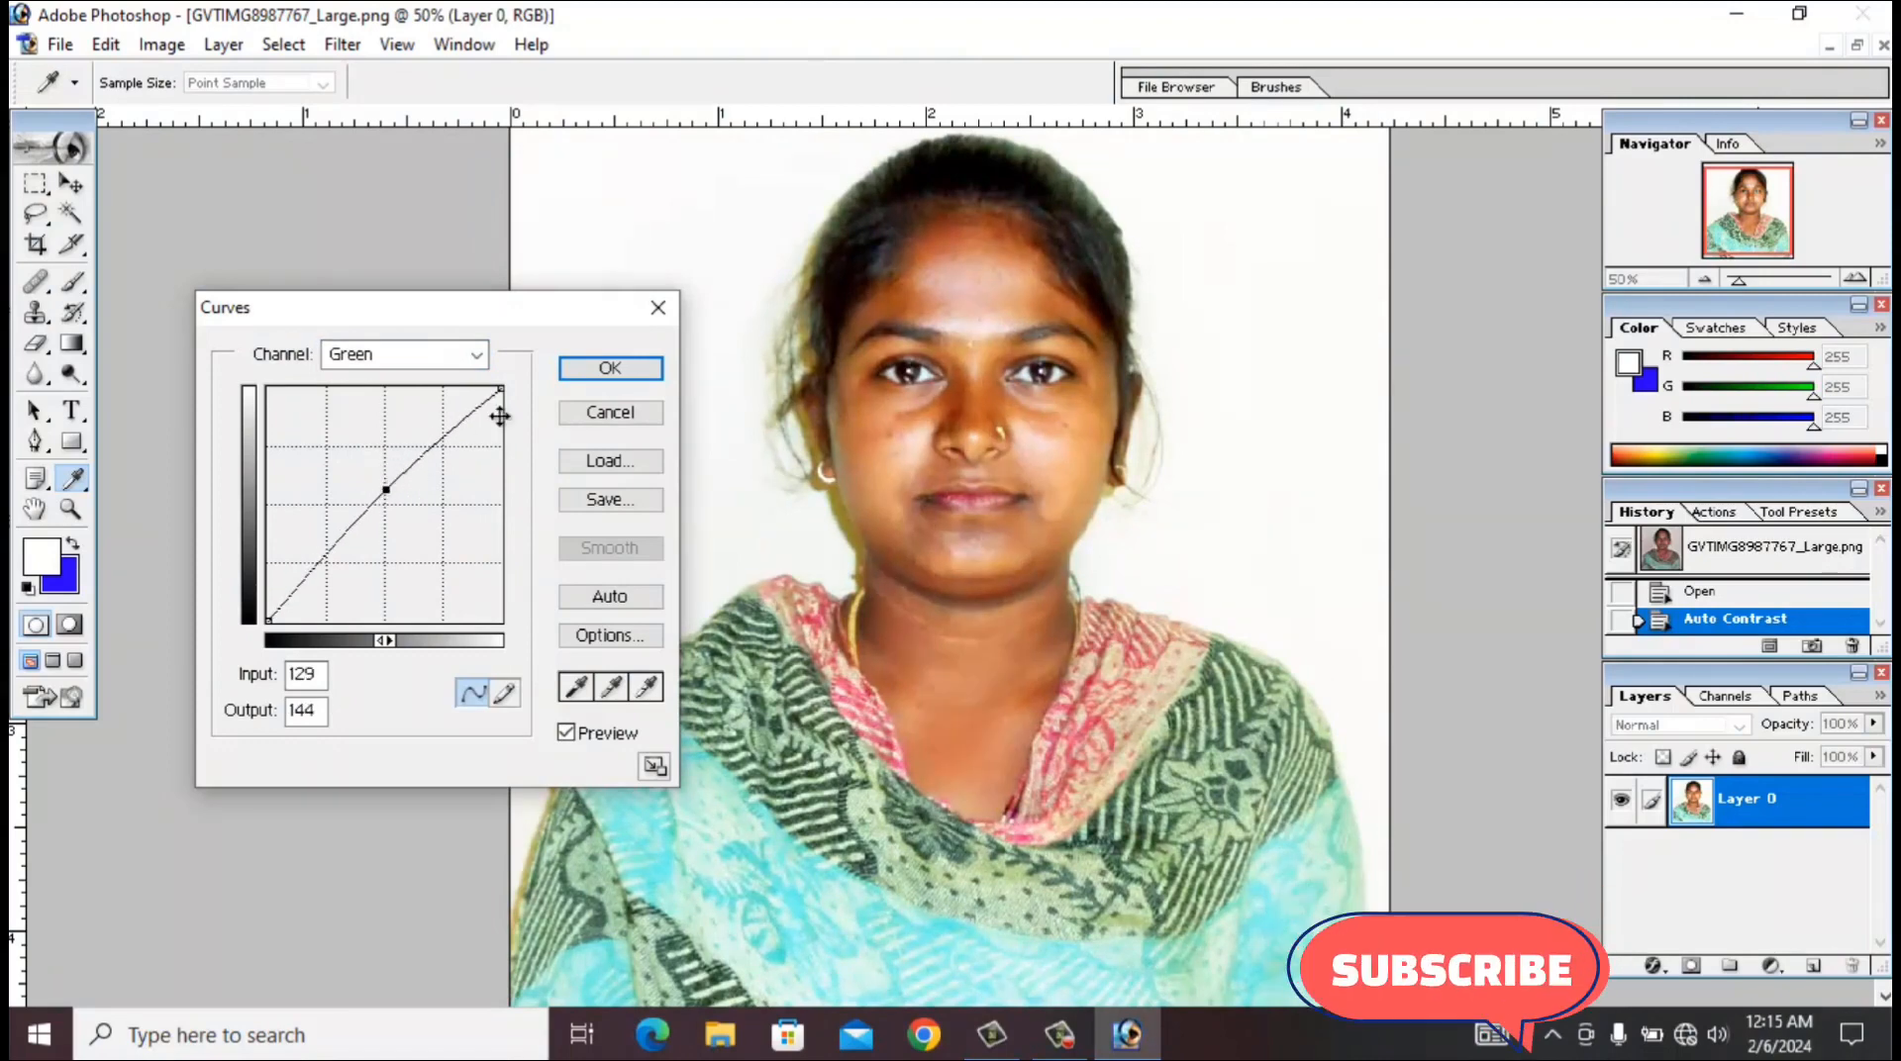
{"action": "left_click", "coordinate": [595, 367]}
{"action": "key", "text": "l"}
Lighten the skin with Selective Color by lowering Black in the Reds to about -65%.
{"action": "left_click", "coordinate": [162, 45]}
{"action": "mouse_move", "coordinate": [190, 119]}
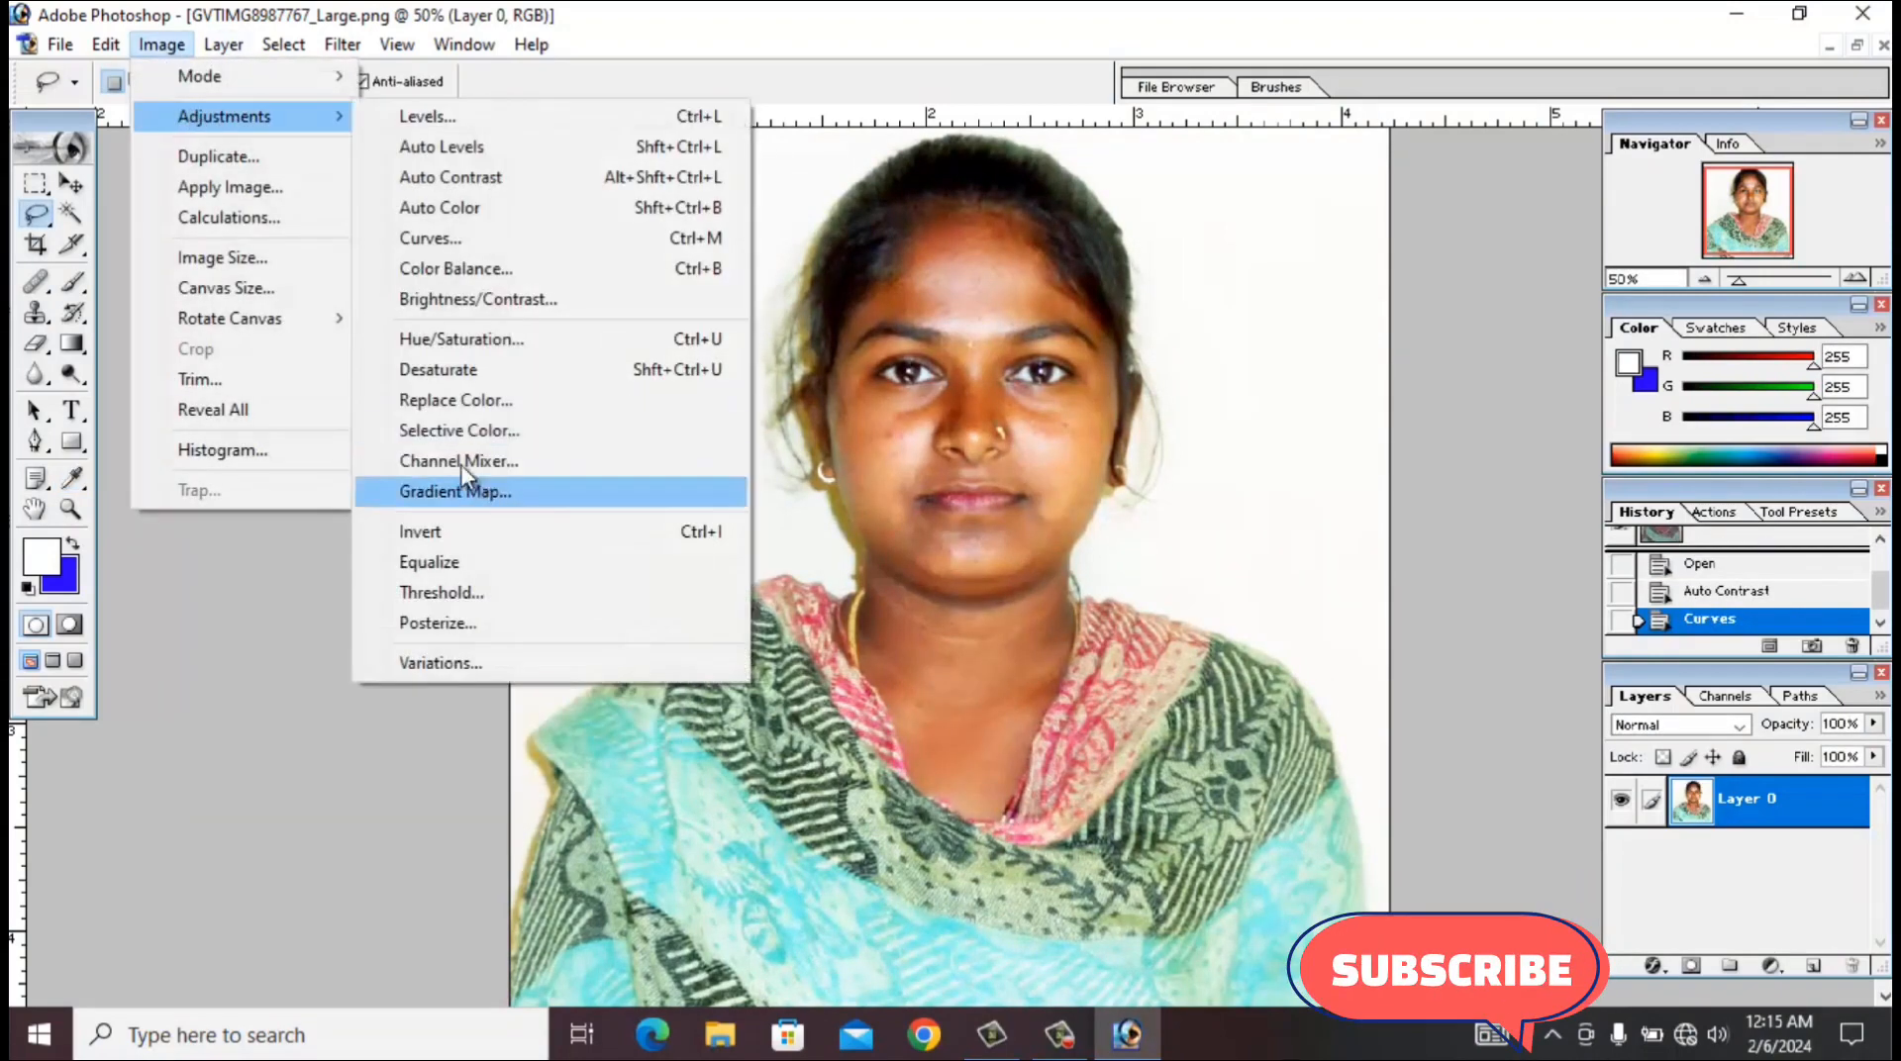
{"action": "left_click", "coordinate": [461, 470]}
{"action": "left_click_drag", "start_coordinate": [398, 619], "coordinate": [289, 624]}
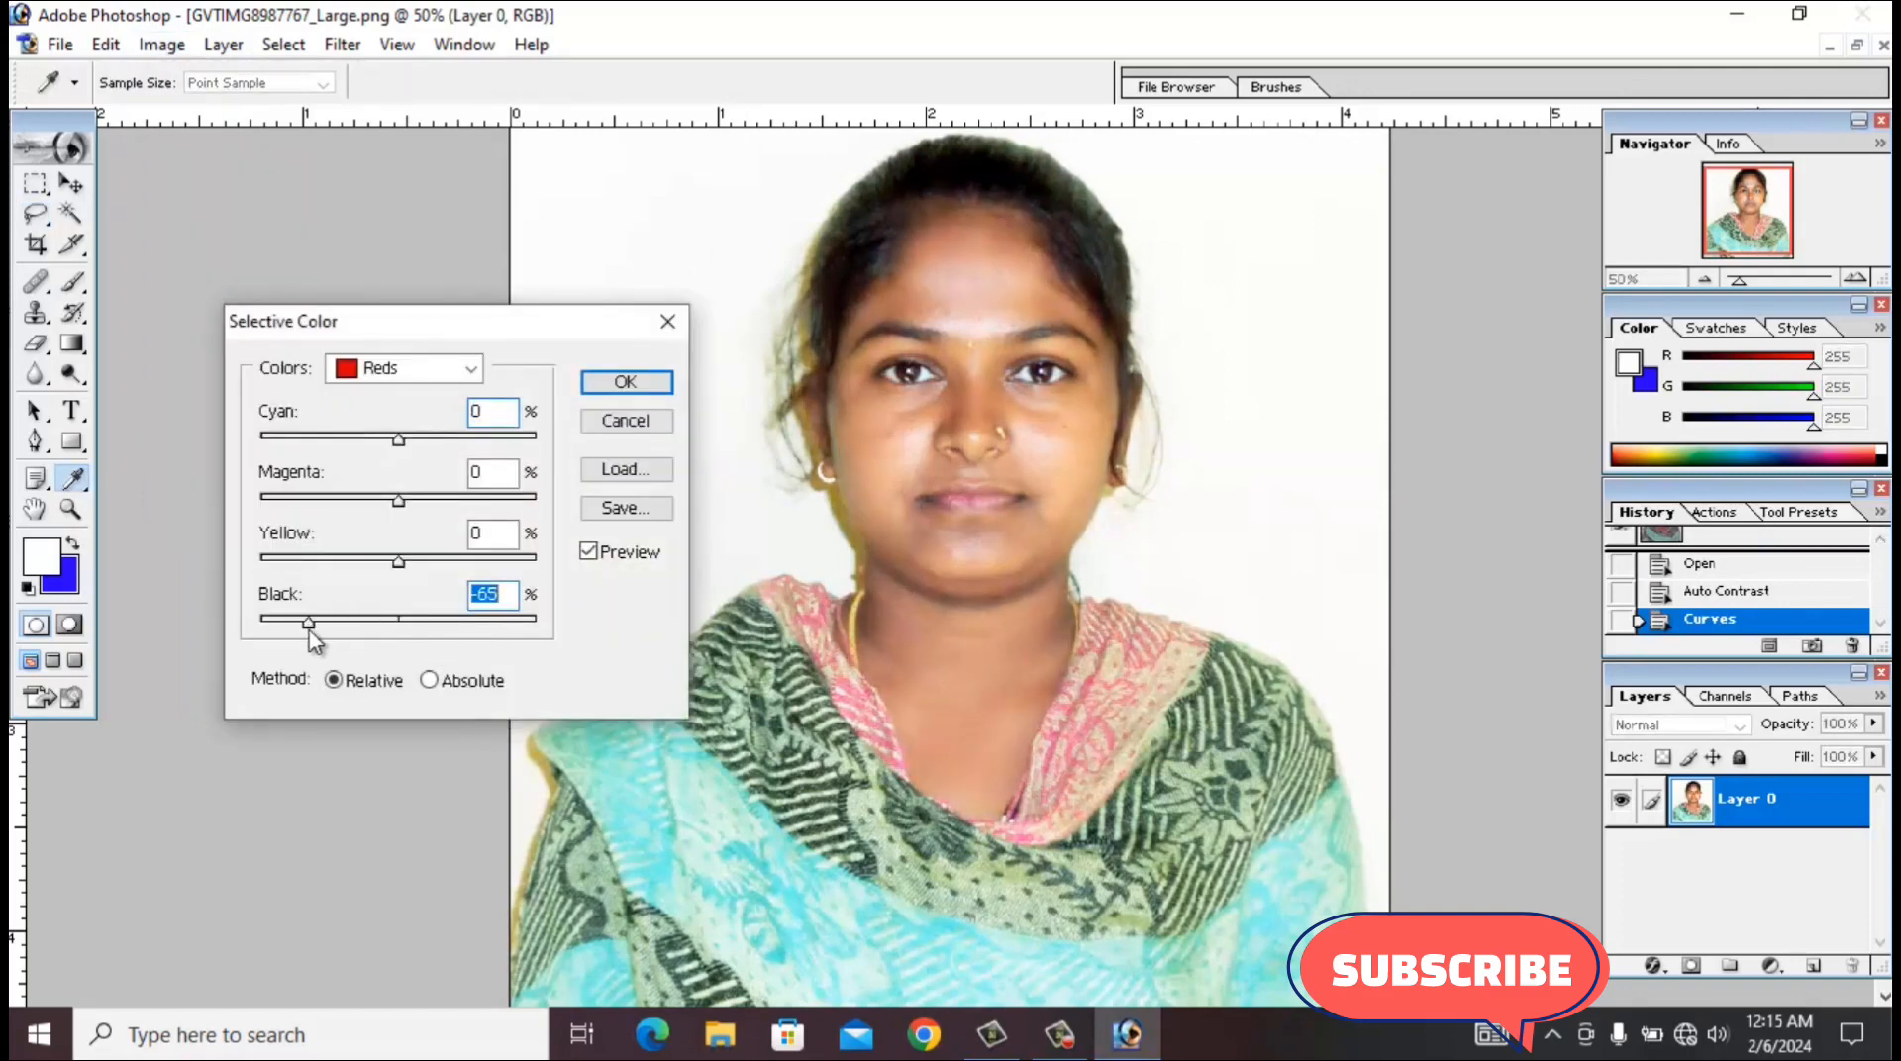
{"action": "left_click", "coordinate": [614, 383]}
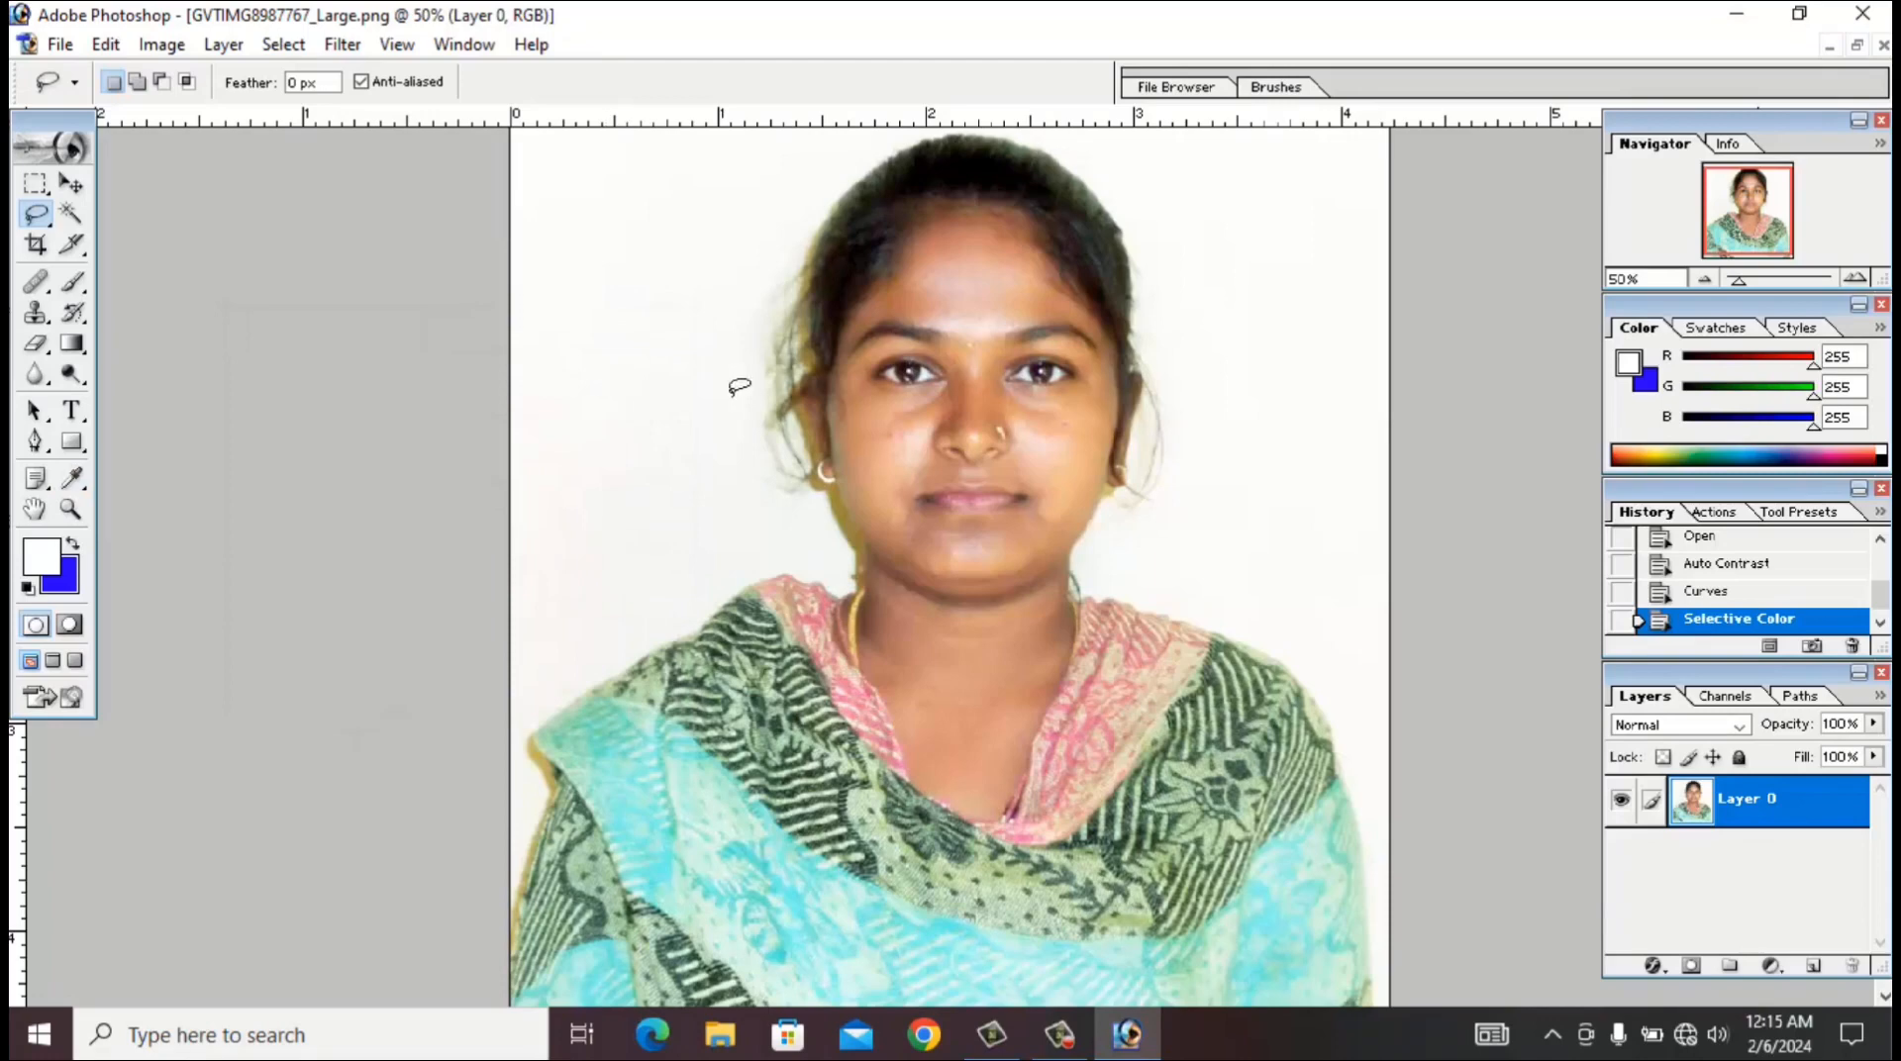
Outline the woman's face and neck with a freehand Lasso selection.
{"action": "left_click", "coordinate": [1062, 397], "text": "ctrl"}
{"action": "left_click_drag", "start_coordinate": [1103, 414], "coordinate": [1091, 322]}
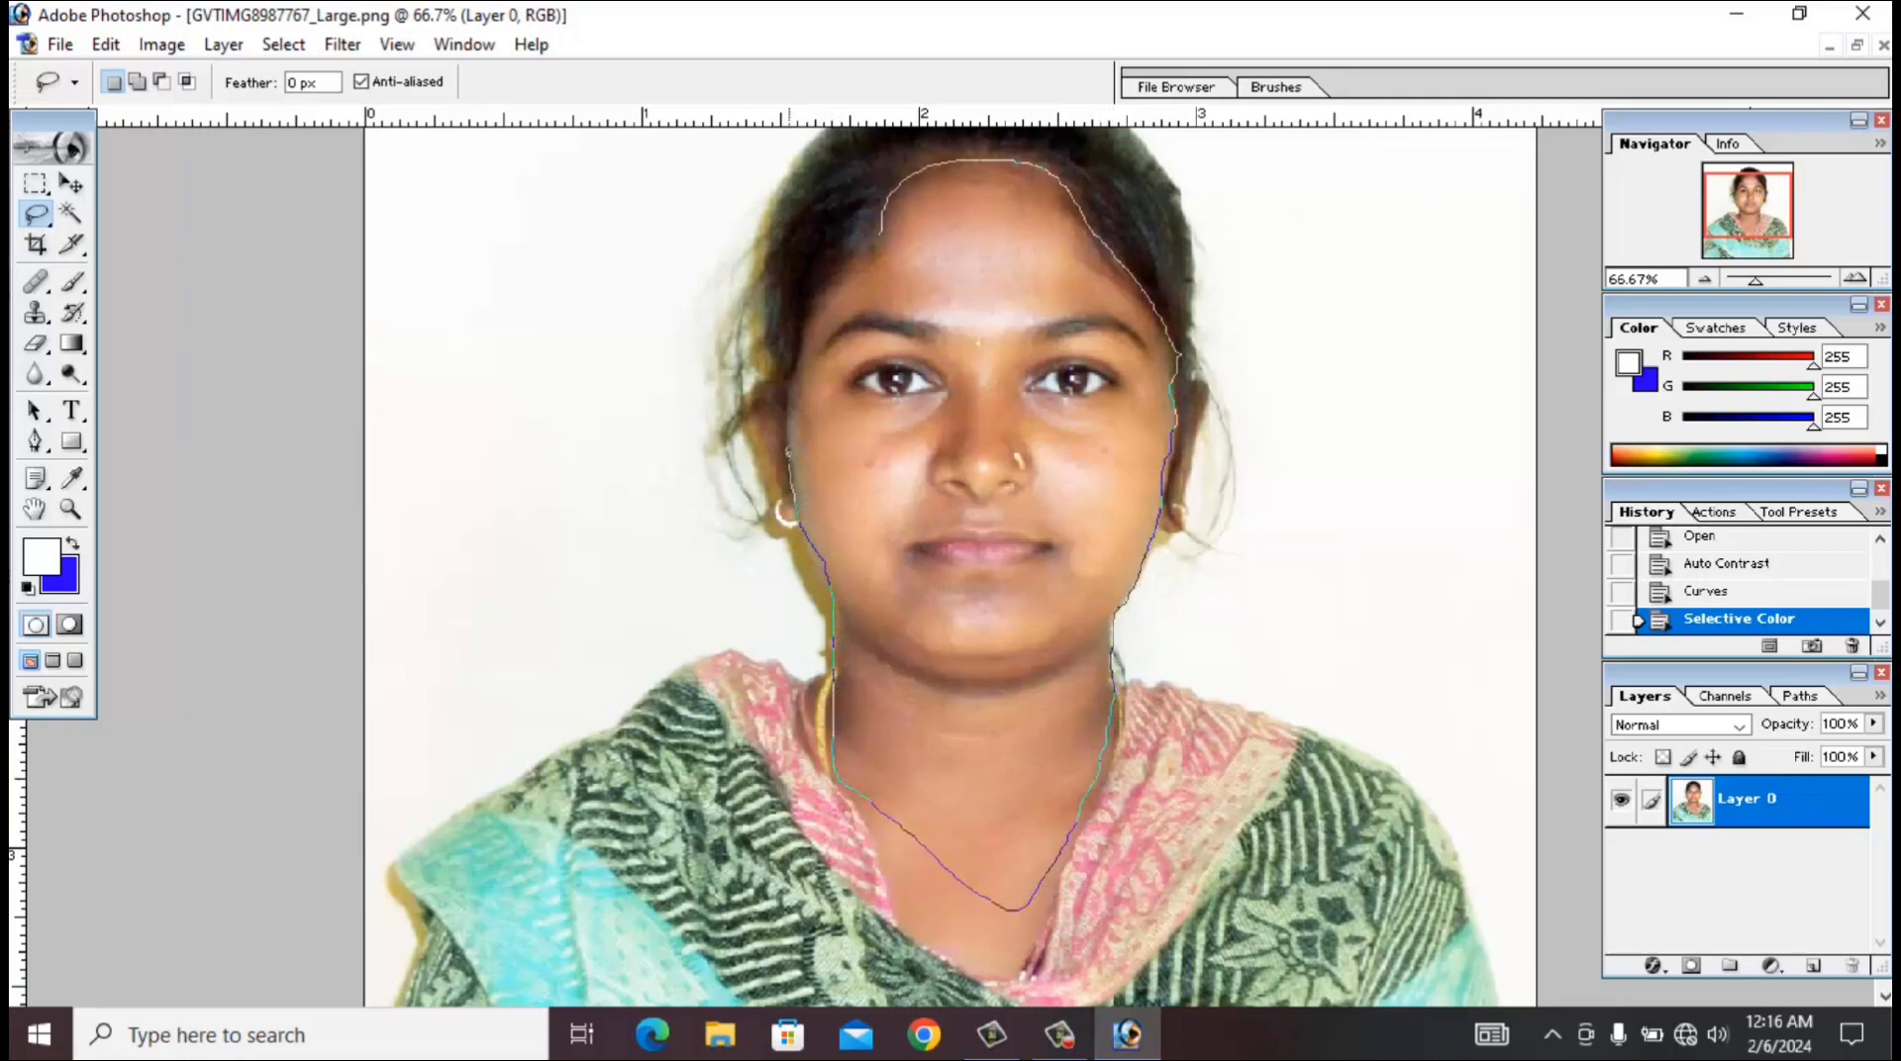
{"action": "left_click_drag", "start_coordinate": [840, 265], "coordinate": [871, 243]}
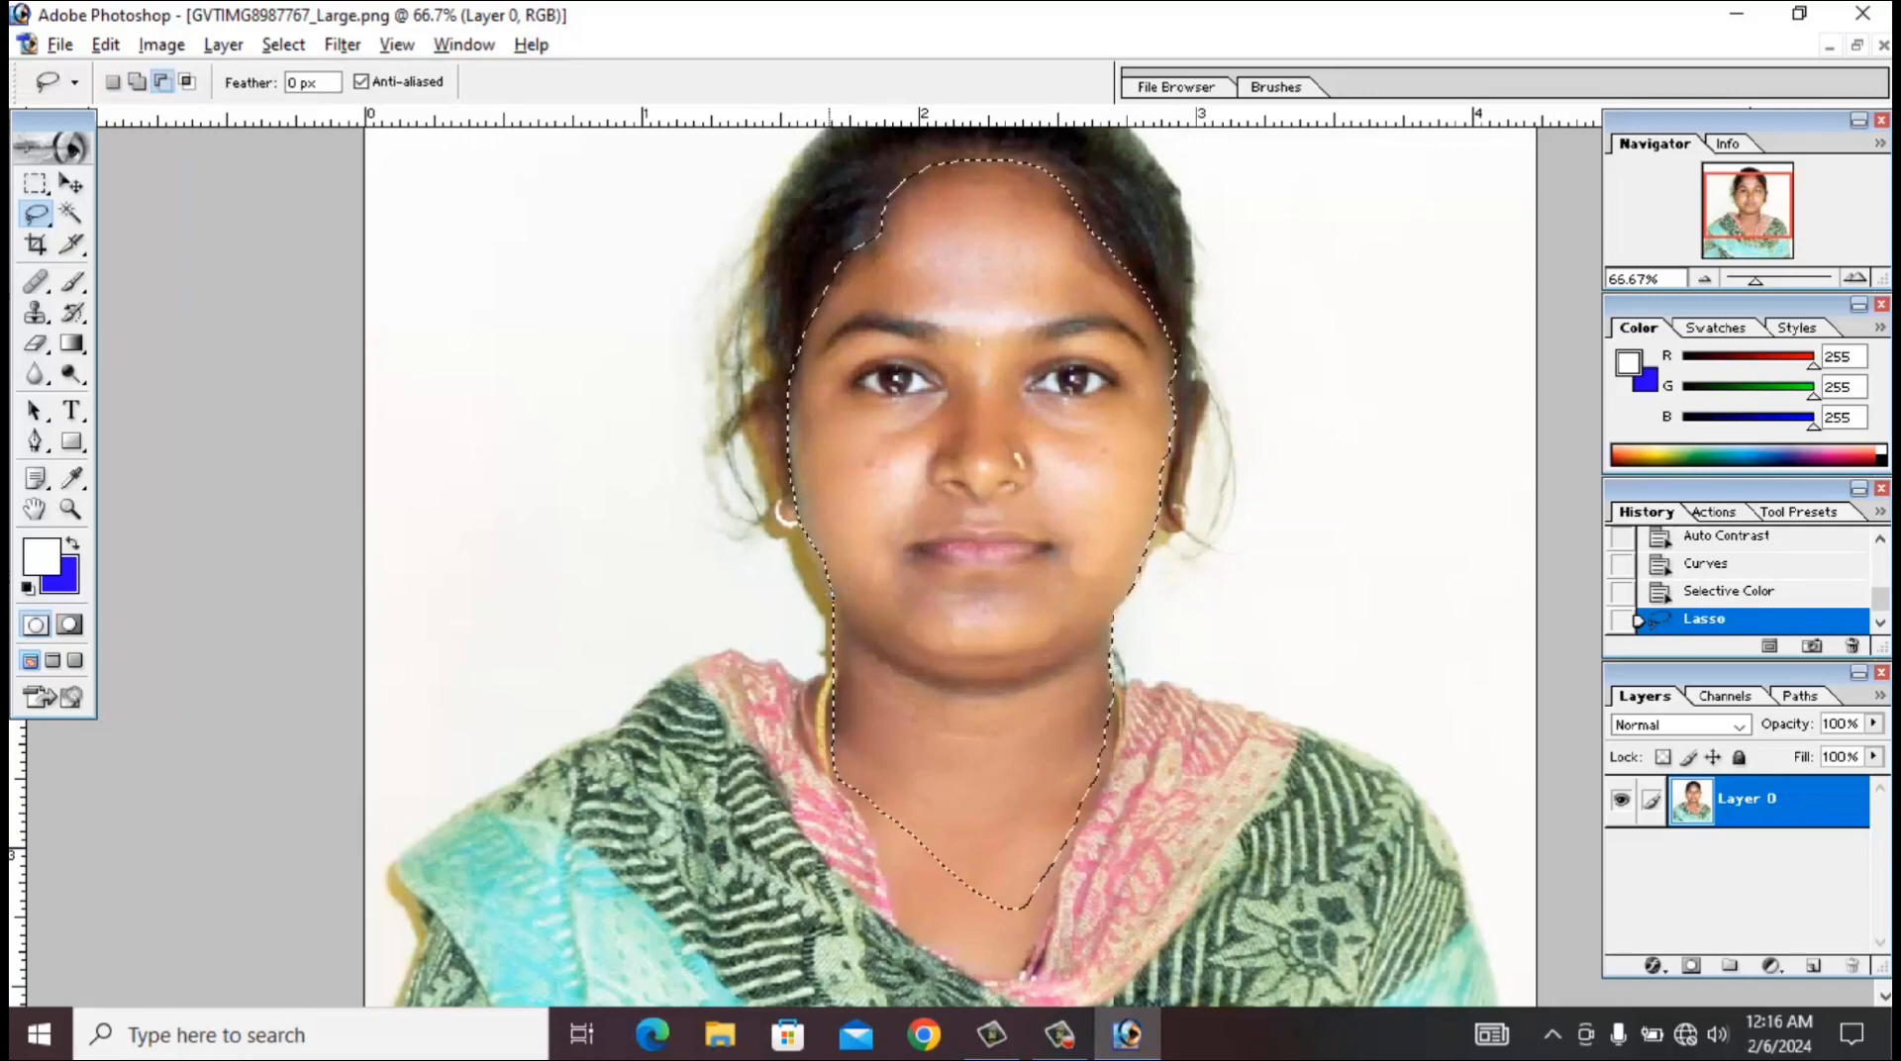
Refine the Lasso selection along the jaw, both sides of the neck, the neckline and the cheek beside the ear.
{"action": "left_click_drag", "start_coordinate": [797, 584], "coordinate": [818, 582]}
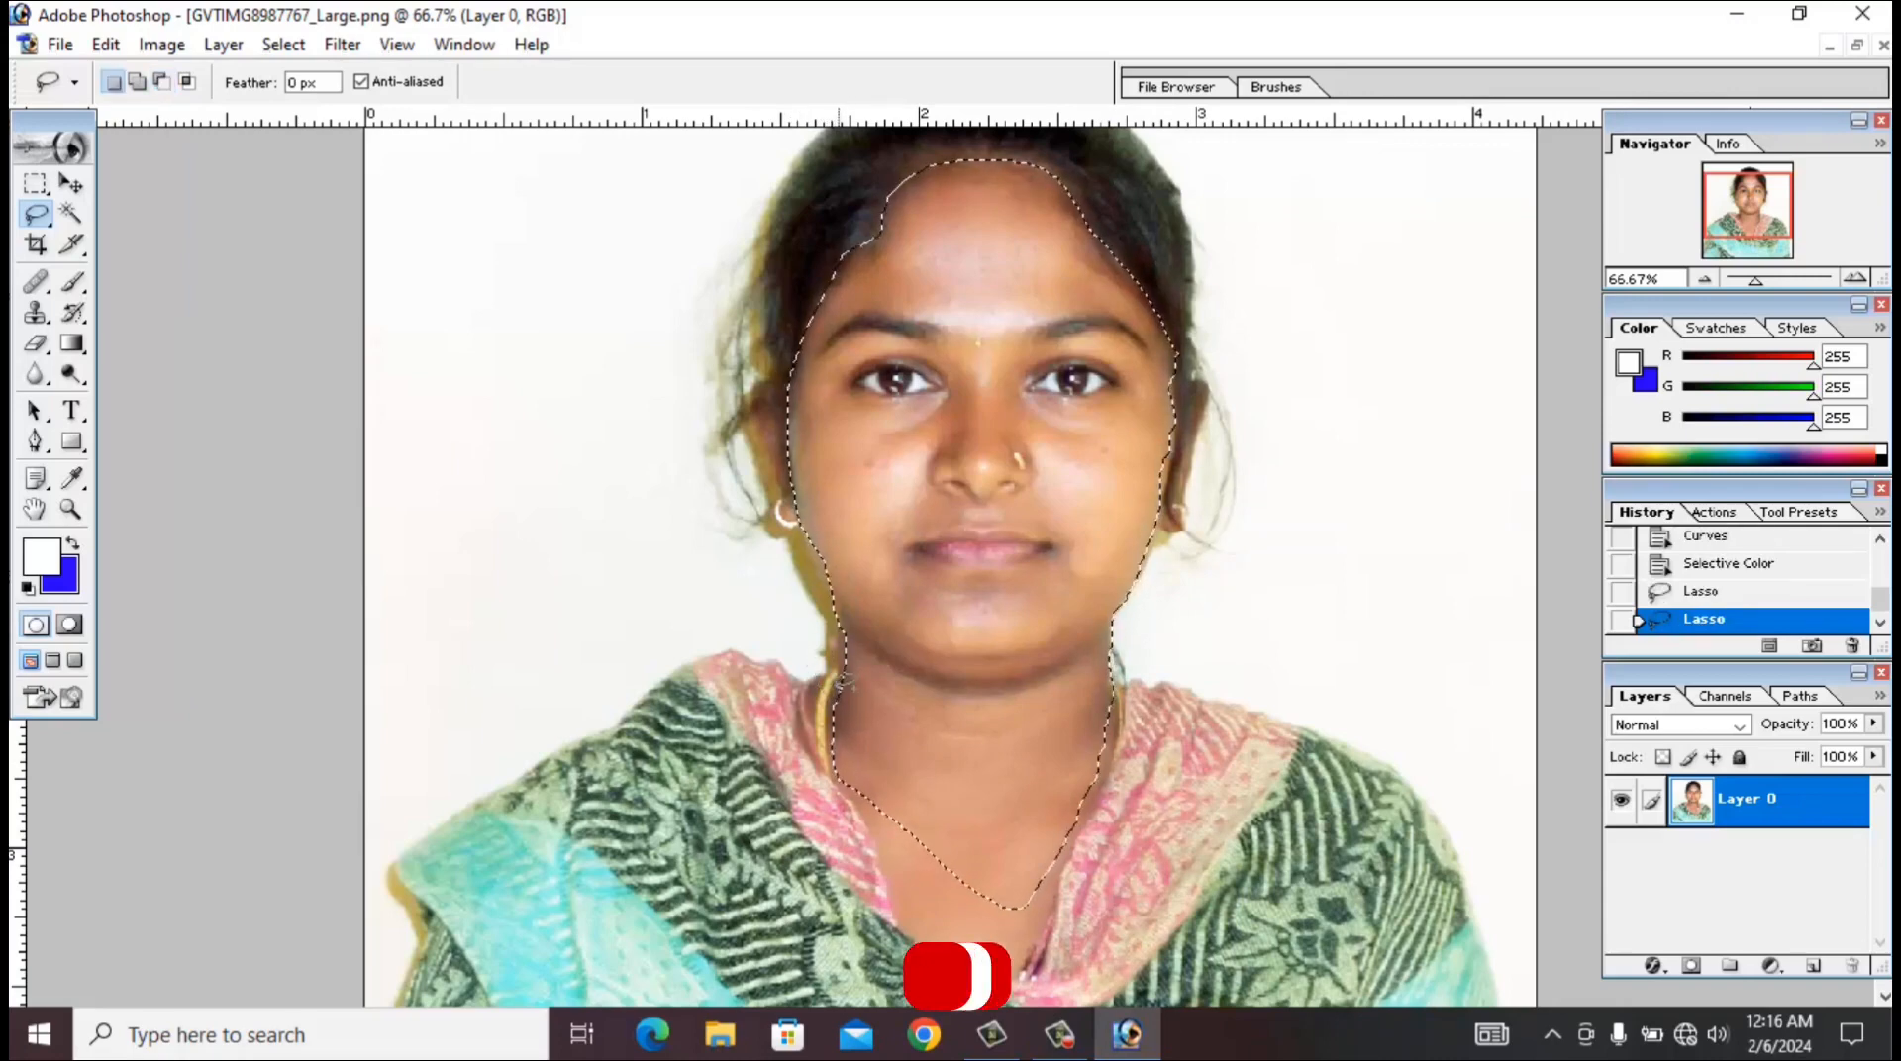
{"action": "left_click_drag", "start_coordinate": [834, 731], "coordinate": [859, 808]}
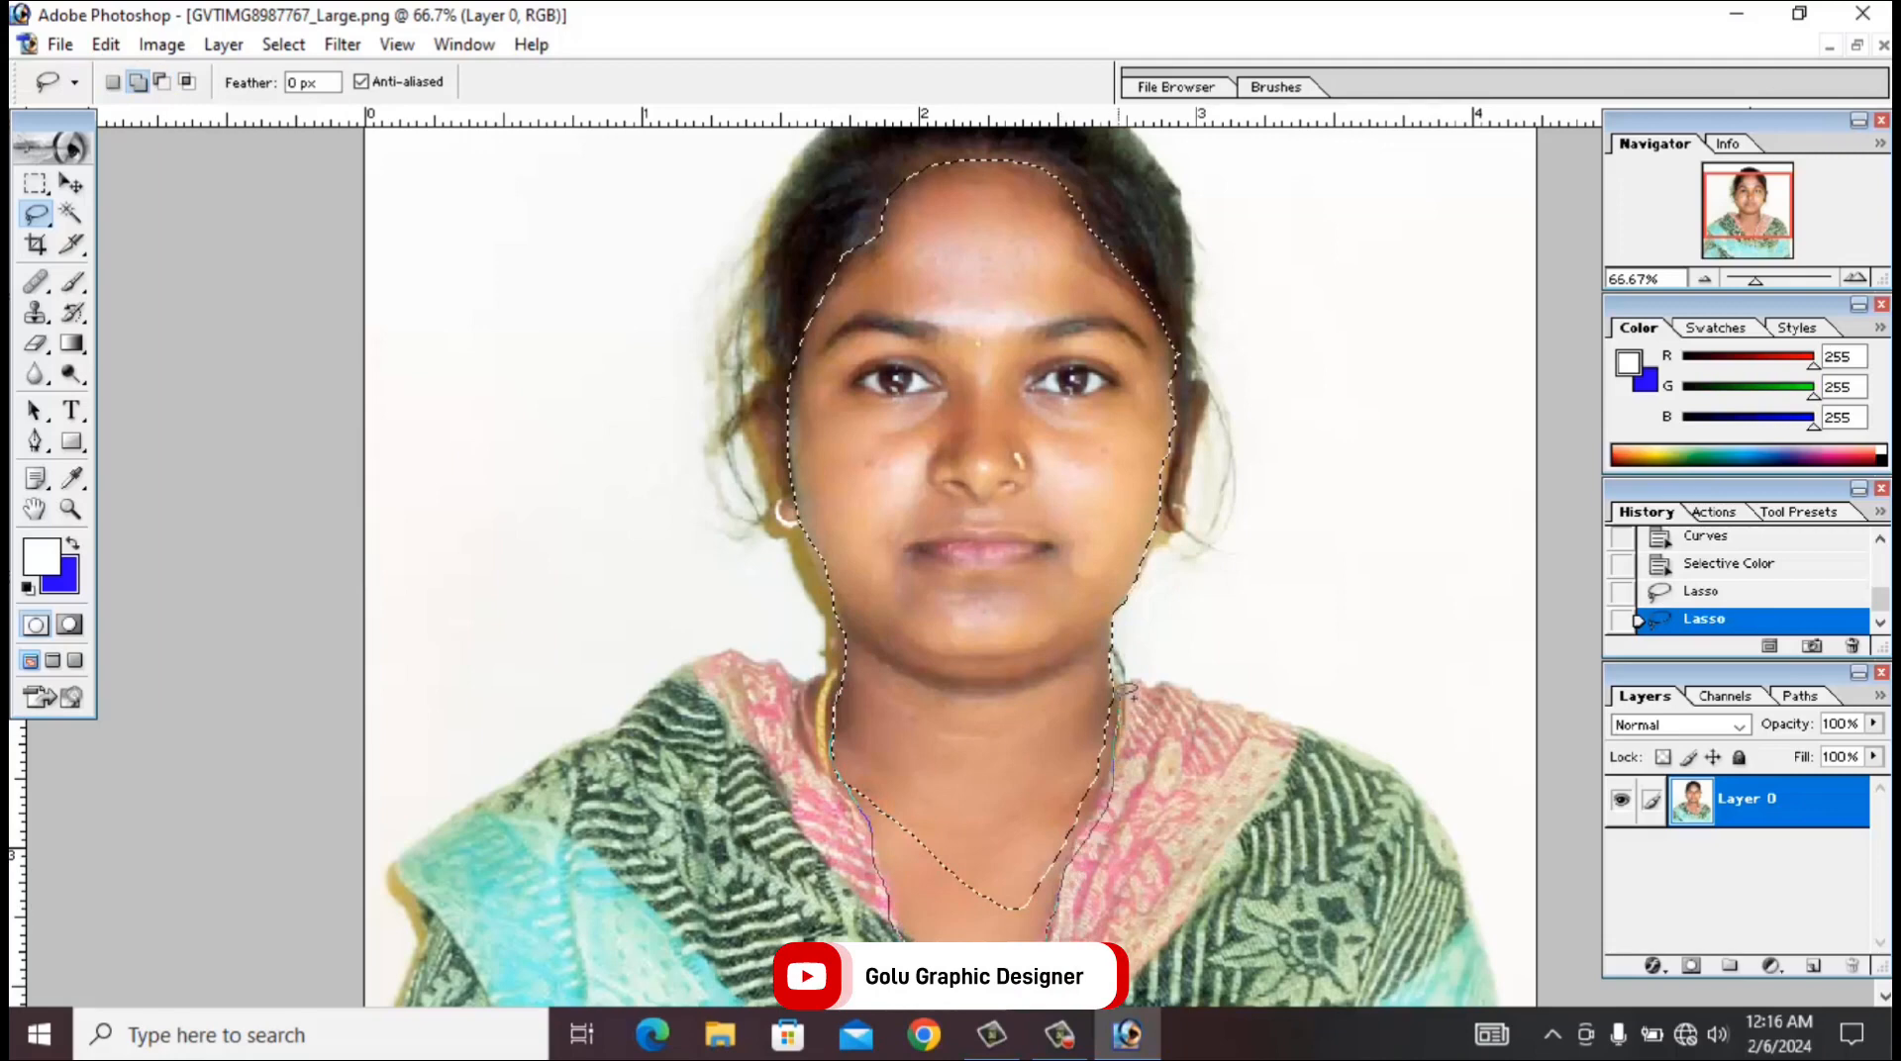
{"action": "left_click_drag", "start_coordinate": [1126, 691], "coordinate": [1128, 693]}
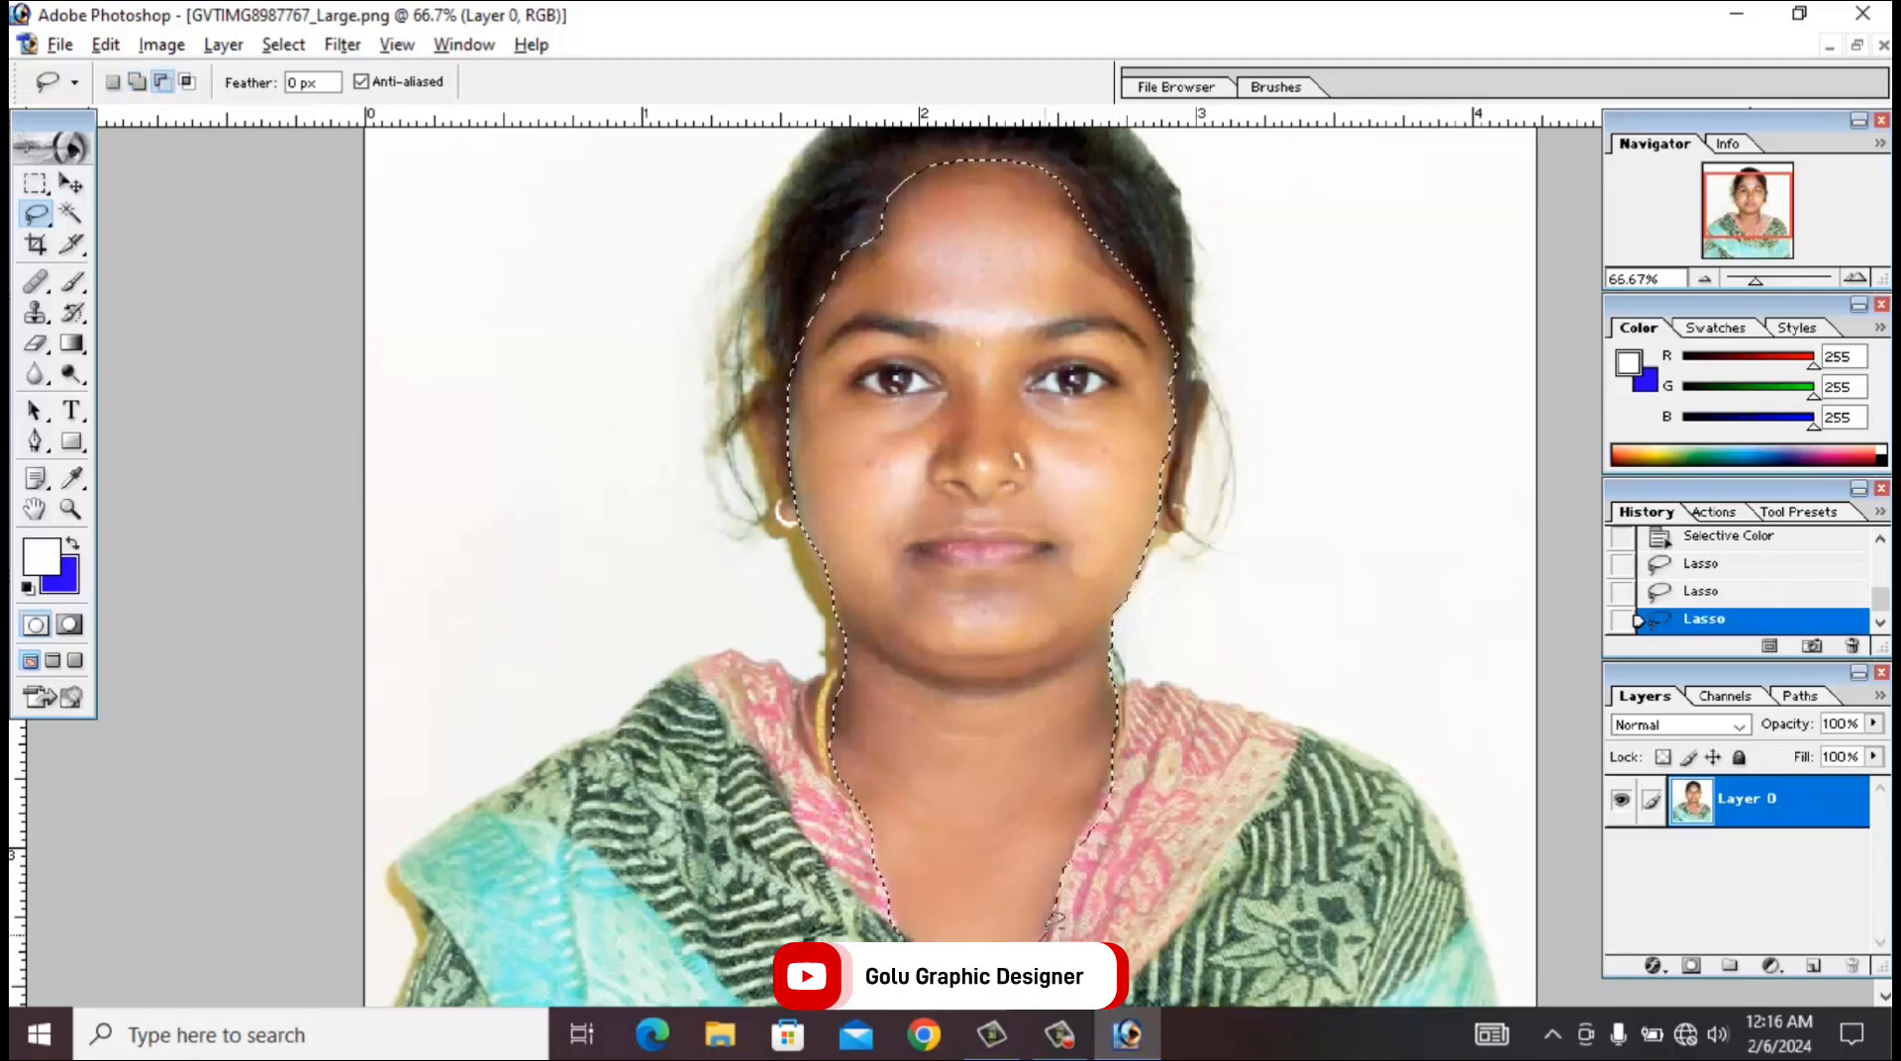
{"action": "left_click_drag", "start_coordinate": [946, 958], "coordinate": [948, 949]}
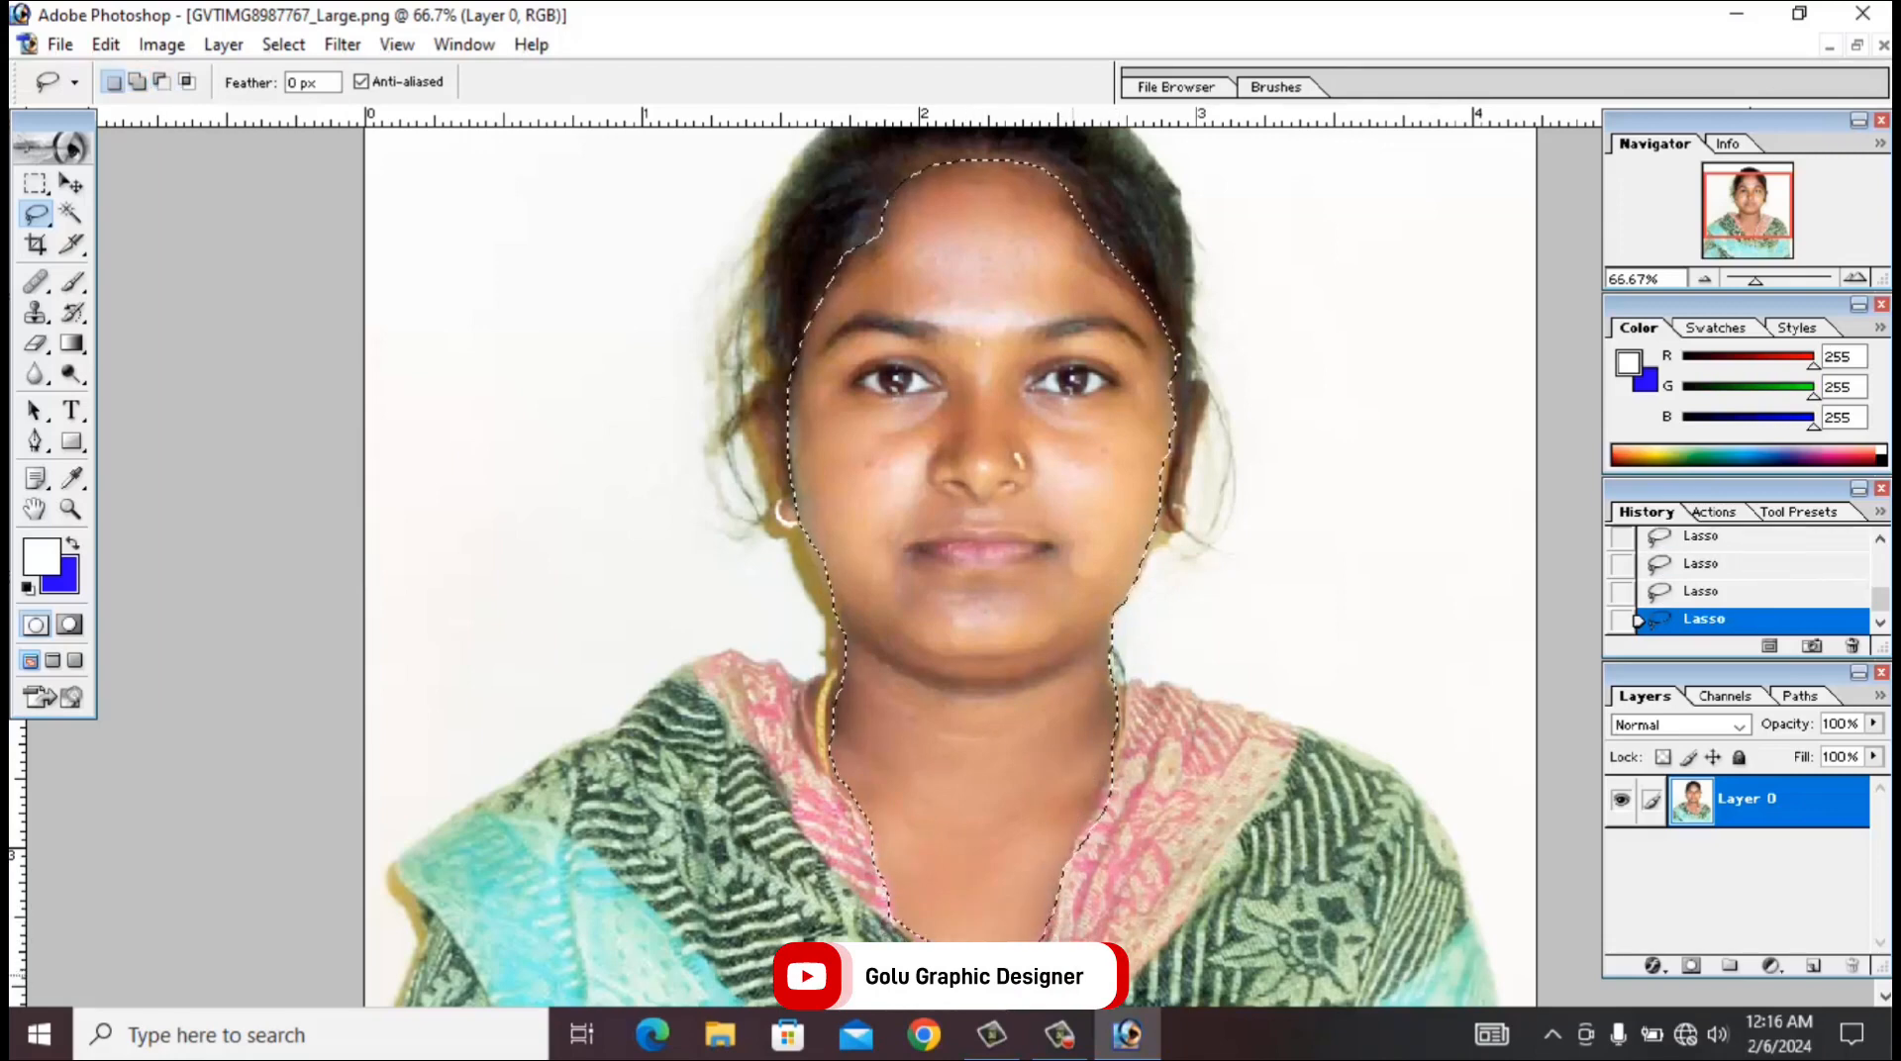
{"action": "left_click_drag", "start_coordinate": [944, 707], "coordinate": [964, 821]}
{"action": "left_click_drag", "start_coordinate": [1178, 467], "coordinate": [1183, 515]}
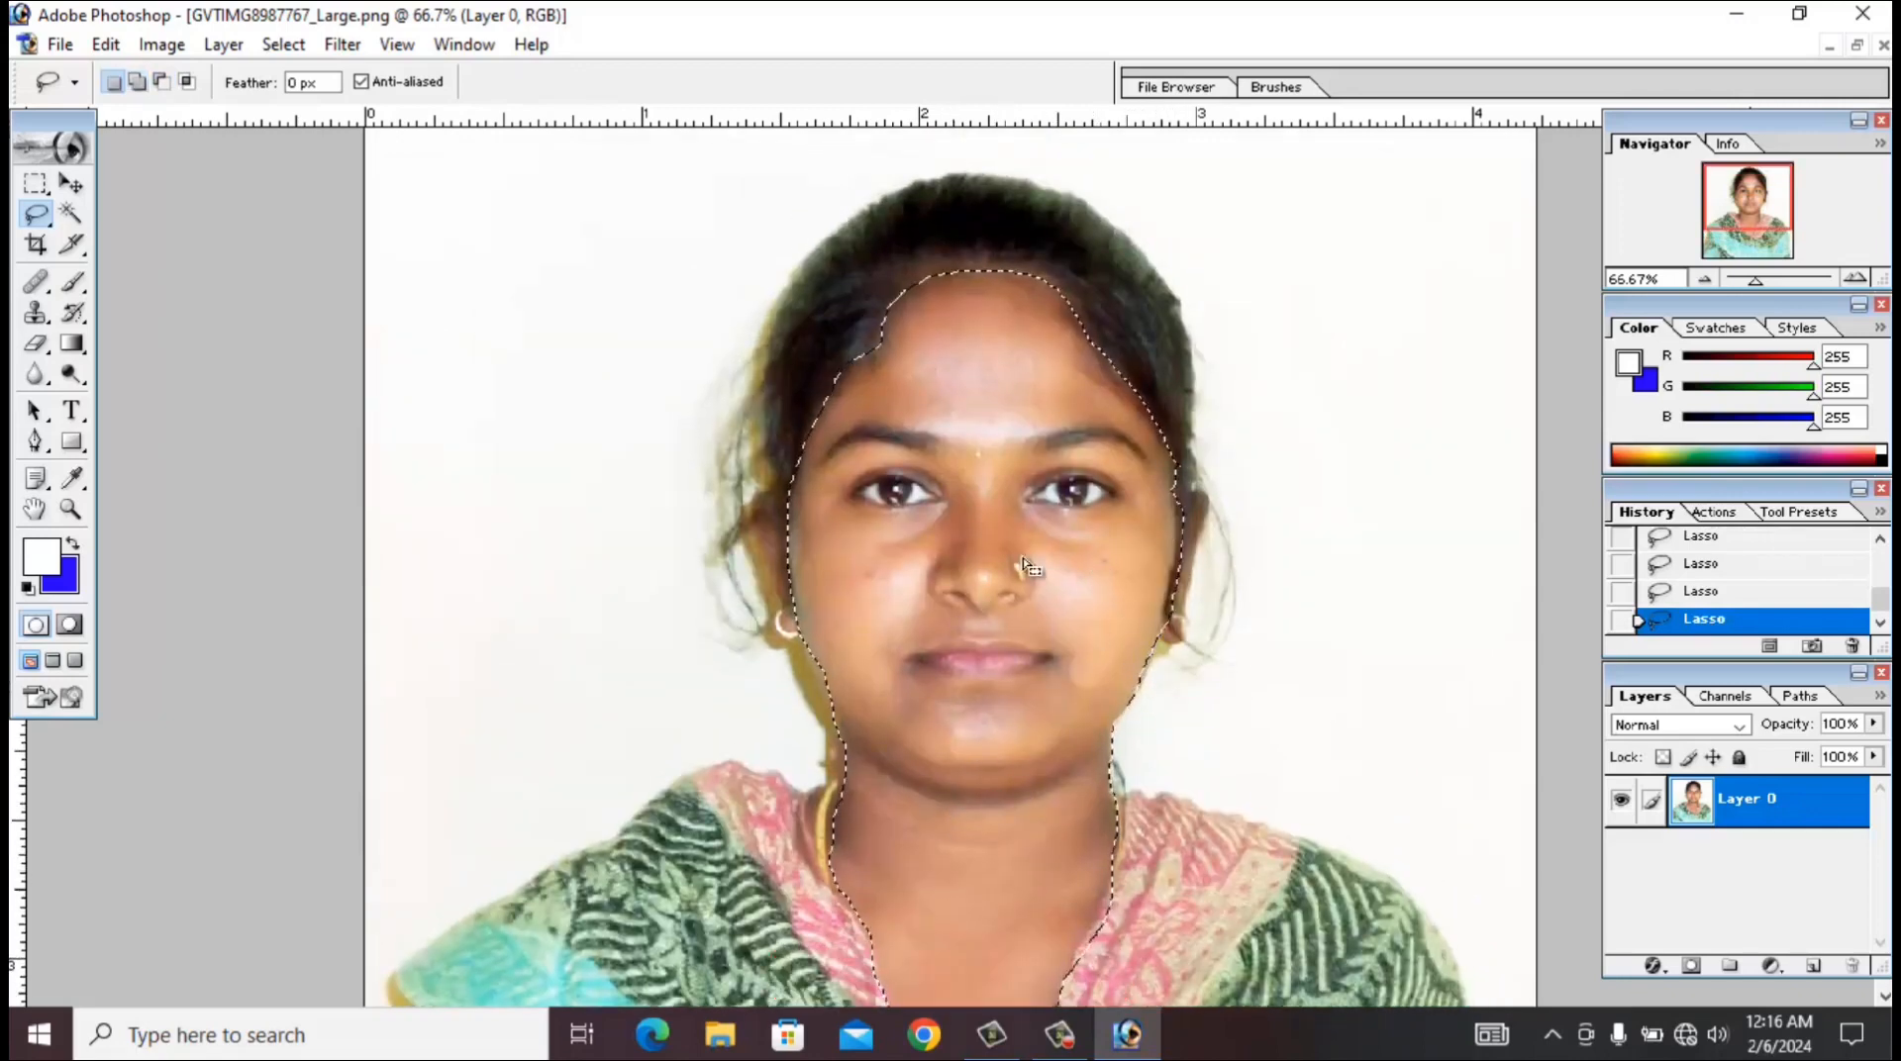
Feather the face and neck selection by 5 pixels.
{"action": "left_click", "coordinate": [280, 45]}
{"action": "left_click", "coordinate": [475, 247]}
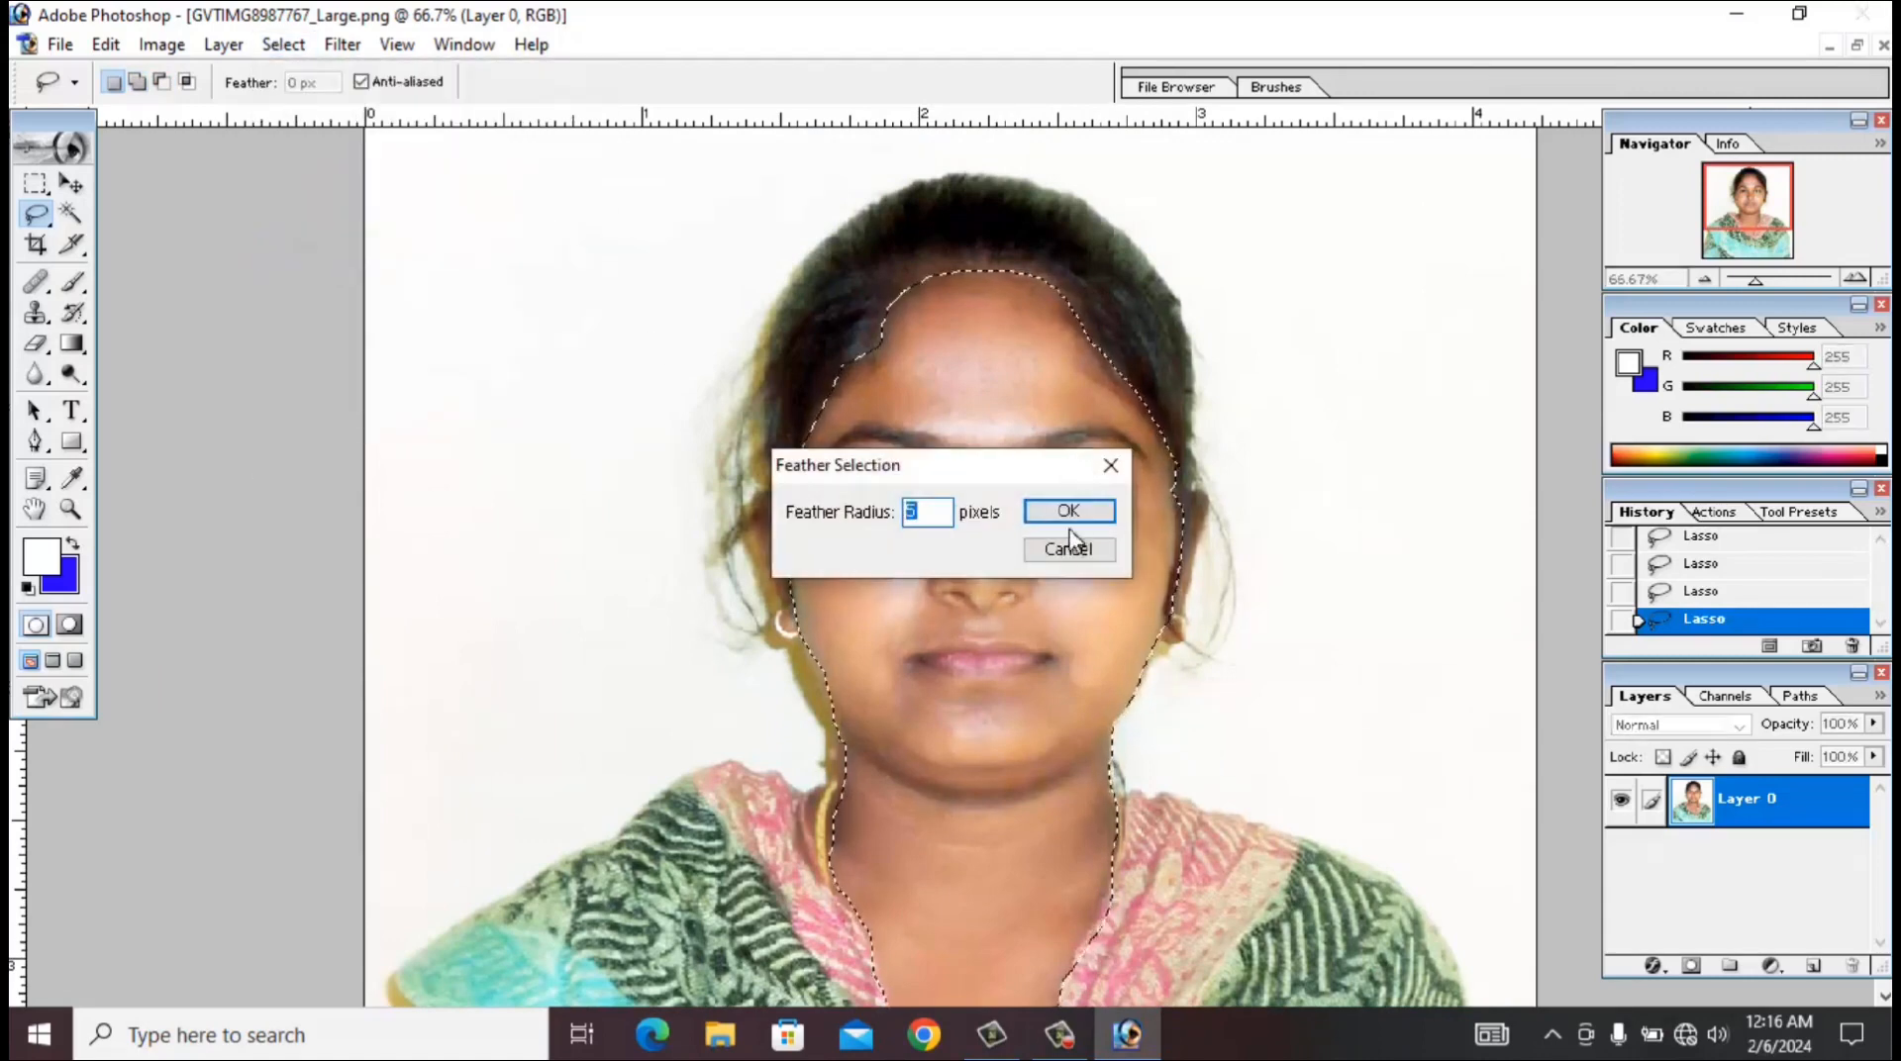
{"action": "key", "text": "Return"}
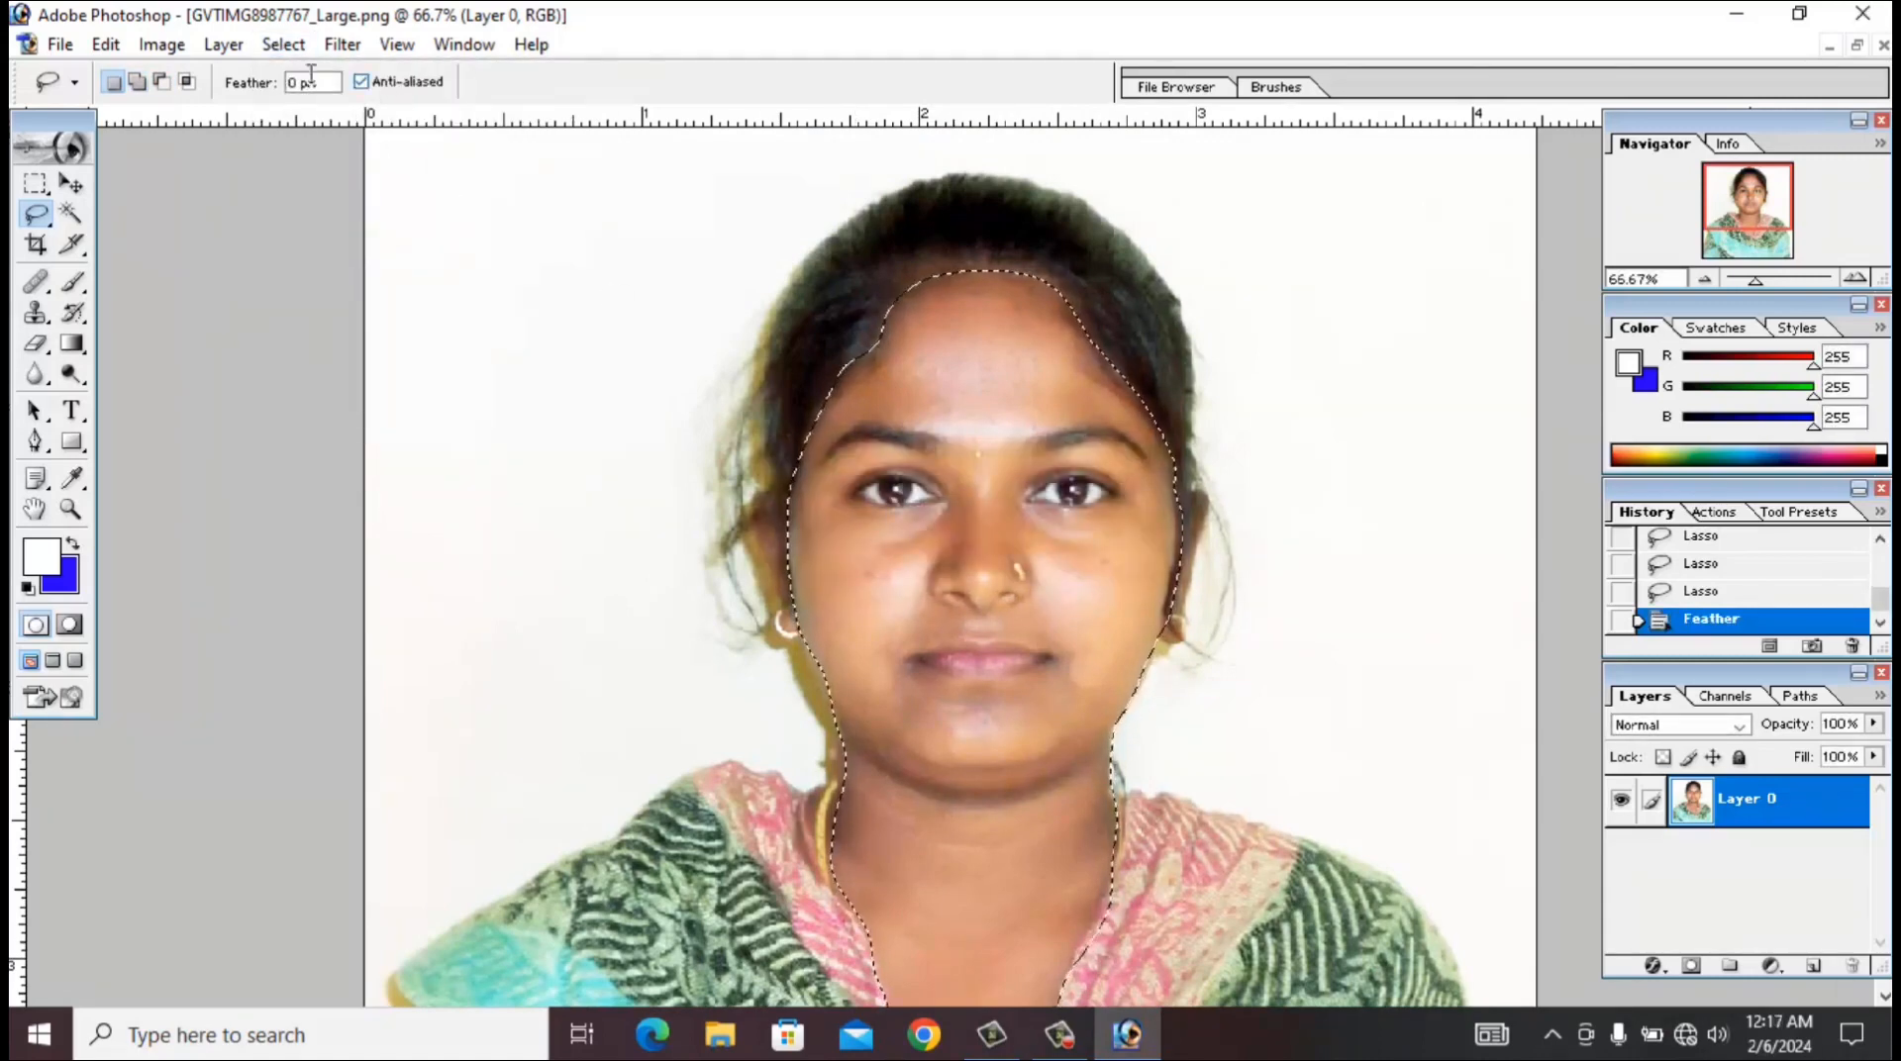
Apply Curves to the selected skin, anchoring the shadows and raising the highlights to input 171, output 188.
{"action": "left_click", "coordinate": [163, 44]}
{"action": "mouse_move", "coordinate": [227, 115]}
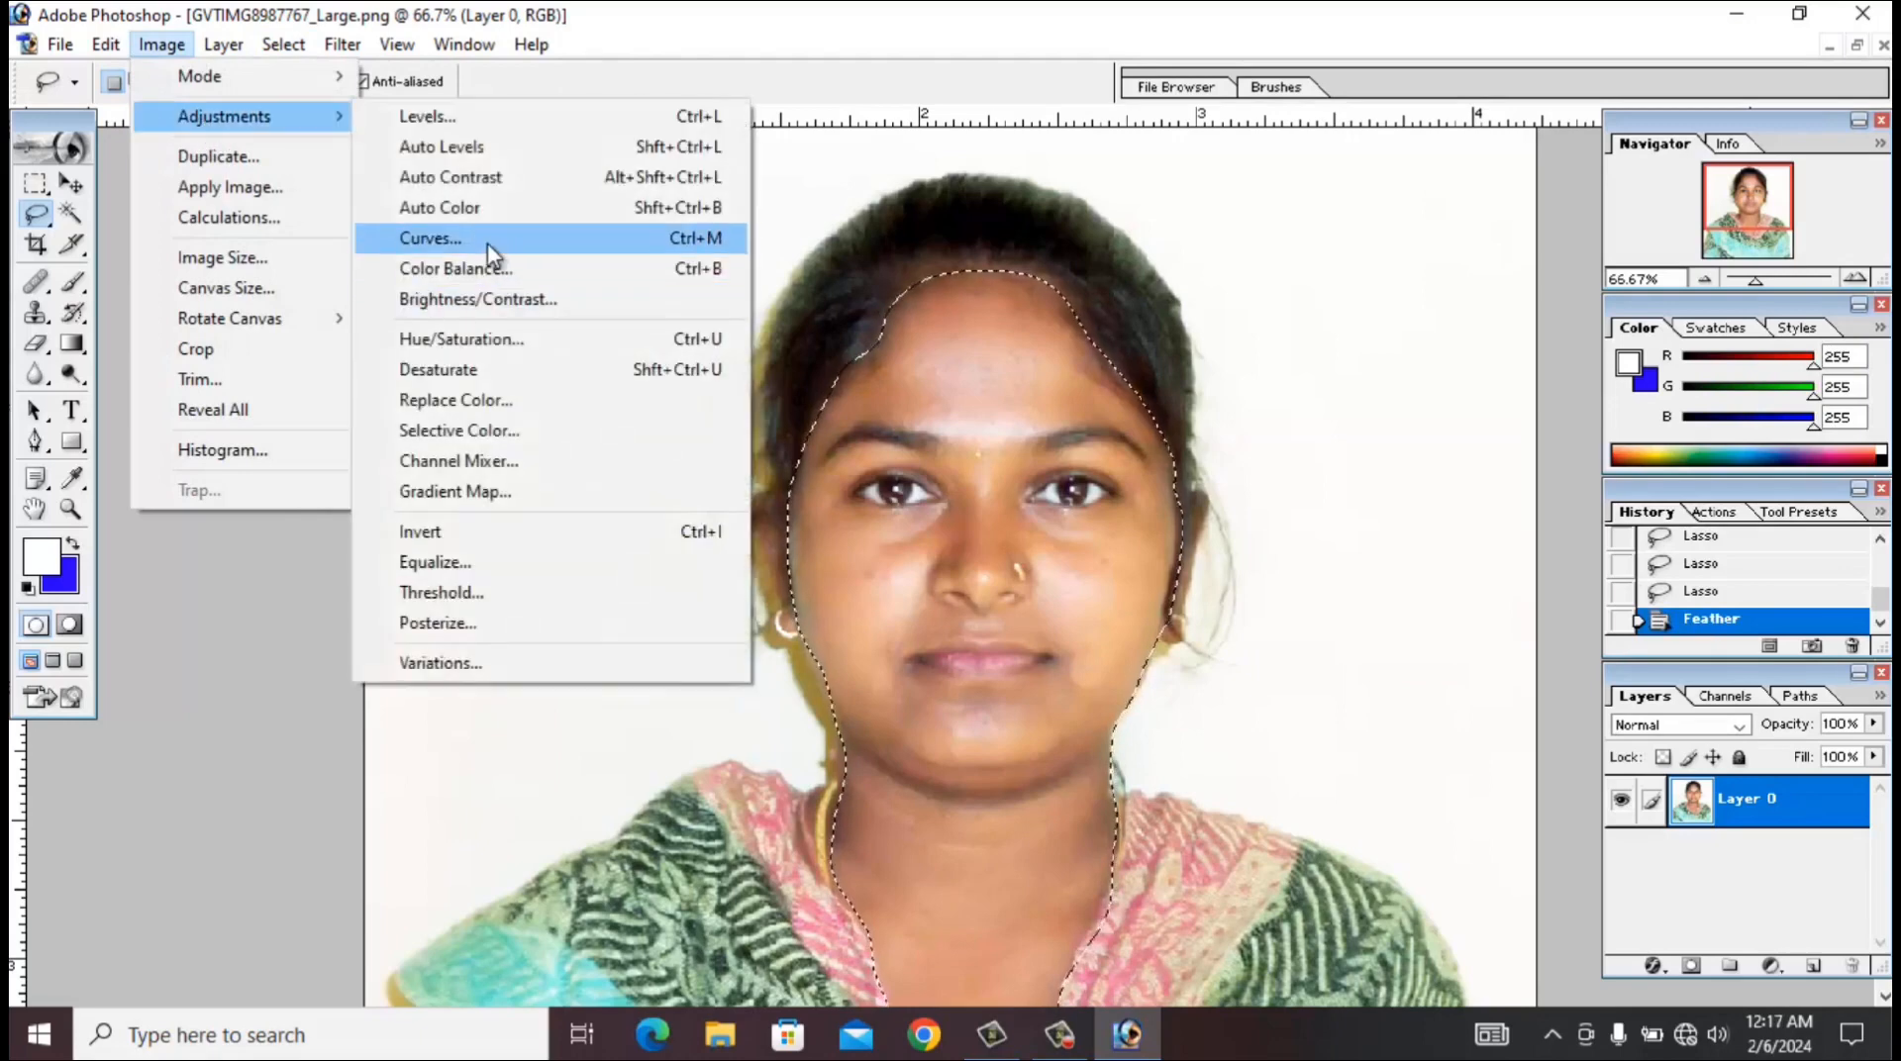
{"action": "left_click", "coordinate": [465, 237]}
{"action": "left_click", "coordinate": [328, 571]}
{"action": "left_click_drag", "start_coordinate": [429, 455], "coordinate": [425, 450]}
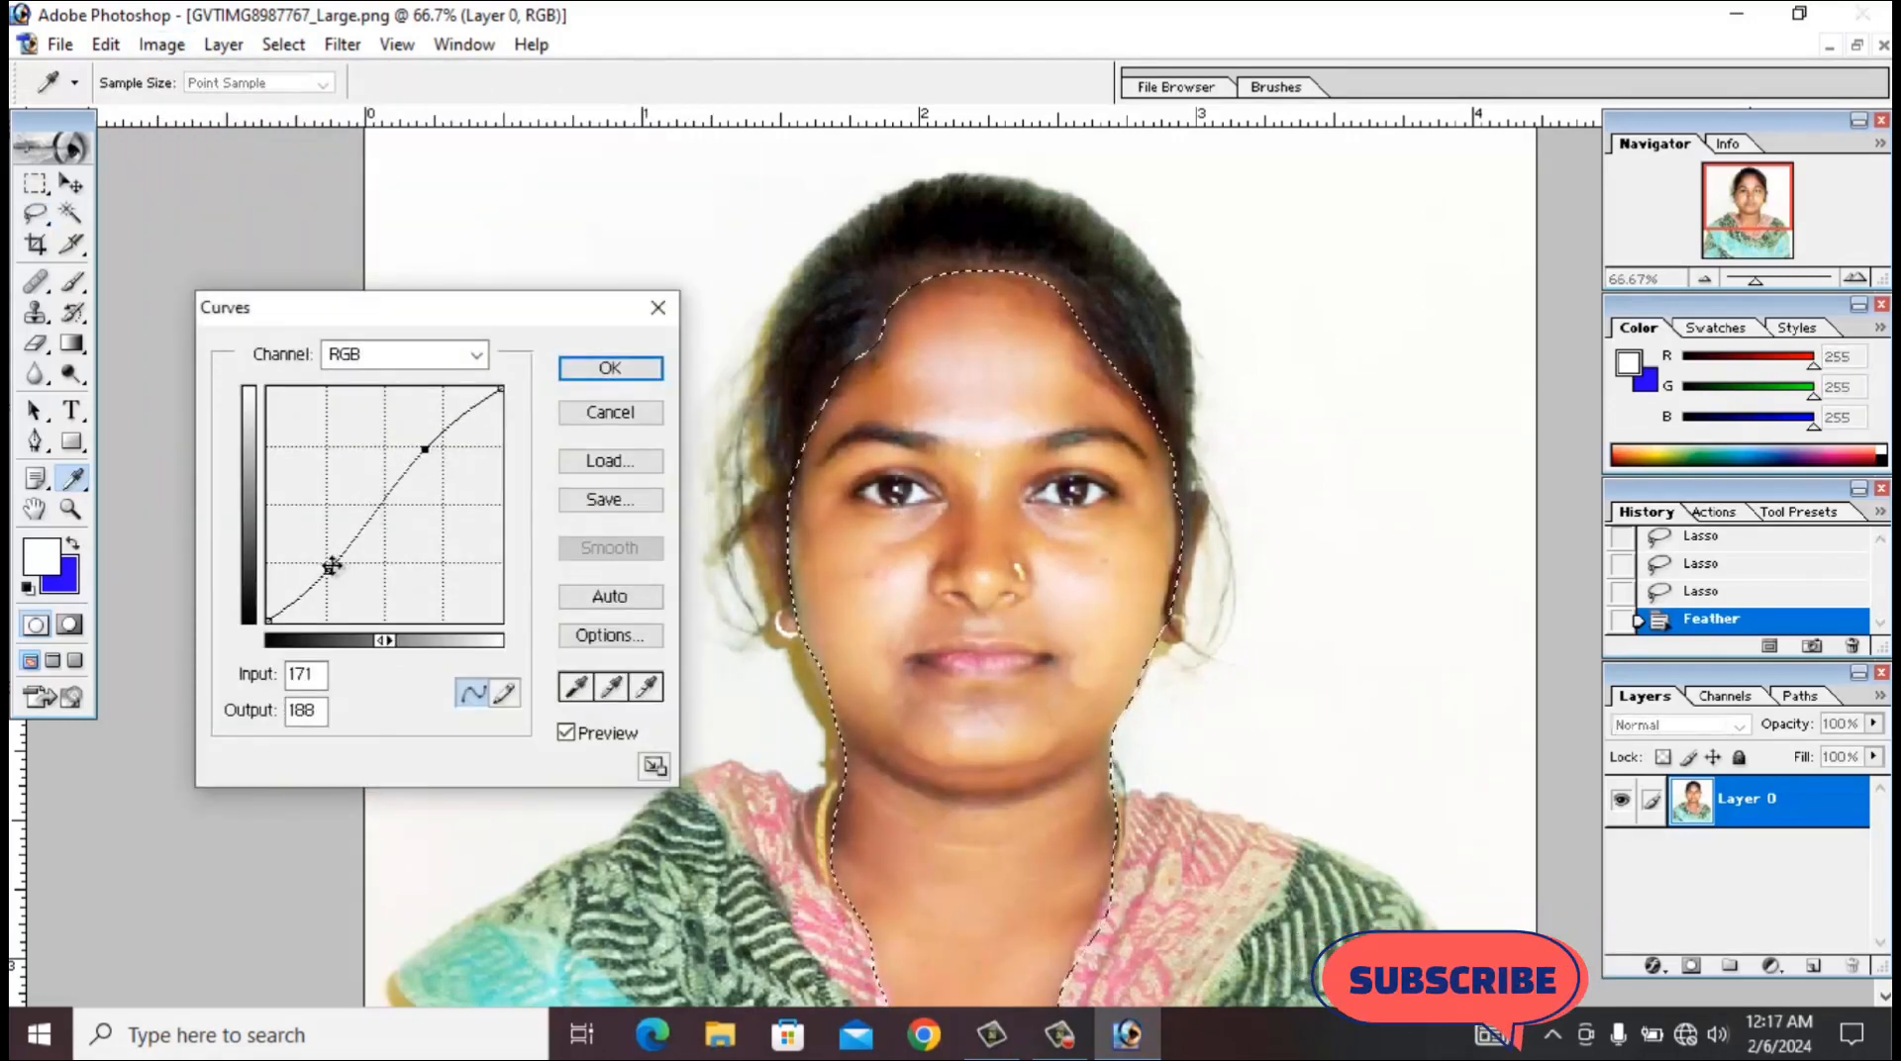
{"action": "left_click", "coordinate": [610, 367]}
Reduce Black in the Reds of the selected skin with Selective Color, and deselect the area.
{"action": "left_click", "coordinate": [162, 44]}
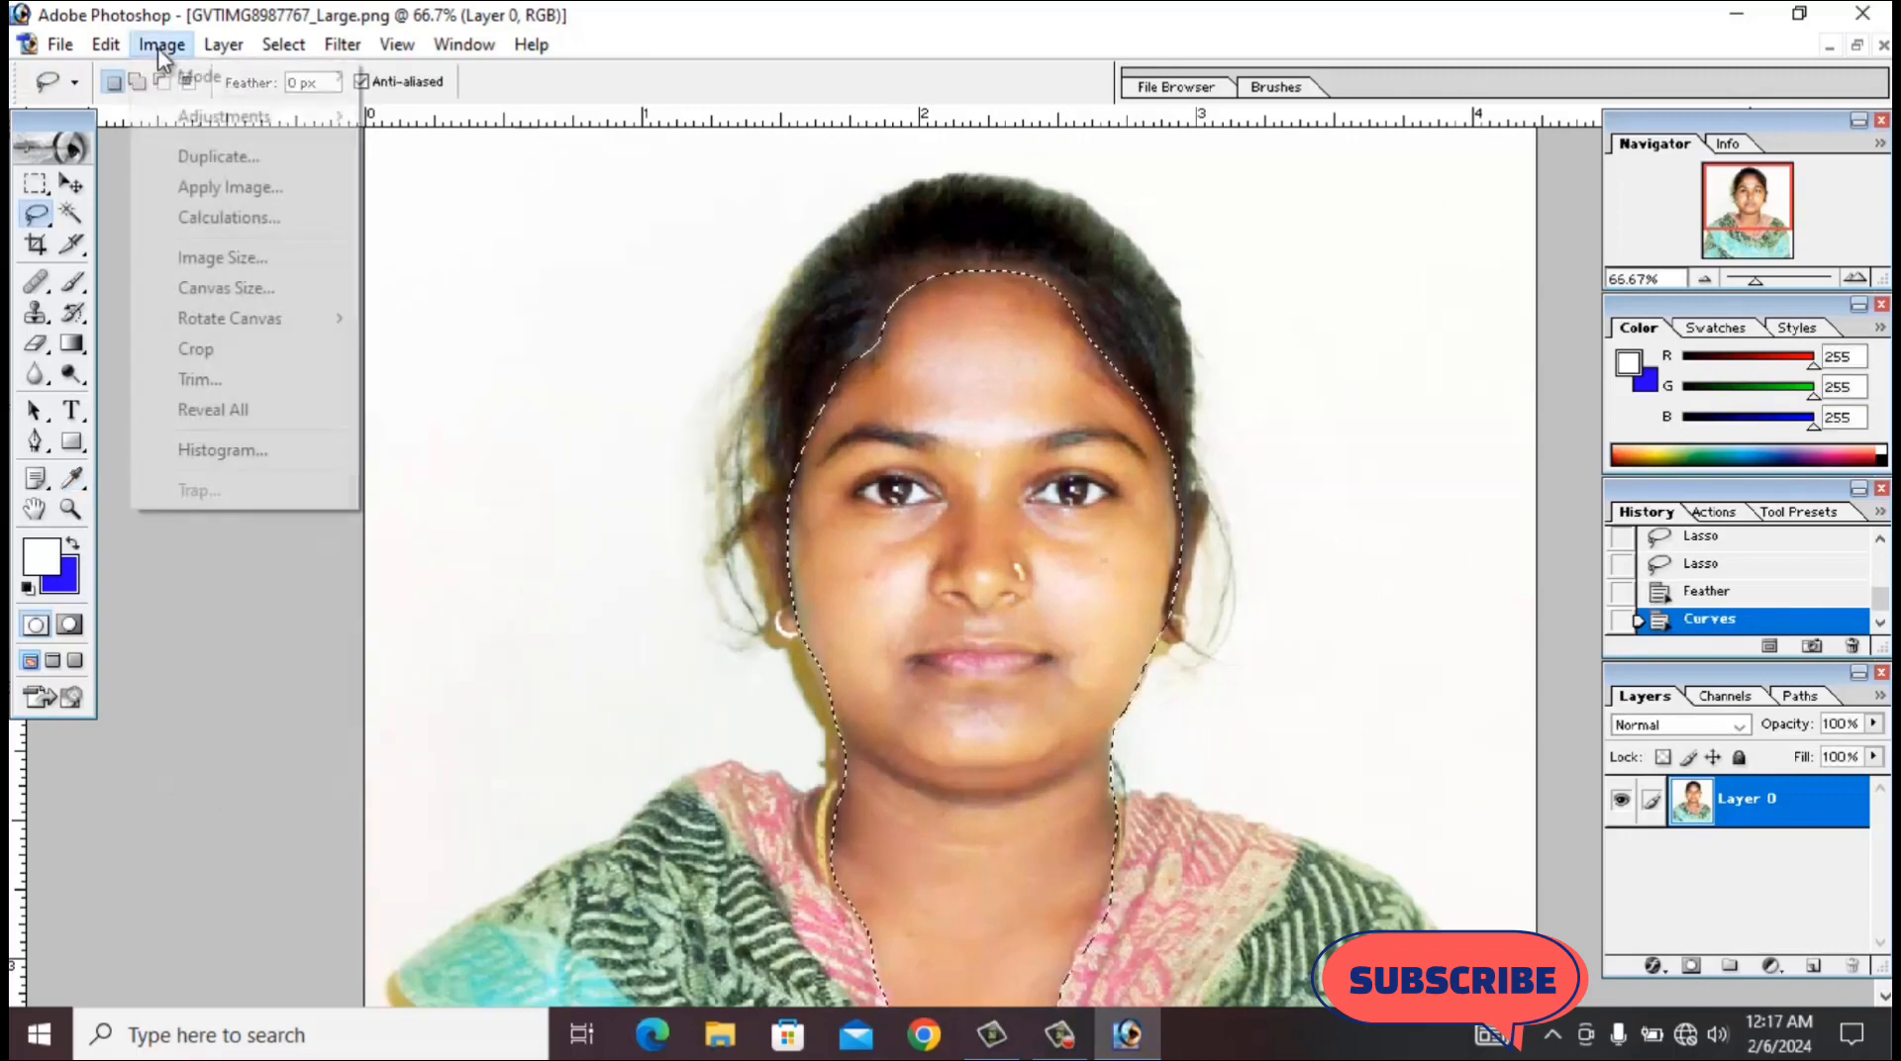
{"action": "mouse_move", "coordinate": [227, 116]}
{"action": "left_click", "coordinate": [456, 430]}
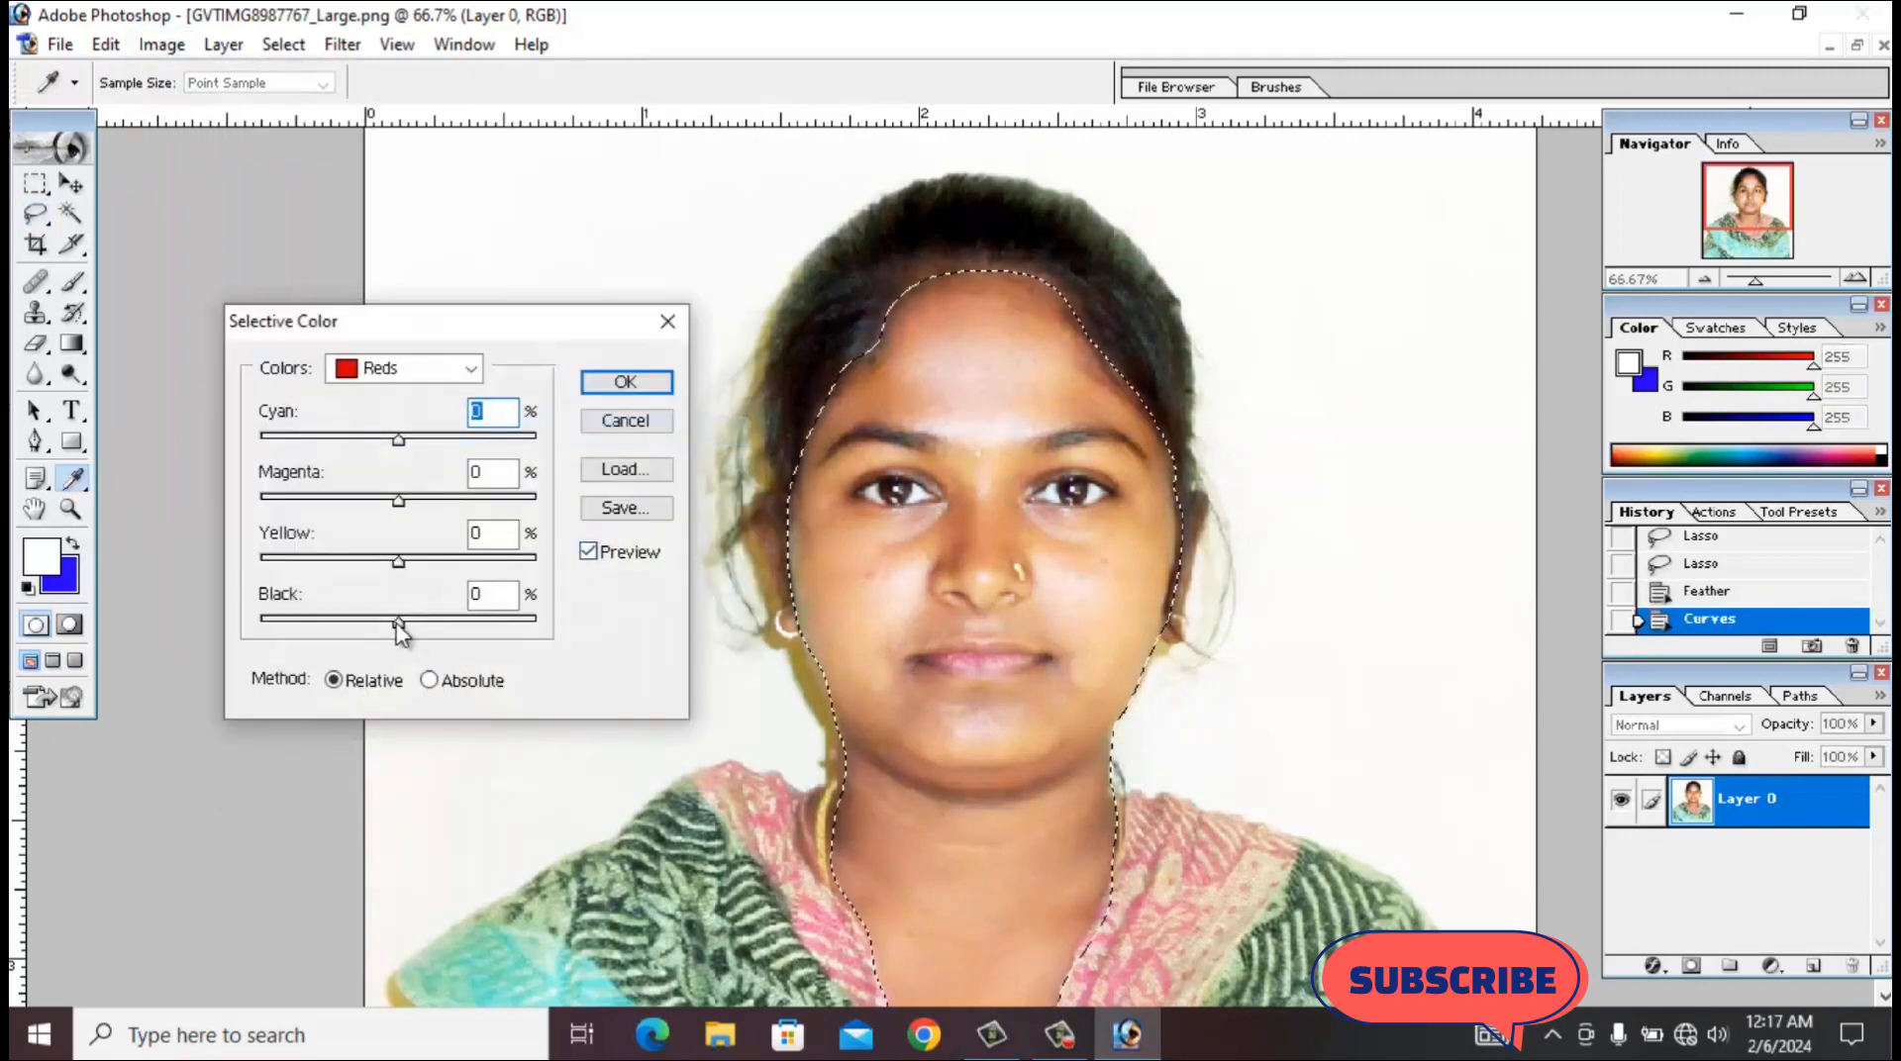
{"action": "left_click_drag", "start_coordinate": [355, 628], "coordinate": [363, 633]}
{"action": "left_click", "coordinate": [626, 382]}
{"action": "key", "text": "ctrl+d"}
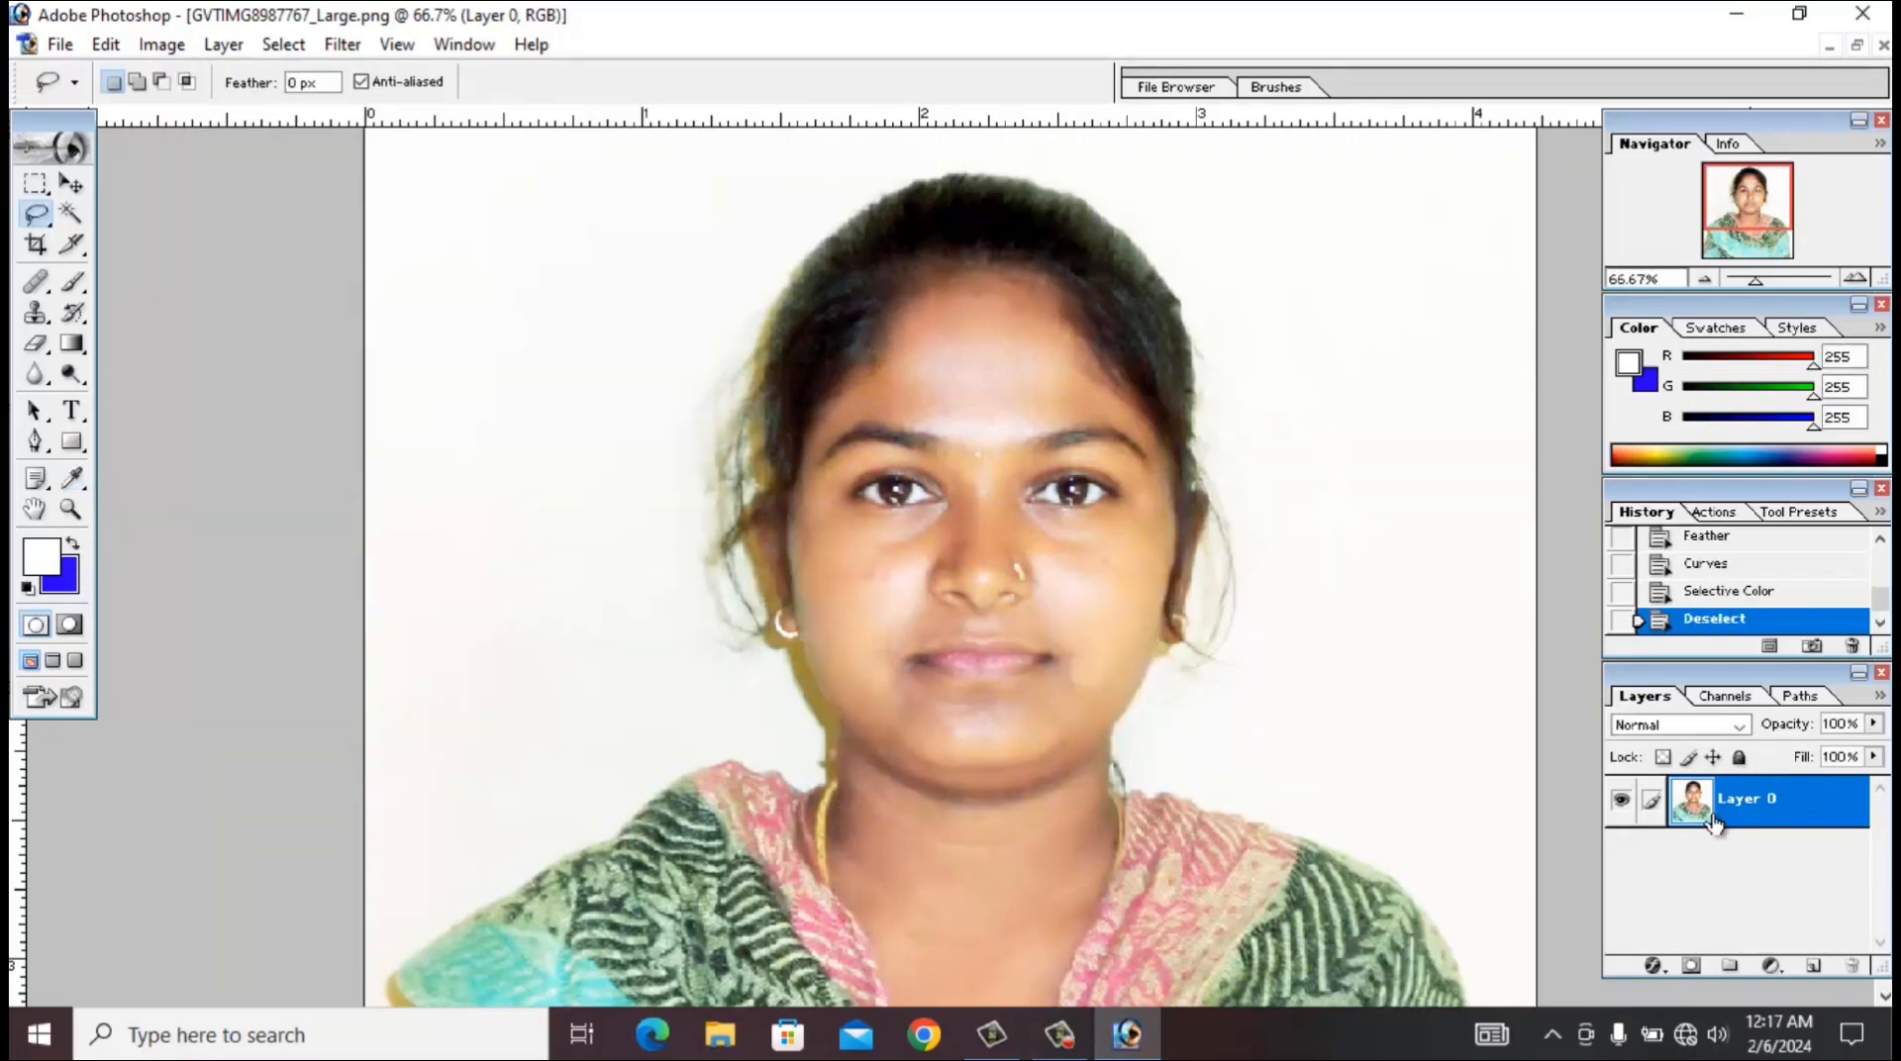
Duplicate Layer 0 and set the duplicate's blend mode to Vivid Light.
{"action": "right_click", "coordinate": [1745, 820]}
{"action": "left_click", "coordinate": [1674, 547]}
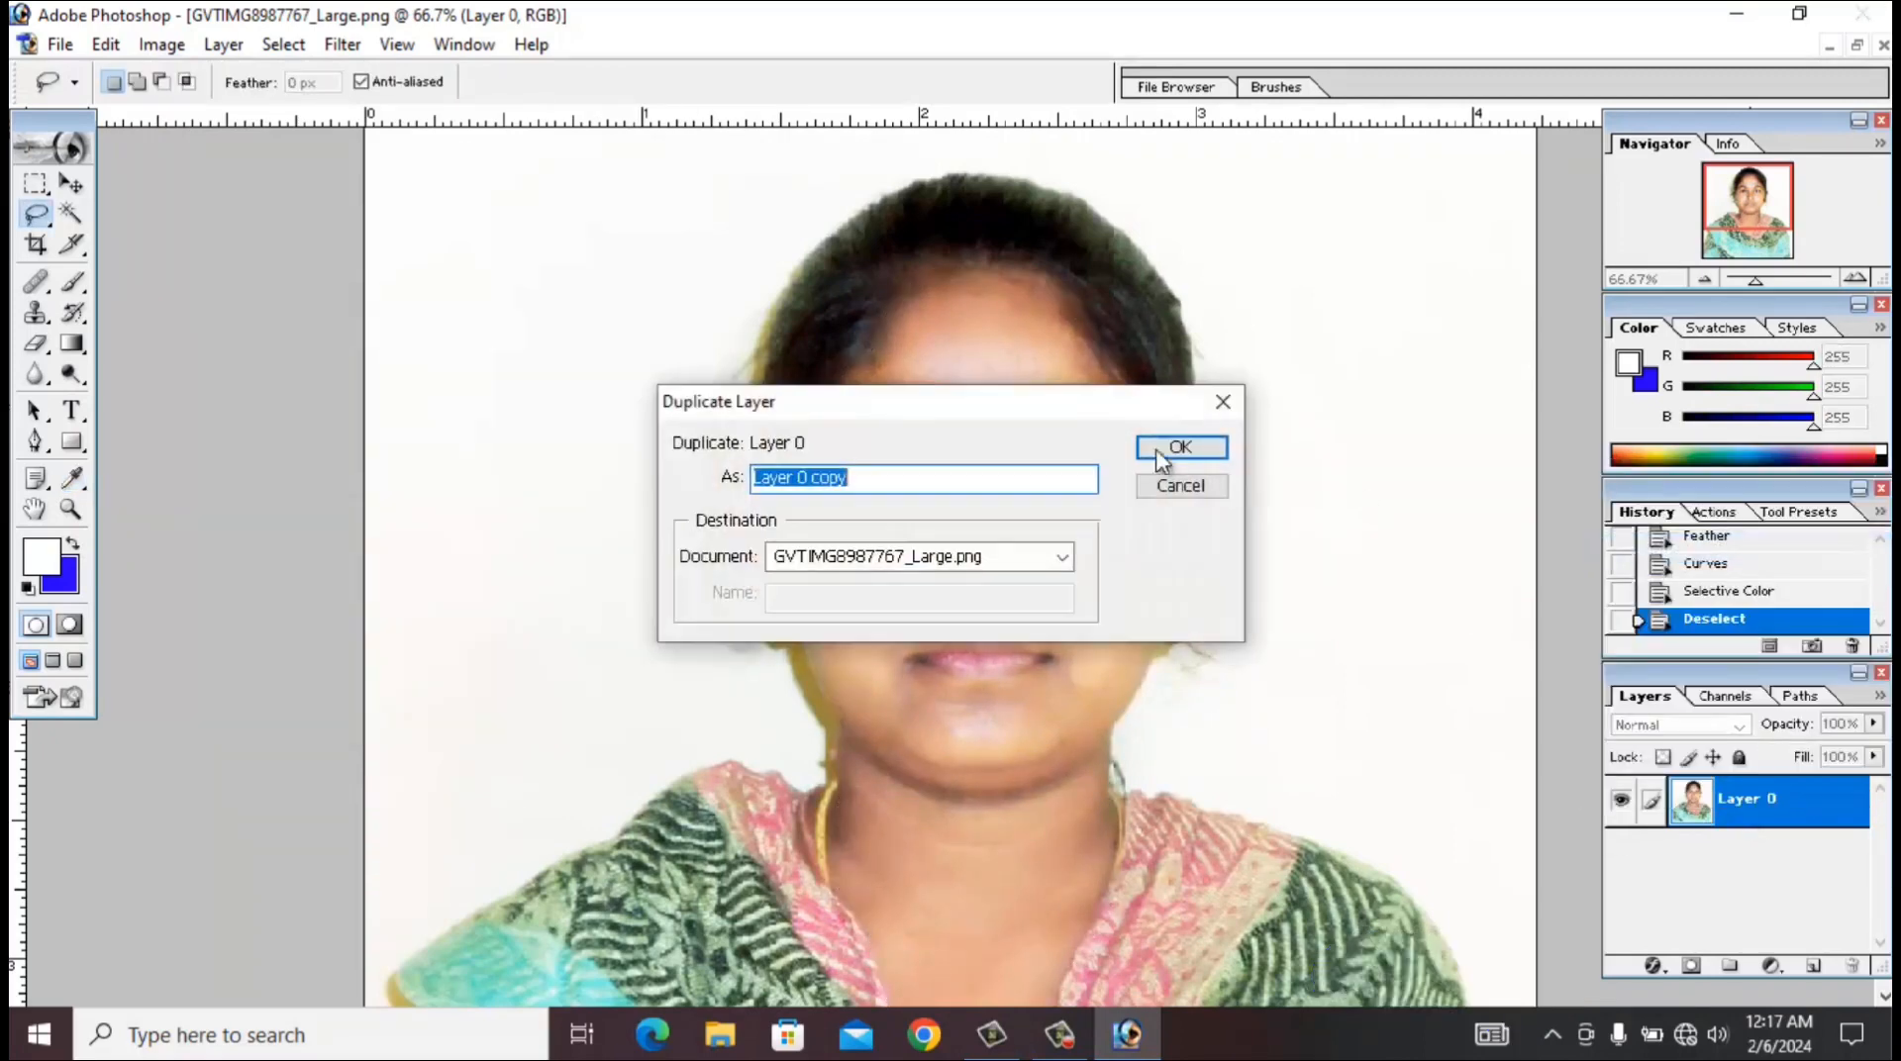
{"action": "key", "text": "Return"}
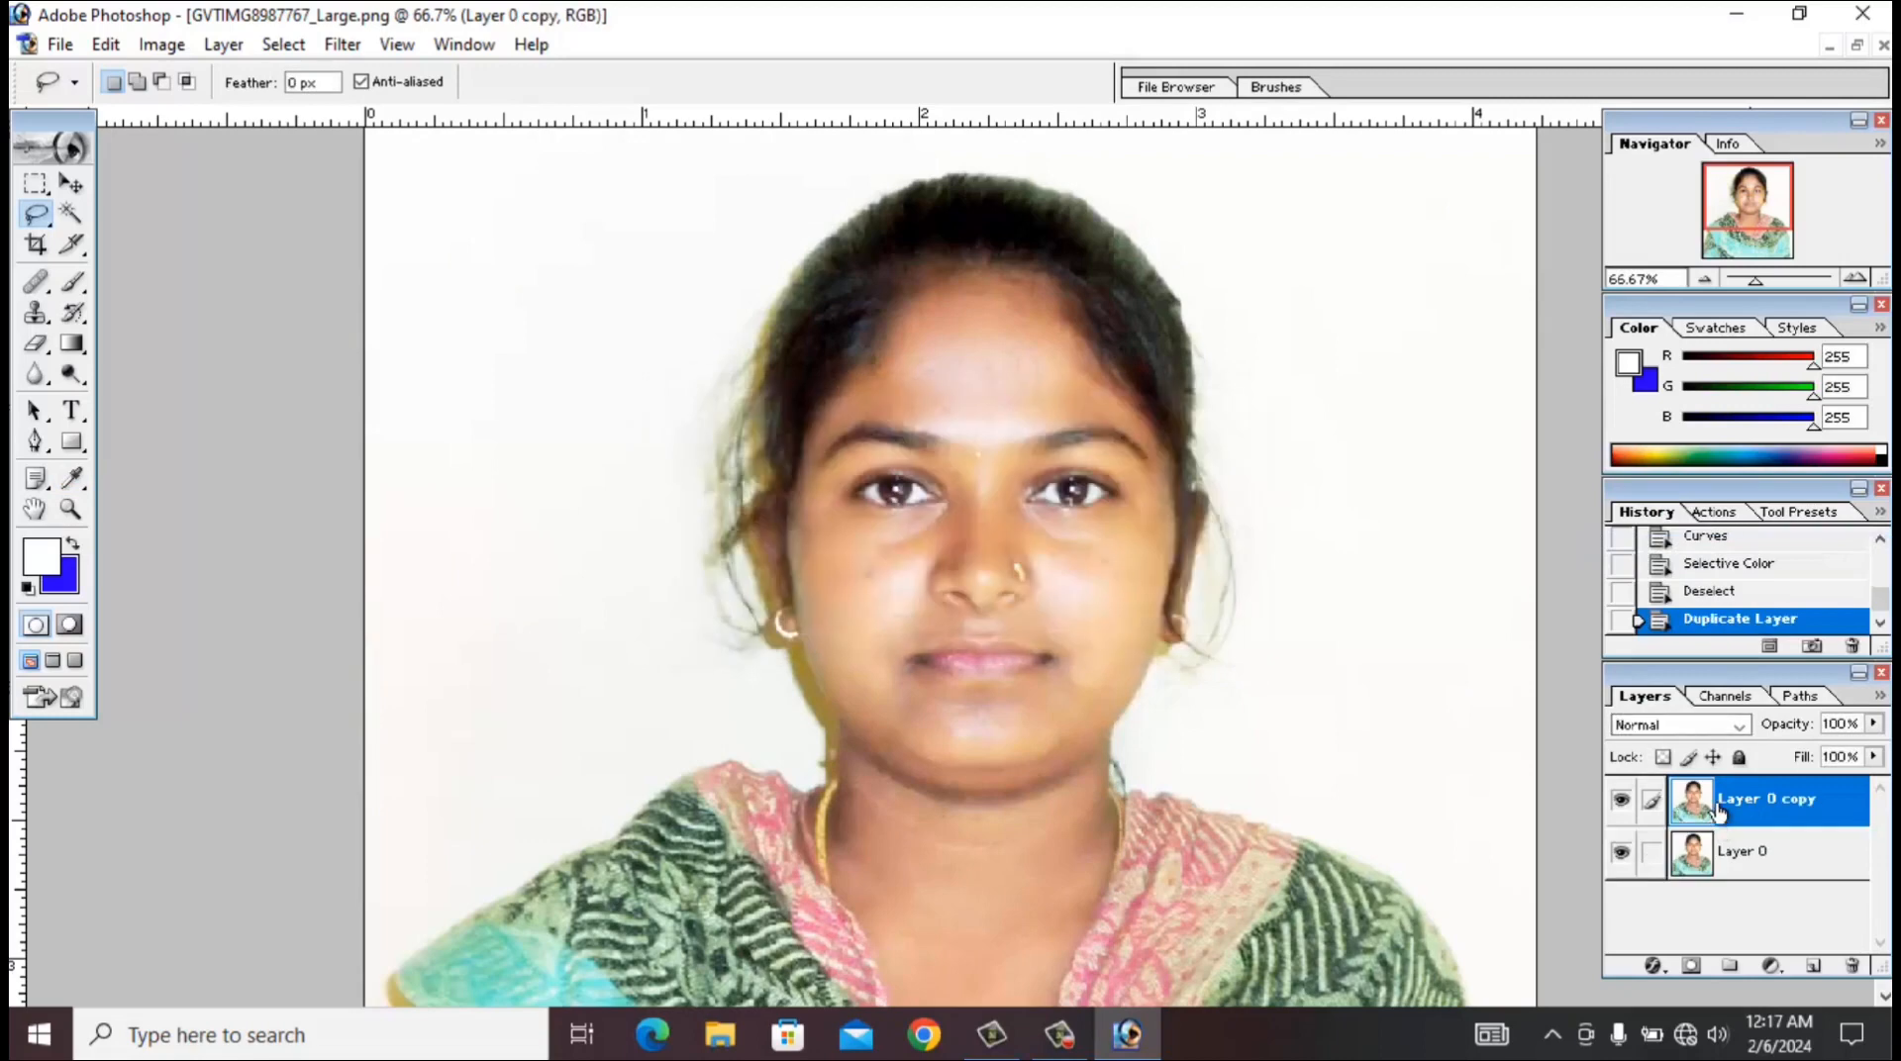
{"action": "left_click", "coordinate": [1681, 725]}
{"action": "left_click", "coordinate": [1646, 544]}
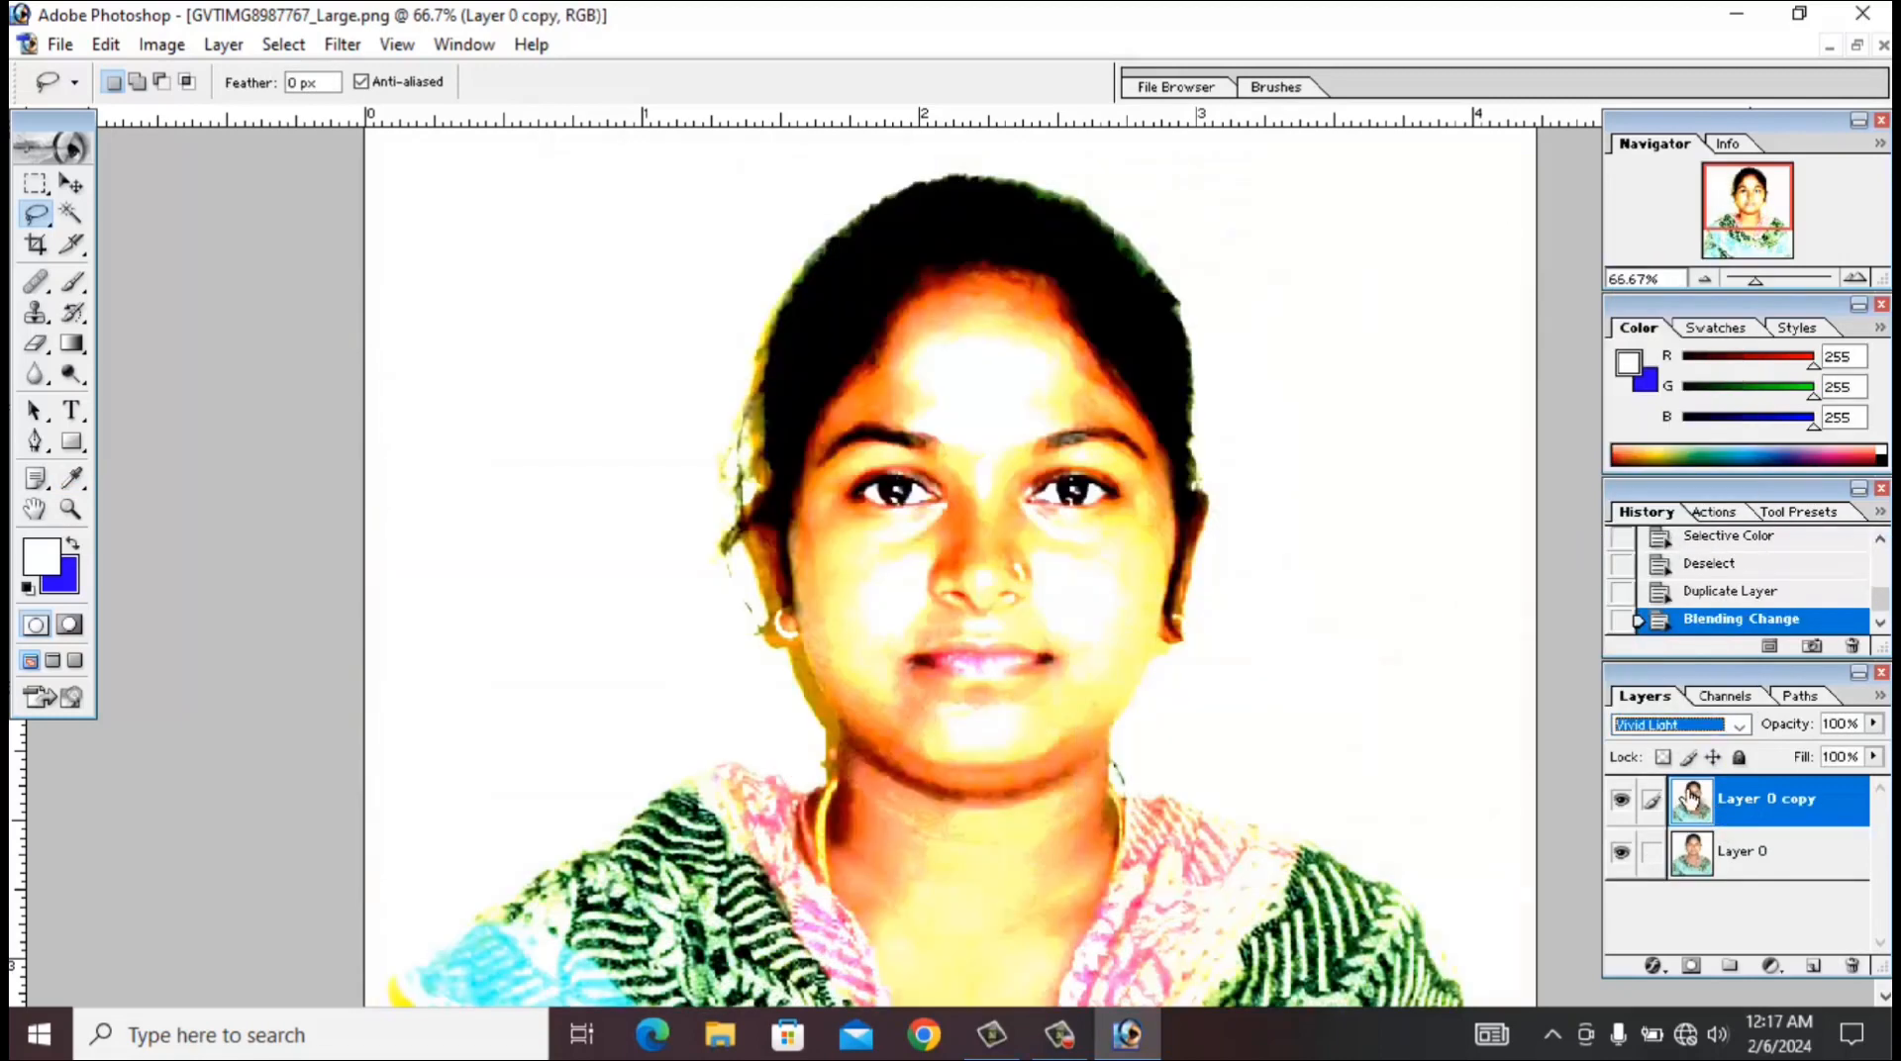
Invert the colors of the Layer 0 copy.
{"action": "left_click", "coordinate": [159, 44]}
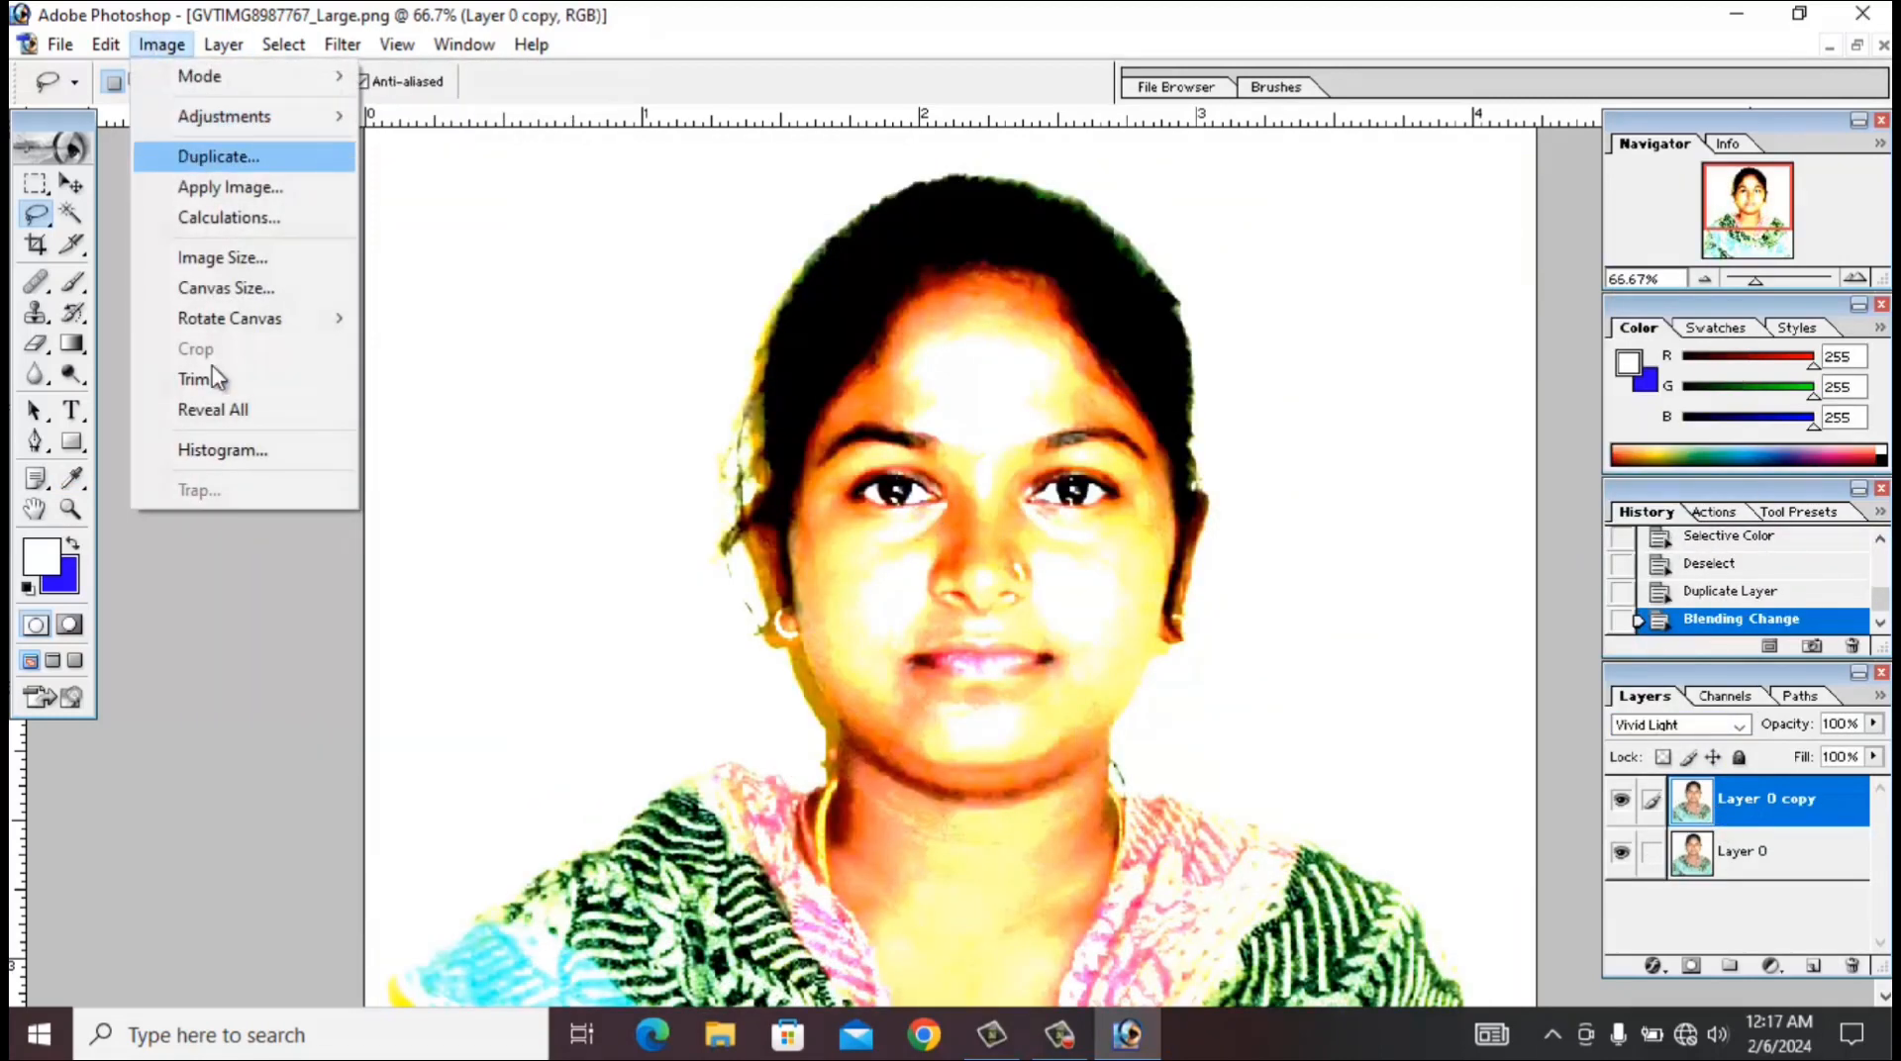
{"action": "mouse_move", "coordinate": [229, 123]}
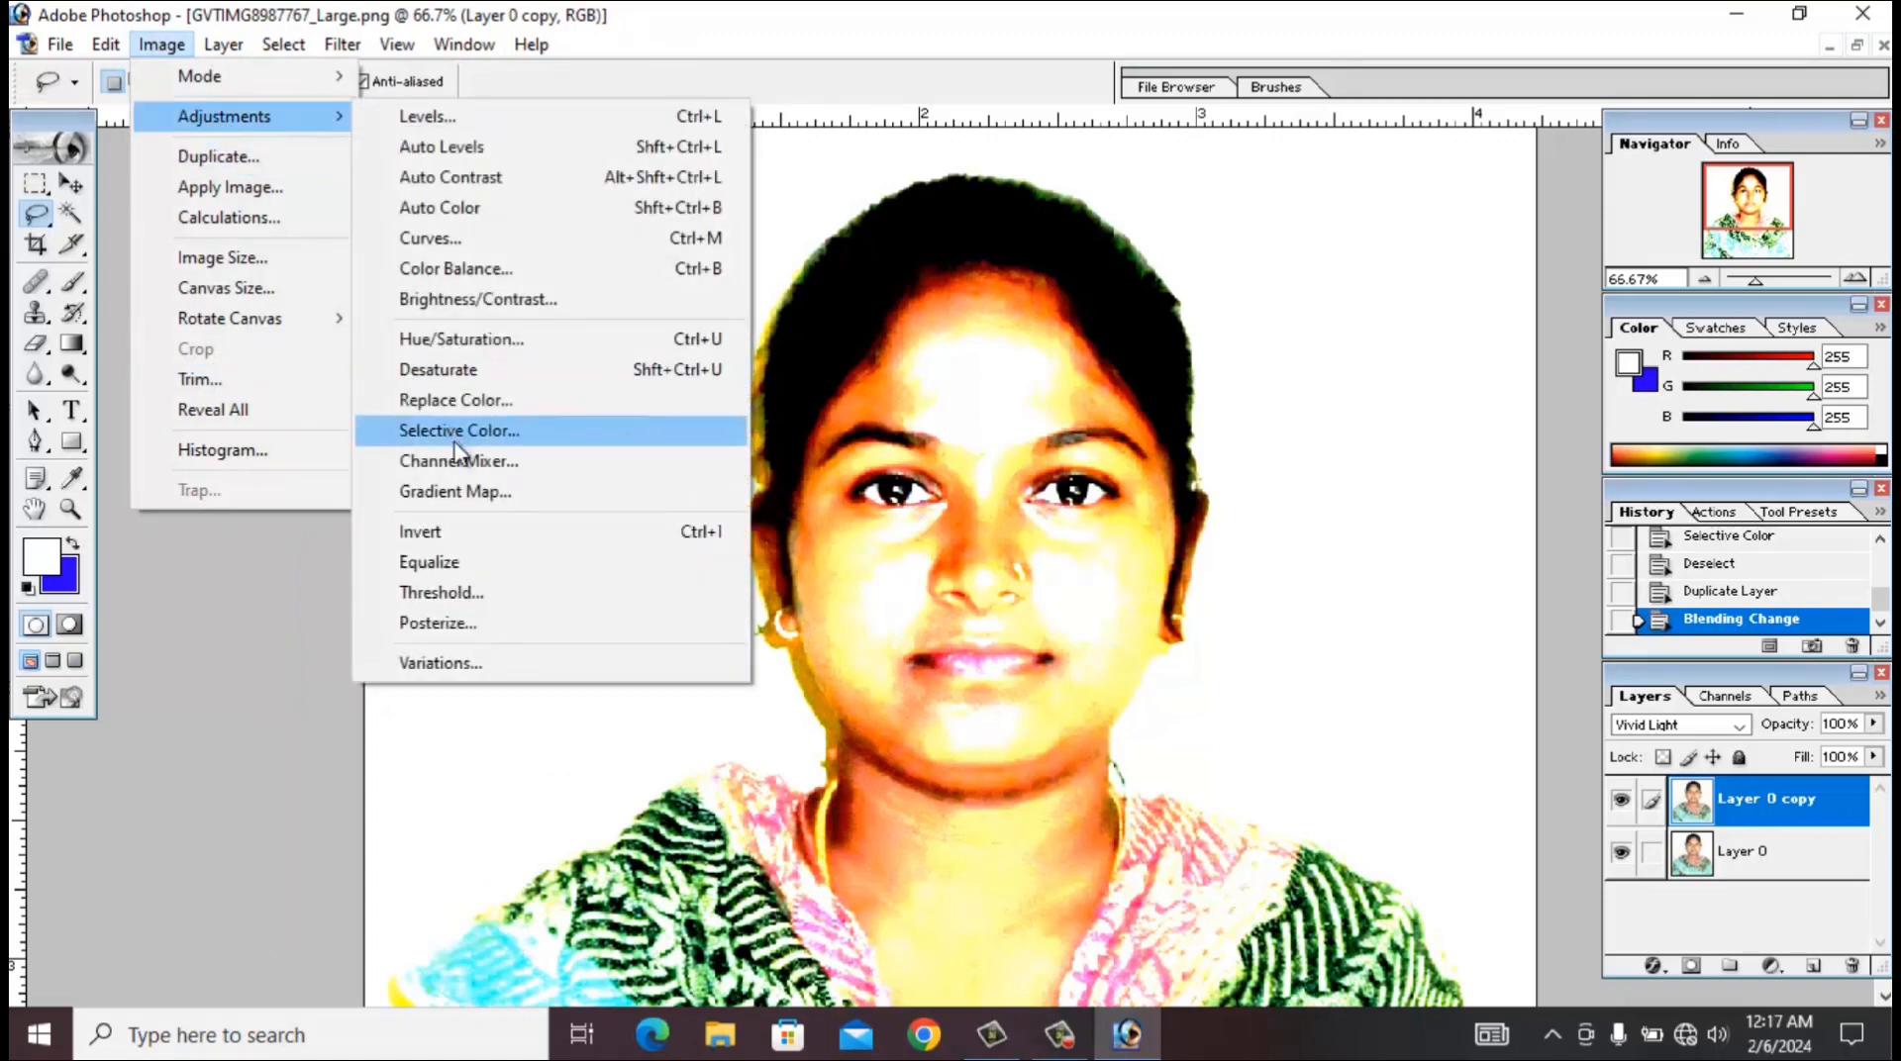
{"action": "left_click", "coordinate": [455, 532]}
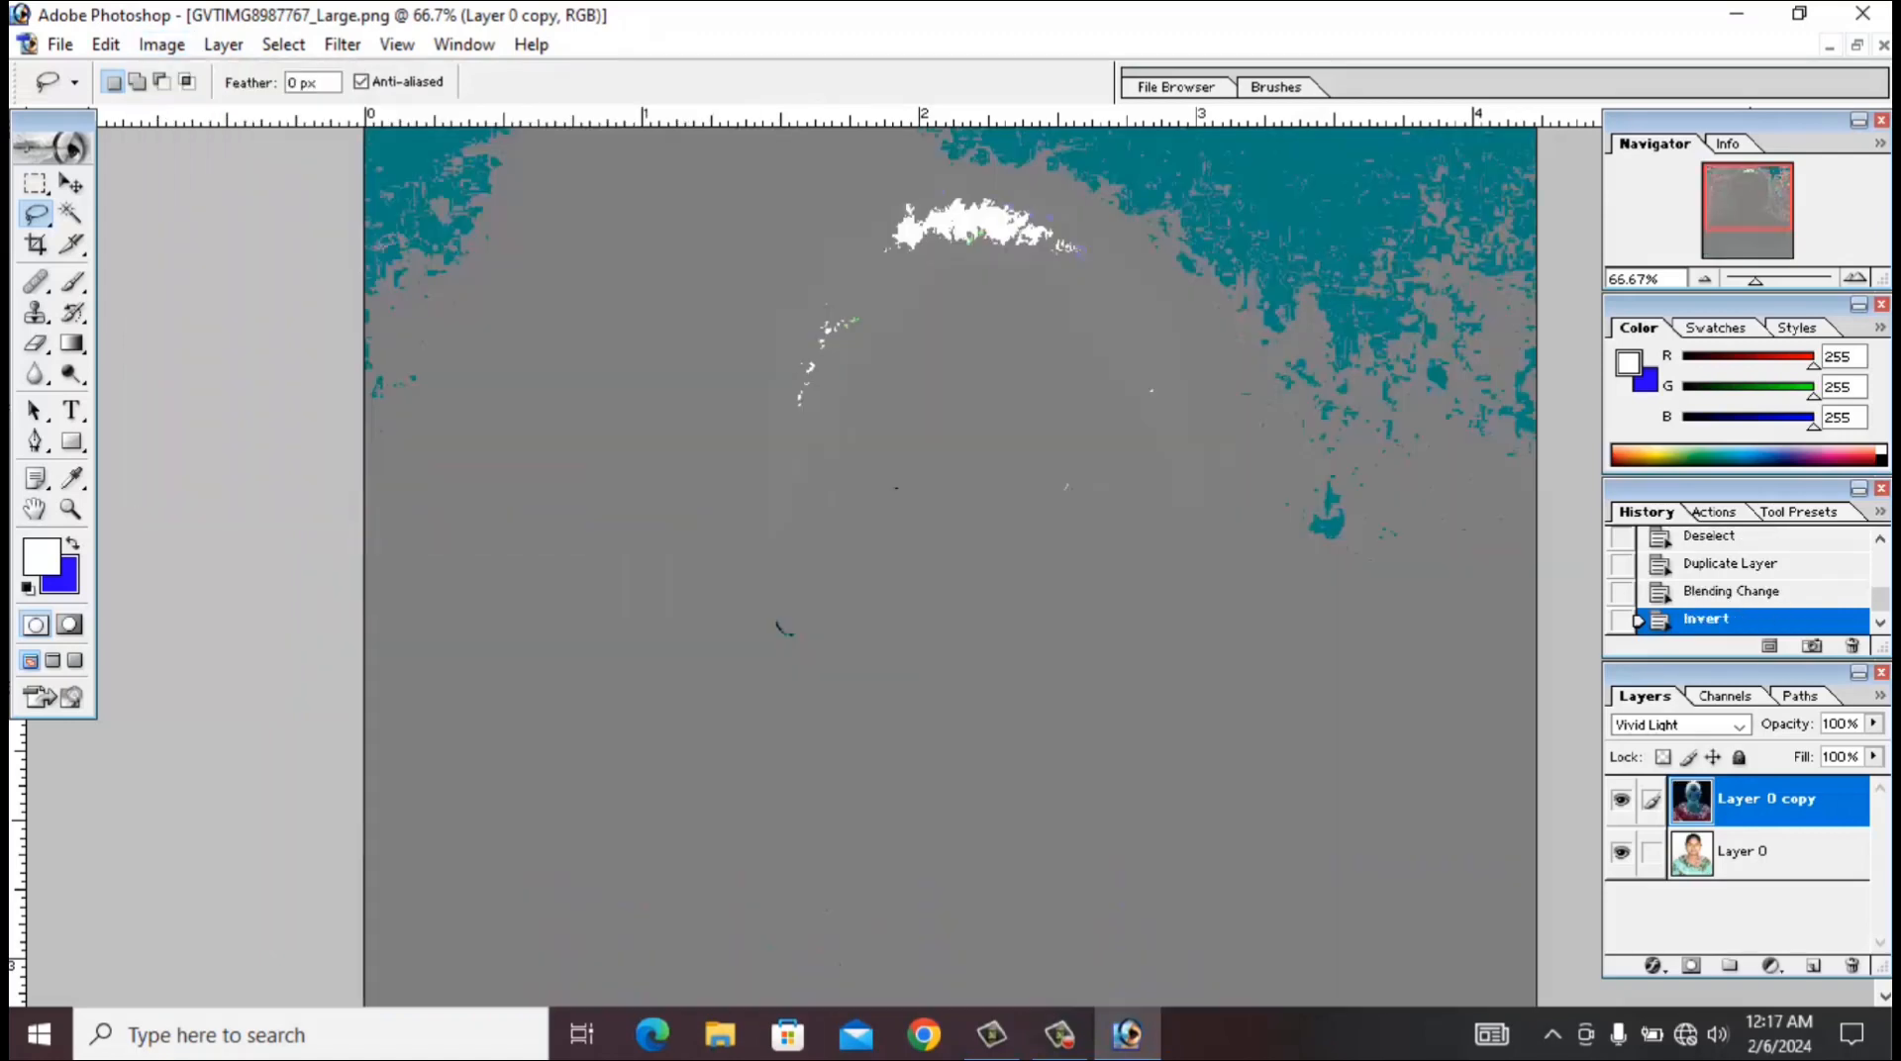
Apply a High Pass filter with a radius of 3.3 pixels to the inverted layer copy.
{"action": "left_click", "coordinate": [333, 49]}
{"action": "mouse_move", "coordinate": [416, 582]}
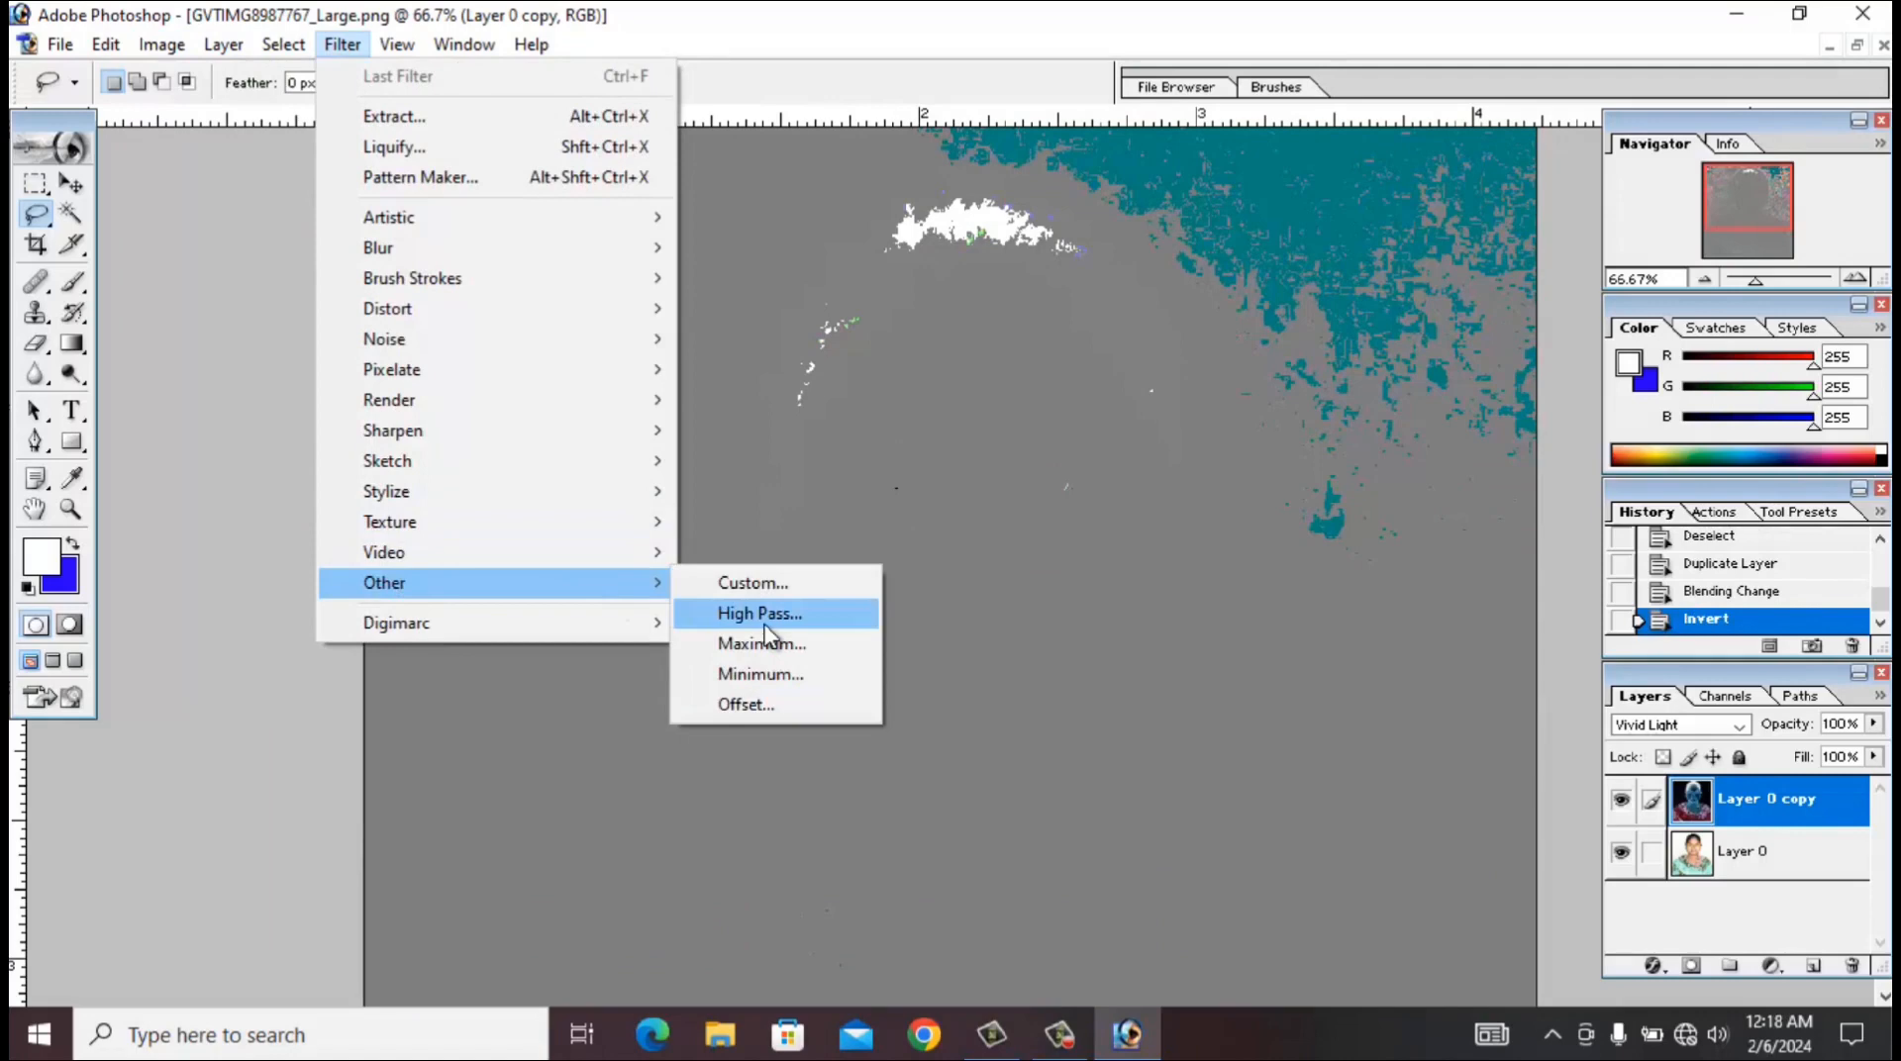
{"action": "left_click", "coordinate": [768, 616]}
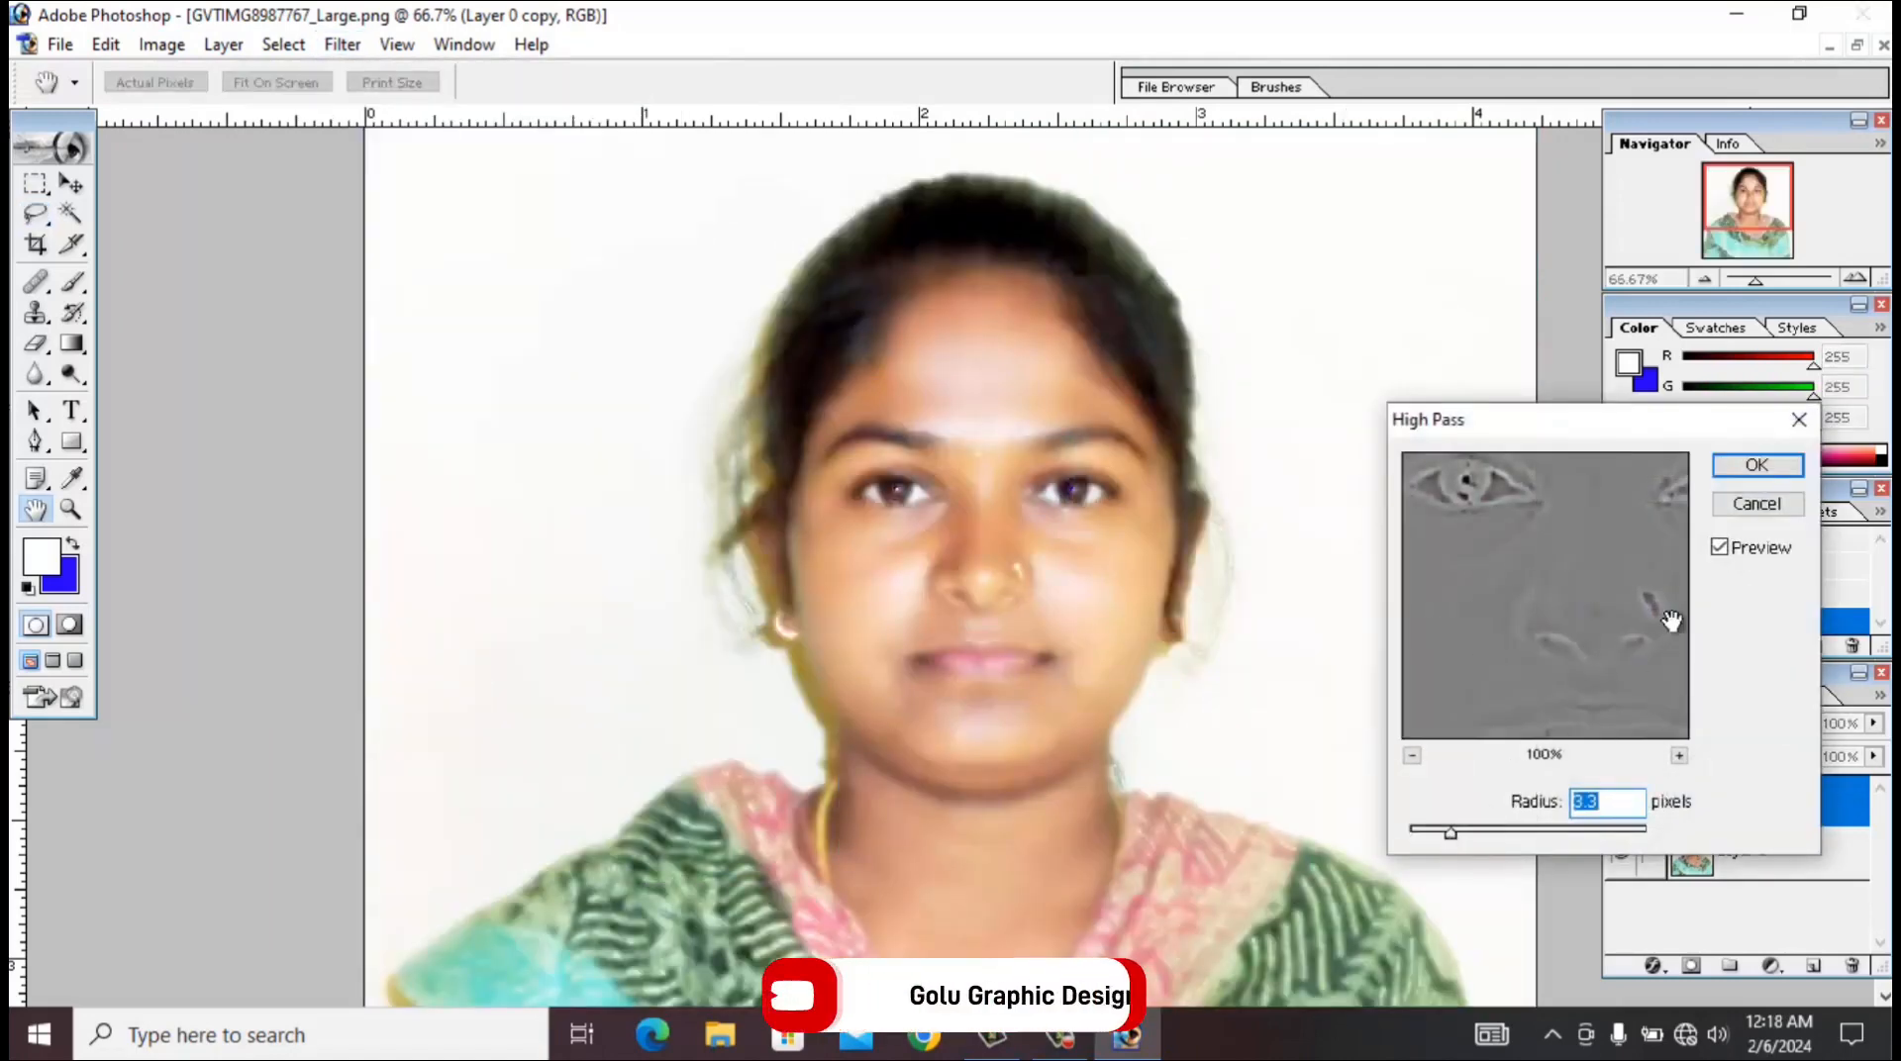
{"action": "left_click", "coordinate": [1746, 476]}
Apply a Gaussian Blur with a radius of 0.1 pixels to the layer copy.
{"action": "left_click", "coordinate": [342, 46]}
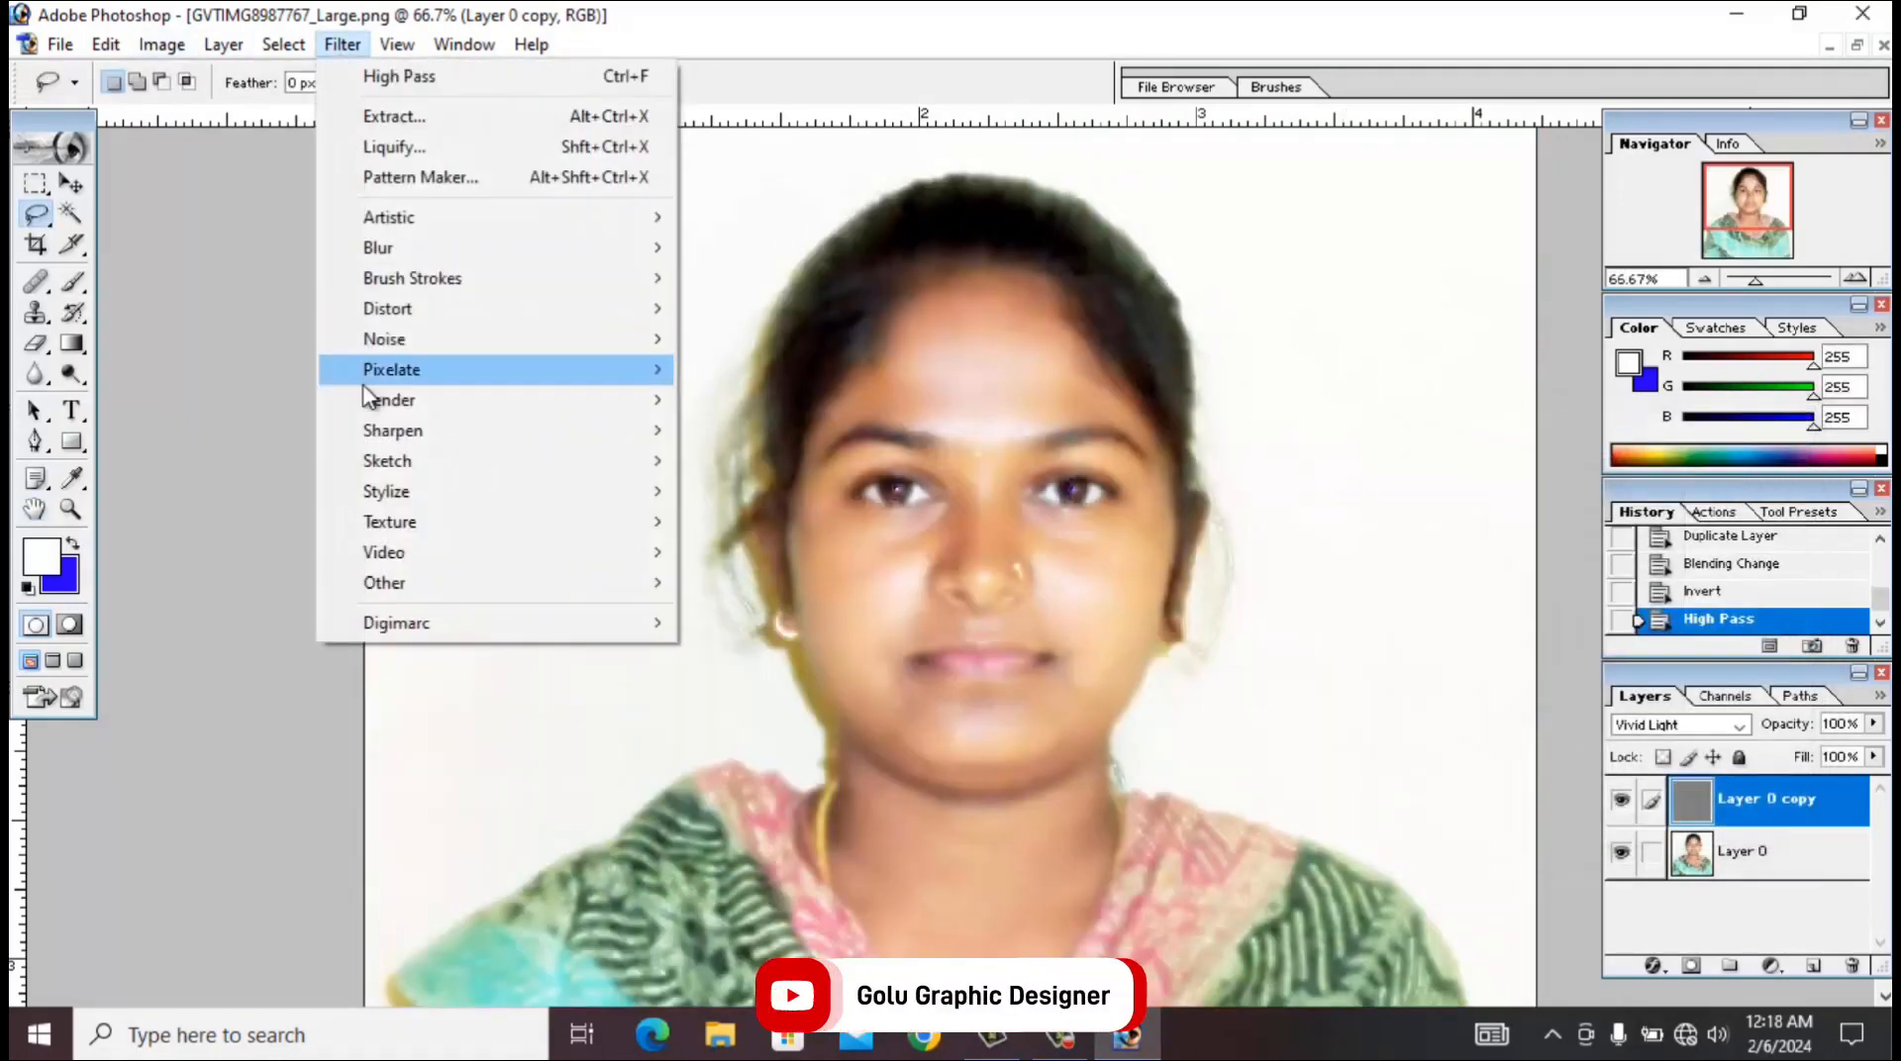
{"action": "mouse_move", "coordinate": [406, 250]}
{"action": "left_click", "coordinate": [787, 302]}
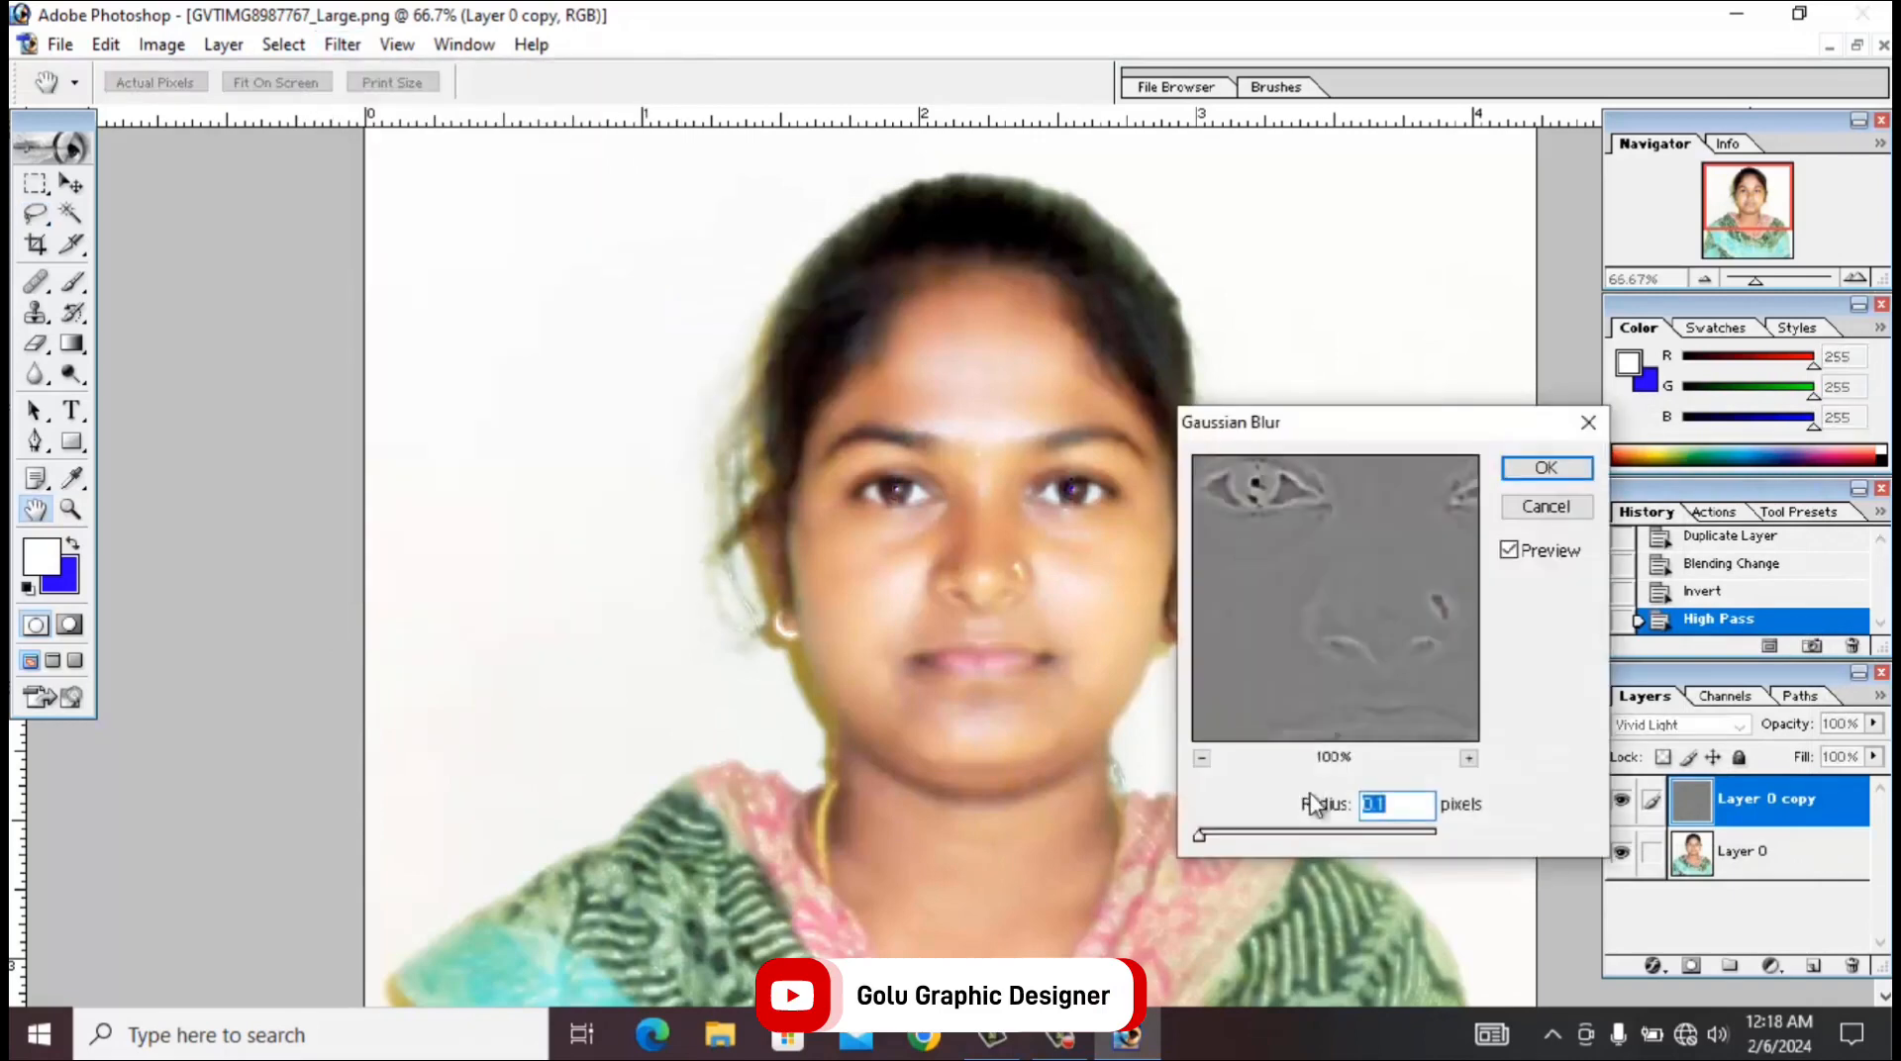
{"action": "left_click", "coordinate": [1546, 469]}
{"action": "key", "text": "l"}
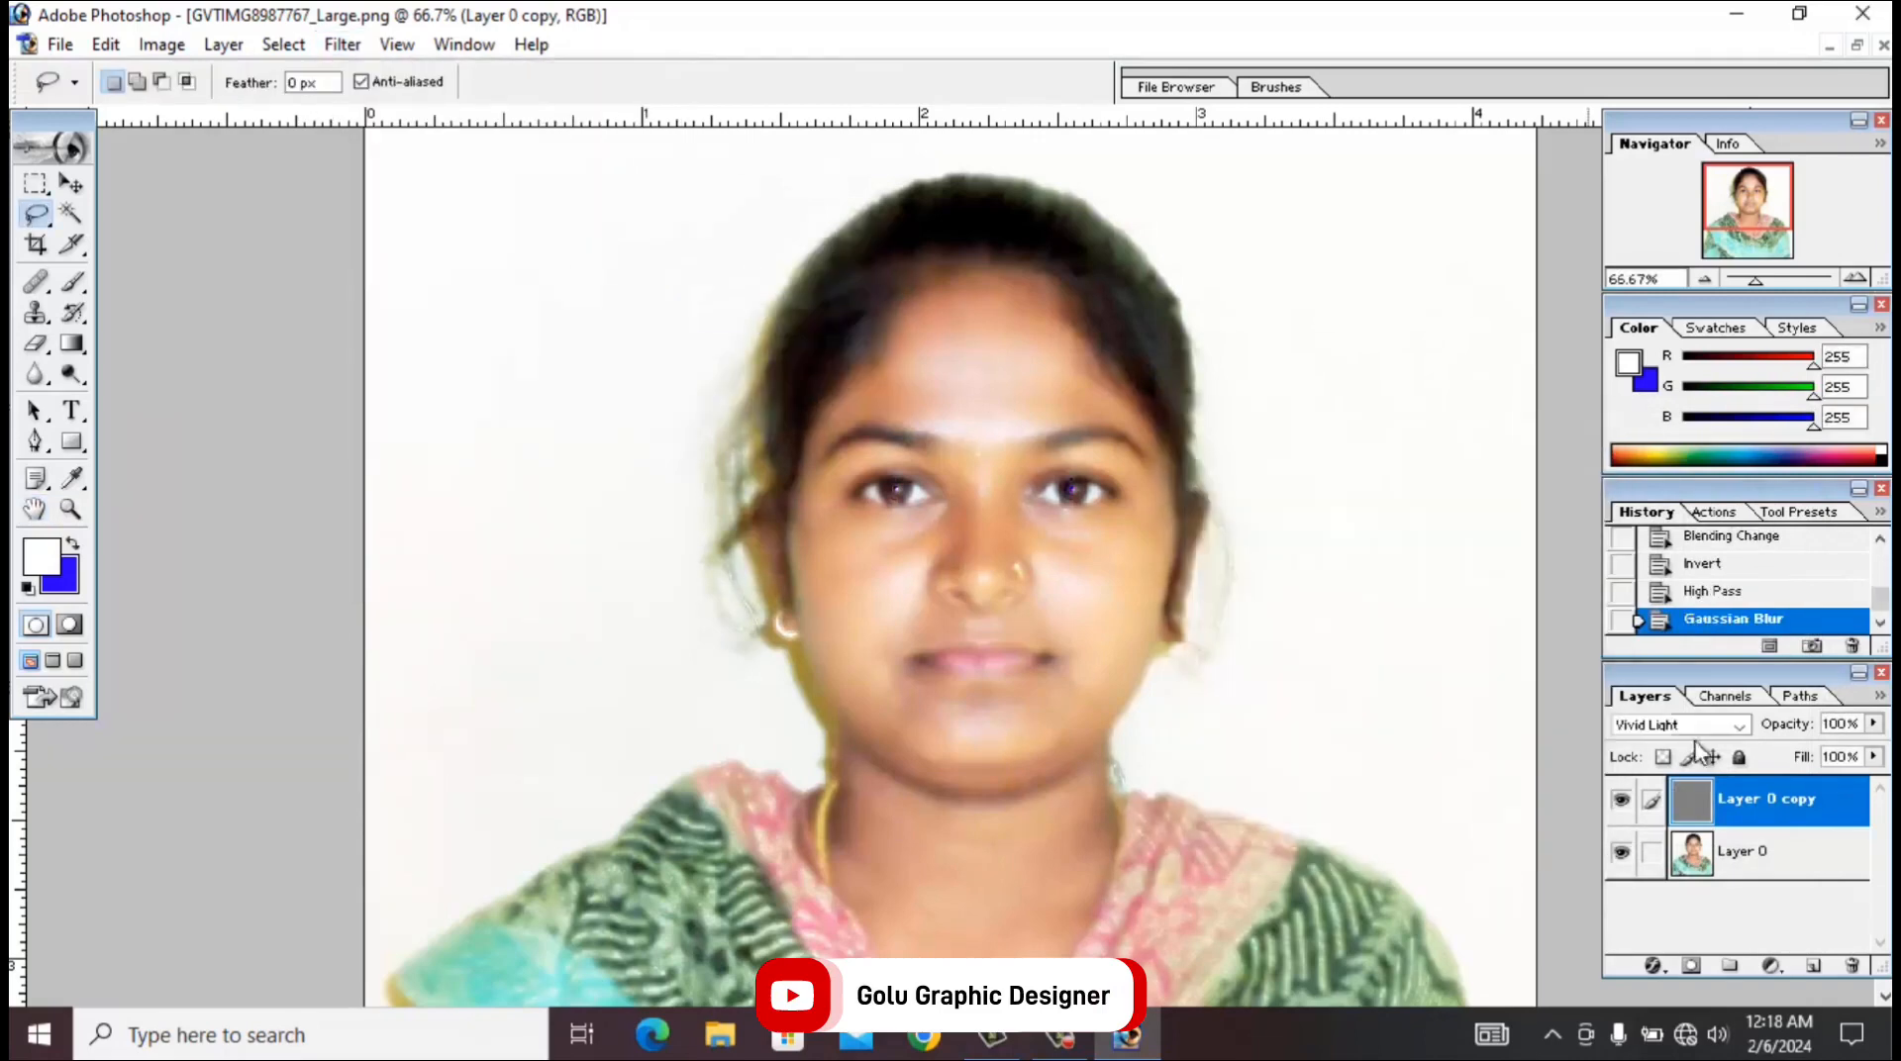
Add a black-filled mask to the layer copy and paint it white over the forehead with a 70-pixel brush at 81% opacity.
{"action": "left_click", "coordinate": [1691, 969], "text": "alt"}
{"action": "left_click", "coordinate": [1053, 504], "text": "ctrl"}
{"action": "left_click", "coordinate": [73, 283]}
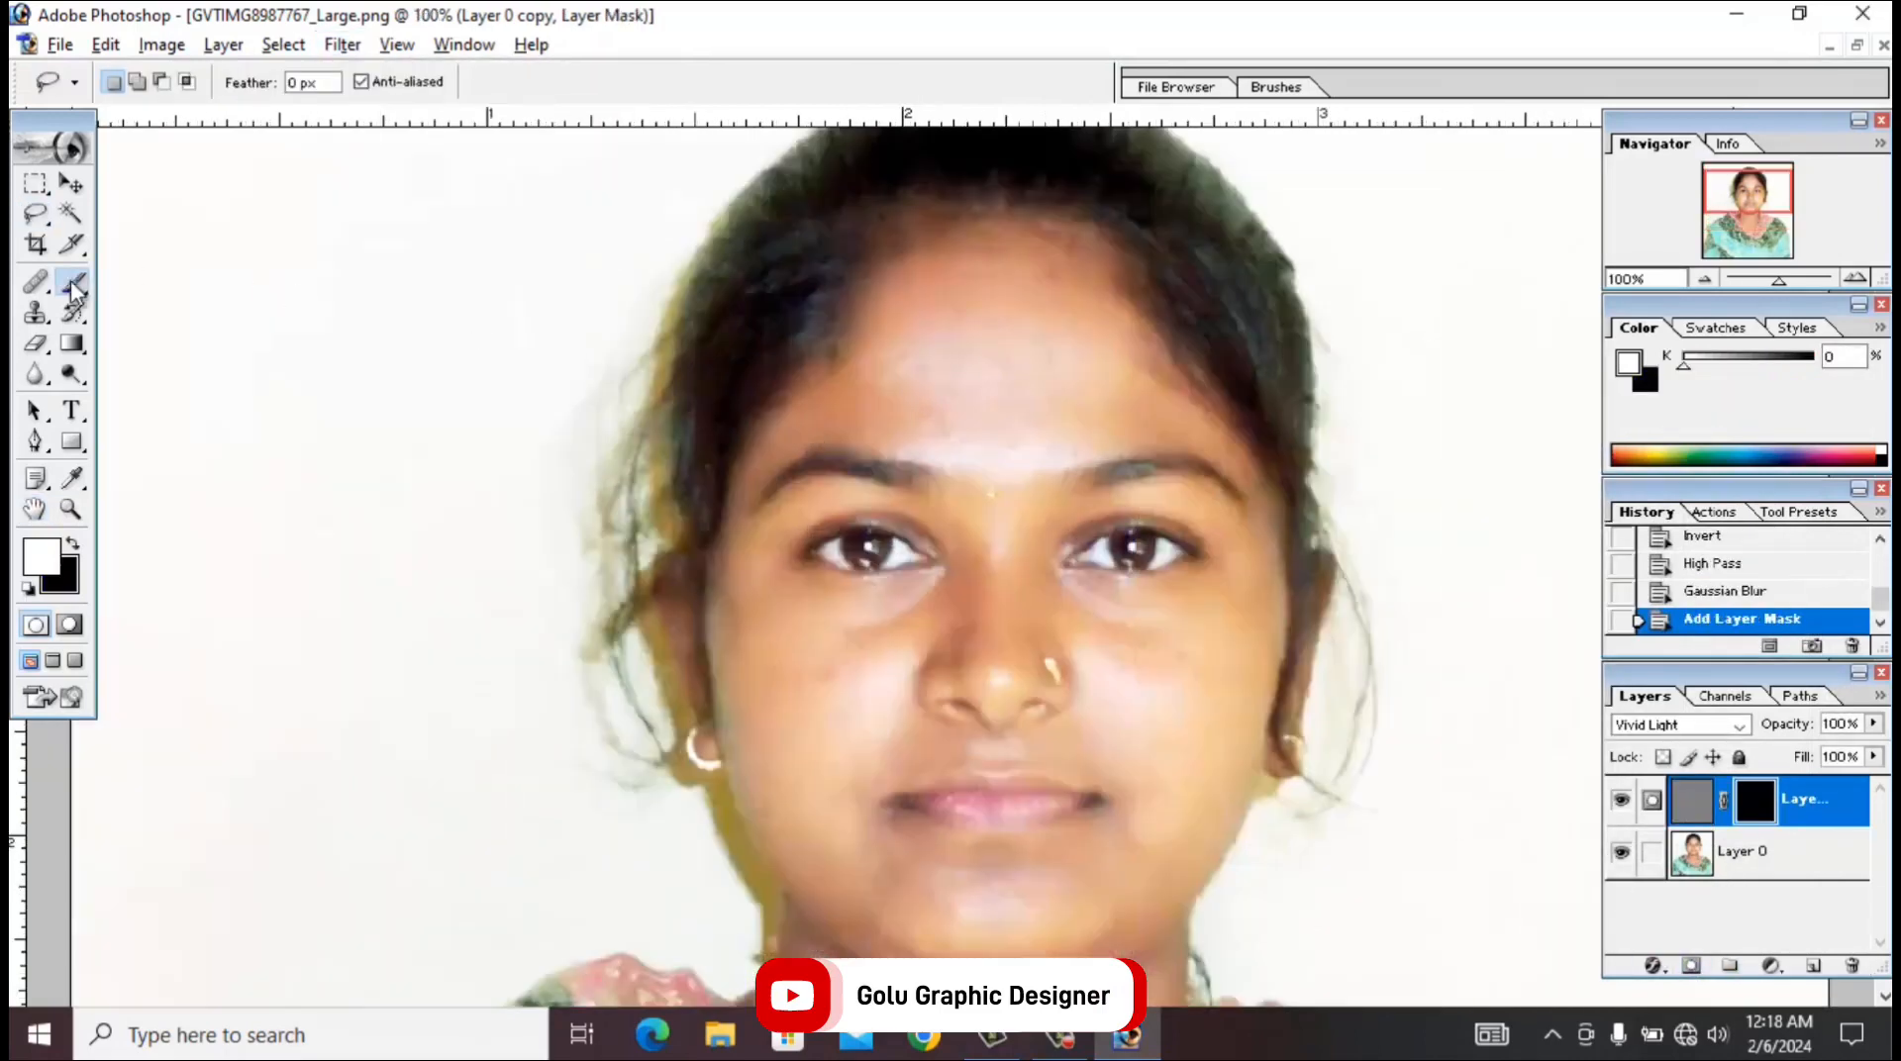
{"action": "left_click", "coordinate": [1041, 348], "text": "ctrl"}
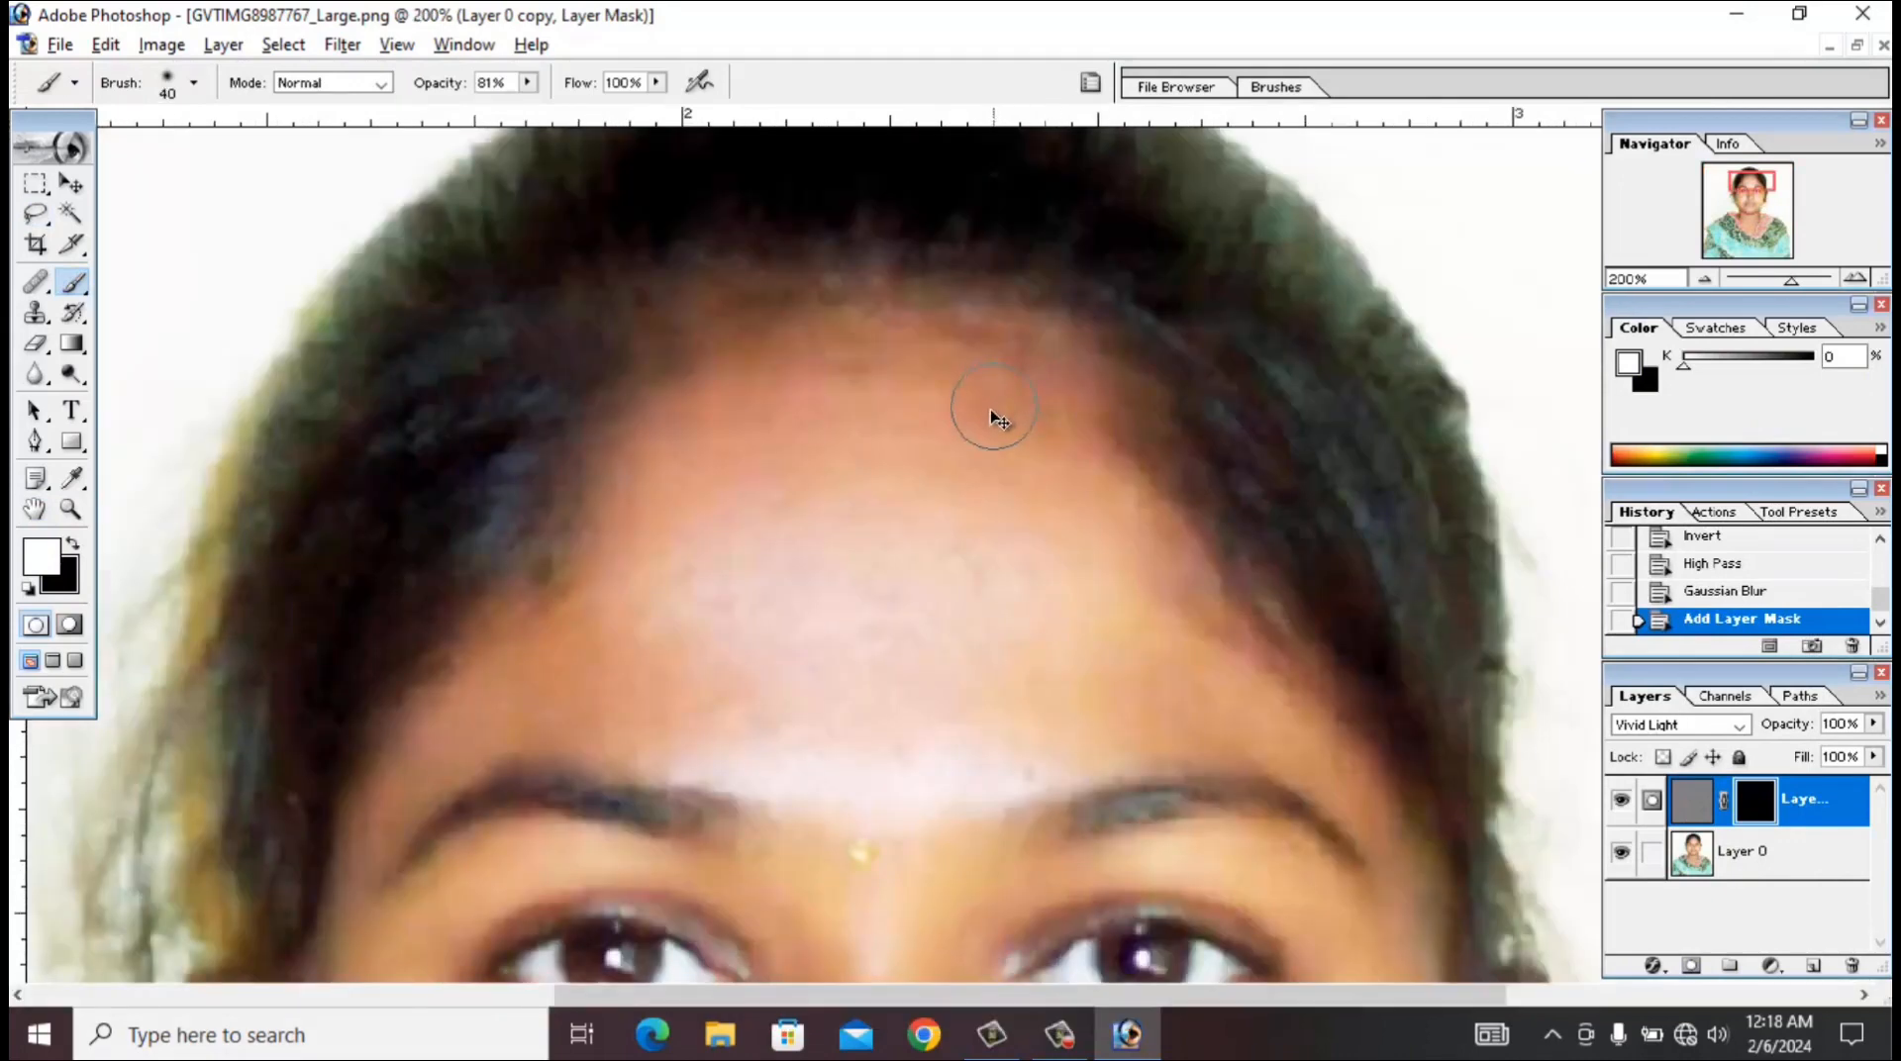
{"action": "key", "text": "bracketright"}
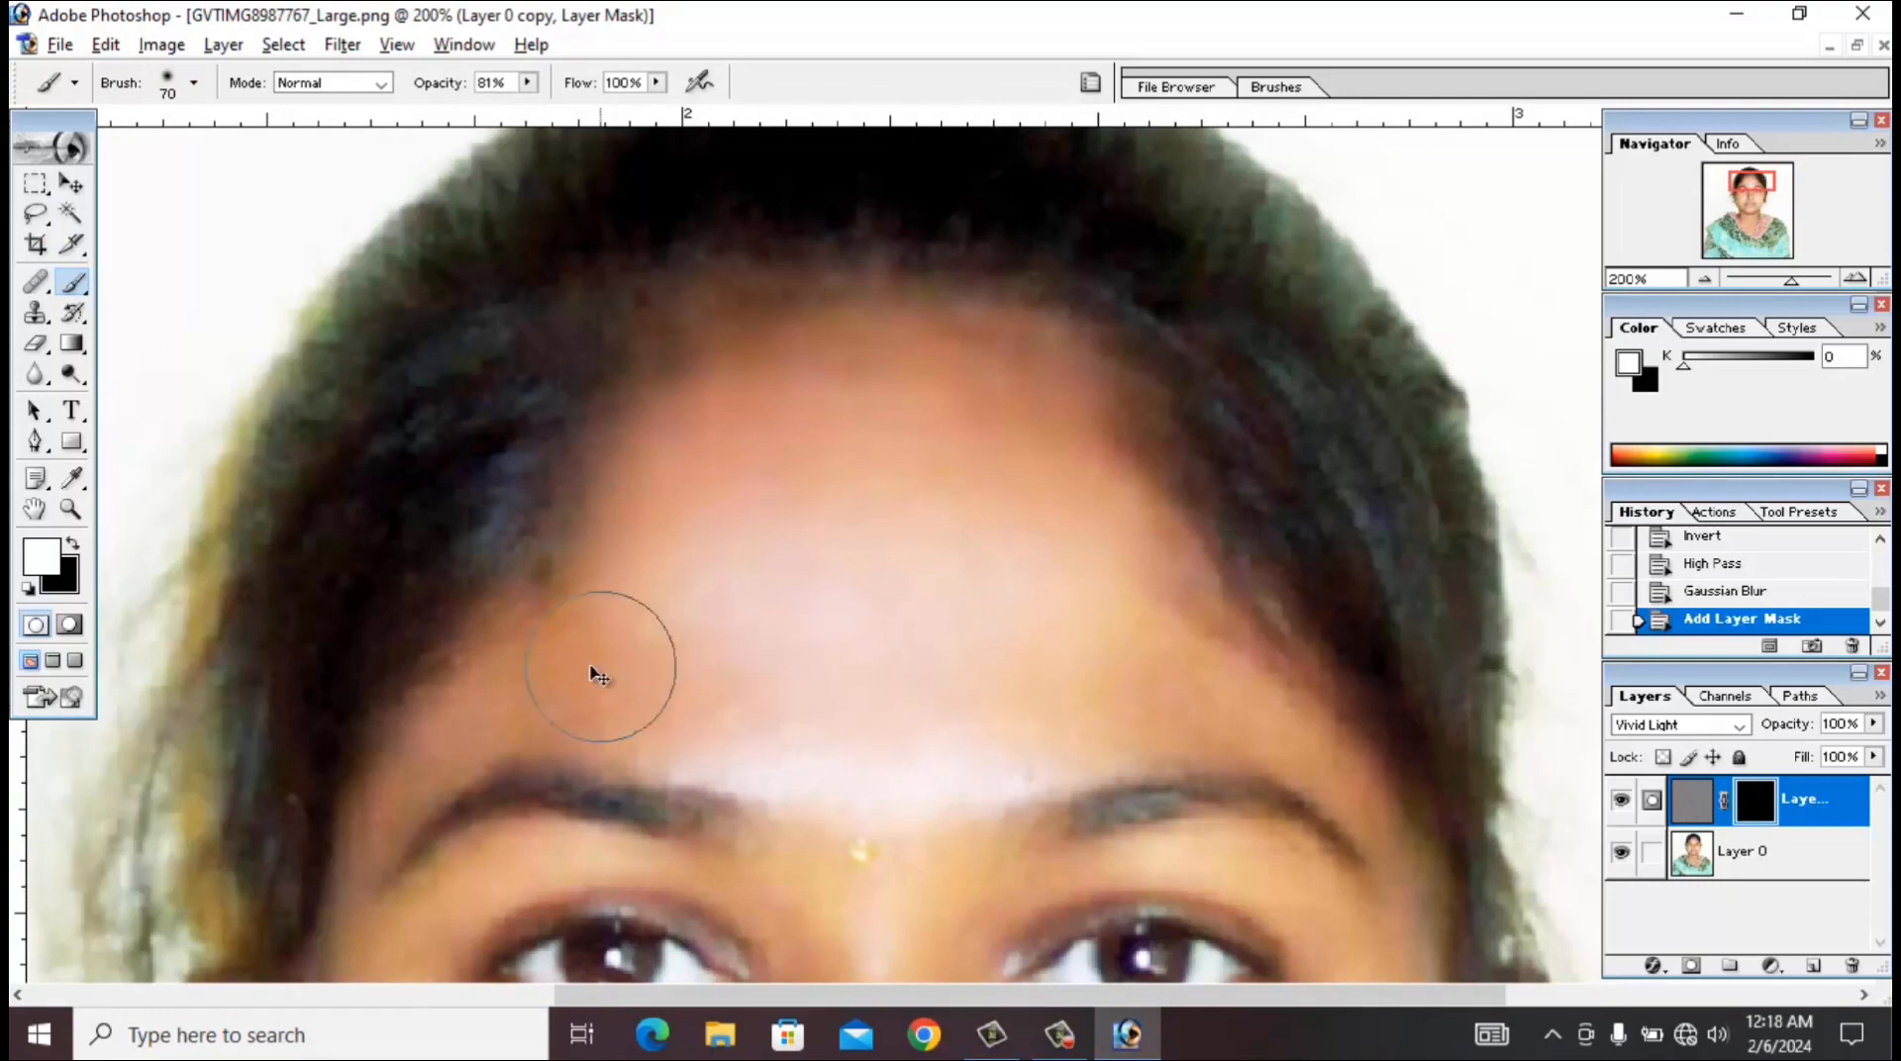
{"action": "left_click_drag", "start_coordinate": [1258, 705], "coordinate": [929, 361]}
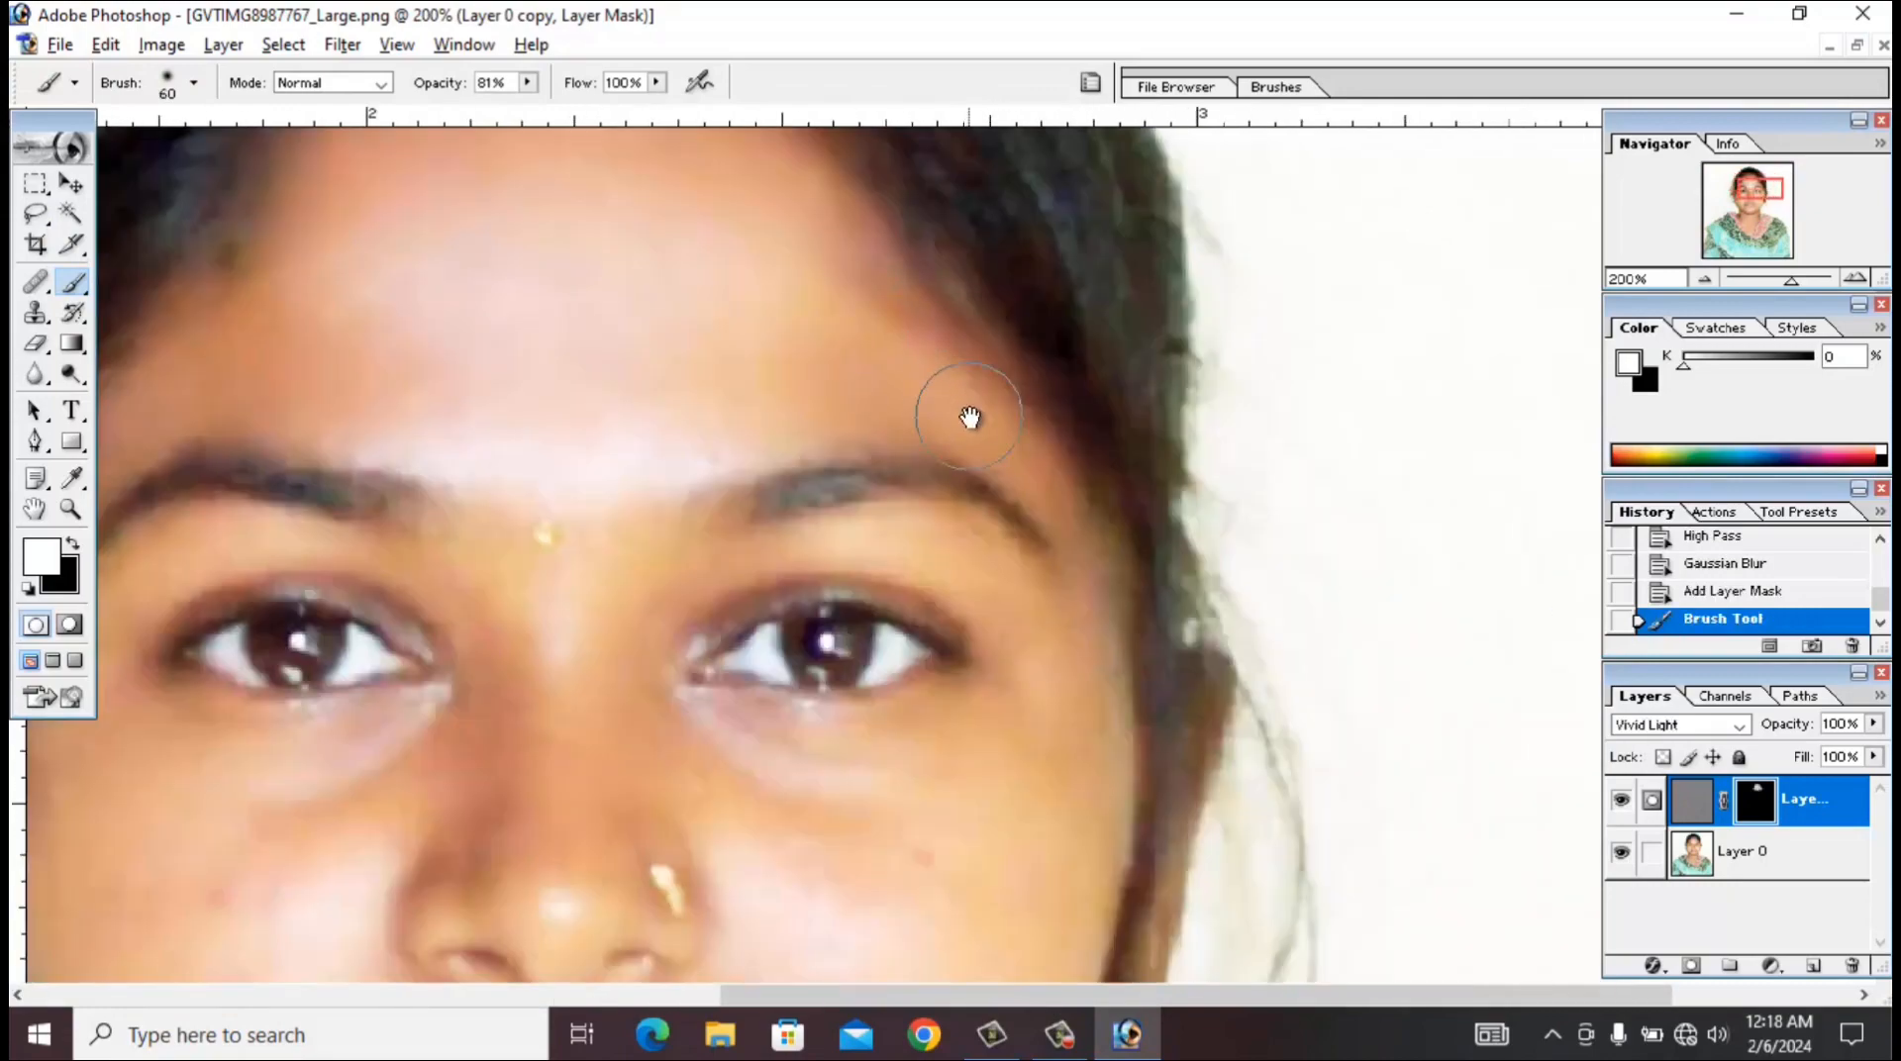
Paint the mask white over the temple, under-eye area and cheek on the nose-ring side with a 60-pixel brush.
{"action": "left_click_drag", "start_coordinate": [1078, 564], "coordinate": [1082, 630]}
{"action": "key", "text": "bracketright"}
{"action": "key", "text": "bracketright"}
{"action": "mouse_move", "coordinate": [895, 572]}
{"action": "left_mouse_down"}
{"action": "mouse_move", "coordinate": [936, 567]}
{"action": "mouse_move", "coordinate": [1033, 616]}
{"action": "left_mouse_up"}
{"action": "left_click_drag", "start_coordinate": [1008, 766], "coordinate": [1064, 814]}
{"action": "left_click_drag", "start_coordinate": [1052, 674], "coordinate": [1097, 468]}
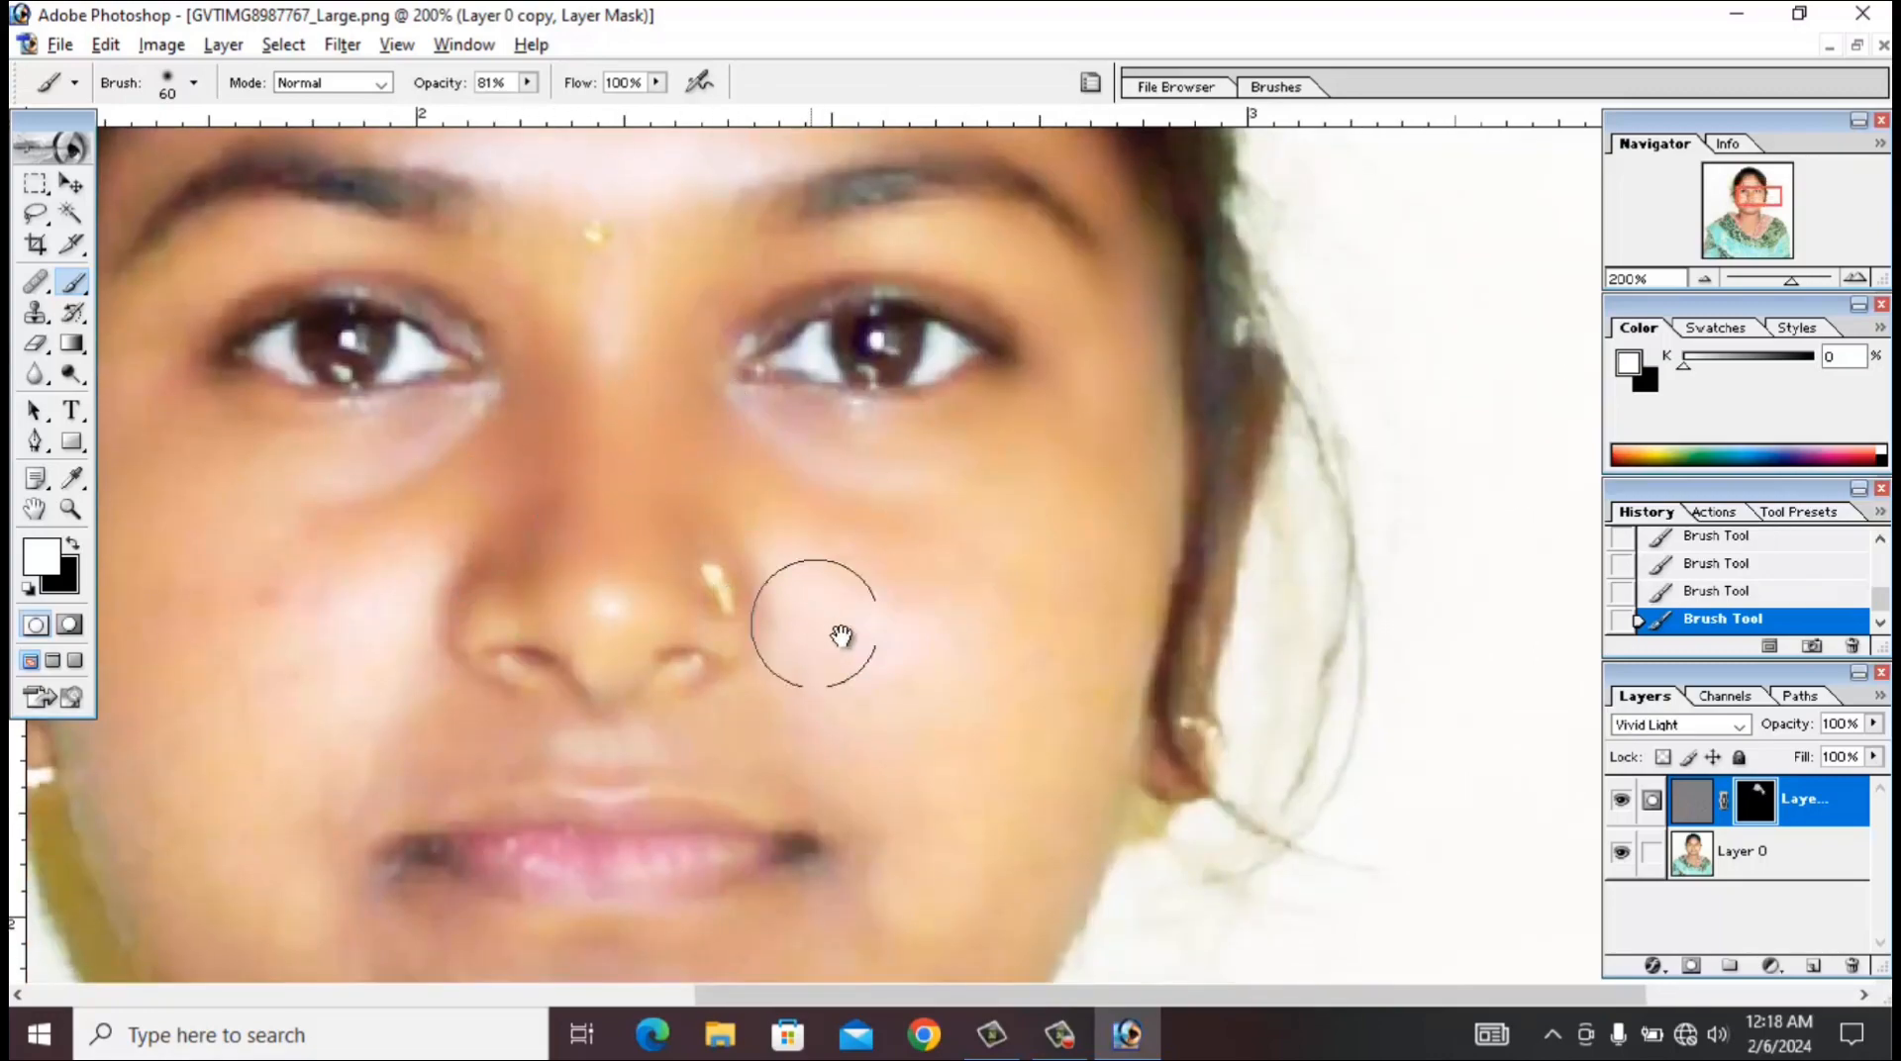
{"action": "left_click_drag", "start_coordinate": [997, 752], "coordinate": [863, 353]}
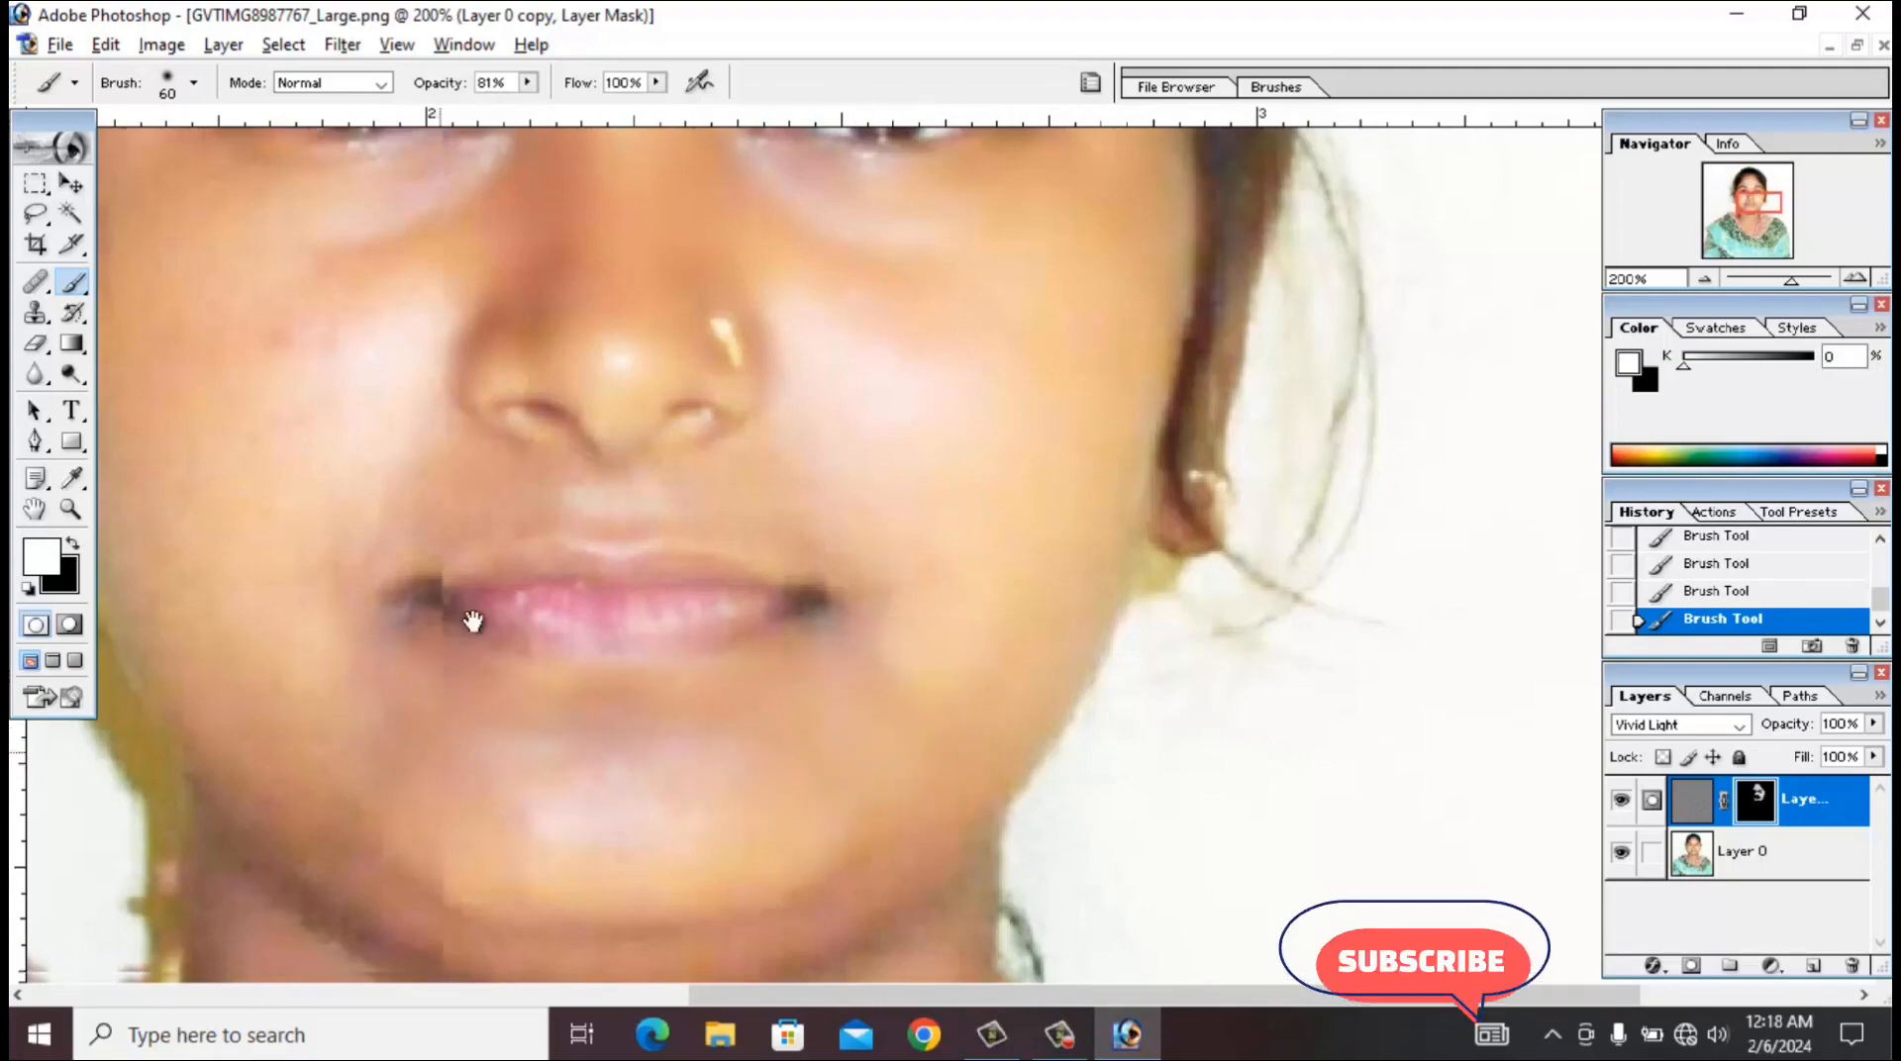
Smooth the chin, the skin around the mouth, the neck and the upper chest by painting the mask white.
{"action": "left_click_drag", "start_coordinate": [457, 878], "coordinate": [519, 645]}
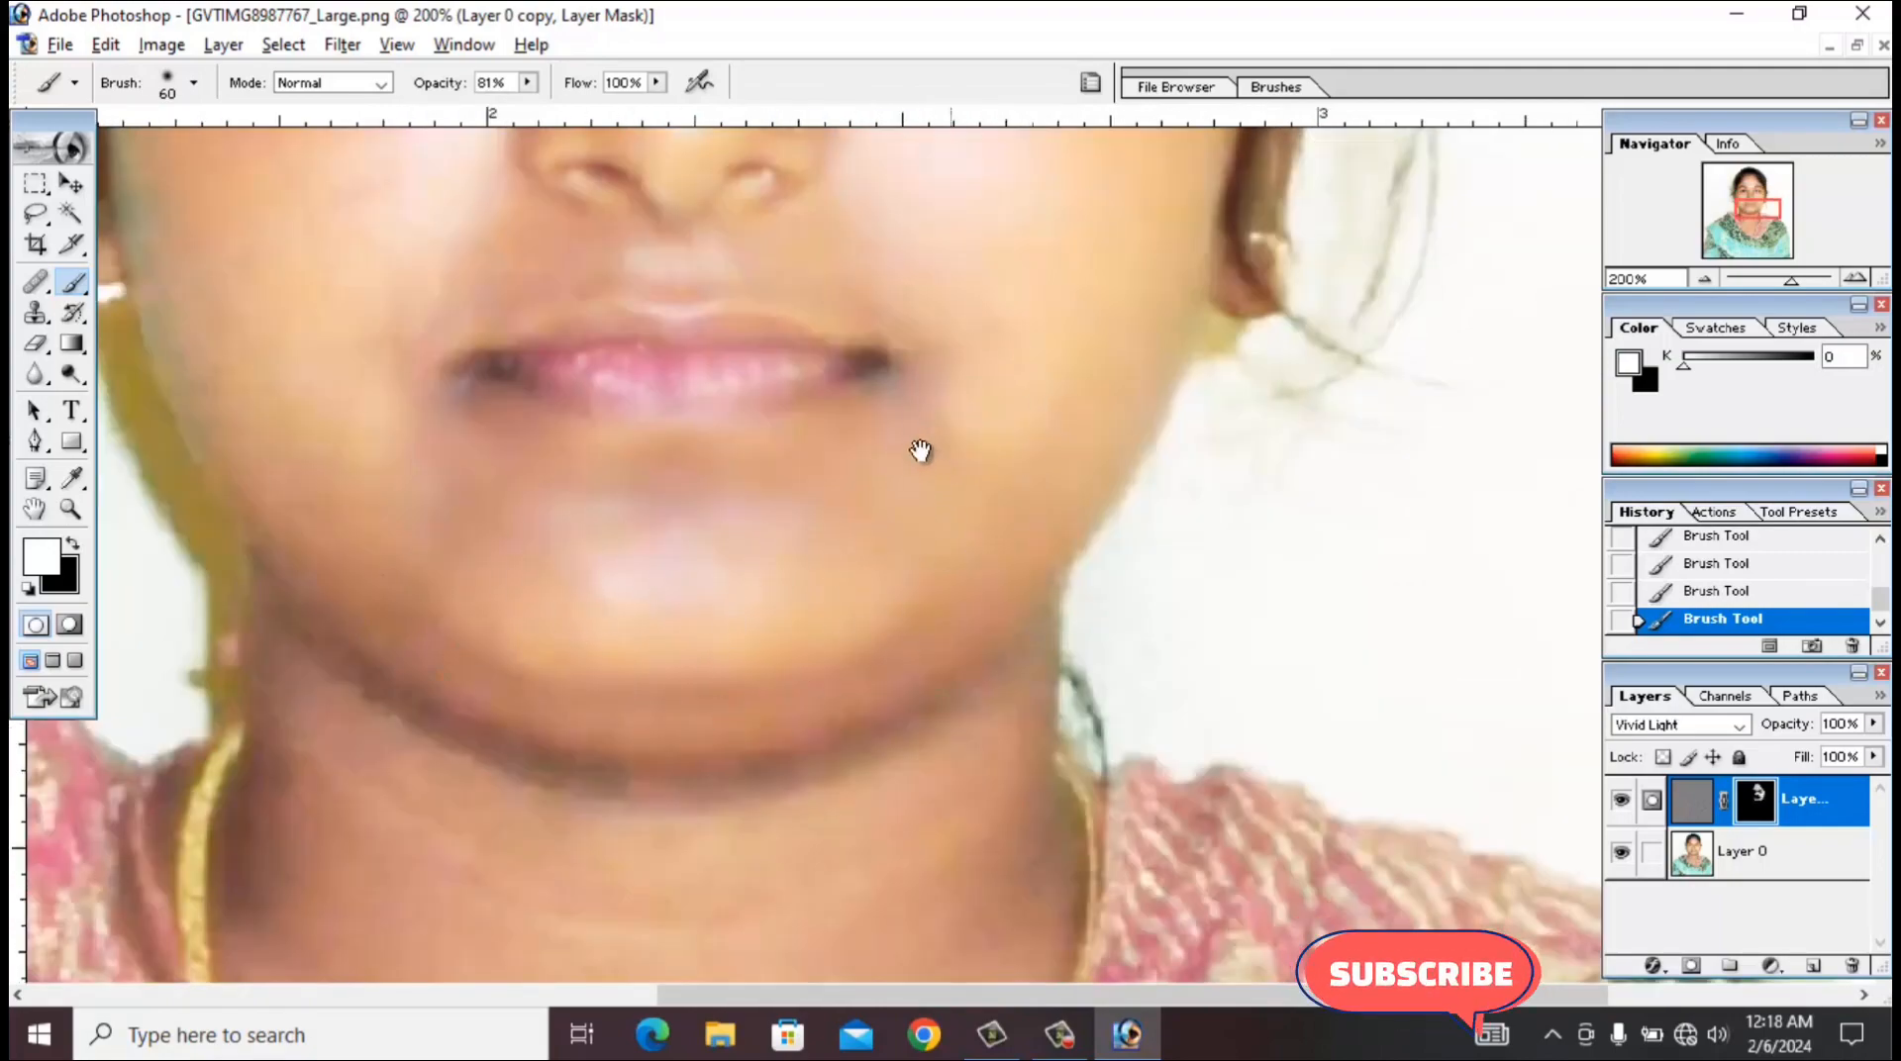
{"action": "left_click_drag", "start_coordinate": [903, 514], "coordinate": [1006, 373]}
{"action": "left_click_drag", "start_coordinate": [990, 729], "coordinate": [1045, 512]}
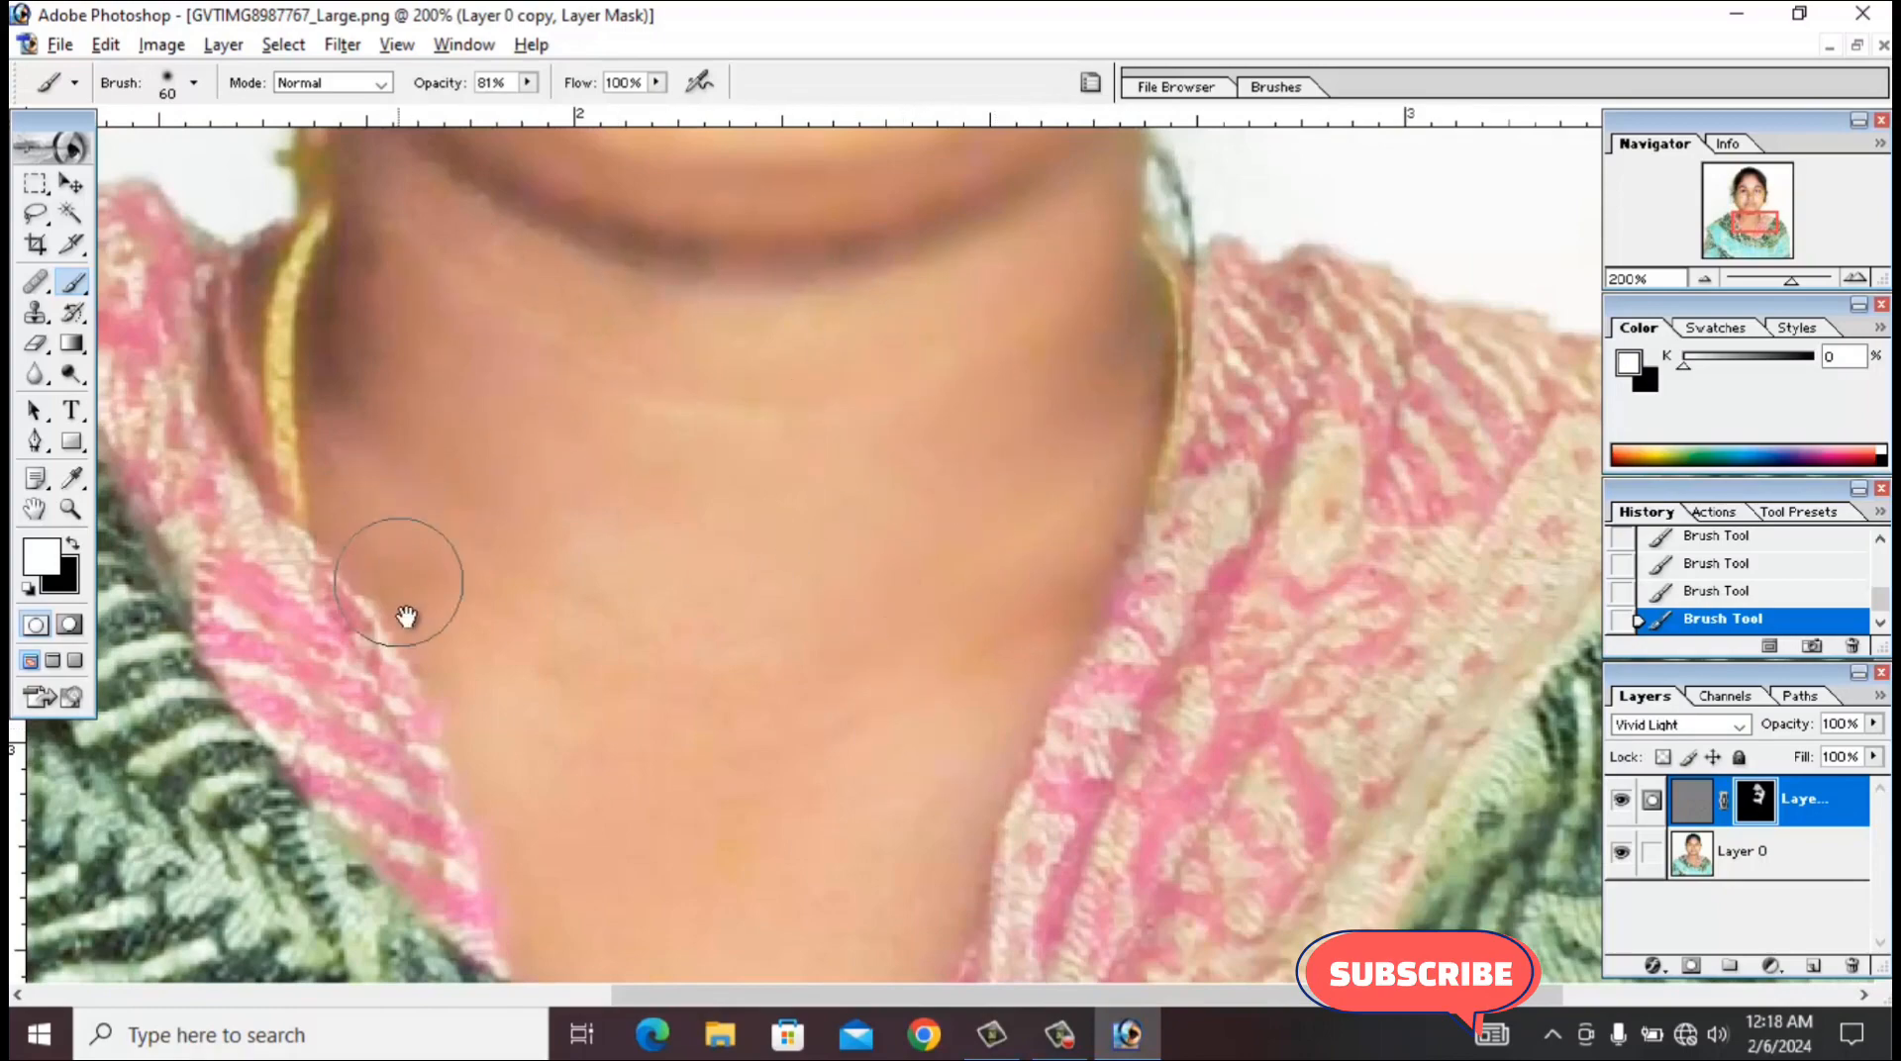
{"action": "left_click_drag", "start_coordinate": [406, 616], "coordinate": [395, 305]}
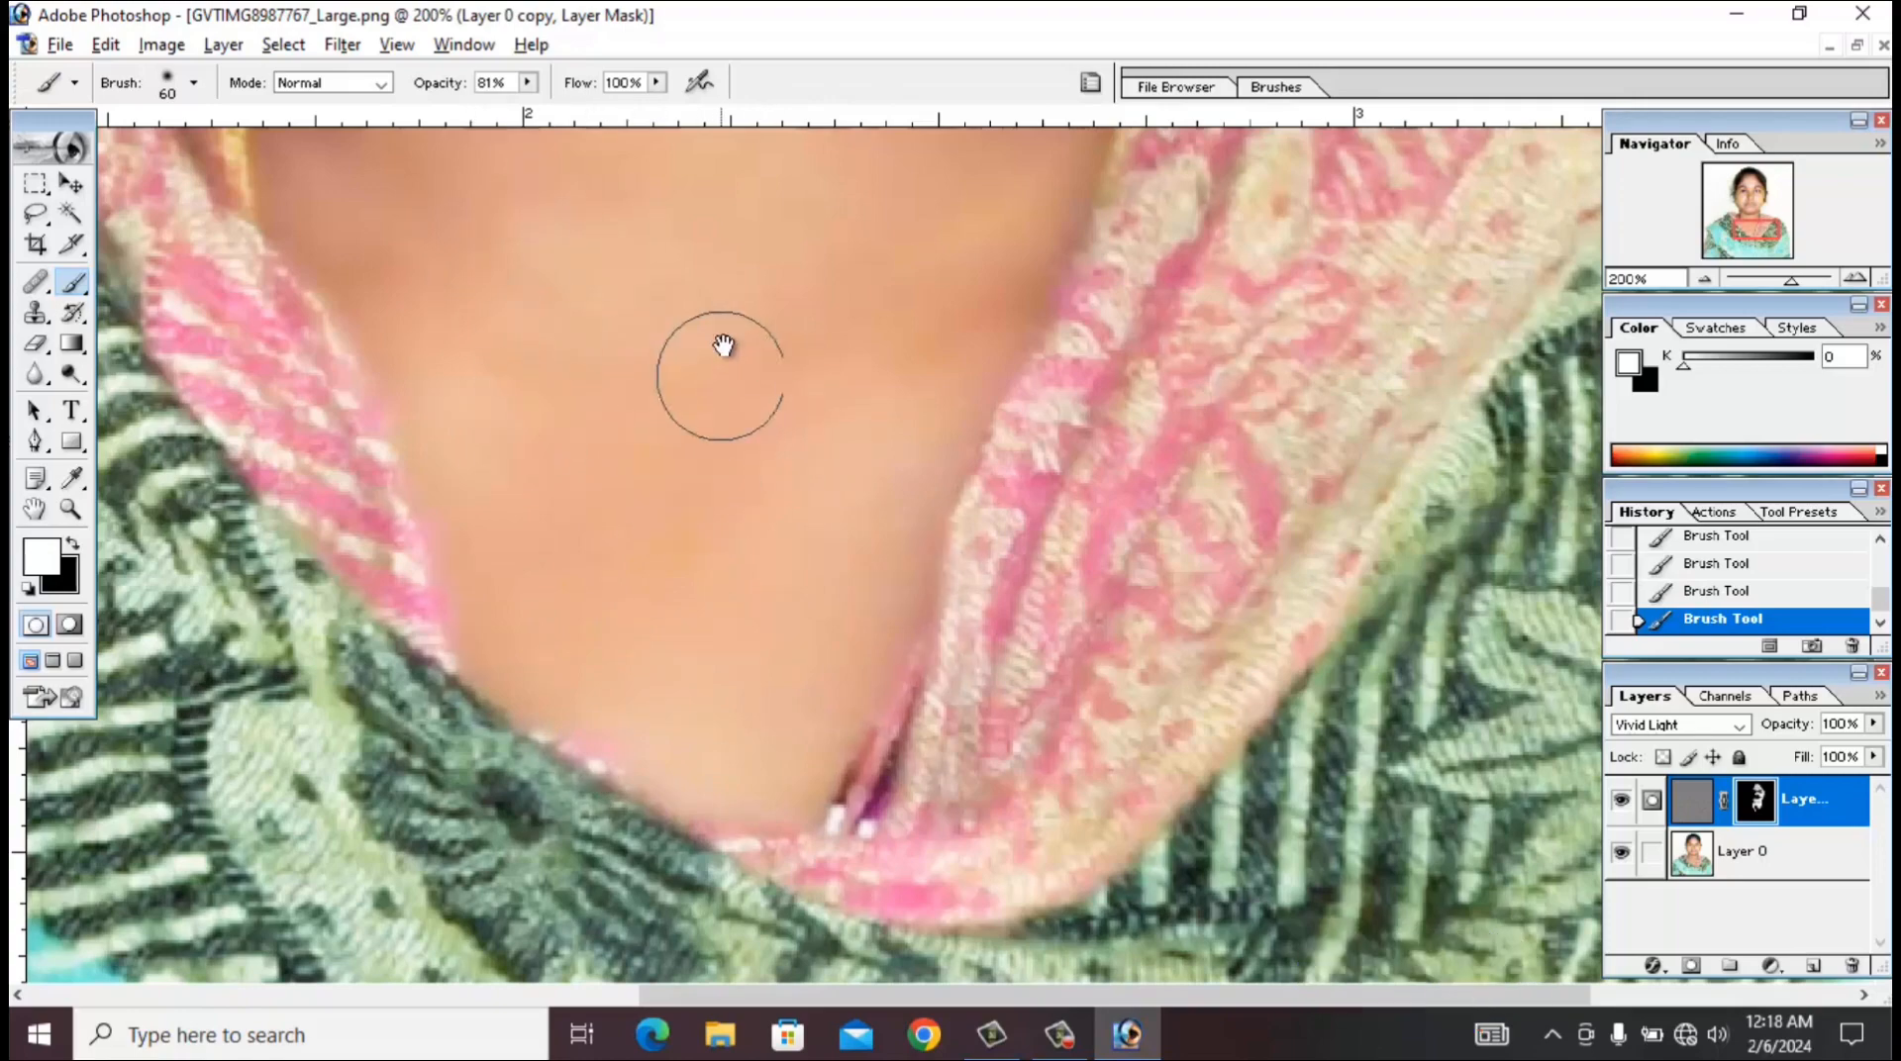
{"action": "left_click_drag", "start_coordinate": [878, 443], "coordinate": [931, 824]}
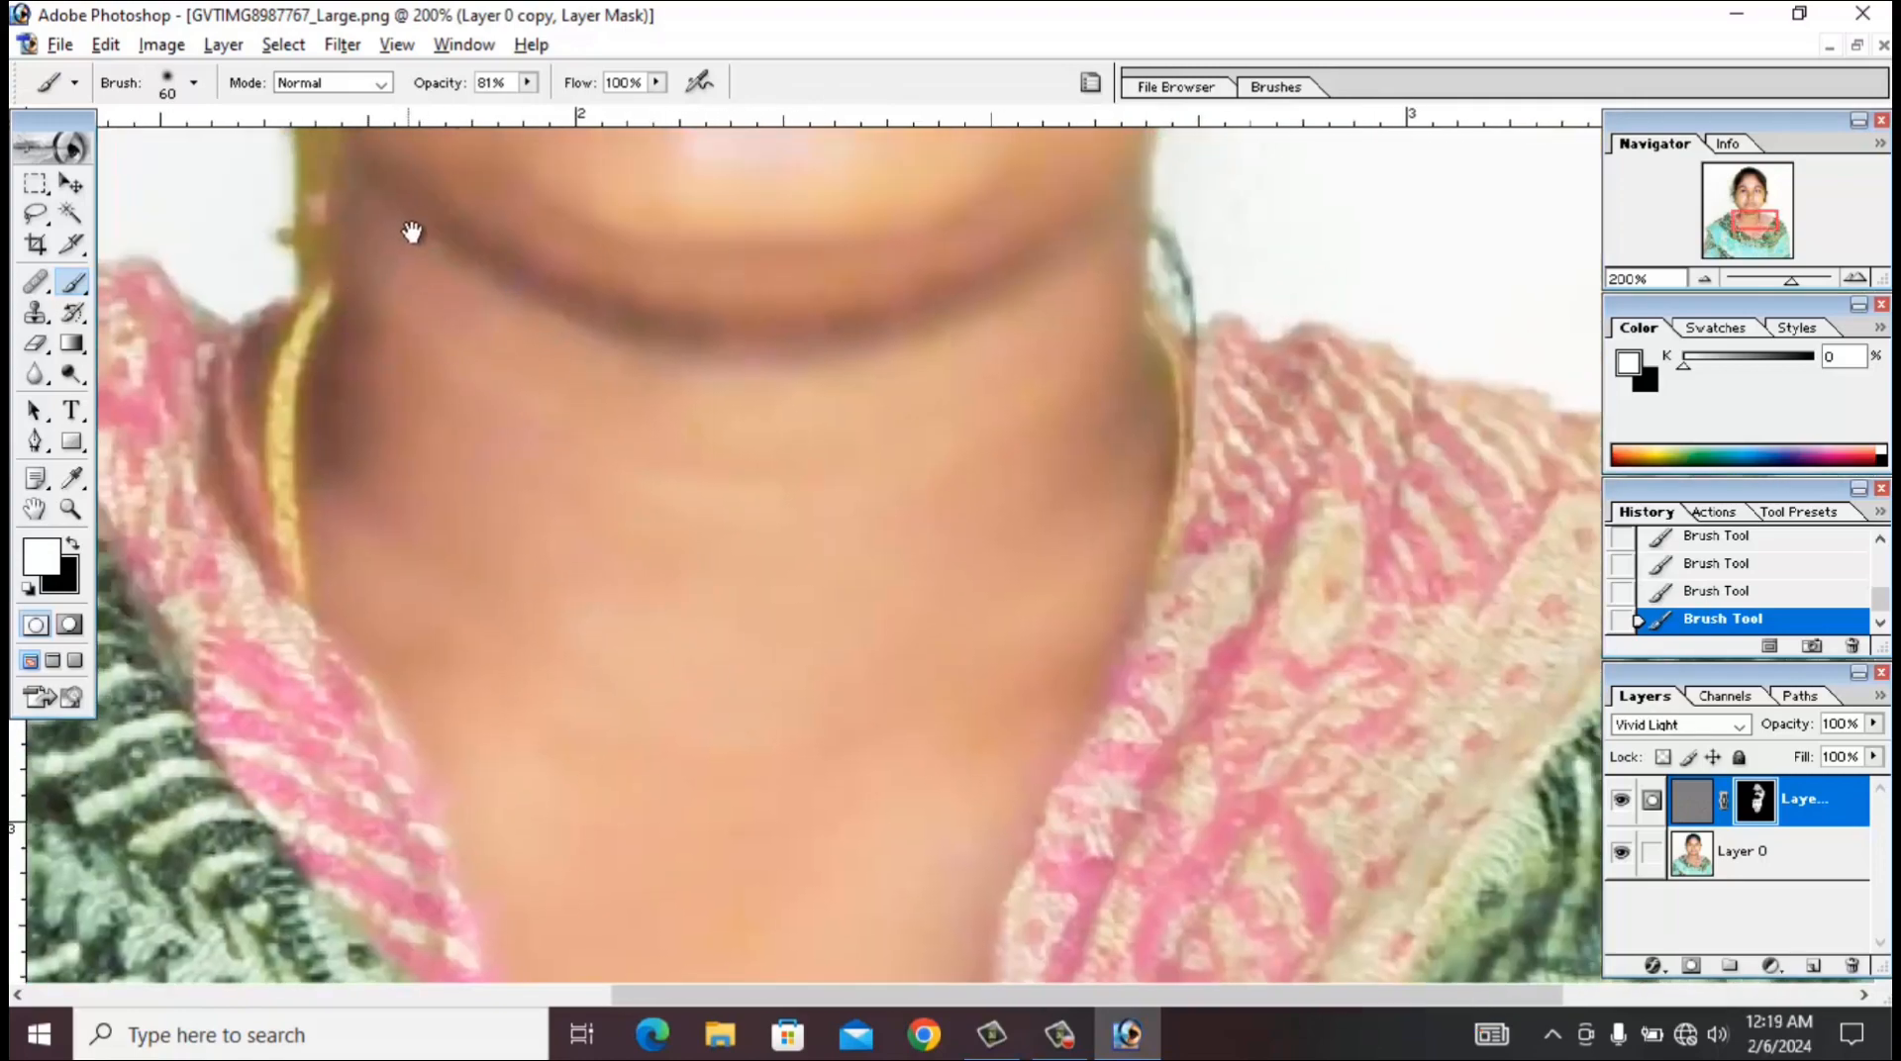
Paint the mask white over the jaw and cheek on the side without the nose ring.
{"action": "left_click_drag", "start_coordinate": [412, 231], "coordinate": [565, 539]}
{"action": "left_click_drag", "start_coordinate": [467, 265], "coordinate": [535, 583]}
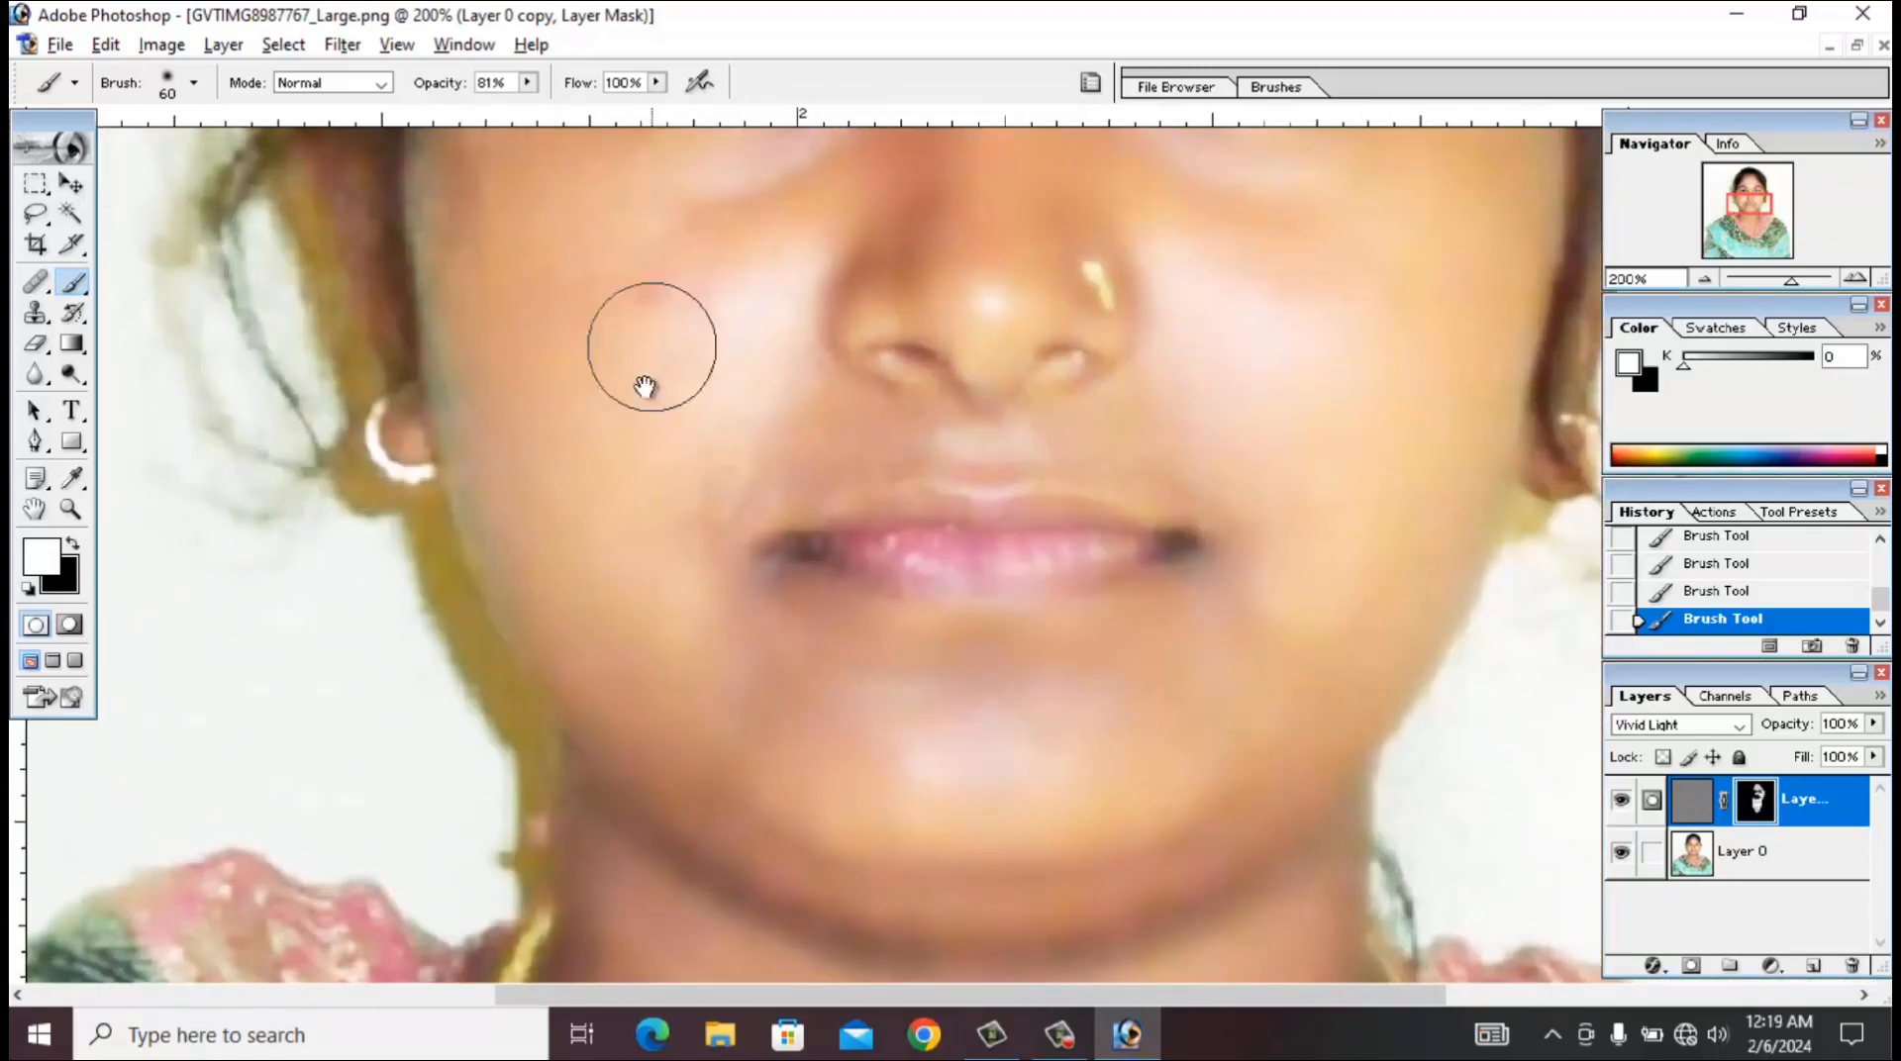
{"action": "left_click_drag", "start_coordinate": [785, 306], "coordinate": [734, 650]}
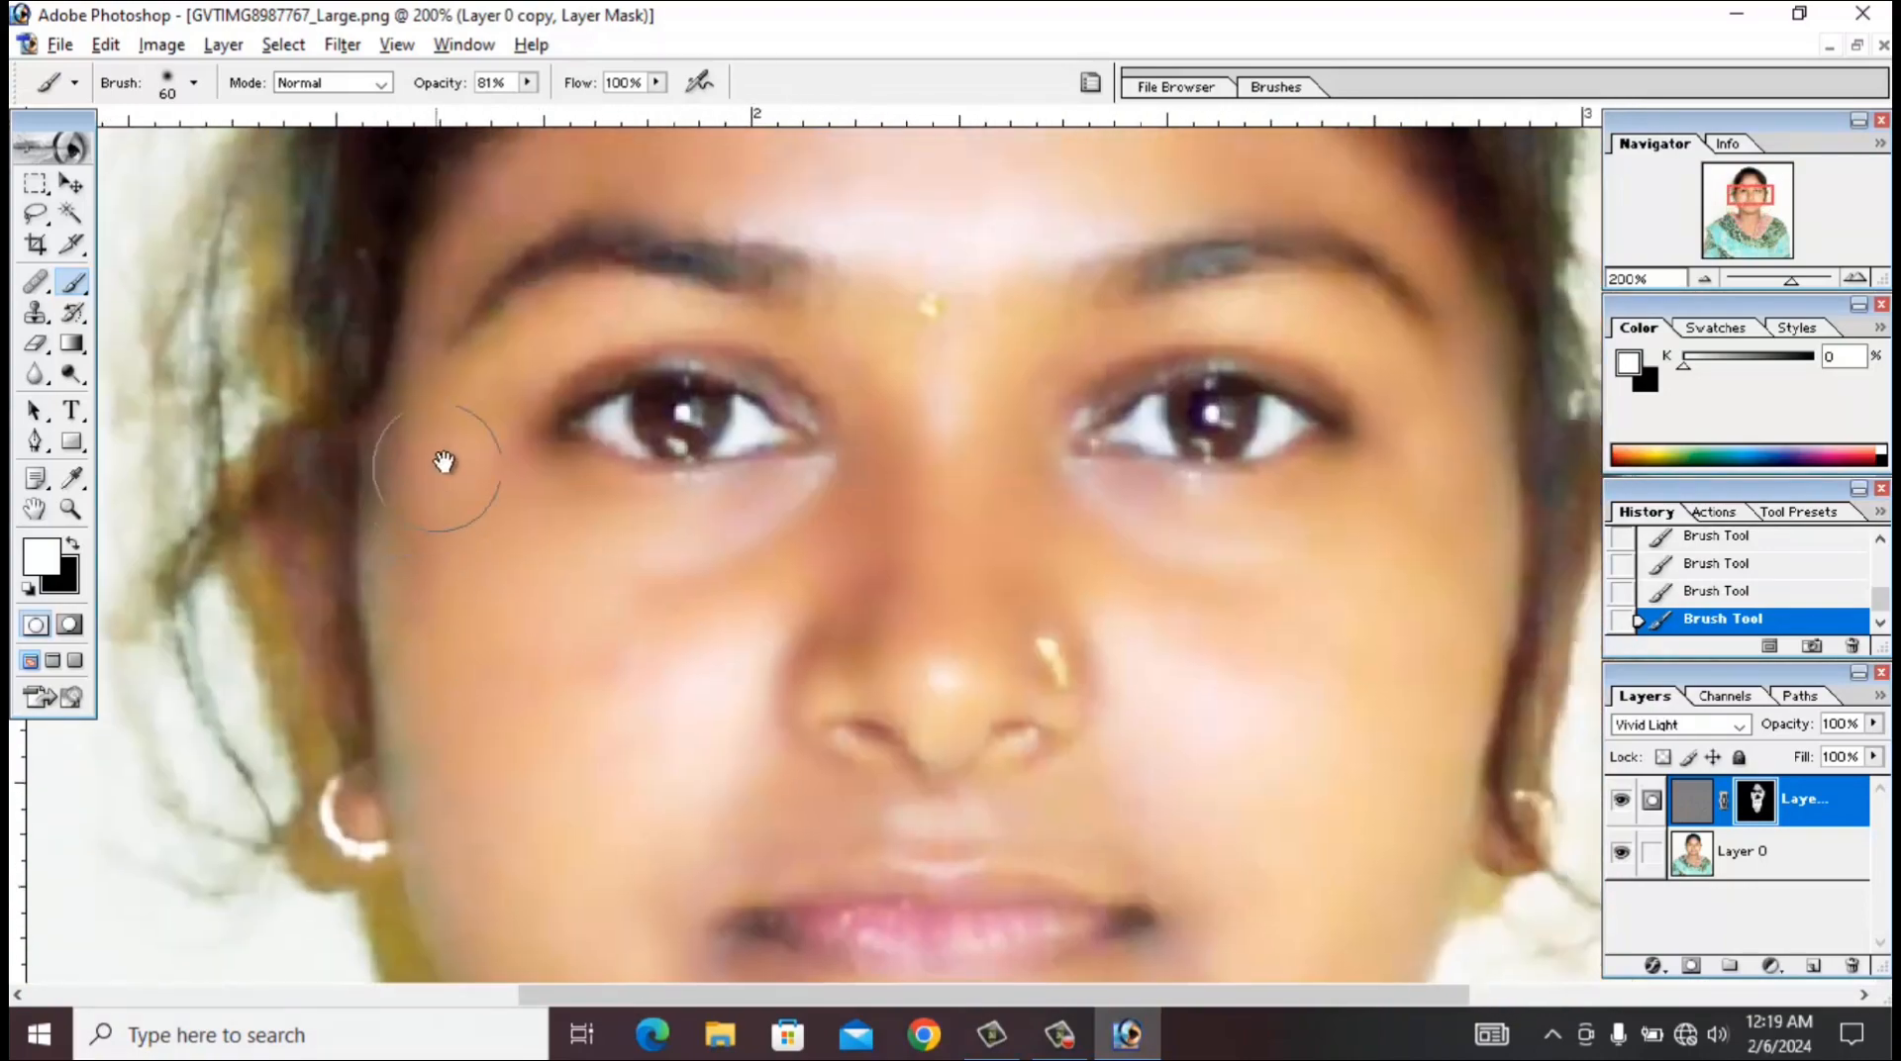
Reduce the brush to 40 pixels and paint the mask over the small skin areas around the eyes, nose and upper lip.
{"action": "key", "text": "bracketleft"}
{"action": "key", "text": "bracketleft"}
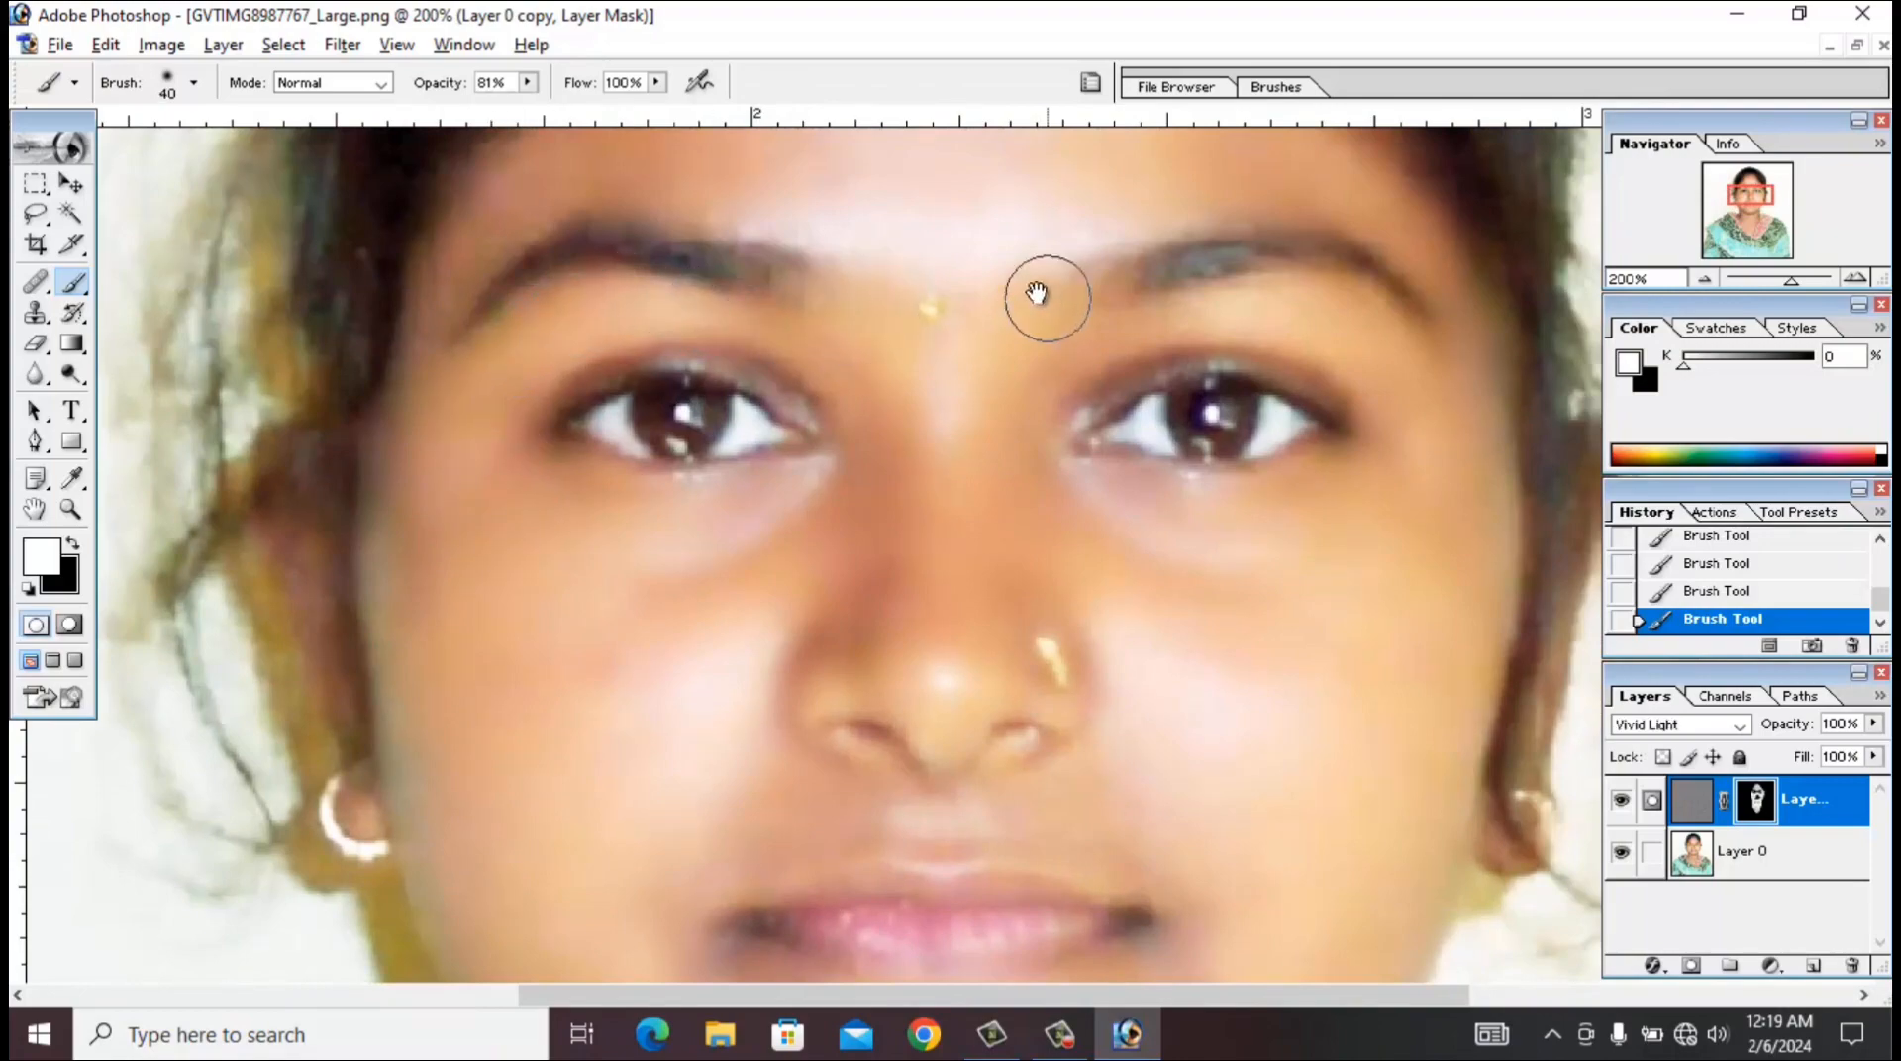
{"action": "left_click_drag", "start_coordinate": [701, 252], "coordinate": [691, 411]}
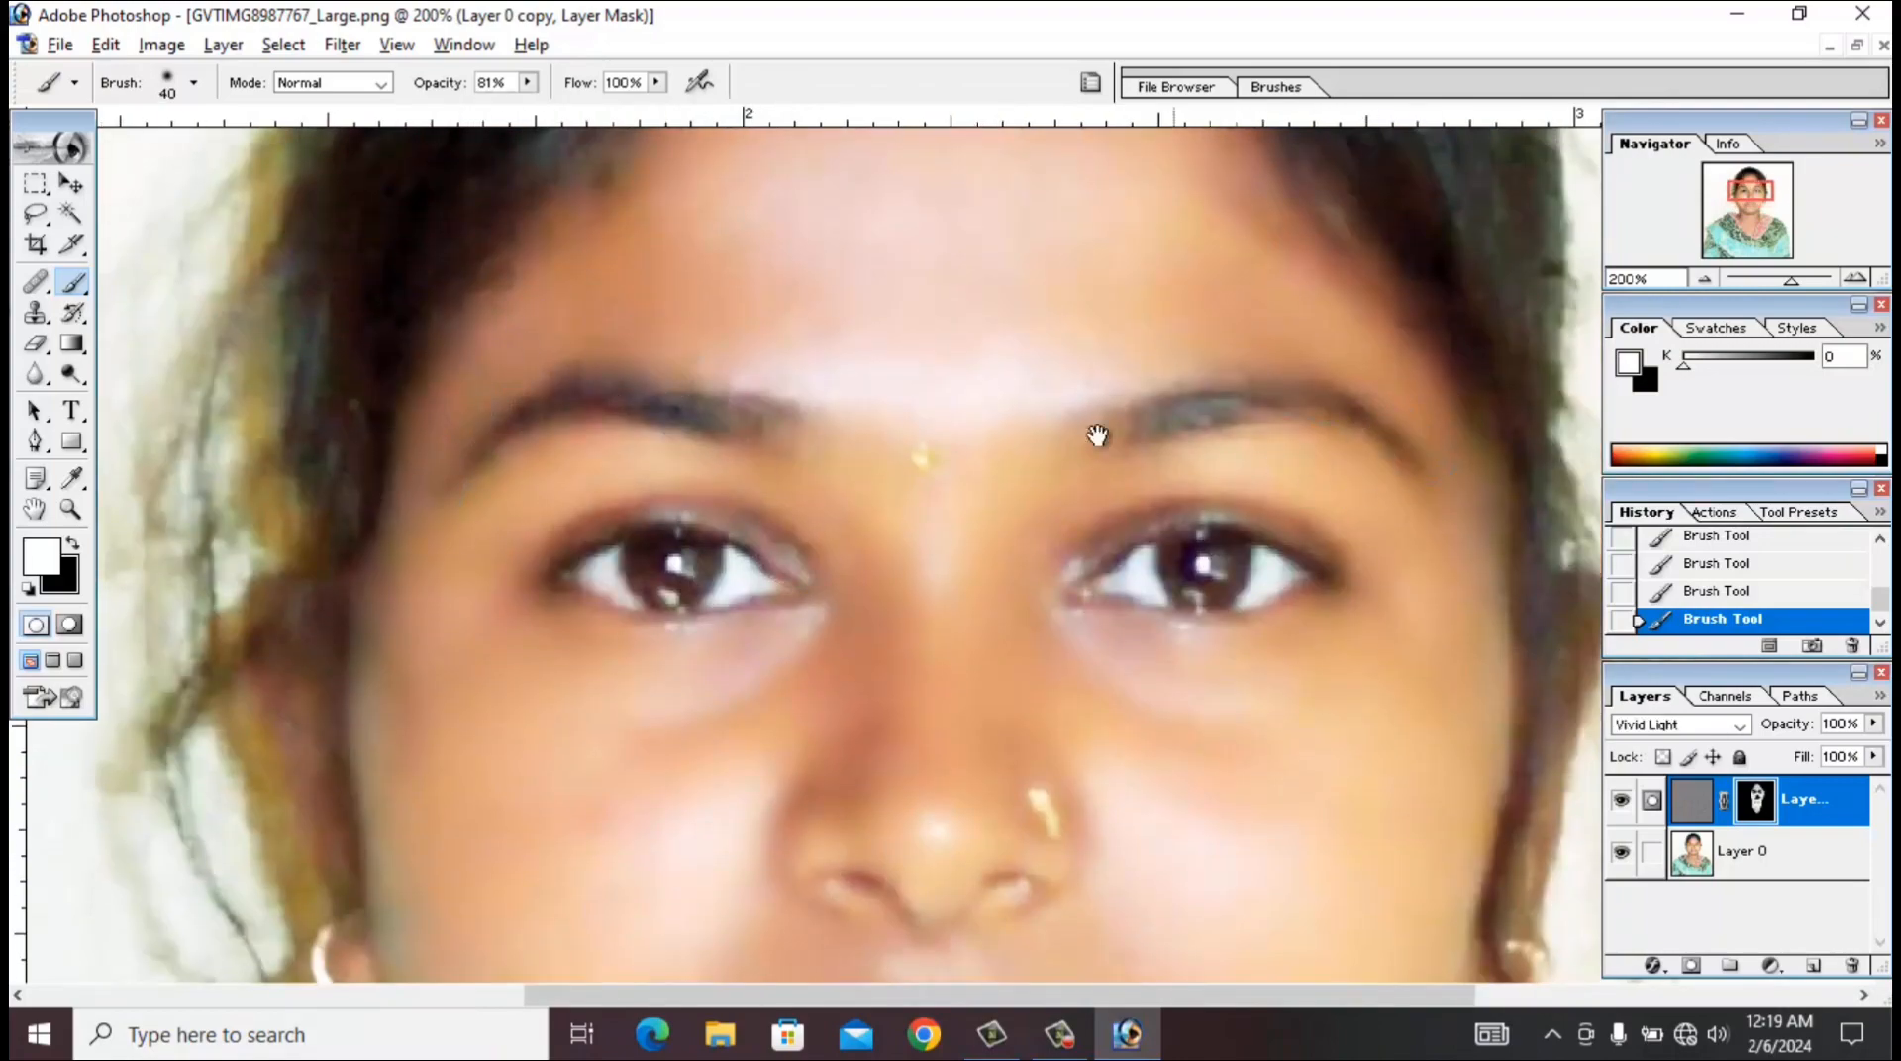
{"action": "mouse_move", "coordinate": [912, 673]}
{"action": "left_mouse_down"}
{"action": "mouse_move", "coordinate": [912, 564]}
{"action": "mouse_move", "coordinate": [1049, 288]}
{"action": "left_mouse_up"}
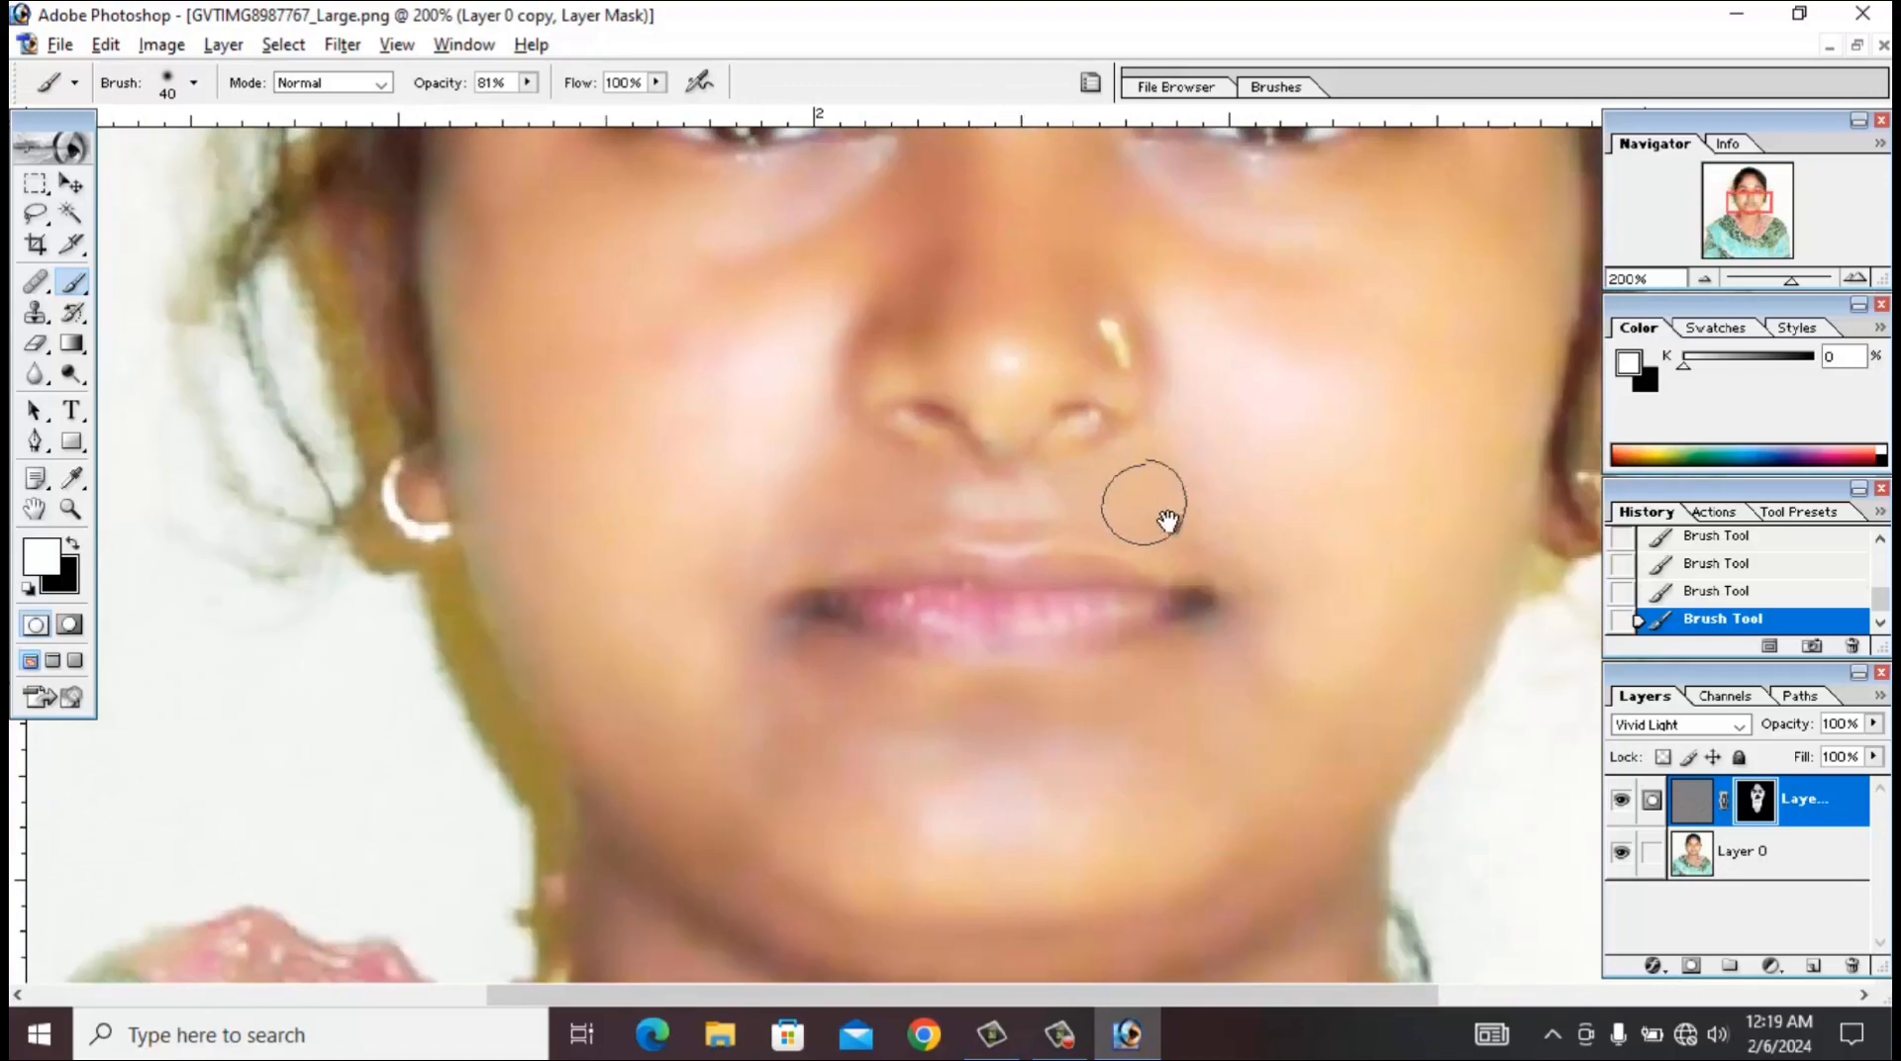
Link Layer 0 to the masked copy and merge the linked layers.
{"action": "key", "text": "ctrl+minus"}
{"action": "key", "text": "ctrl+minus"}
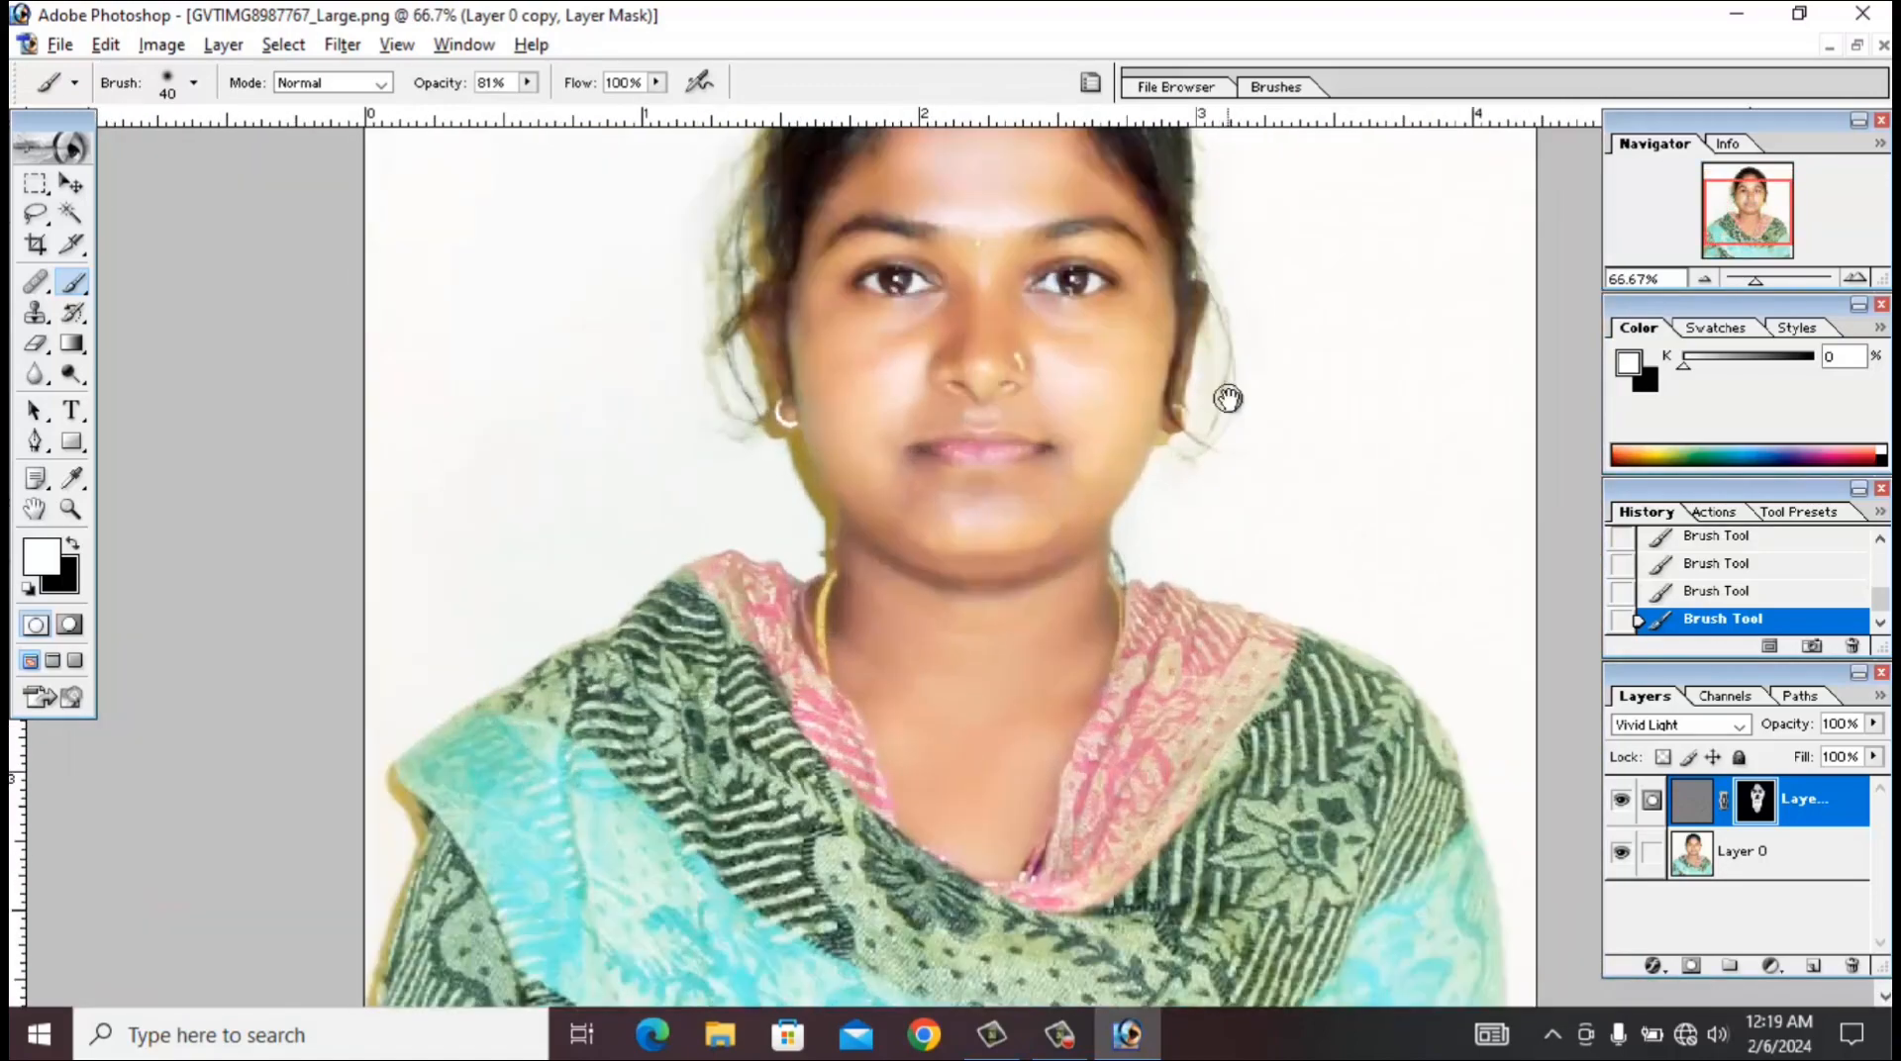
{"action": "left_click_drag", "start_coordinate": [1227, 401], "coordinate": [1216, 490]}
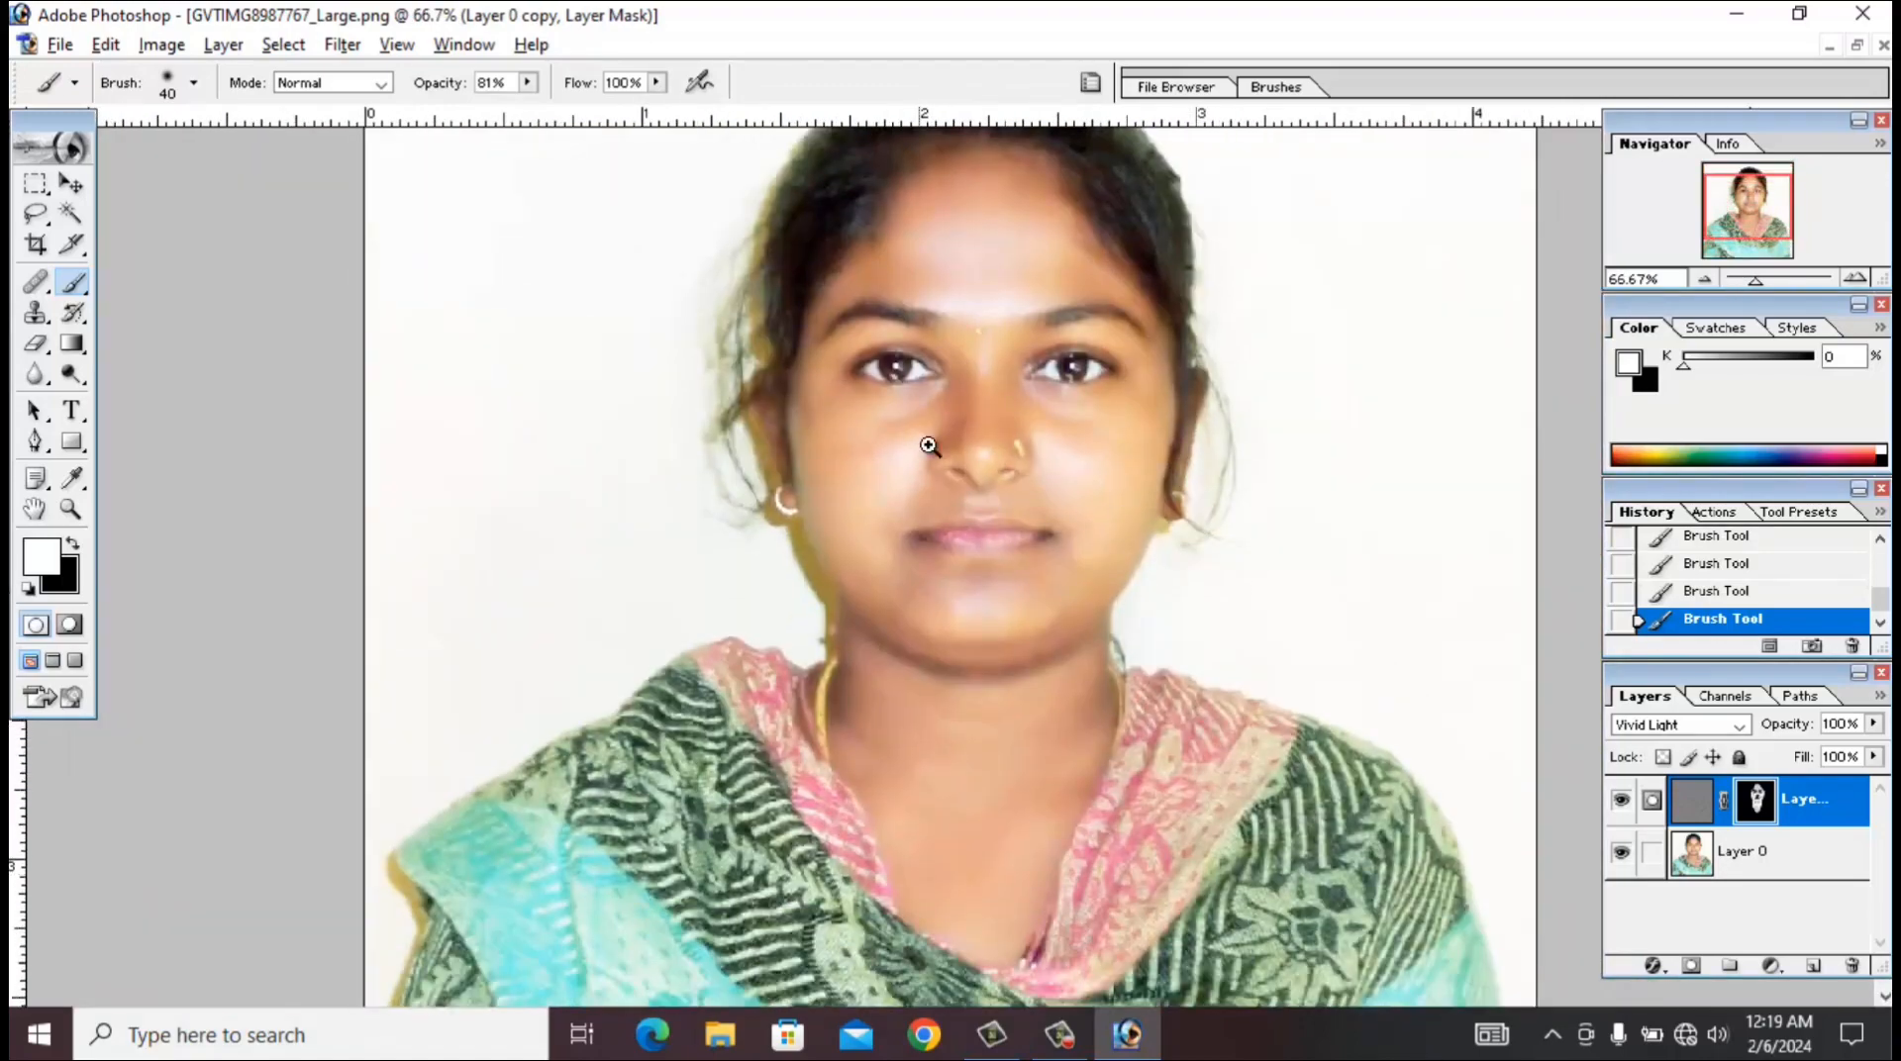
{"action": "left_click", "coordinate": [928, 447], "text": "ctrl"}
{"action": "left_click_drag", "start_coordinate": [966, 835], "coordinate": [1068, 730]}
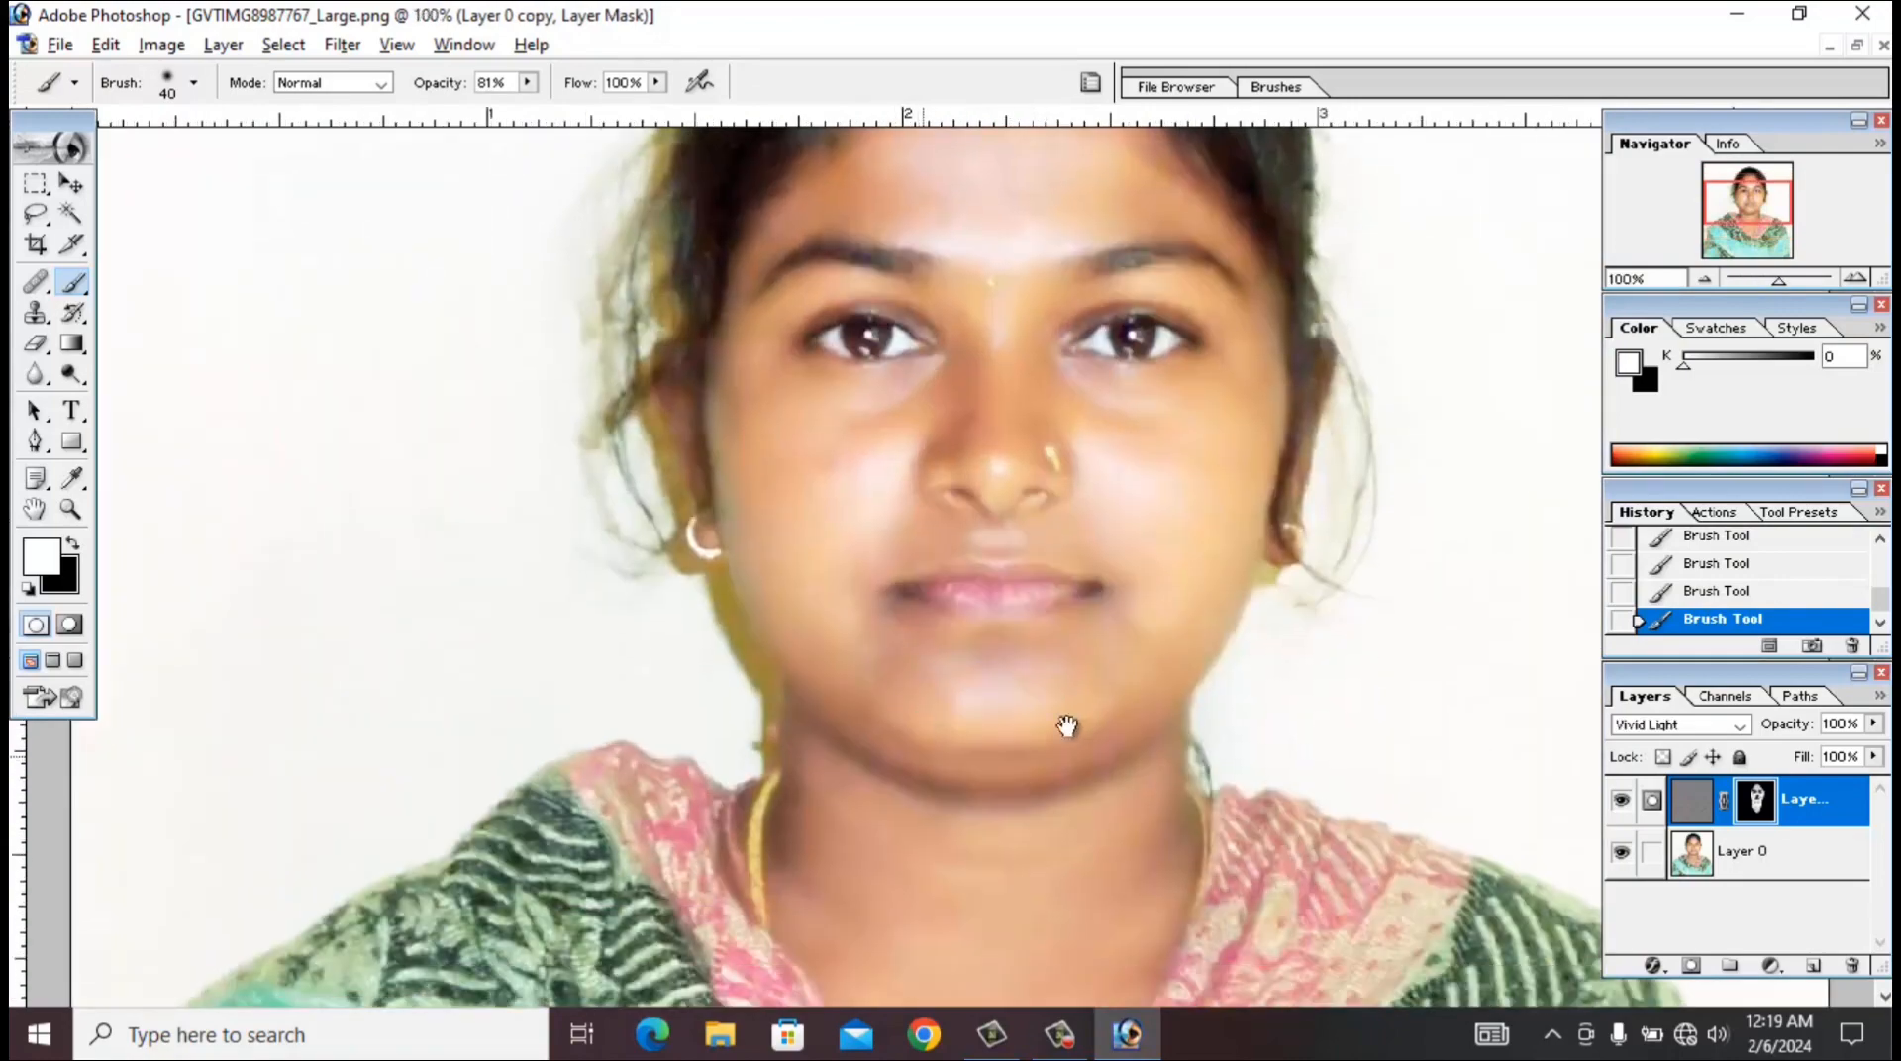
{"action": "left_click", "coordinate": [1653, 861]}
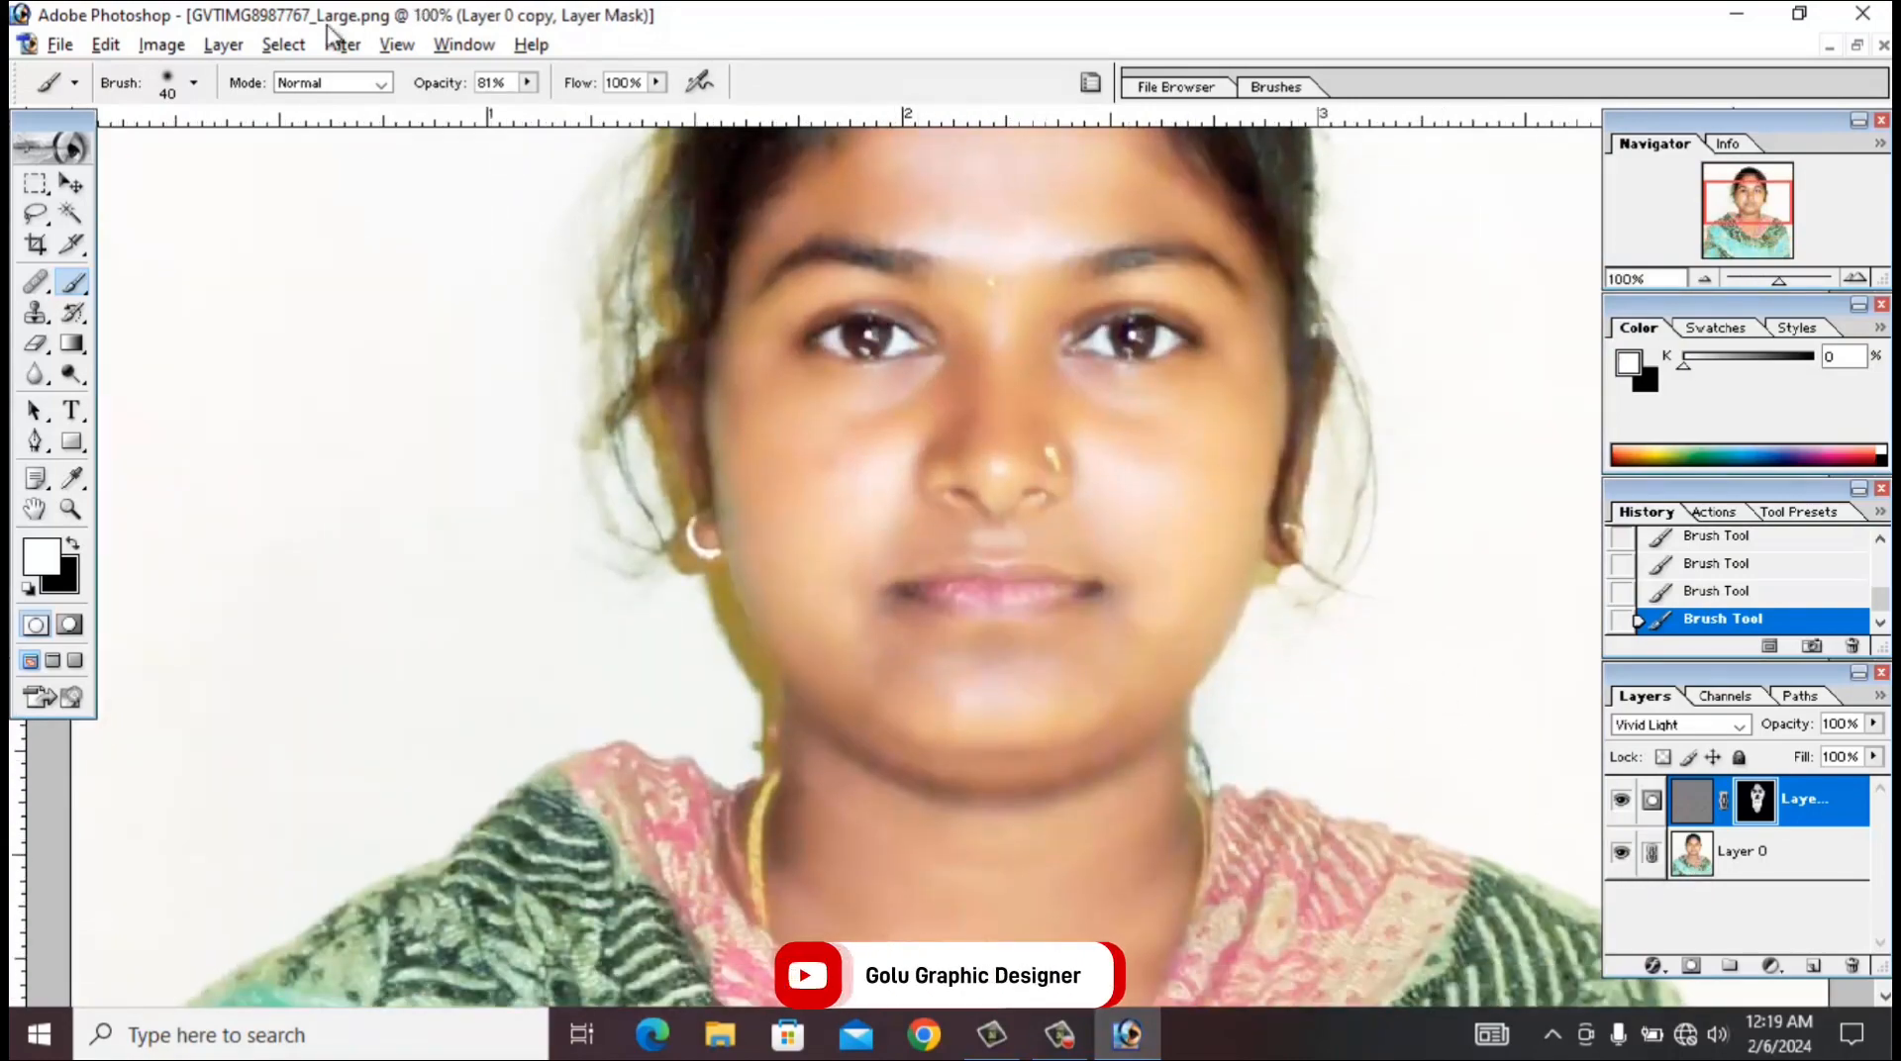
{"action": "left_click", "coordinate": [237, 49]}
{"action": "left_click", "coordinate": [276, 832]}
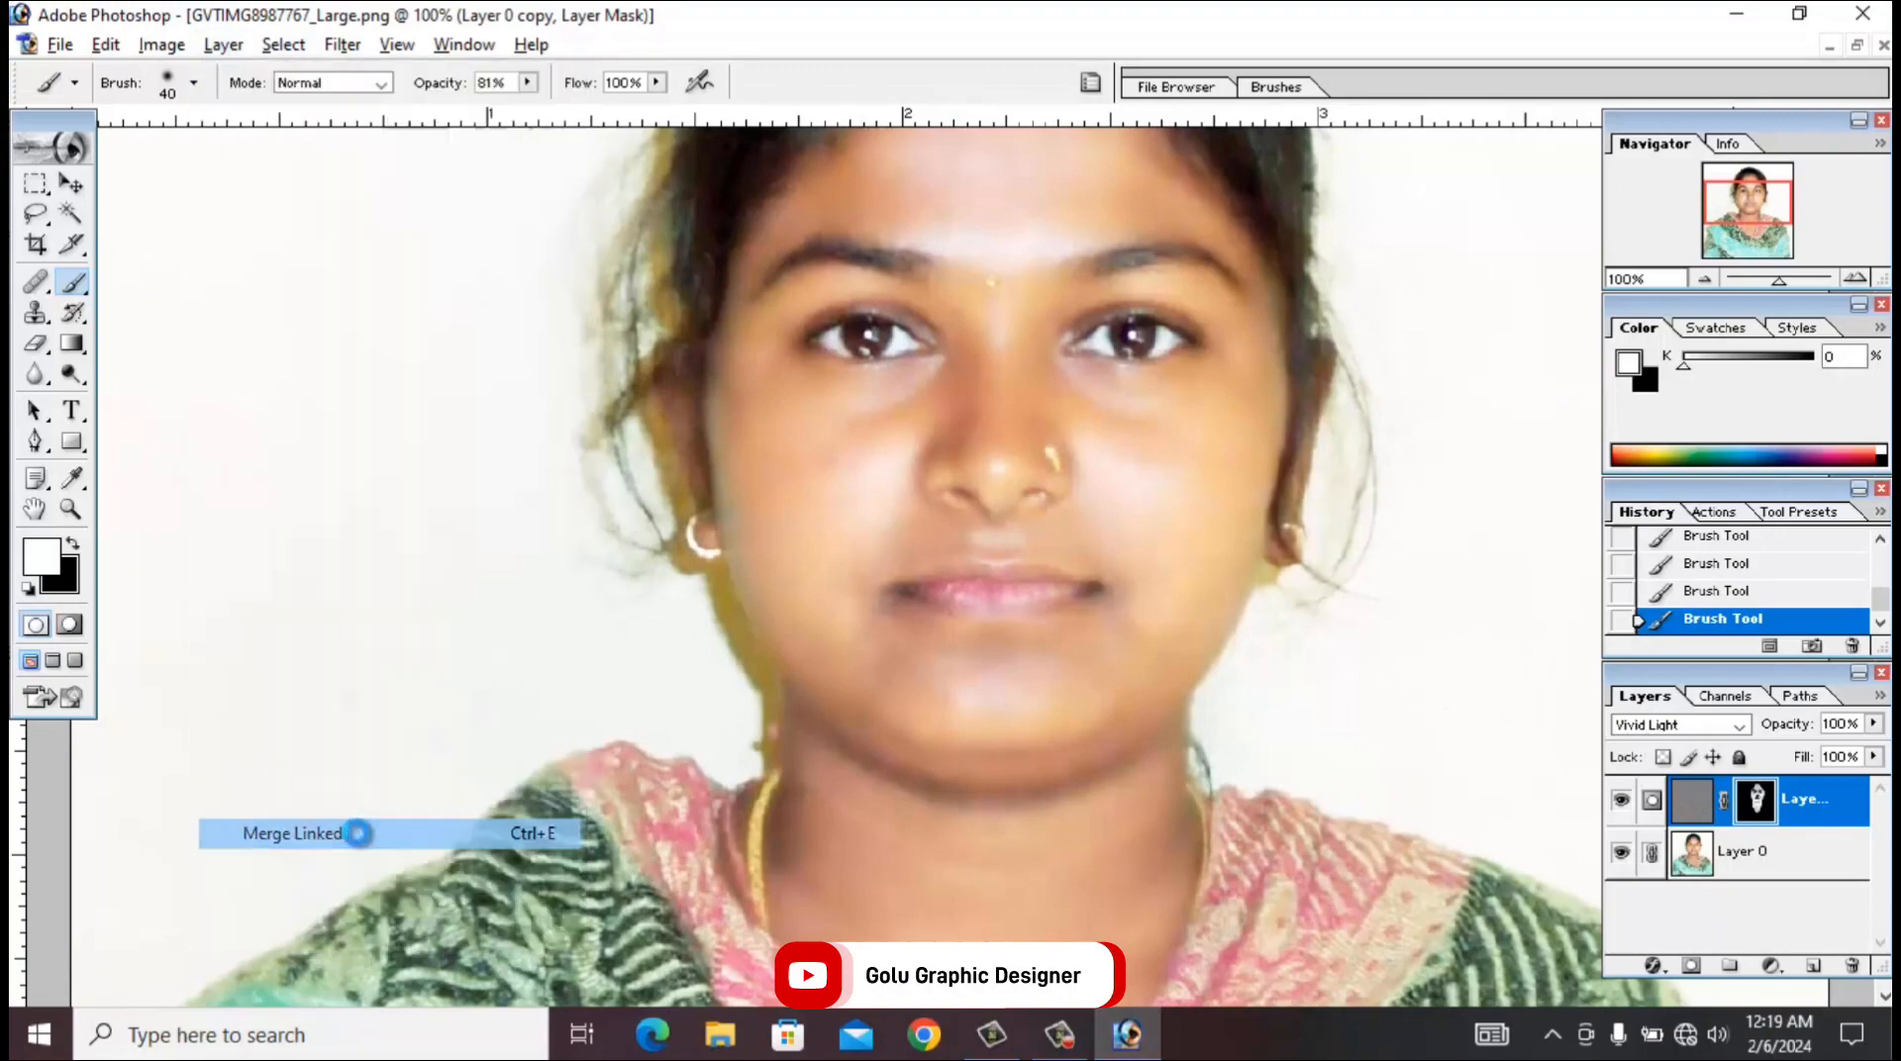
Start a Pen path at the middle of the upper lip and curve it along the lip edge towards the nose-ring side.
{"action": "left_click_drag", "start_coordinate": [1218, 594], "coordinate": [1193, 458]}
{"action": "left_click", "coordinate": [1210, 456], "text": "alt"}
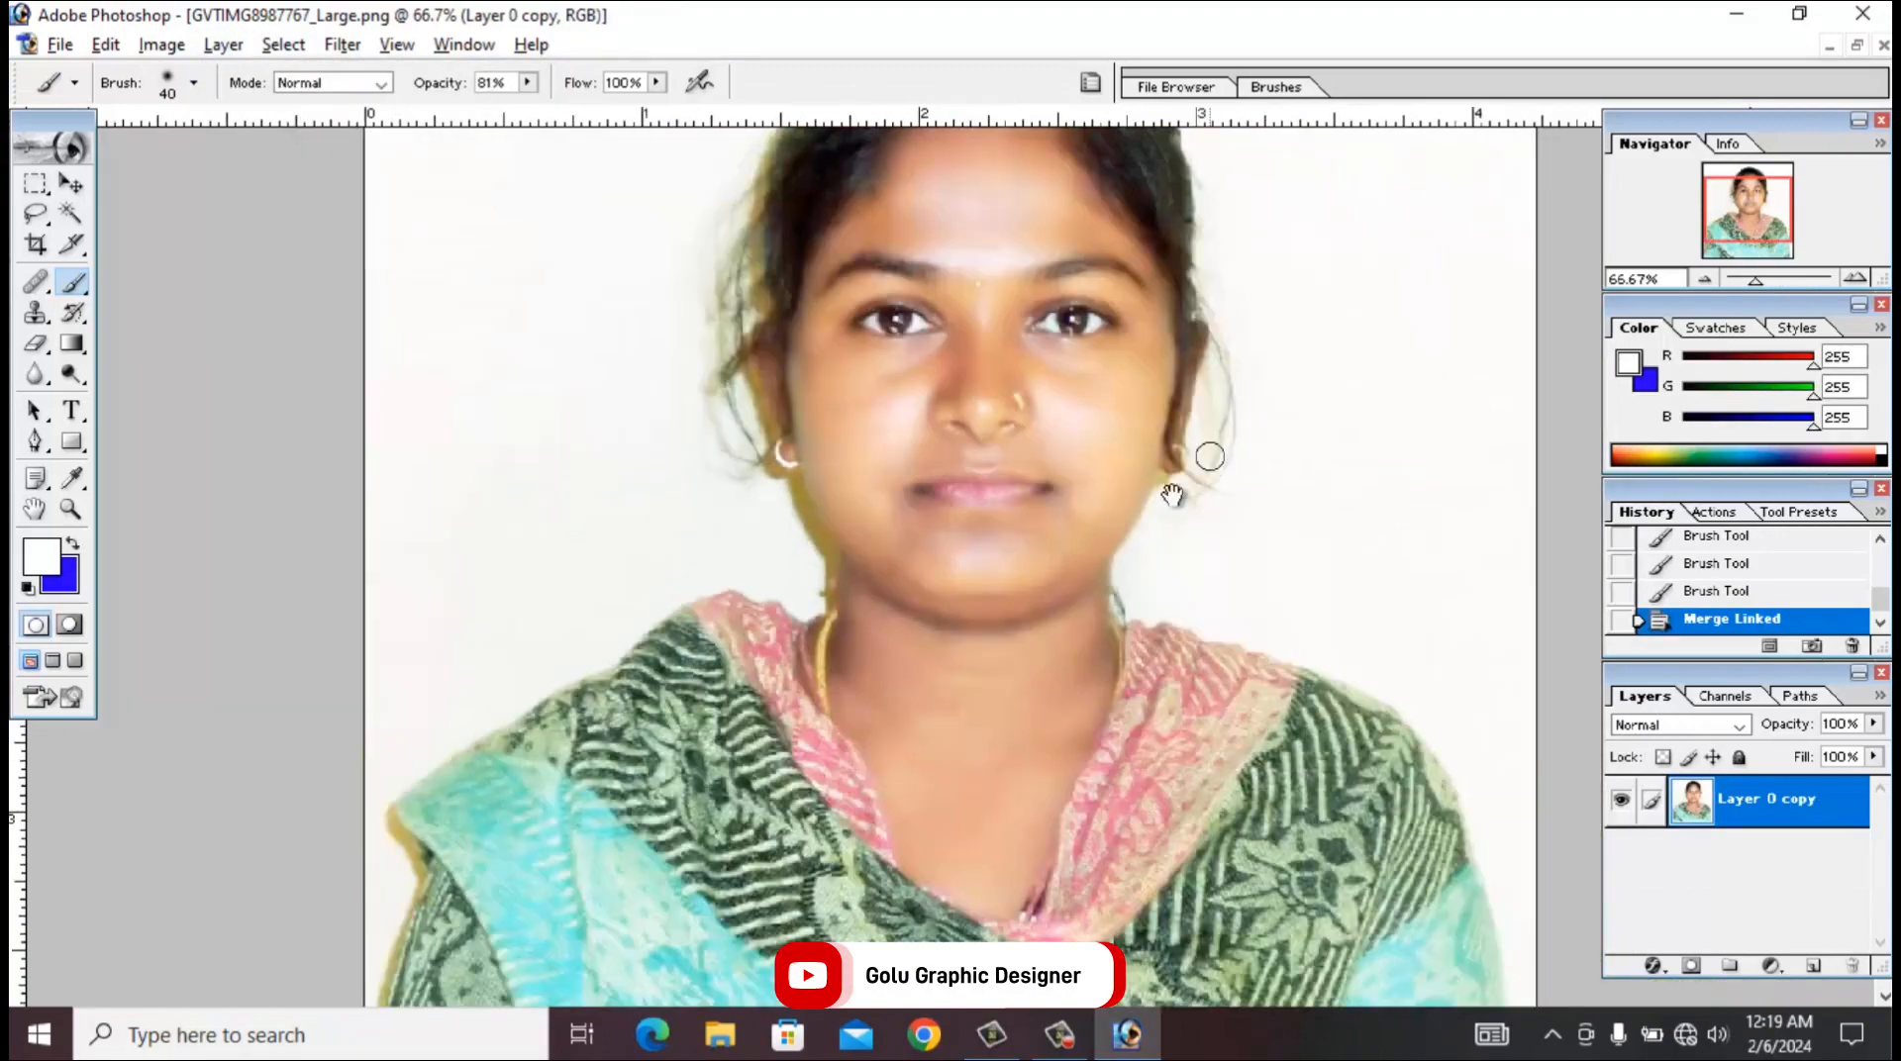
{"action": "left_click_drag", "start_coordinate": [1229, 619], "coordinate": [1229, 619]}
{"action": "key", "text": "p"}
{"action": "key", "text": "ctrl+plus"}
{"action": "left_click", "coordinate": [872, 524]}
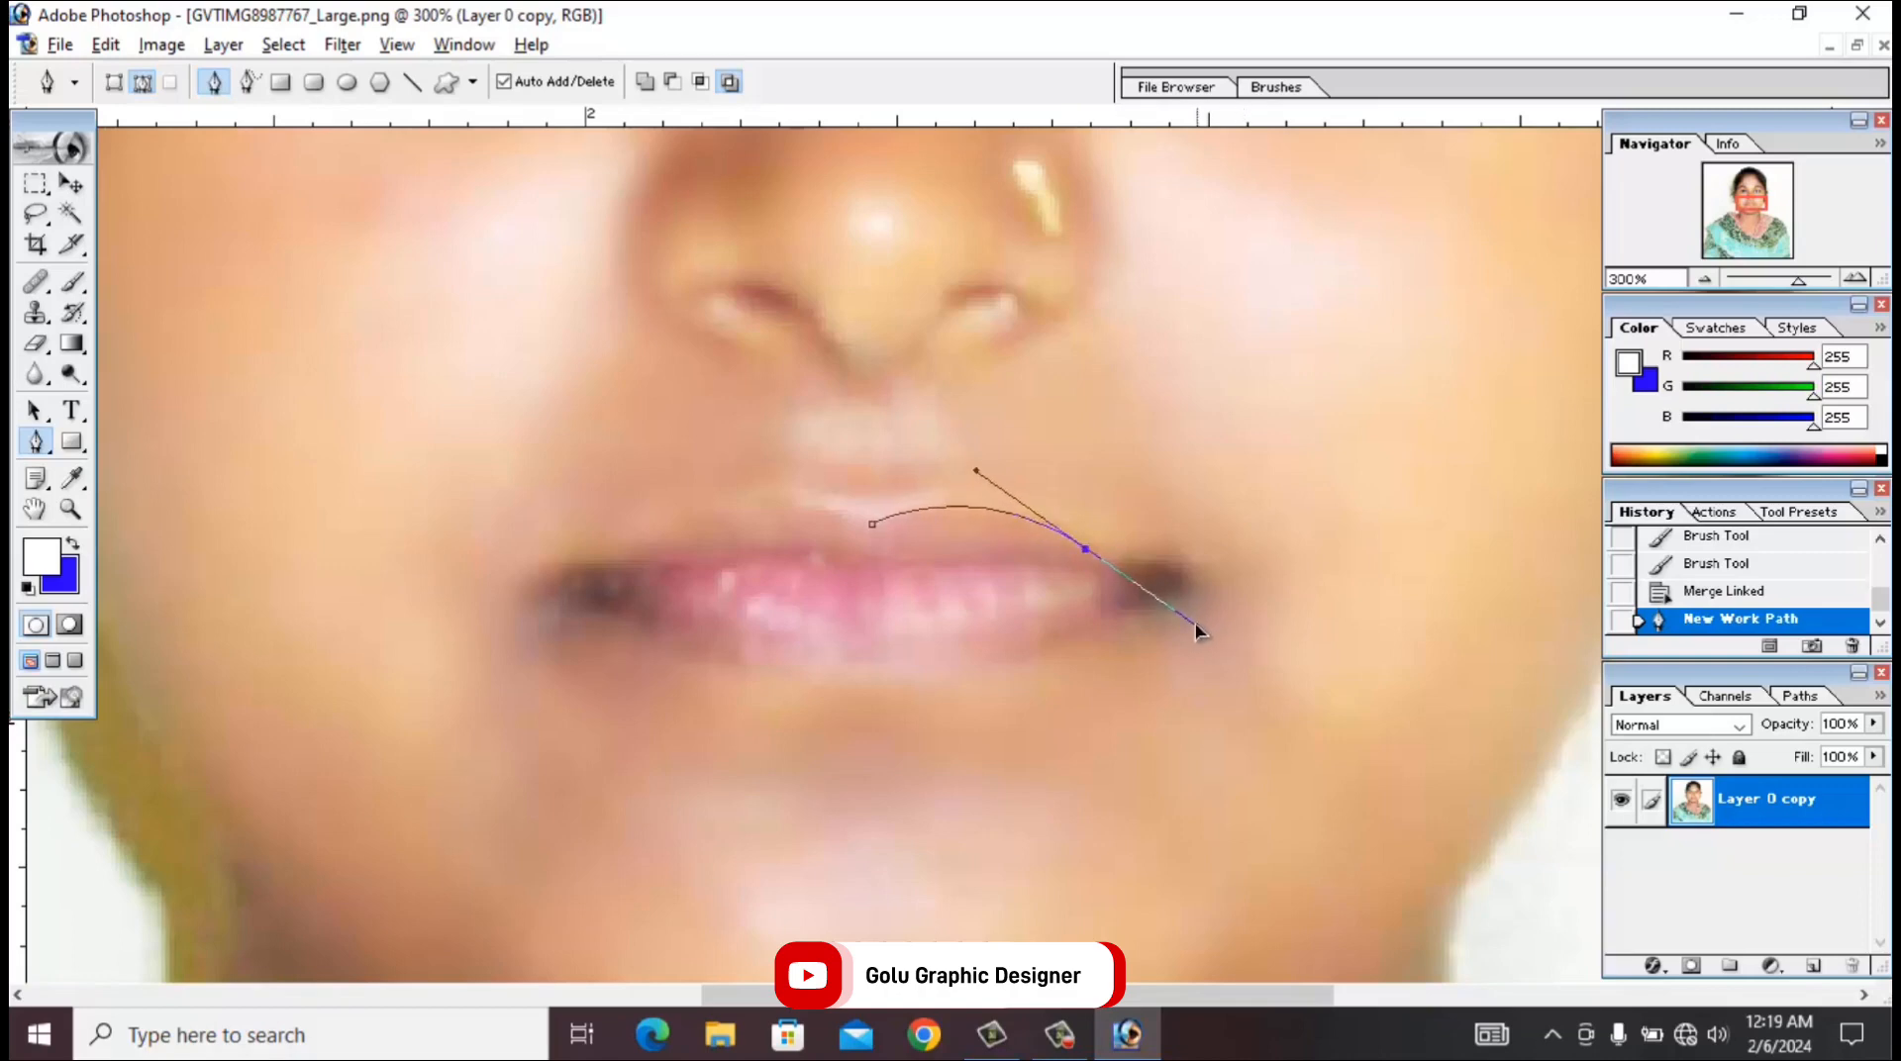
{"action": "left_click_drag", "start_coordinate": [1198, 631], "coordinate": [1198, 628]}
{"action": "left_click_drag", "start_coordinate": [1191, 592], "coordinate": [1178, 586]}
{"action": "key", "text": "ctrl+z"}
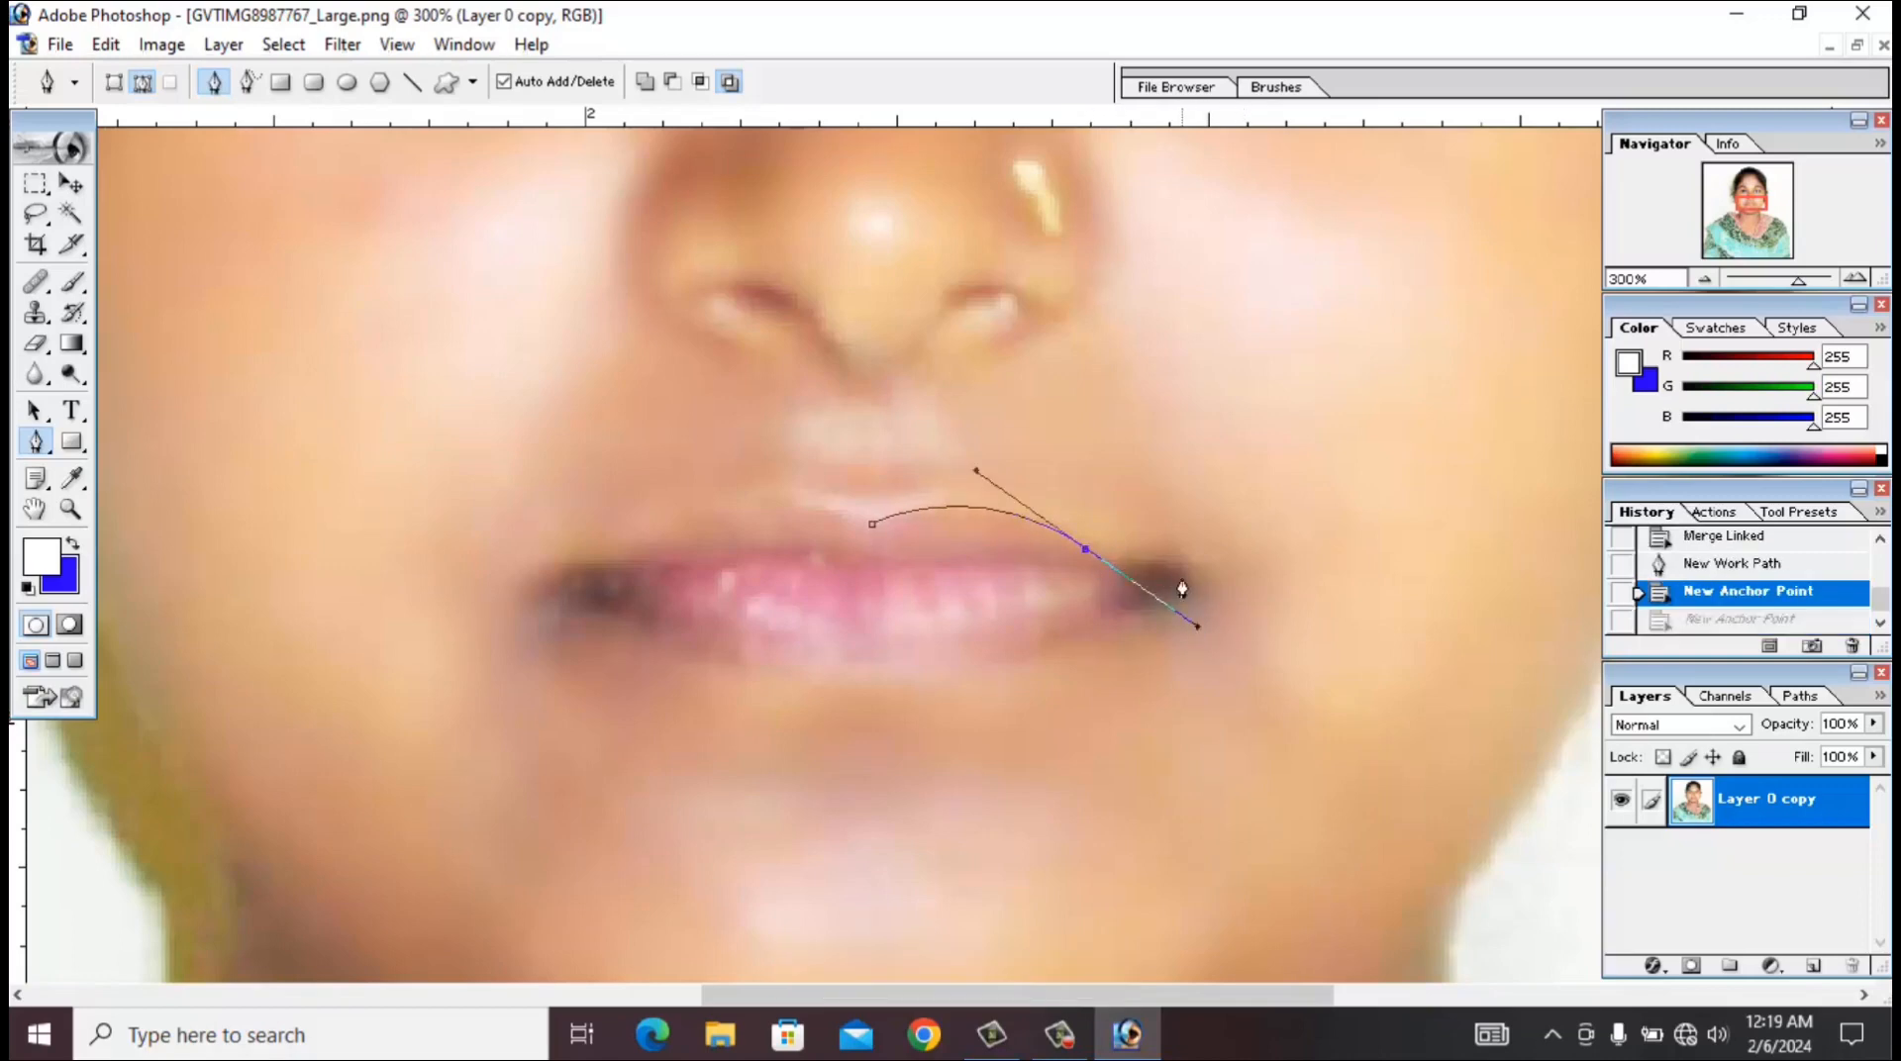
{"action": "key", "text": "ctrl+z"}
{"action": "key", "text": "ctrl+z"}
Continue the lip path to the mouth corner on the nose-ring side, then curve it to the middle of the lower lip's edge.
{"action": "left_click_drag", "start_coordinate": [1086, 549], "coordinate": [1212, 586]}
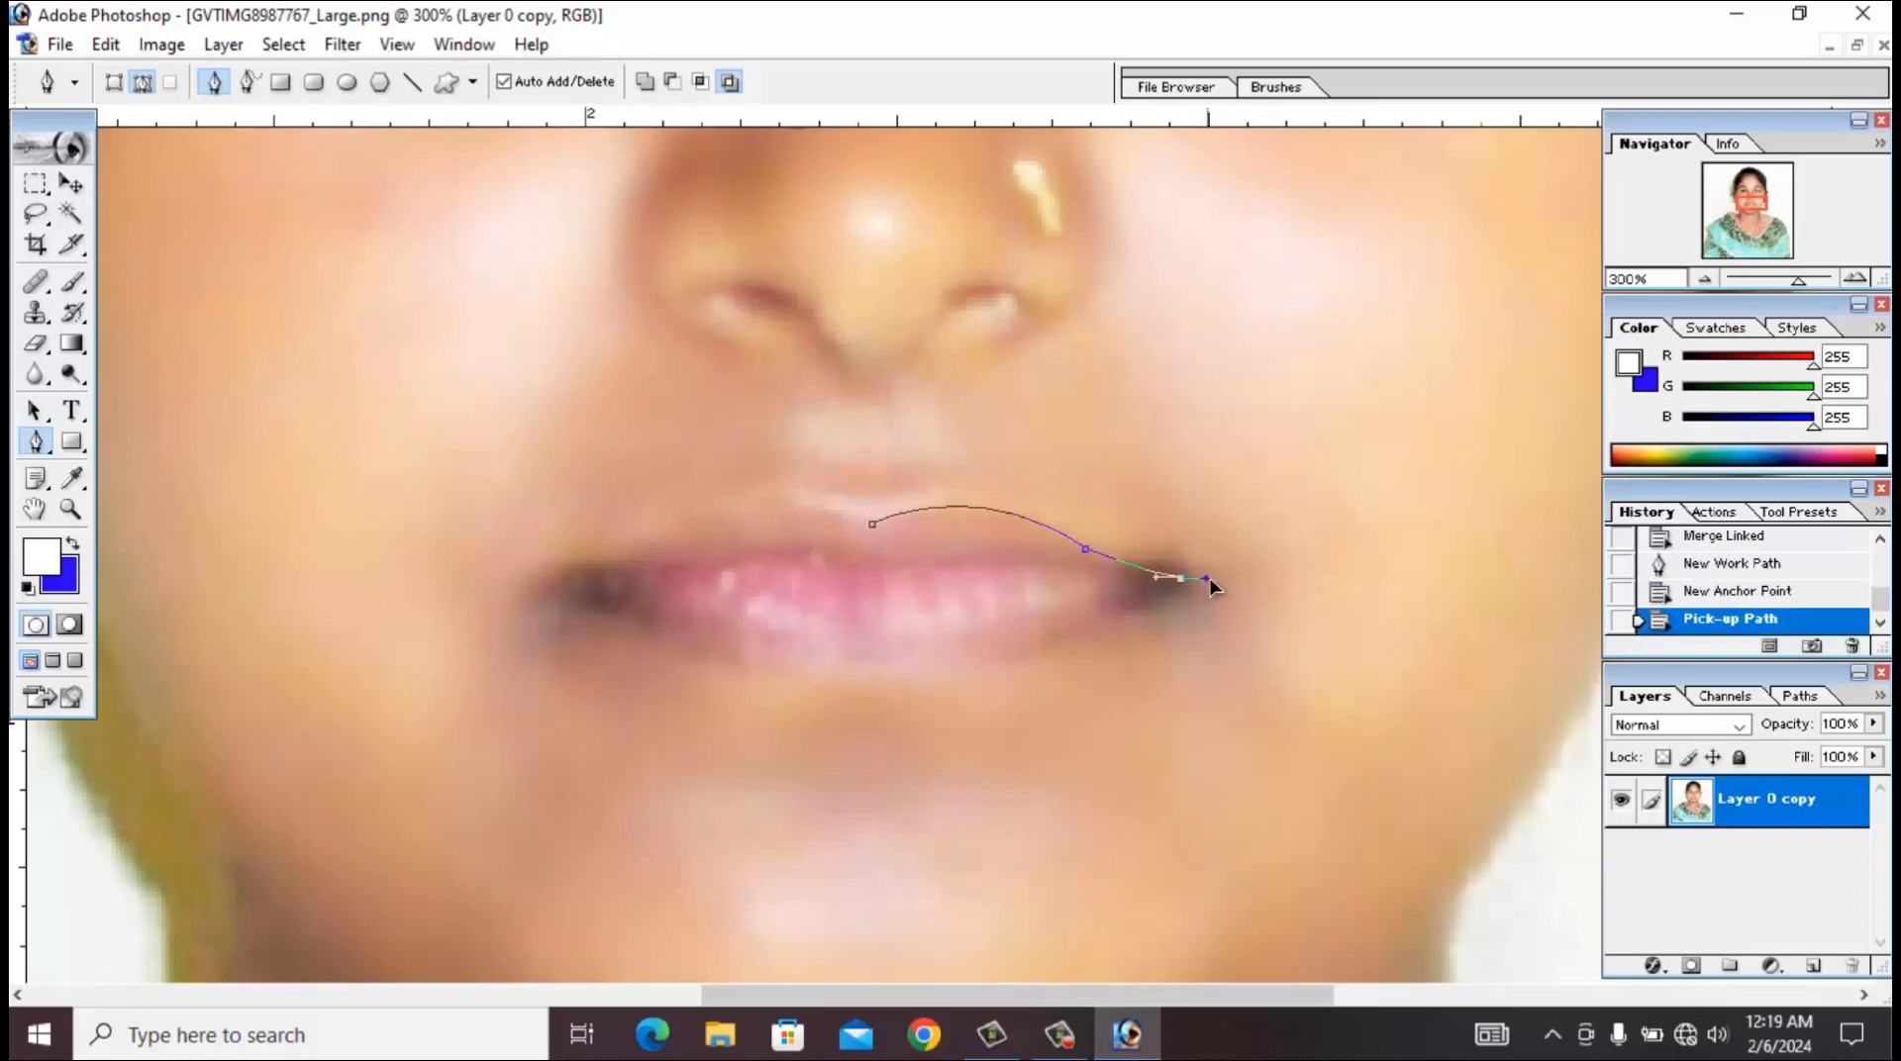
{"action": "left_click", "coordinate": [1219, 582]}
{"action": "key", "text": "ctrl+z"}
{"action": "left_click", "coordinate": [1181, 578]}
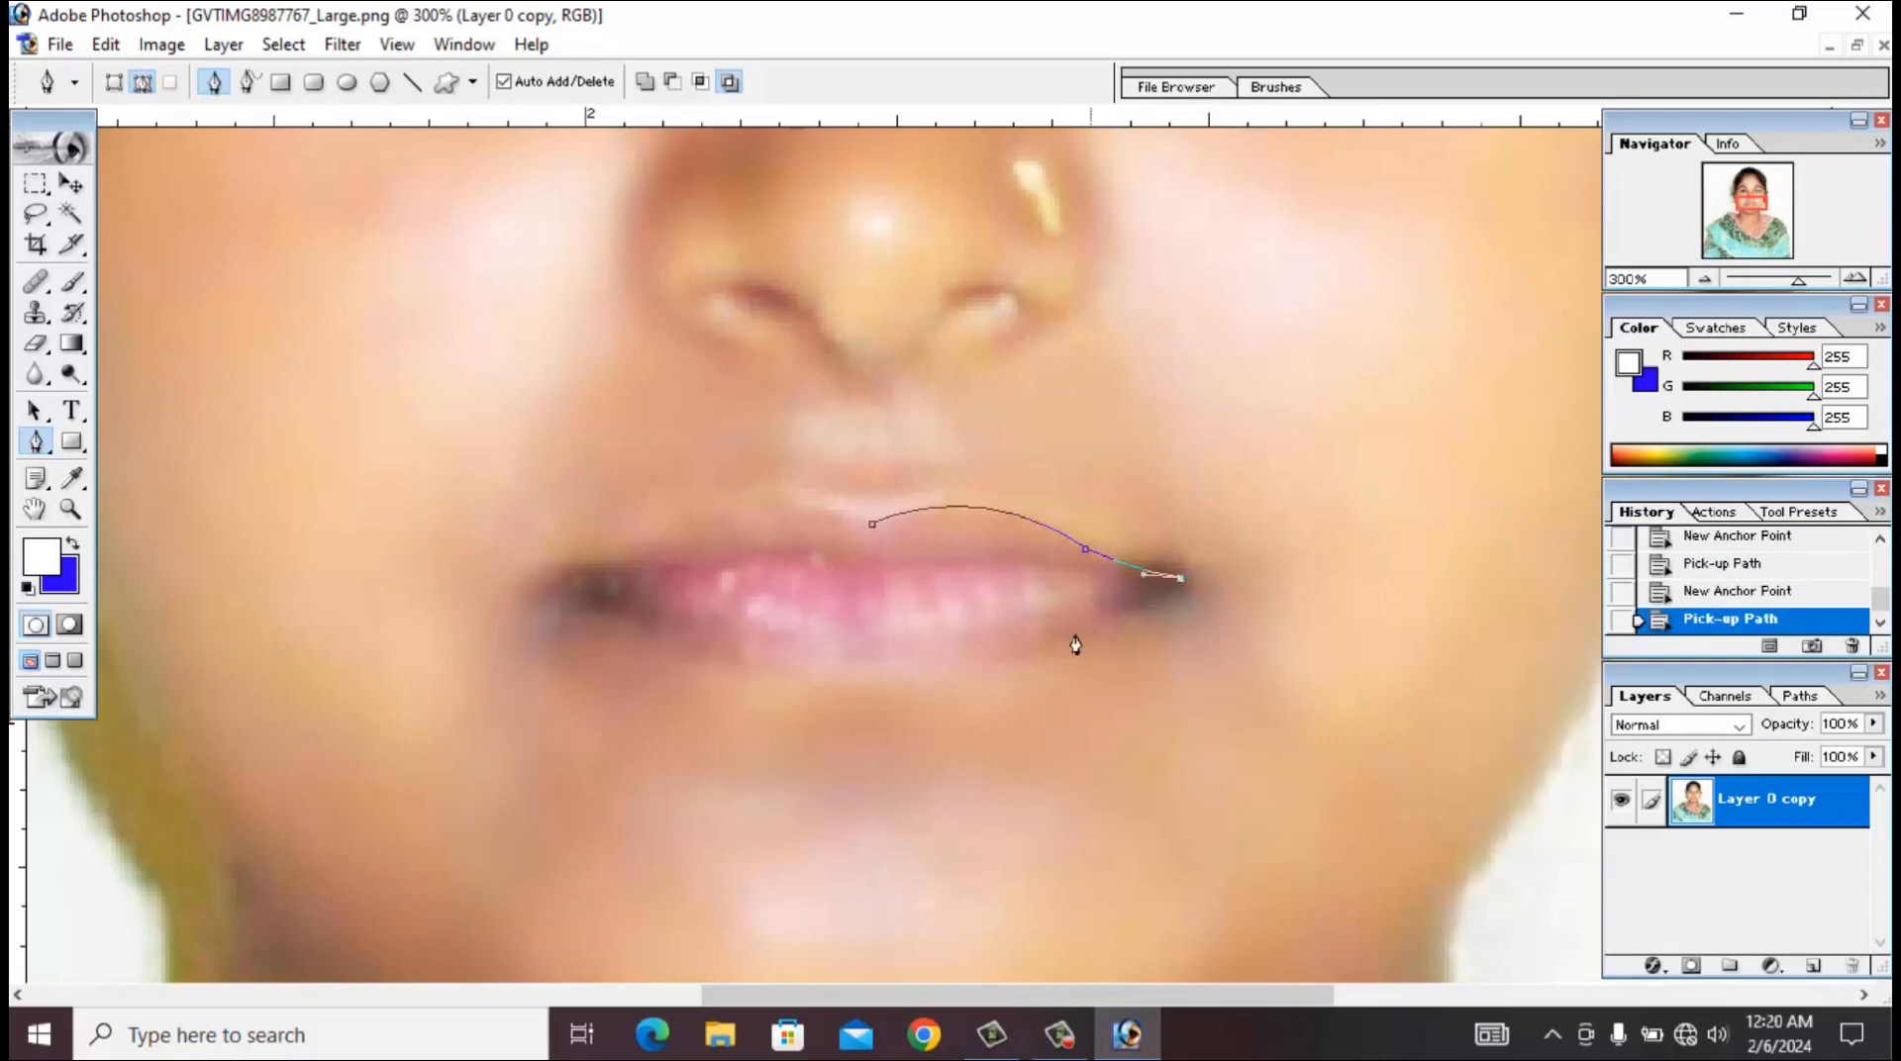
{"action": "left_click", "coordinate": [876, 671]}
{"action": "left_click_drag", "start_coordinate": [876, 671], "coordinate": [673, 656]}
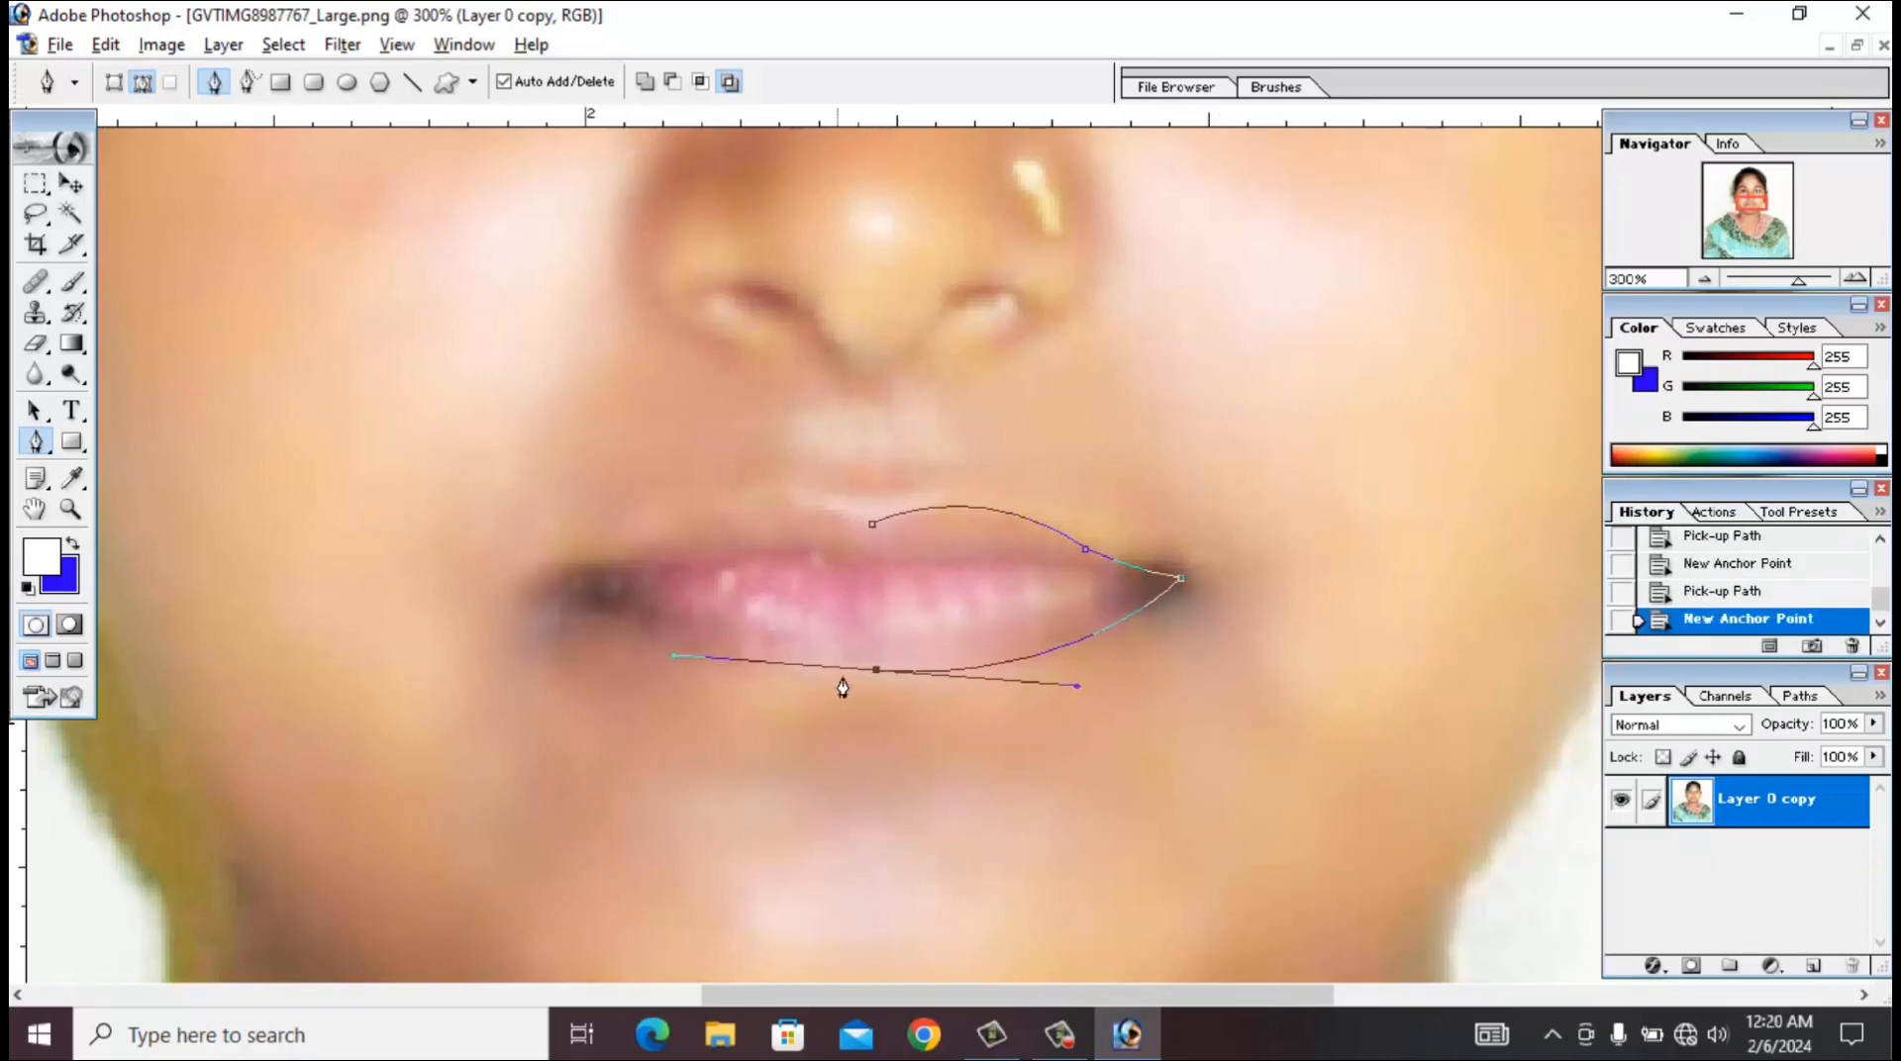
Curve the lip path through the opposite mouth corner and back along the upper lip, close it, and convert it to a selection.
{"action": "left_click_drag", "start_coordinate": [581, 595], "coordinate": [446, 495]}
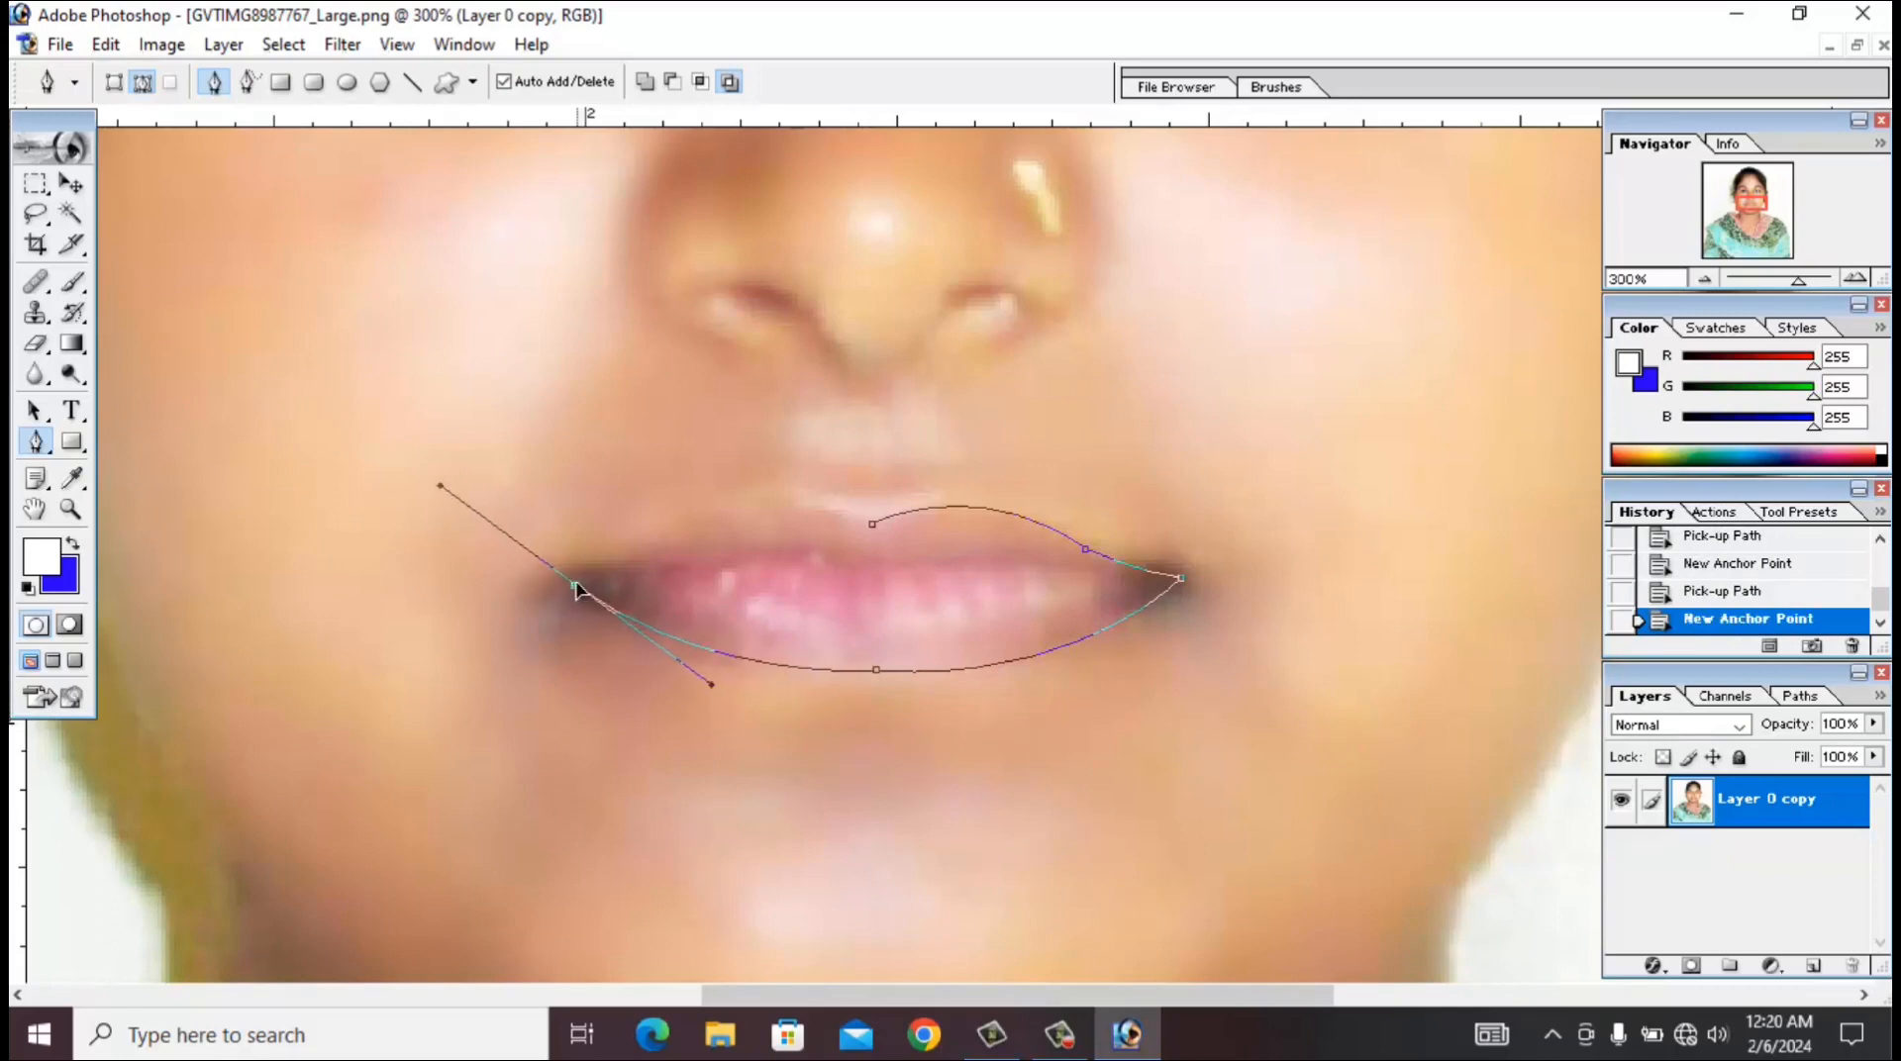
{"action": "left_click_drag", "start_coordinate": [581, 595], "coordinate": [574, 586]}
{"action": "left_click", "coordinate": [574, 586]}
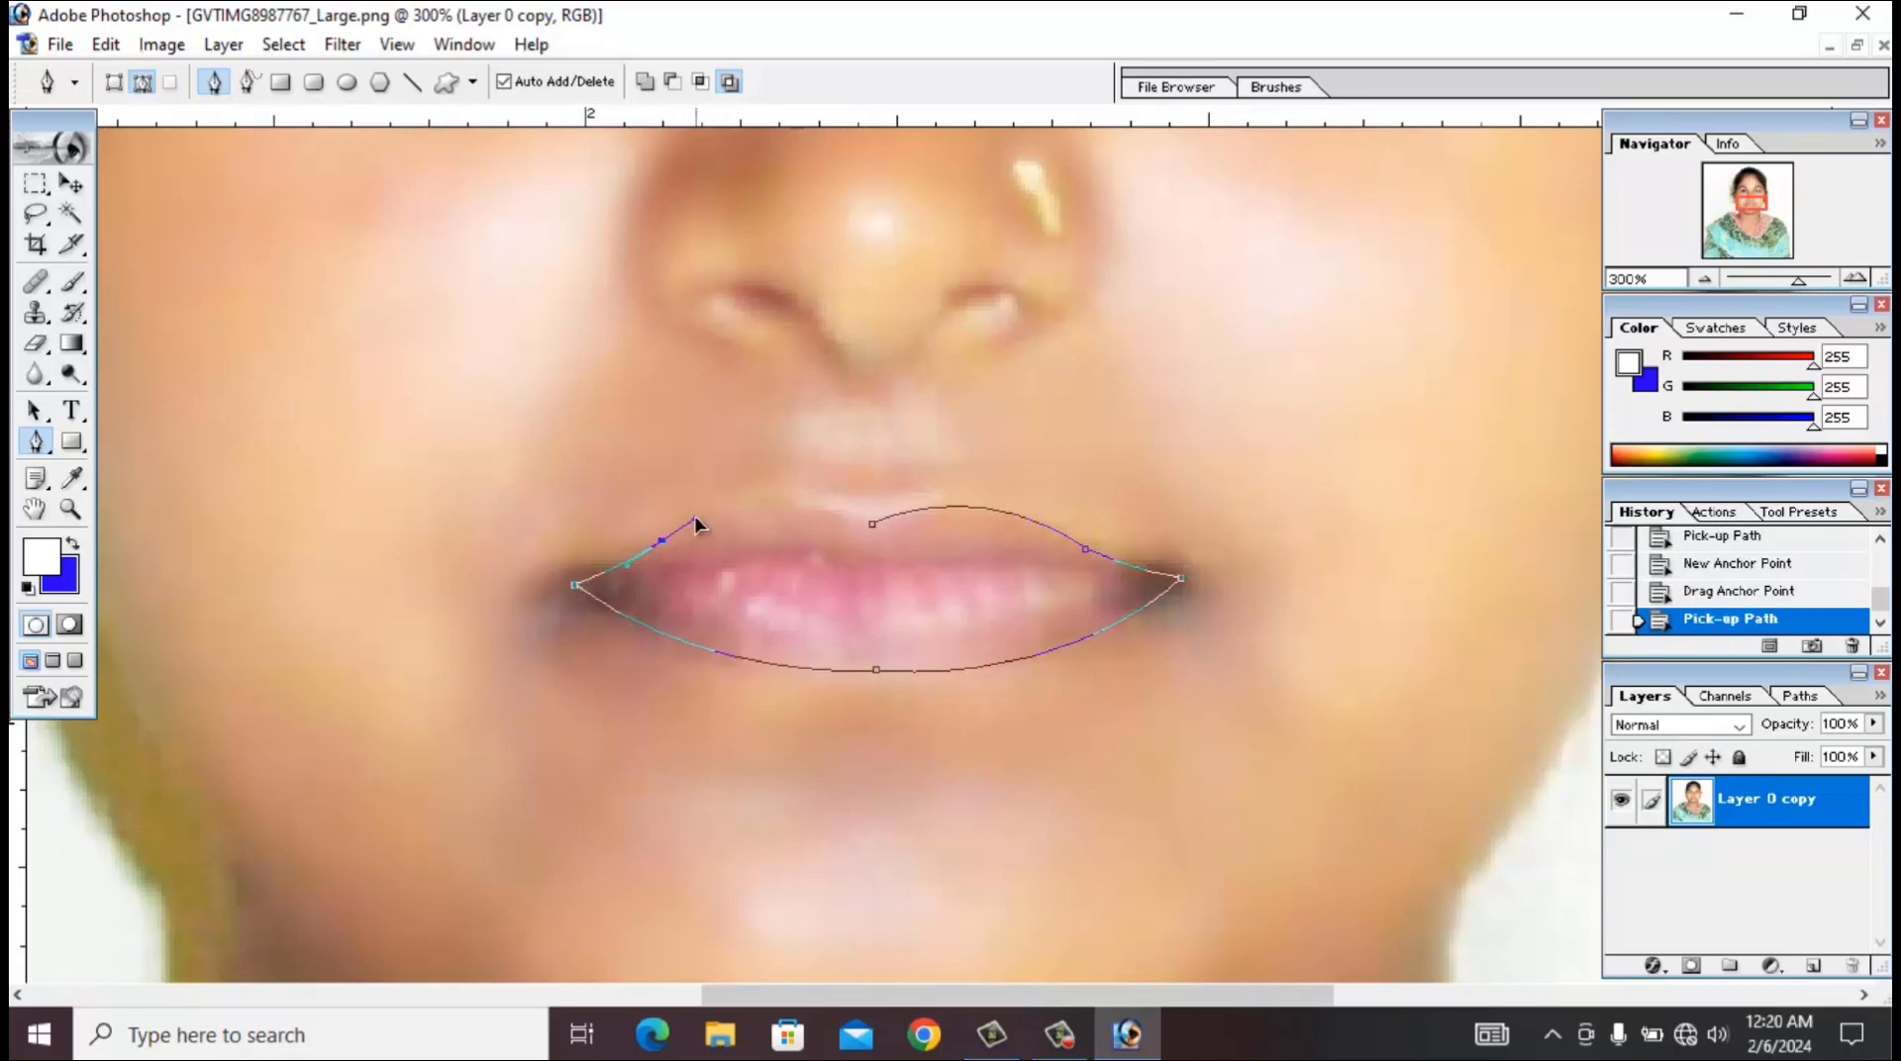
{"action": "left_click_drag", "start_coordinate": [700, 525], "coordinate": [693, 530]}
{"action": "key", "text": "ctrl+z"}
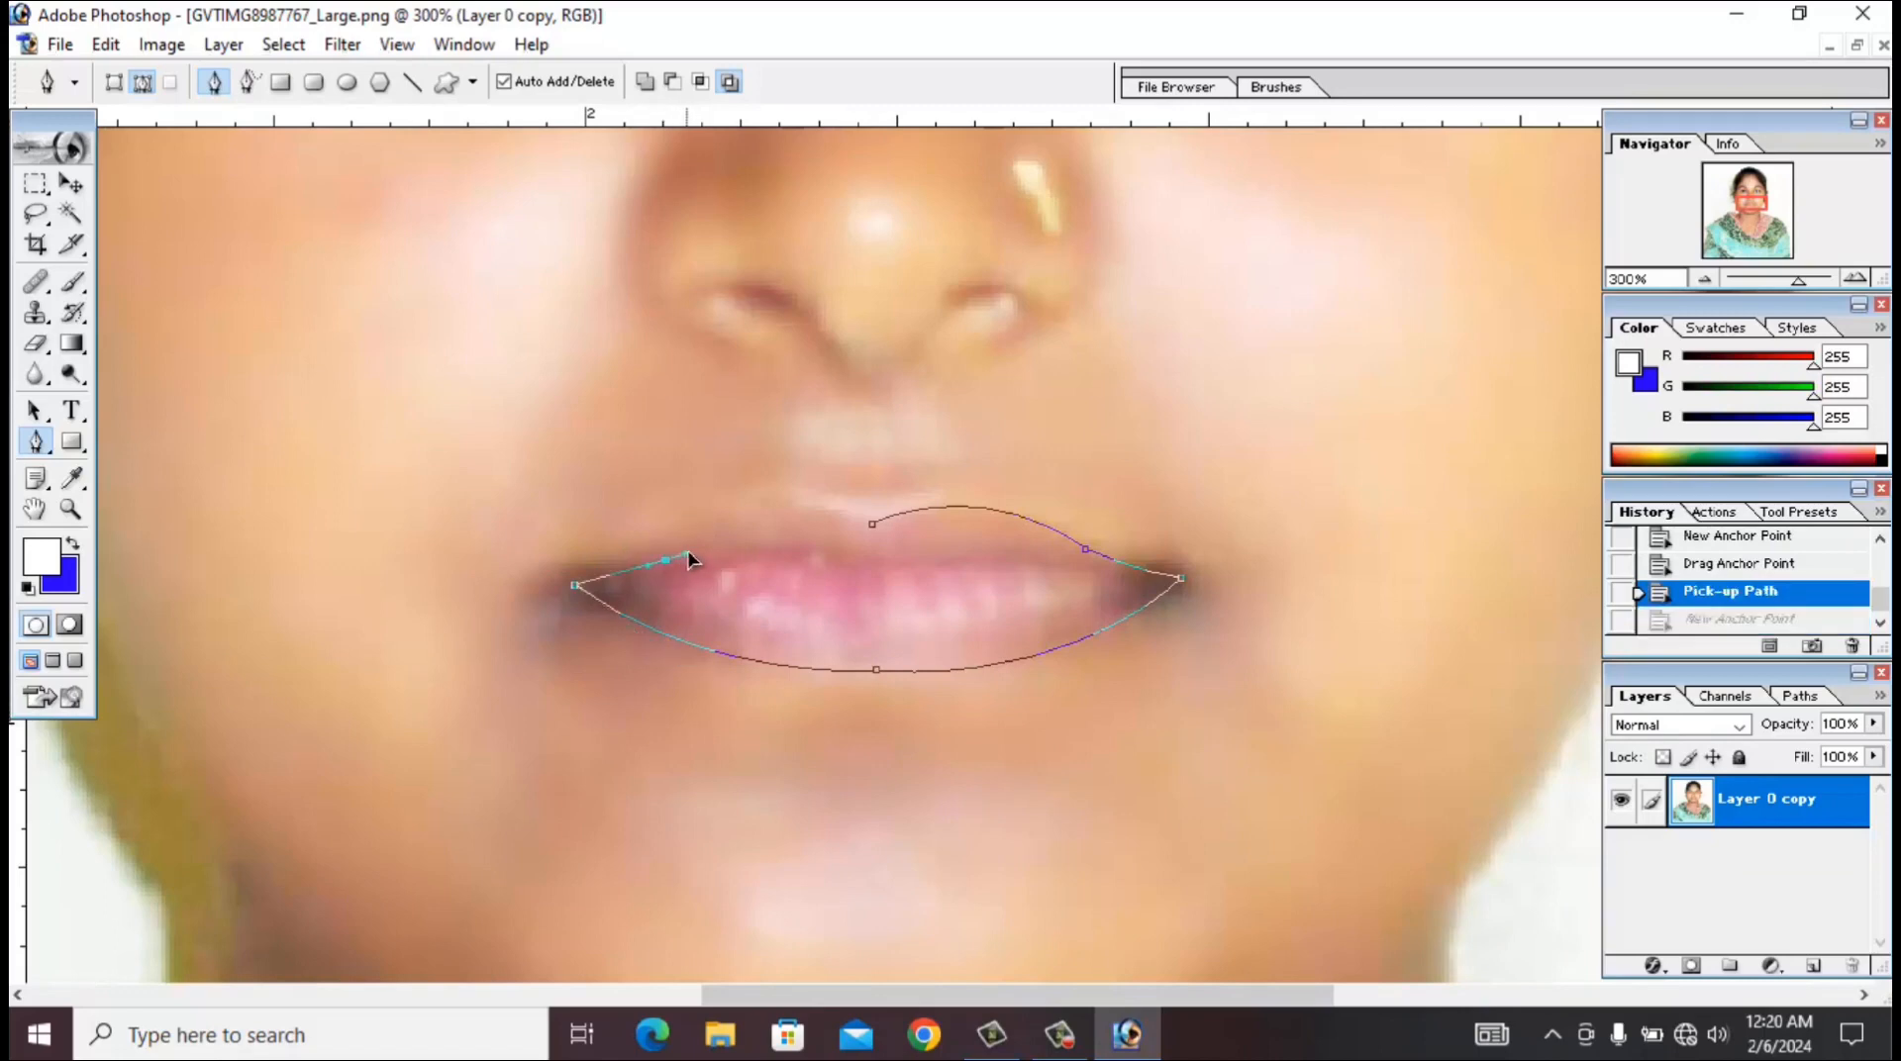
{"action": "left_click", "coordinate": [665, 560]}
{"action": "left_click_drag", "start_coordinate": [872, 524], "coordinate": [970, 579]}
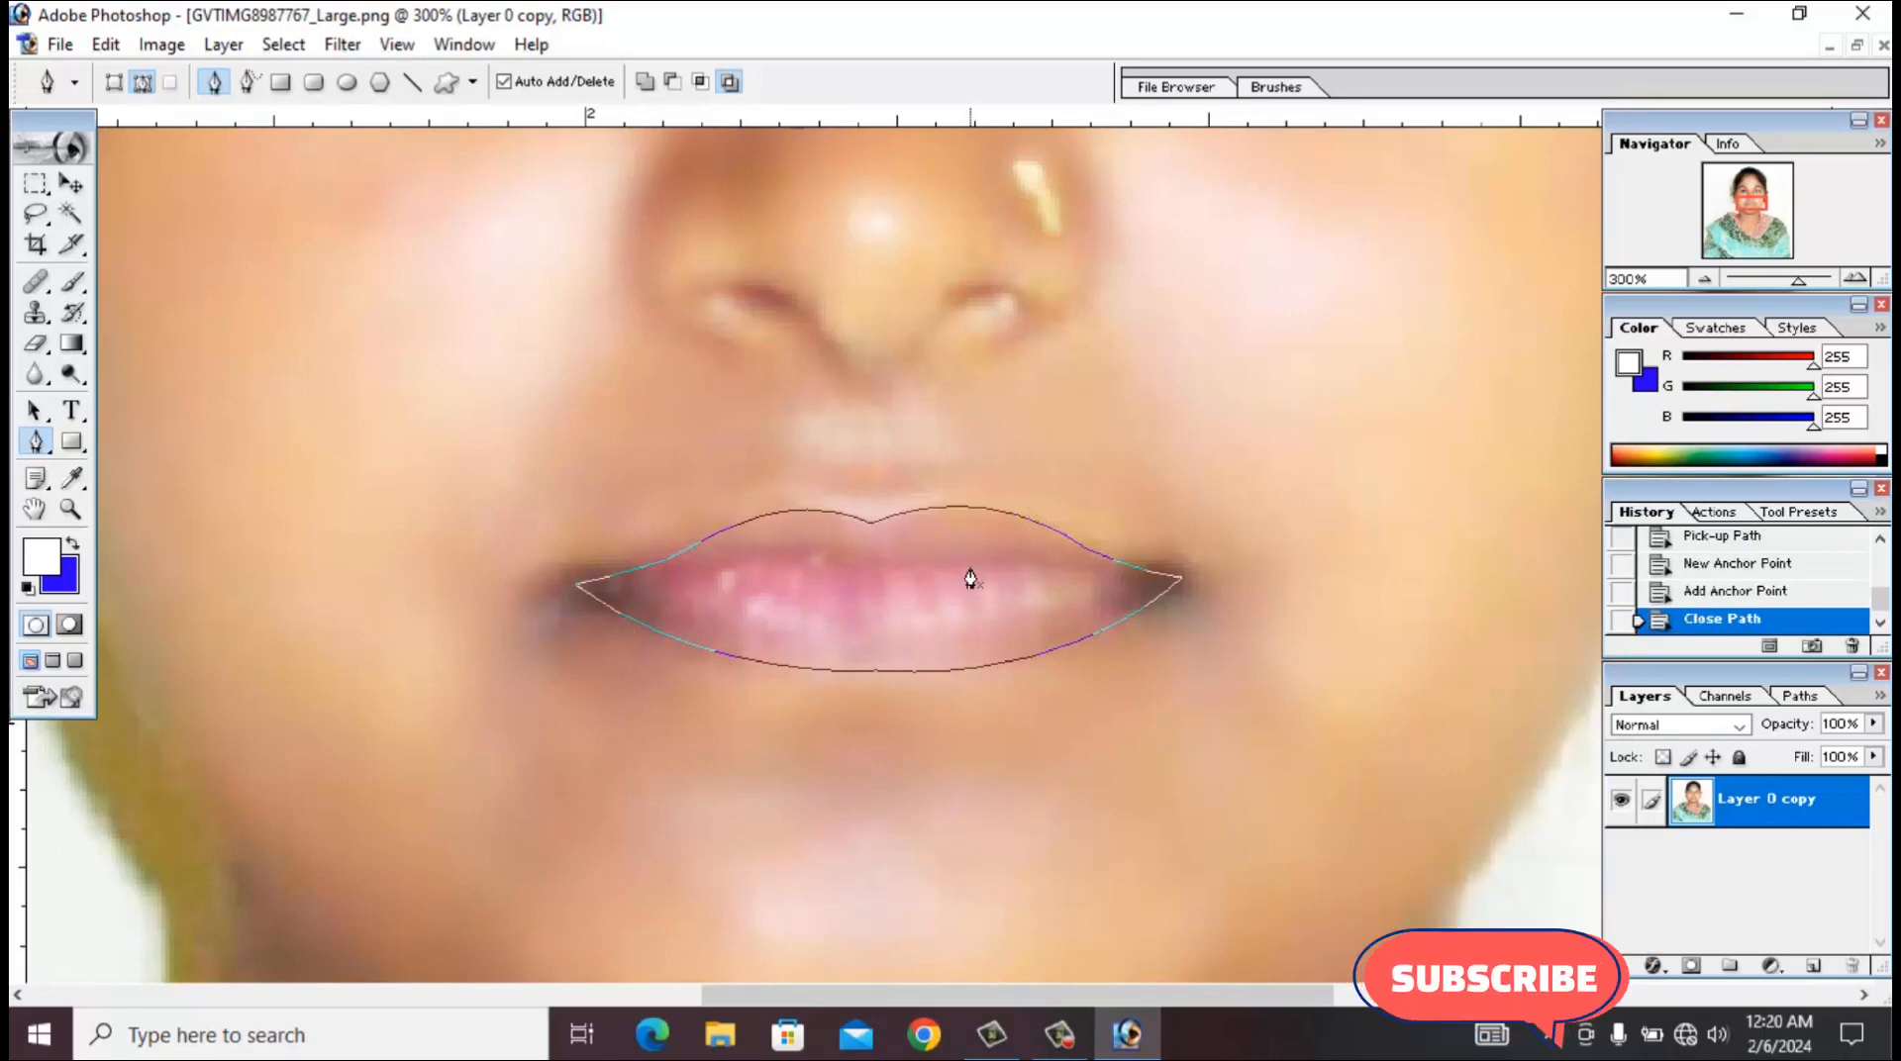
{"action": "key", "text": "ctrl+Return"}
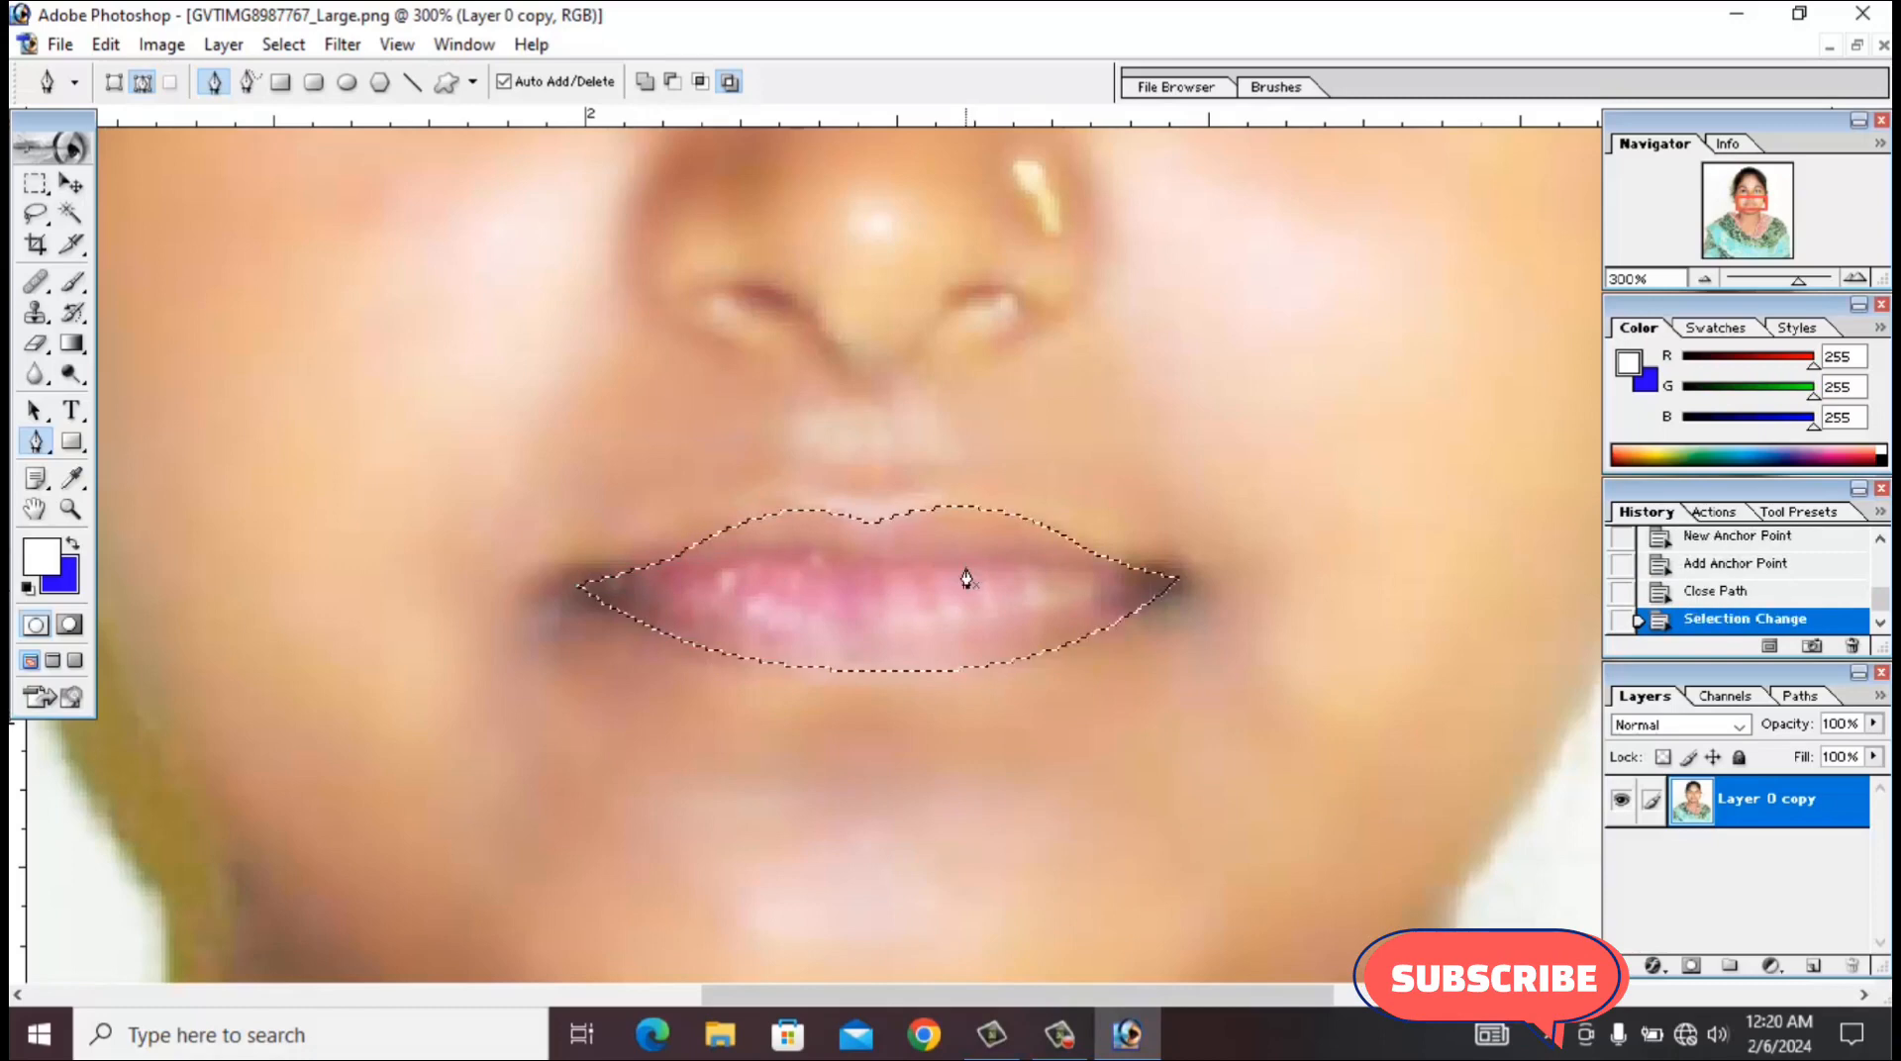
Feather the lip selection.
{"action": "left_click", "coordinate": [343, 44]}
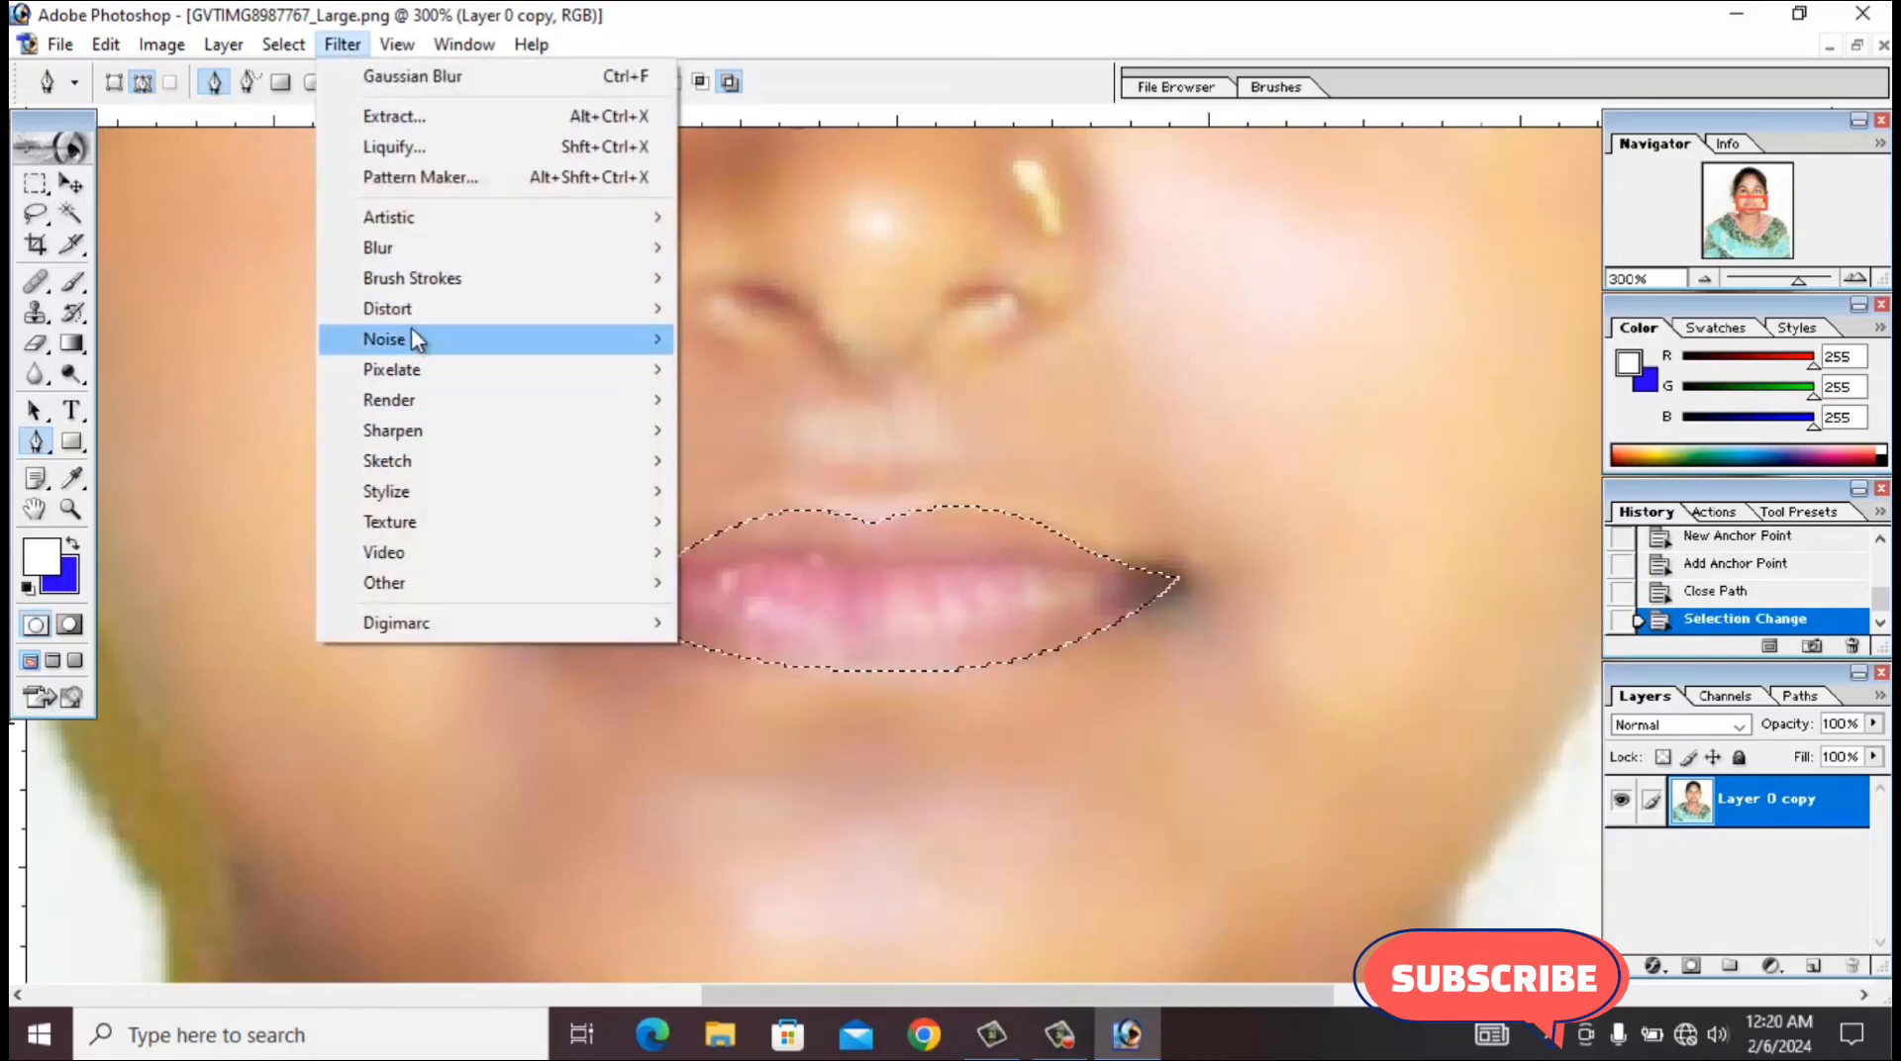
{"action": "mouse_move", "coordinate": [283, 43]}
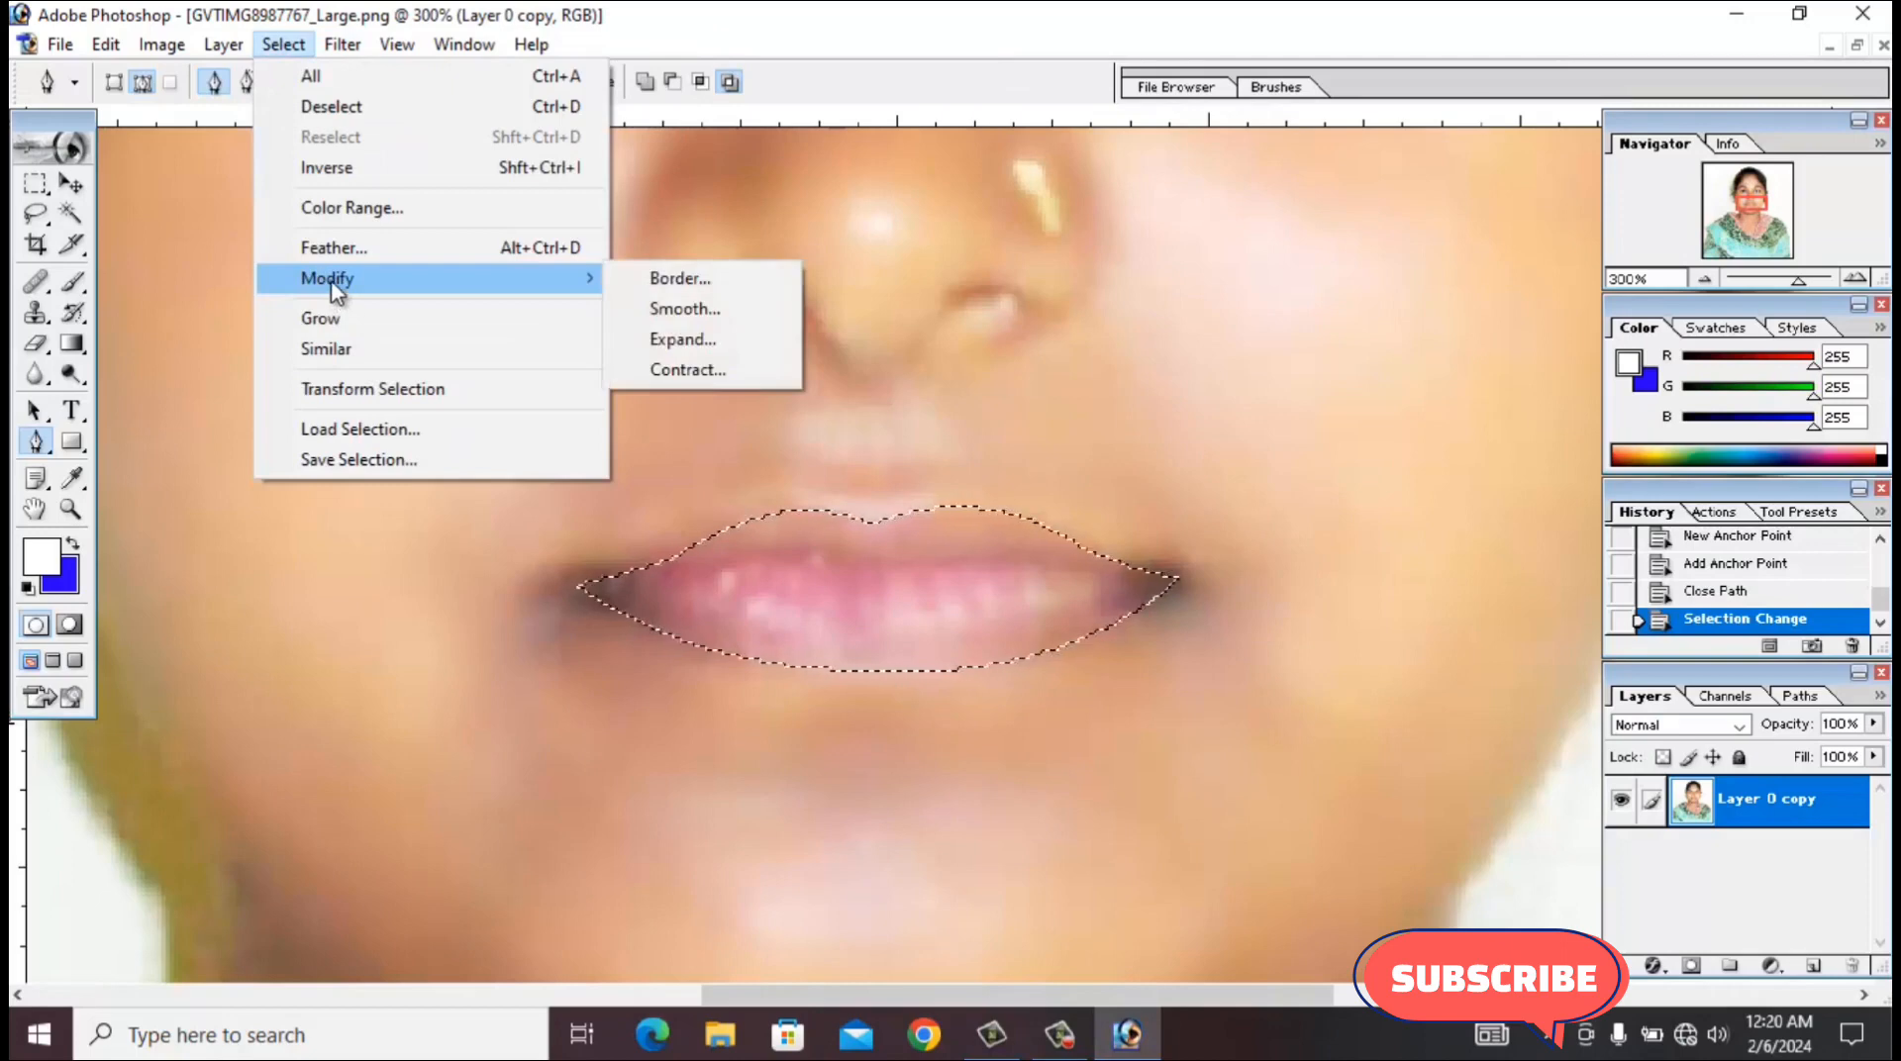
{"action": "left_click", "coordinate": [327, 248]}
{"action": "key", "text": "Return"}
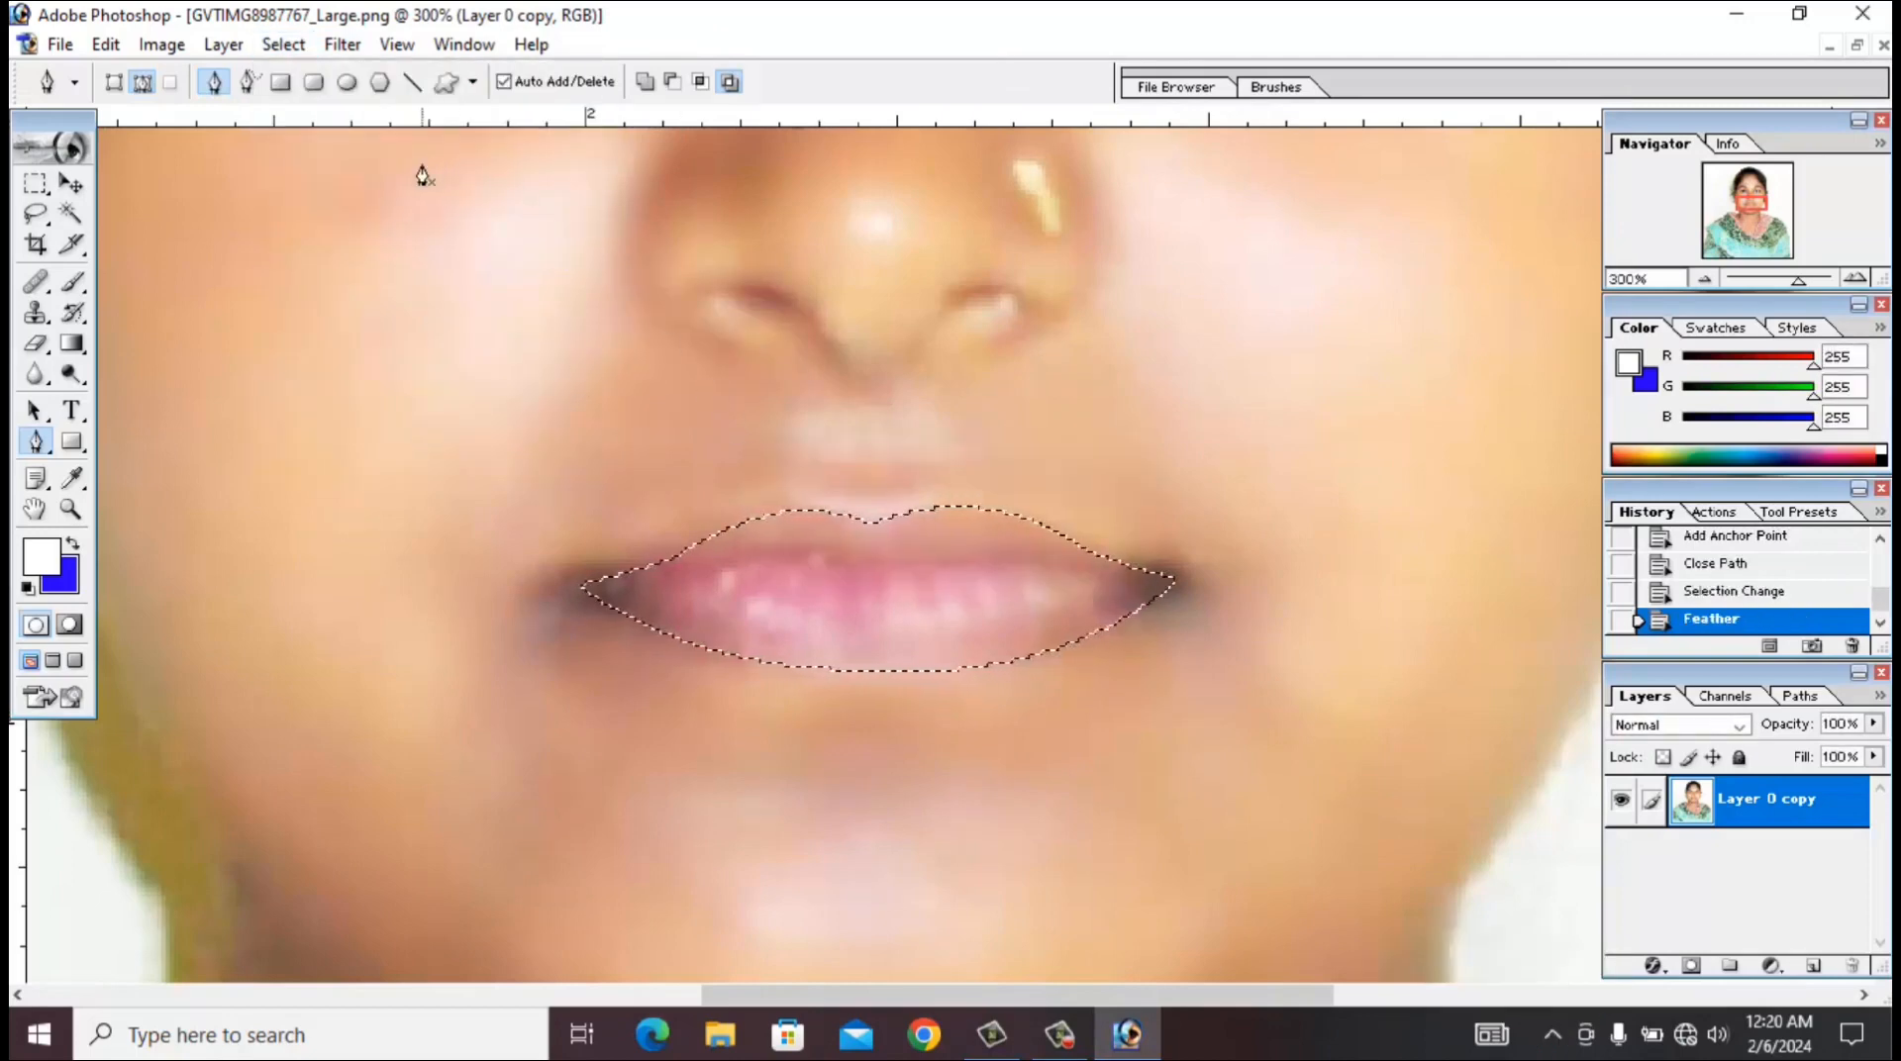
Redden the selected lips with the Variations adjustment, using More Red on the midtones.
{"action": "left_click", "coordinate": [161, 44]}
{"action": "mouse_move", "coordinate": [238, 115]}
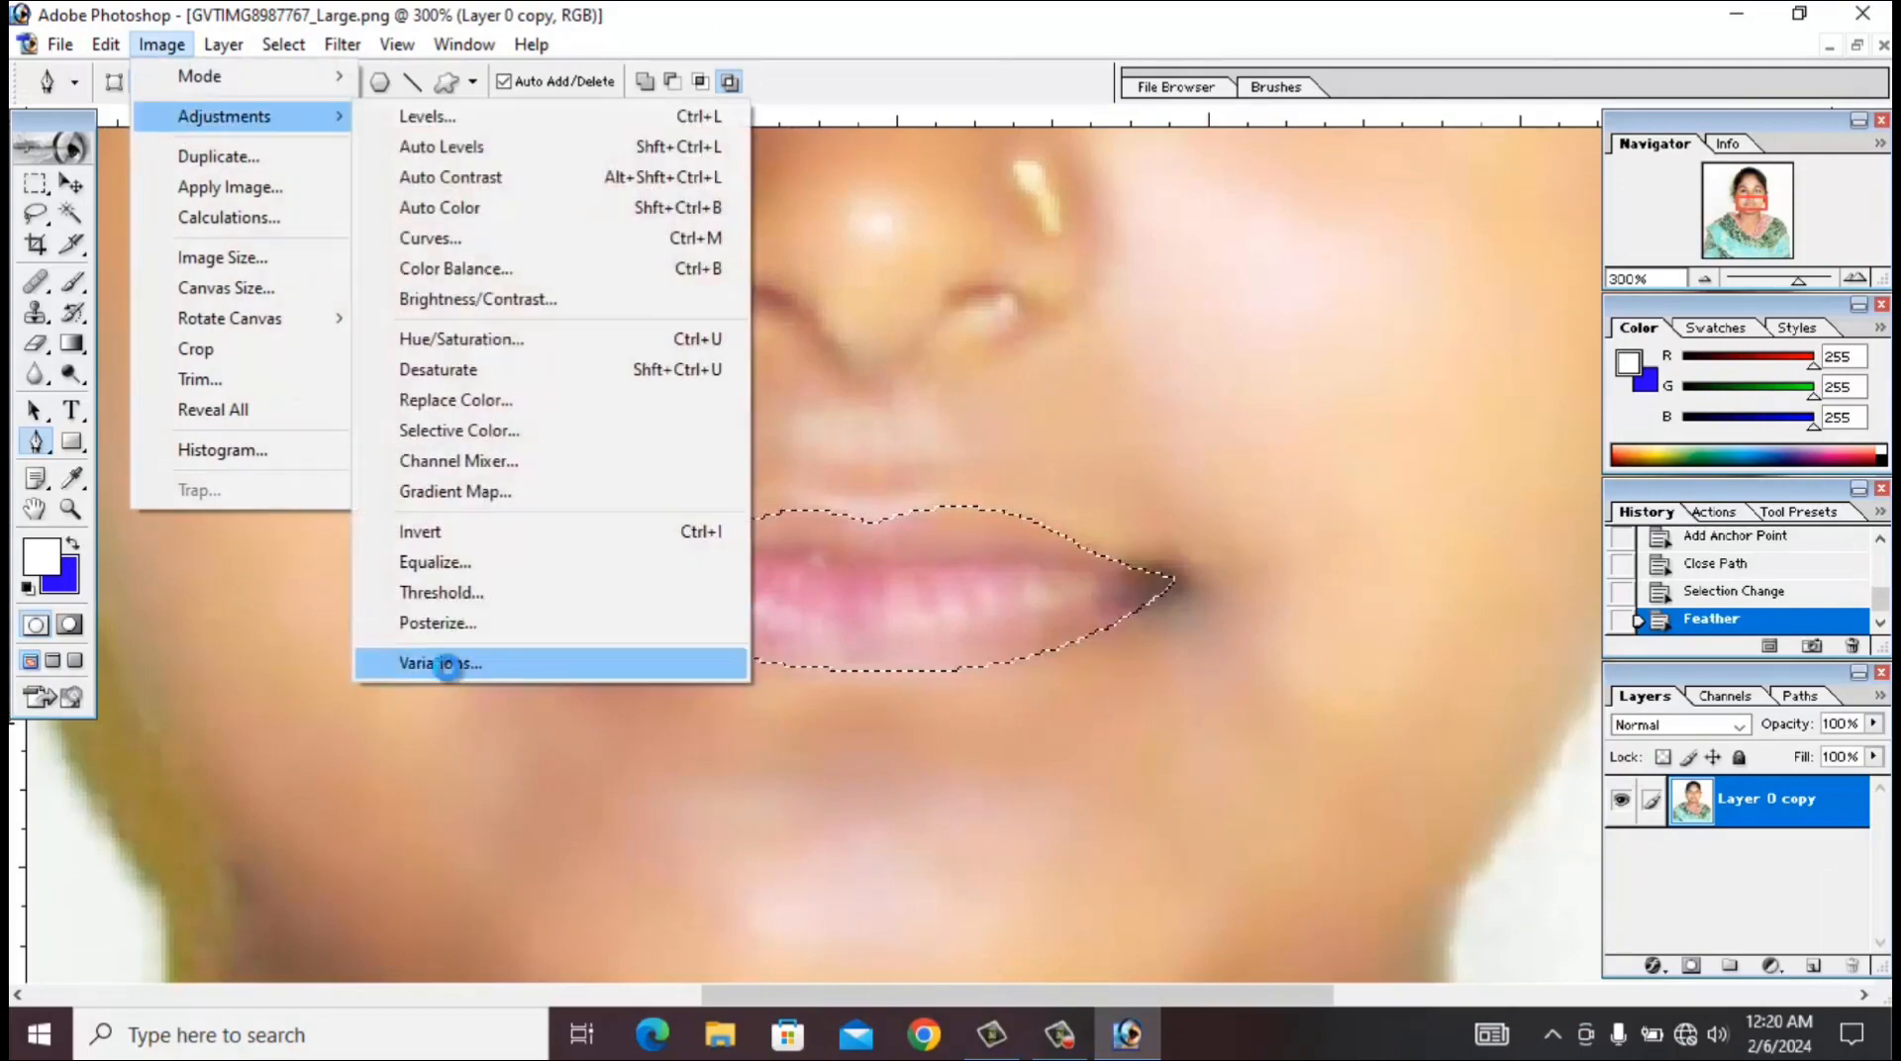
{"action": "left_click", "coordinate": [436, 661]}
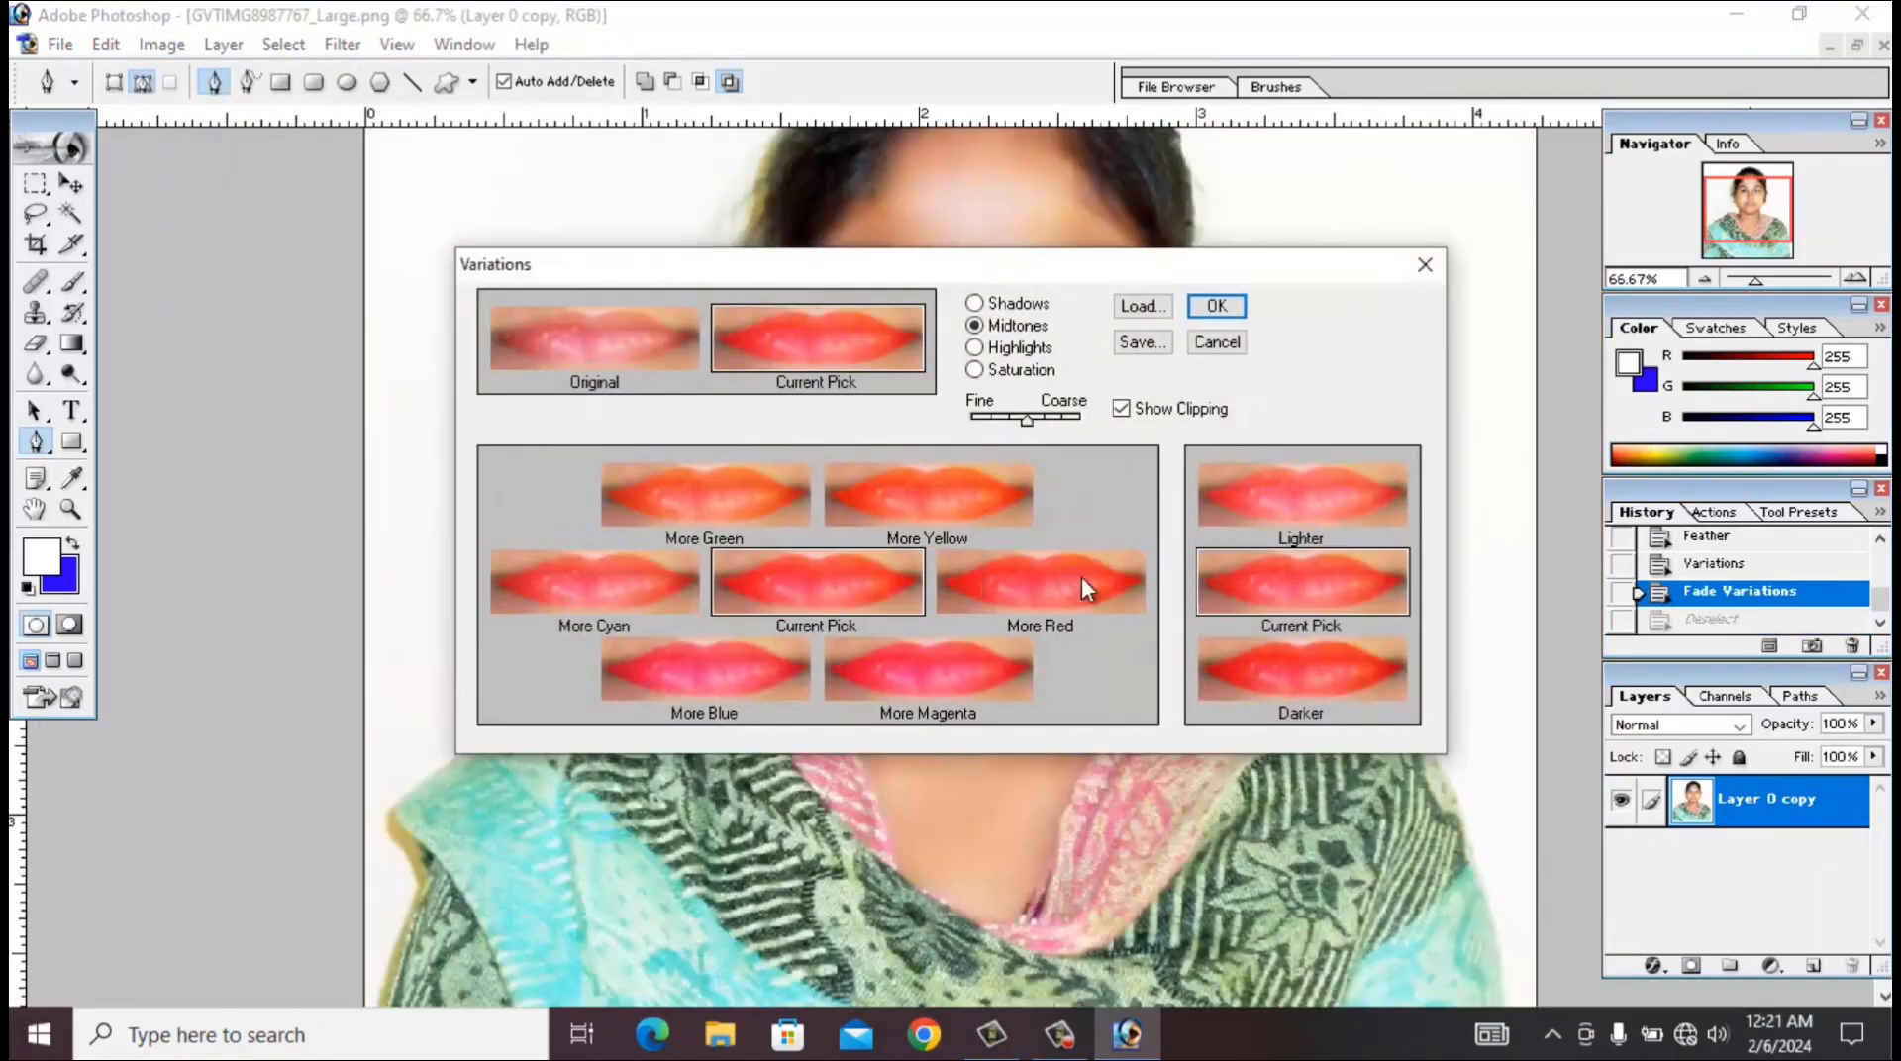
{"action": "left_click", "coordinate": [1216, 306]}
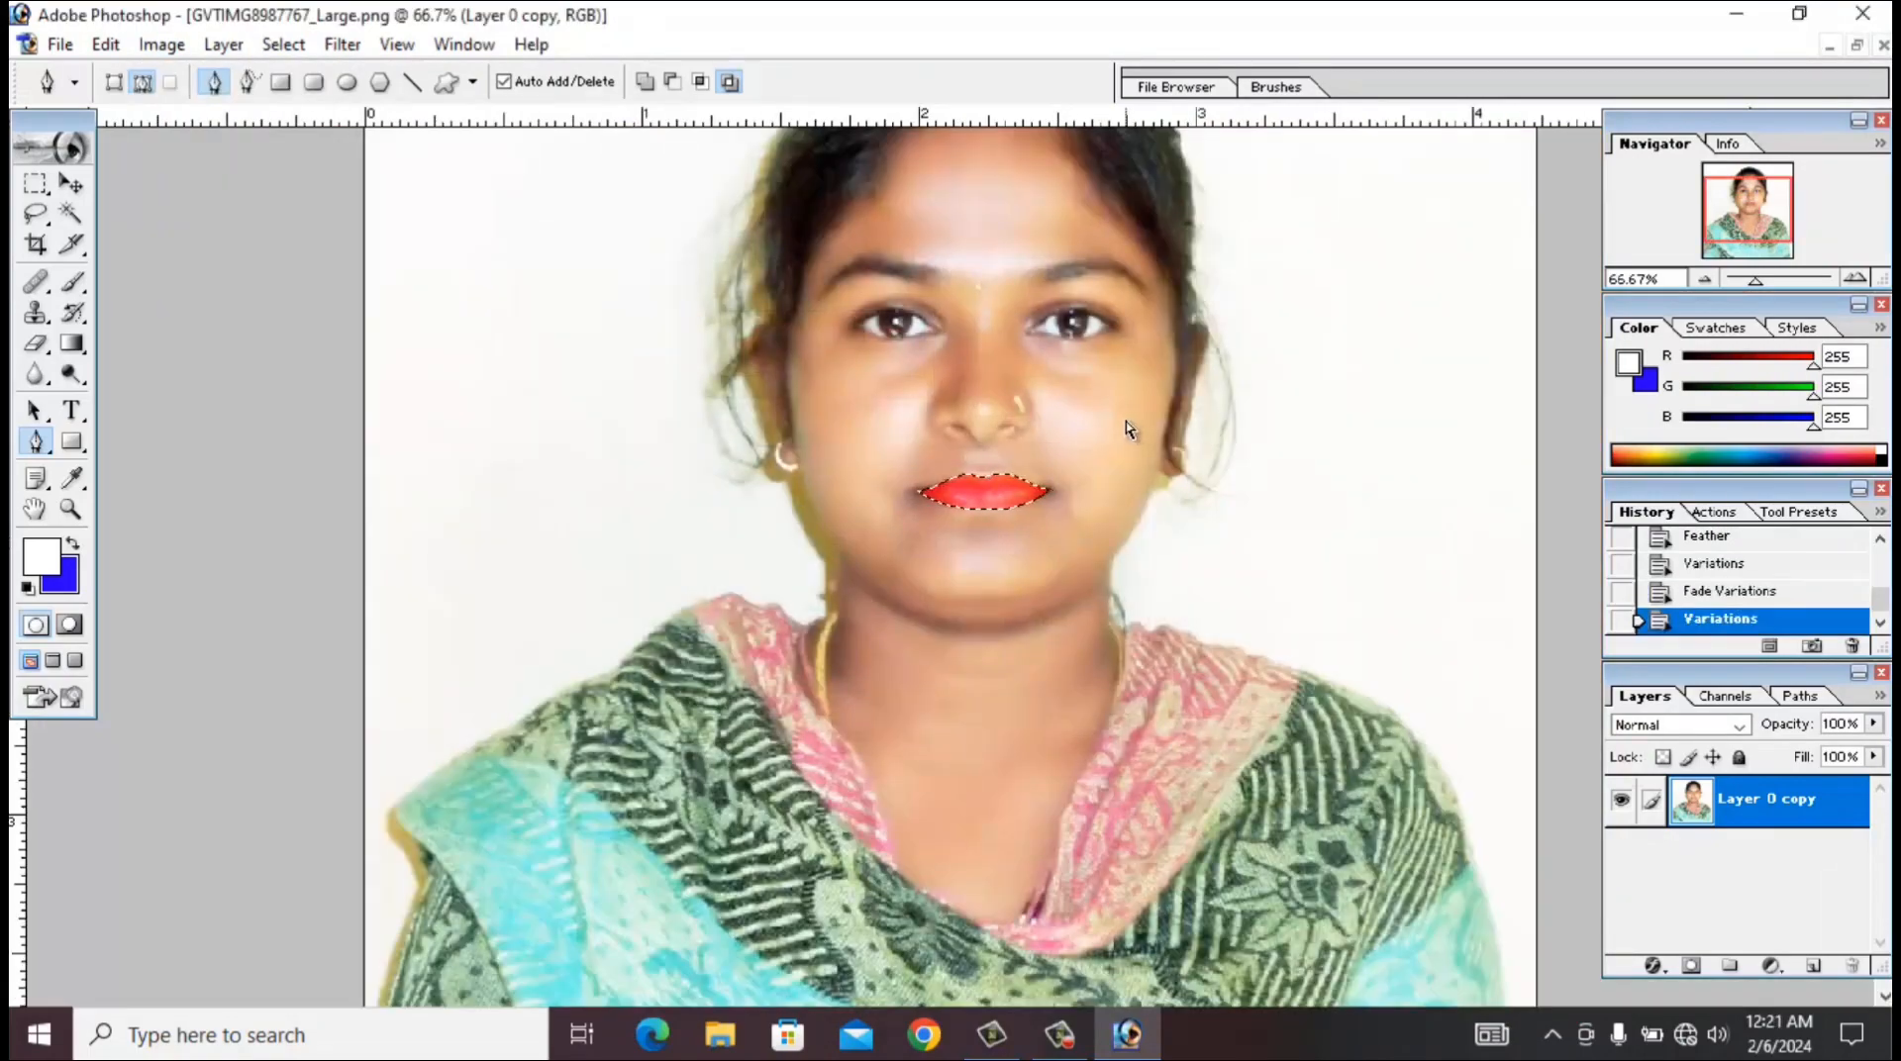
Fade the lip Variations to about 70% opacity in Normal mode and deselect the lips.
{"action": "key", "text": "ctrl+shift+f"}
{"action": "left_click_drag", "start_coordinate": [919, 441], "coordinate": [621, 471]}
{"action": "left_click_drag", "start_coordinate": [697, 535], "coordinate": [659, 538]}
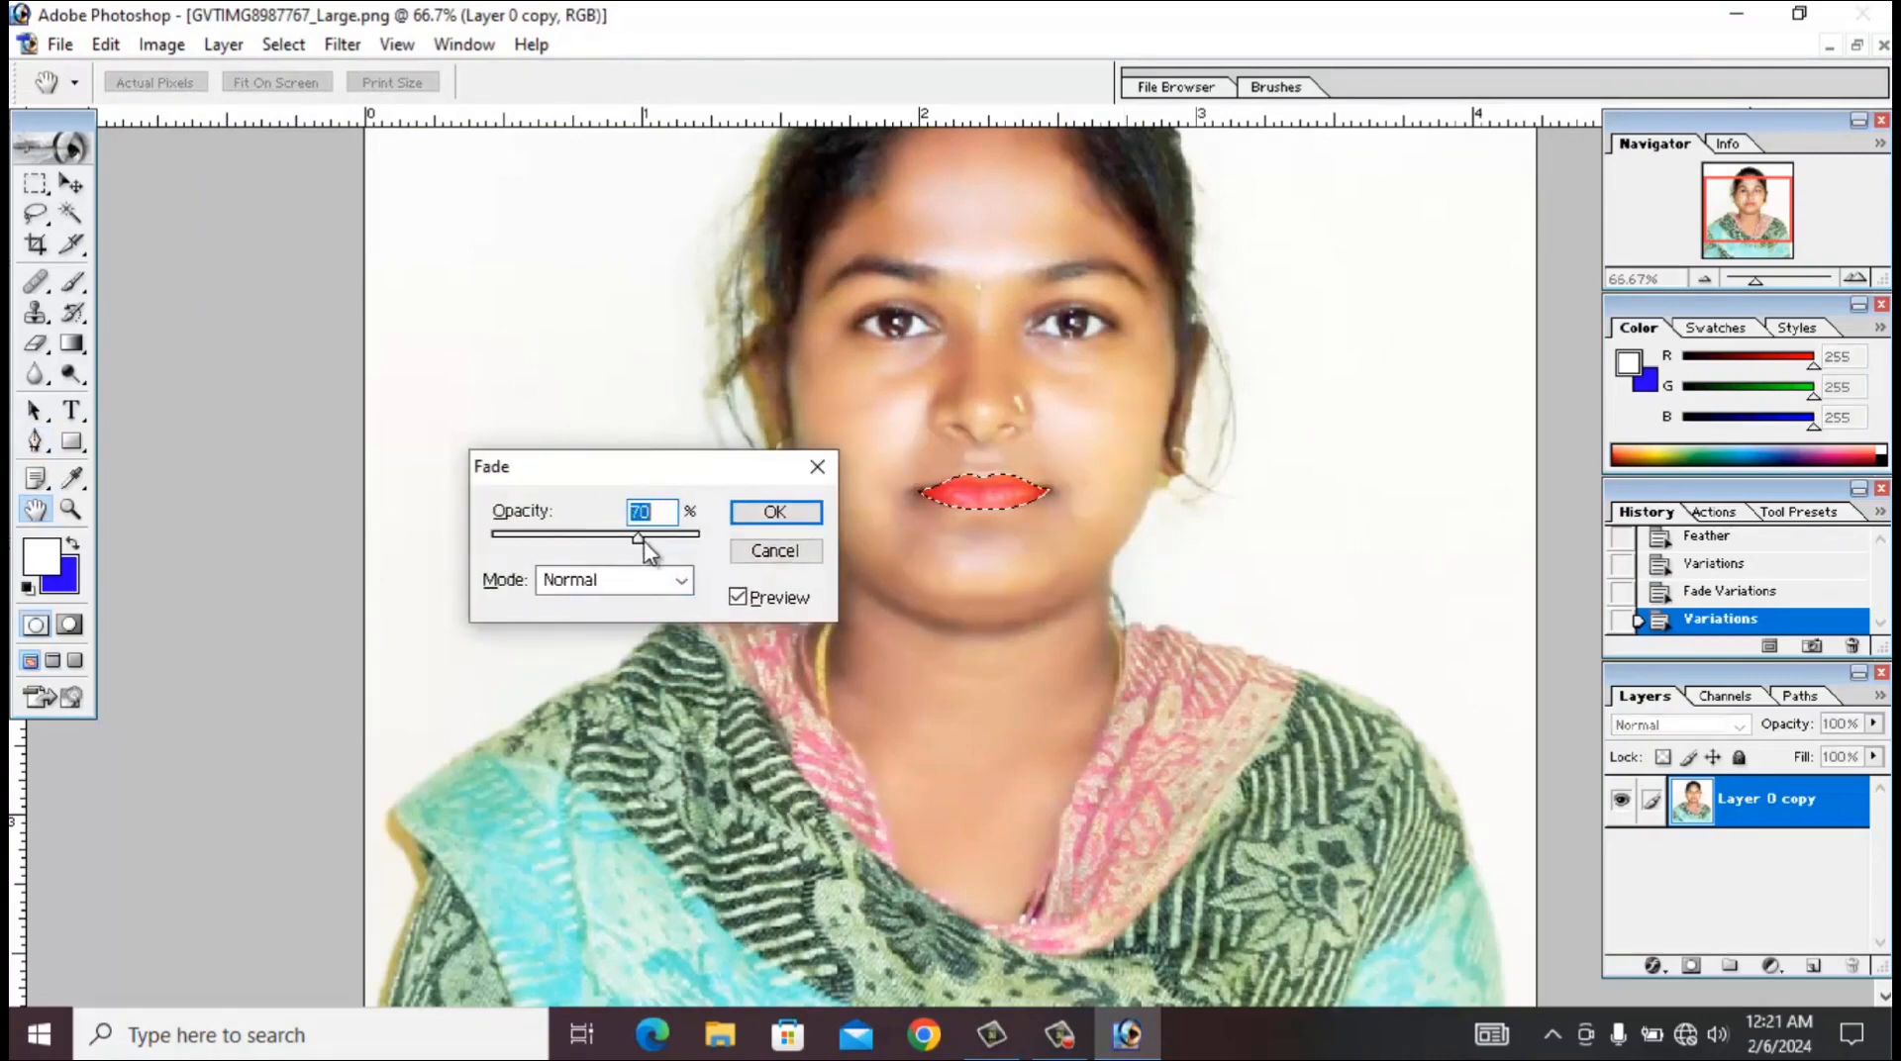
{"action": "left_click", "coordinate": [776, 513]}
{"action": "key", "text": "p"}
{"action": "key", "text": "ctrl+d"}
{"action": "key", "text": "ctrl+minus"}
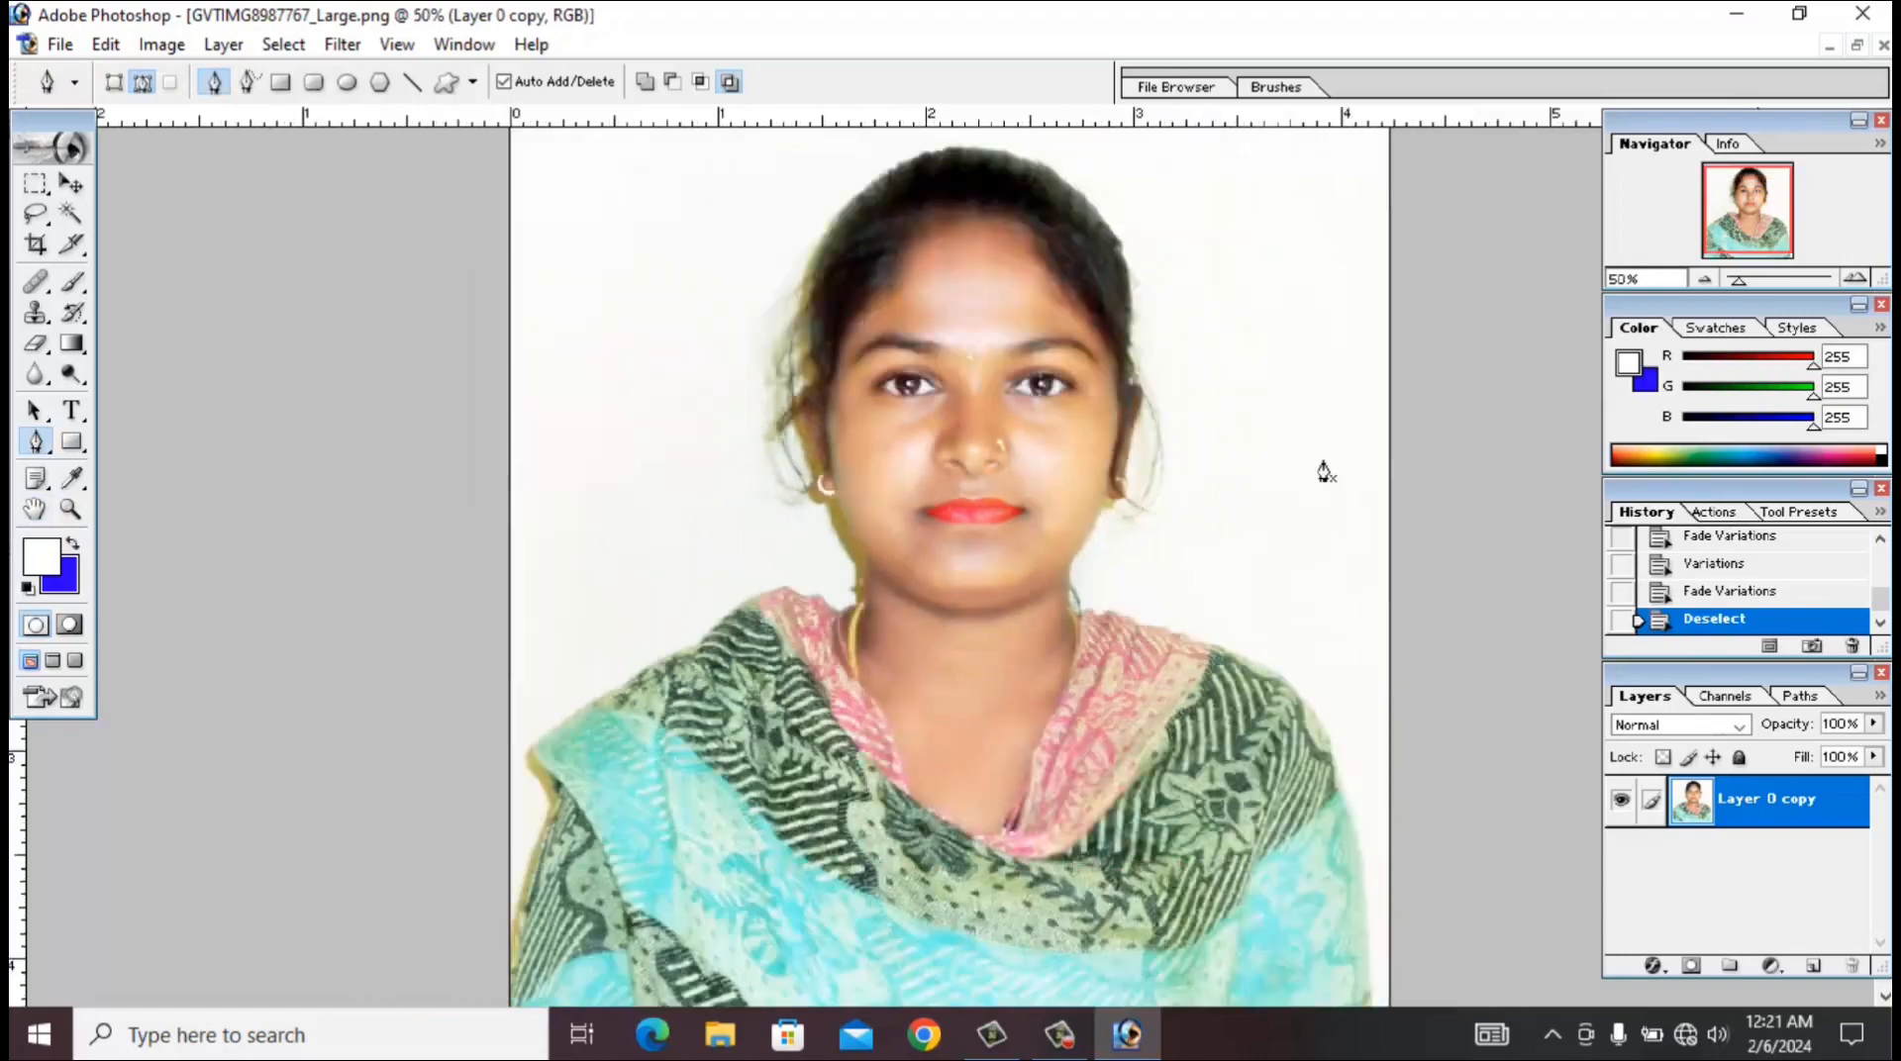
Start a Pen path up the outer sleeve on the side without the nose ring and trace over the shoulder to the pink scarf.
{"action": "scroll", "coordinate": [942, 426], "scroll_direction": "down", "scroll_amount": 1}
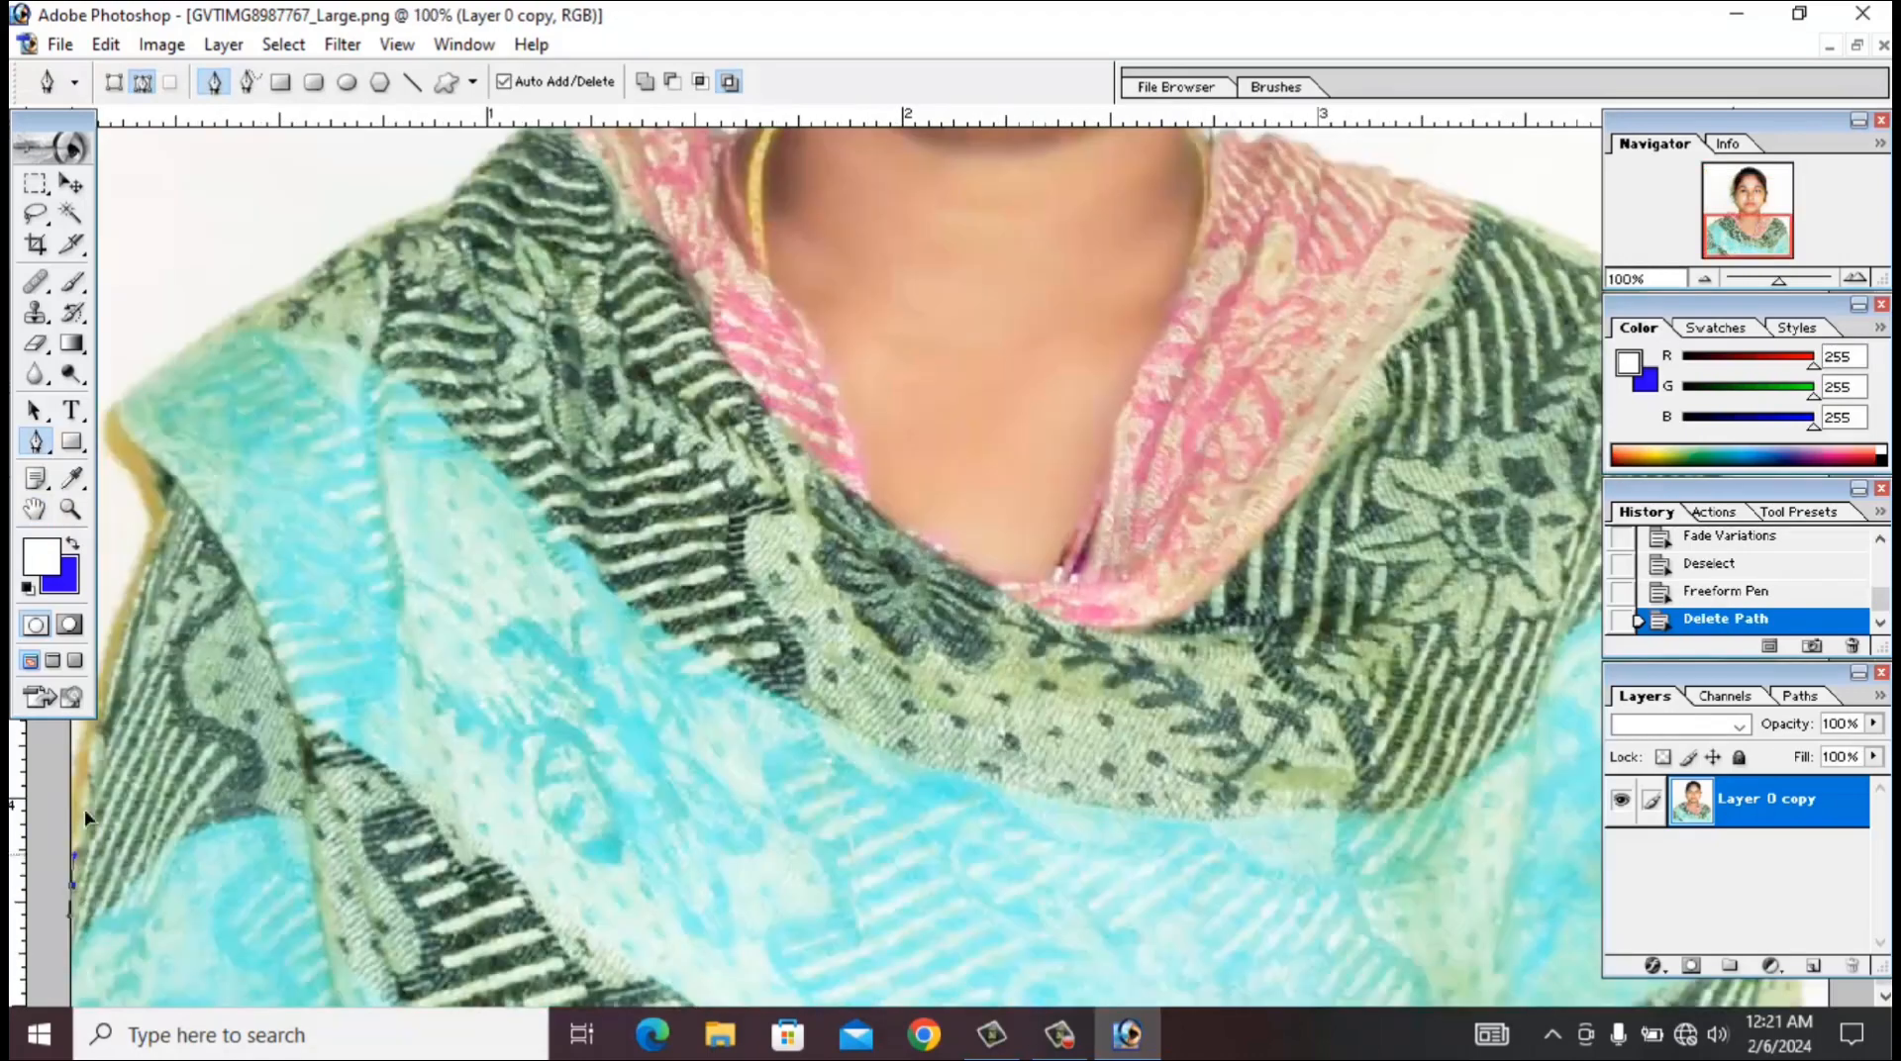
{"action": "scroll", "coordinate": [109, 762], "scroll_direction": "up", "scroll_amount": 4}
{"action": "left_click_drag", "start_coordinate": [94, 777], "coordinate": [141, 786]}
{"action": "left_click_drag", "start_coordinate": [176, 684], "coordinate": [122, 588]}
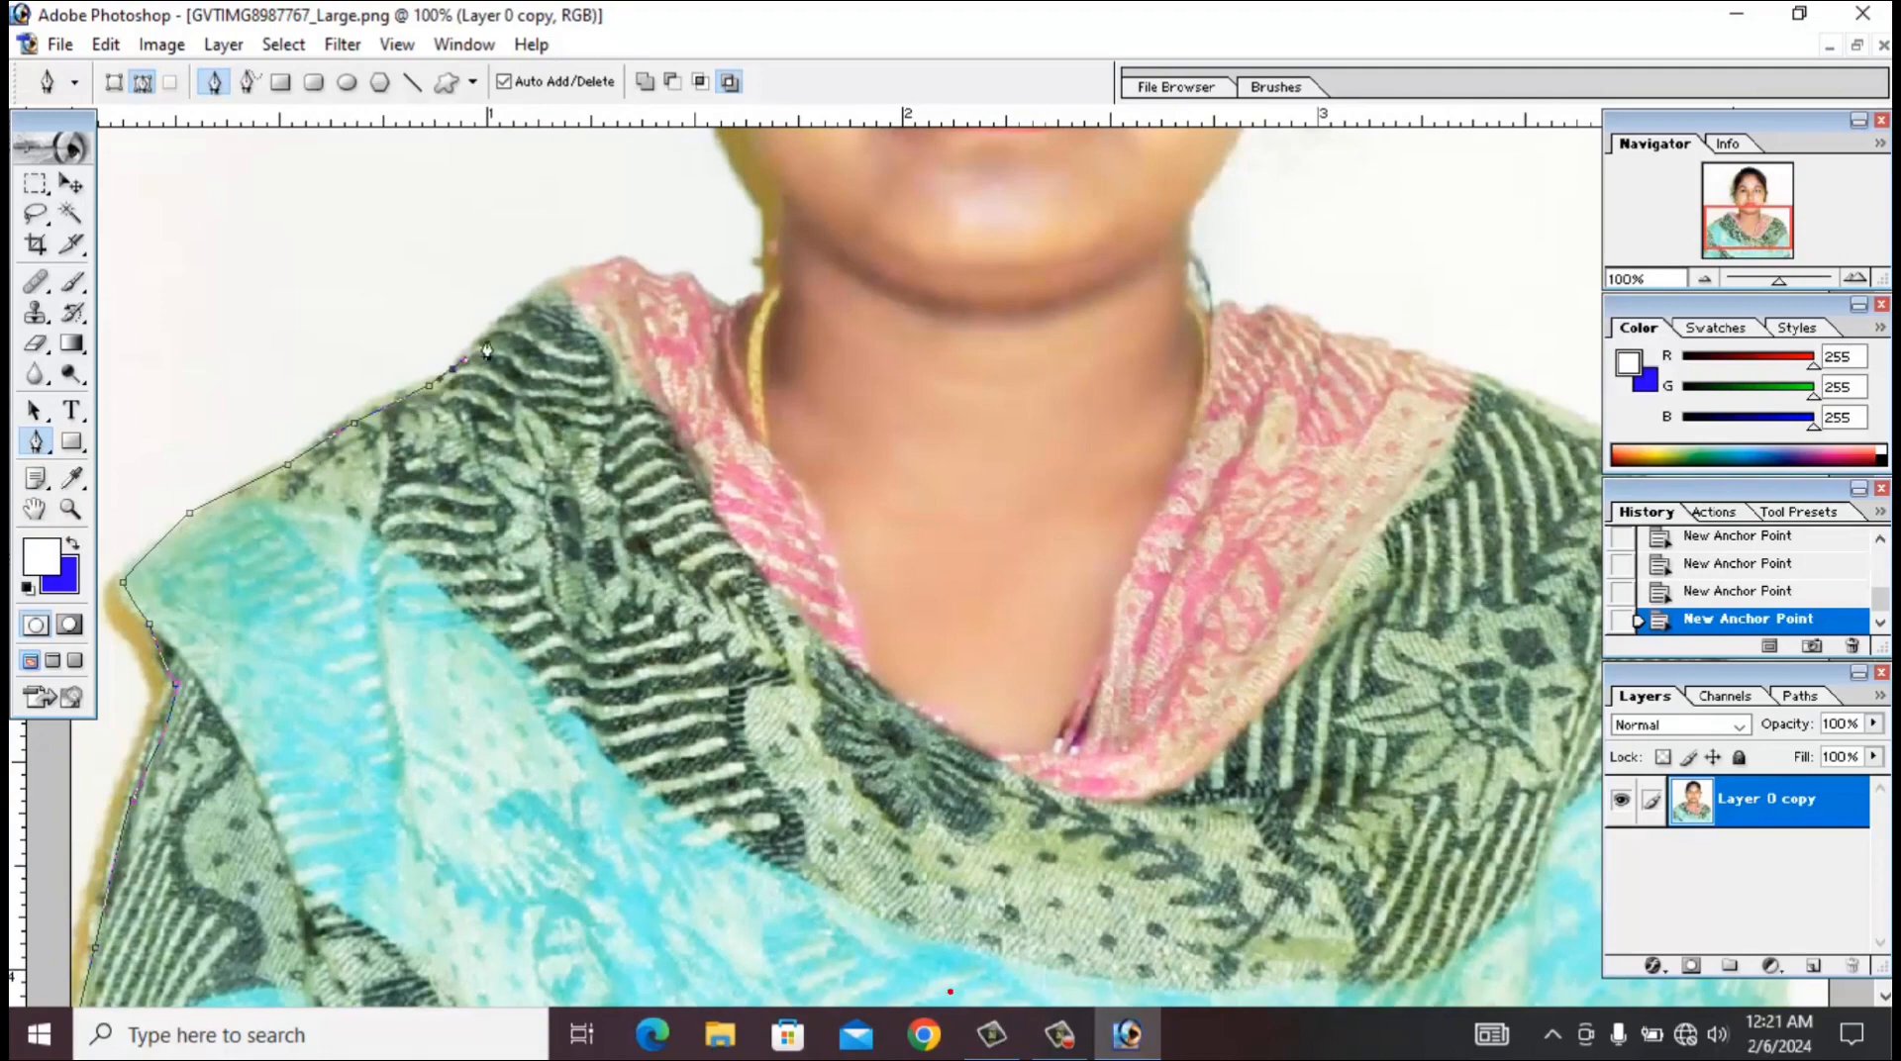
{"action": "left_click_drag", "start_coordinate": [486, 341], "coordinate": [575, 272]}
{"action": "left_click_drag", "start_coordinate": [606, 268], "coordinate": [617, 266]}
Trace the path along the upper edge of the pink scarf to the necklace at the neck.
{"action": "left_click_drag", "start_coordinate": [524, 205], "coordinate": [923, 415]}
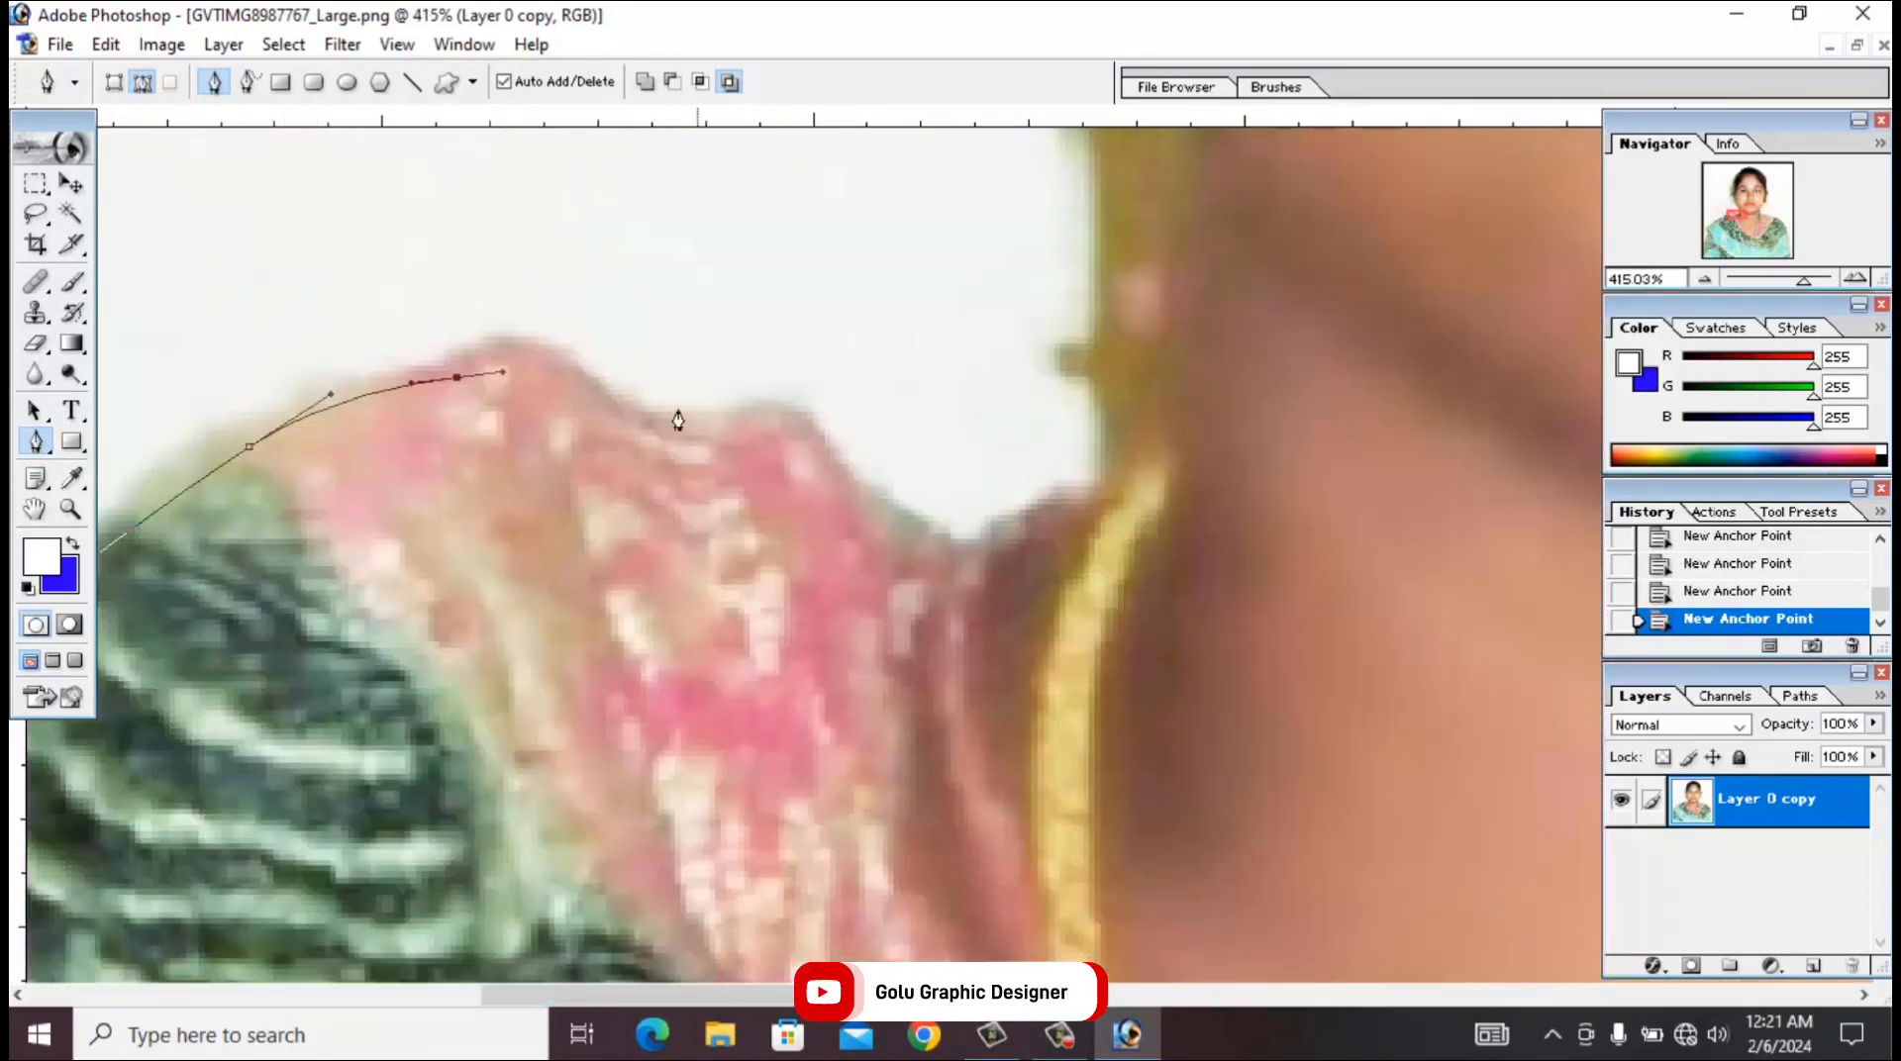
{"action": "left_click_drag", "start_coordinate": [631, 412], "coordinate": [686, 450]}
{"action": "left_click_drag", "start_coordinate": [950, 543], "coordinate": [963, 545]}
{"action": "left_click_drag", "start_coordinate": [1018, 527], "coordinate": [899, 655]}
{"action": "key", "text": "ctrl+z"}
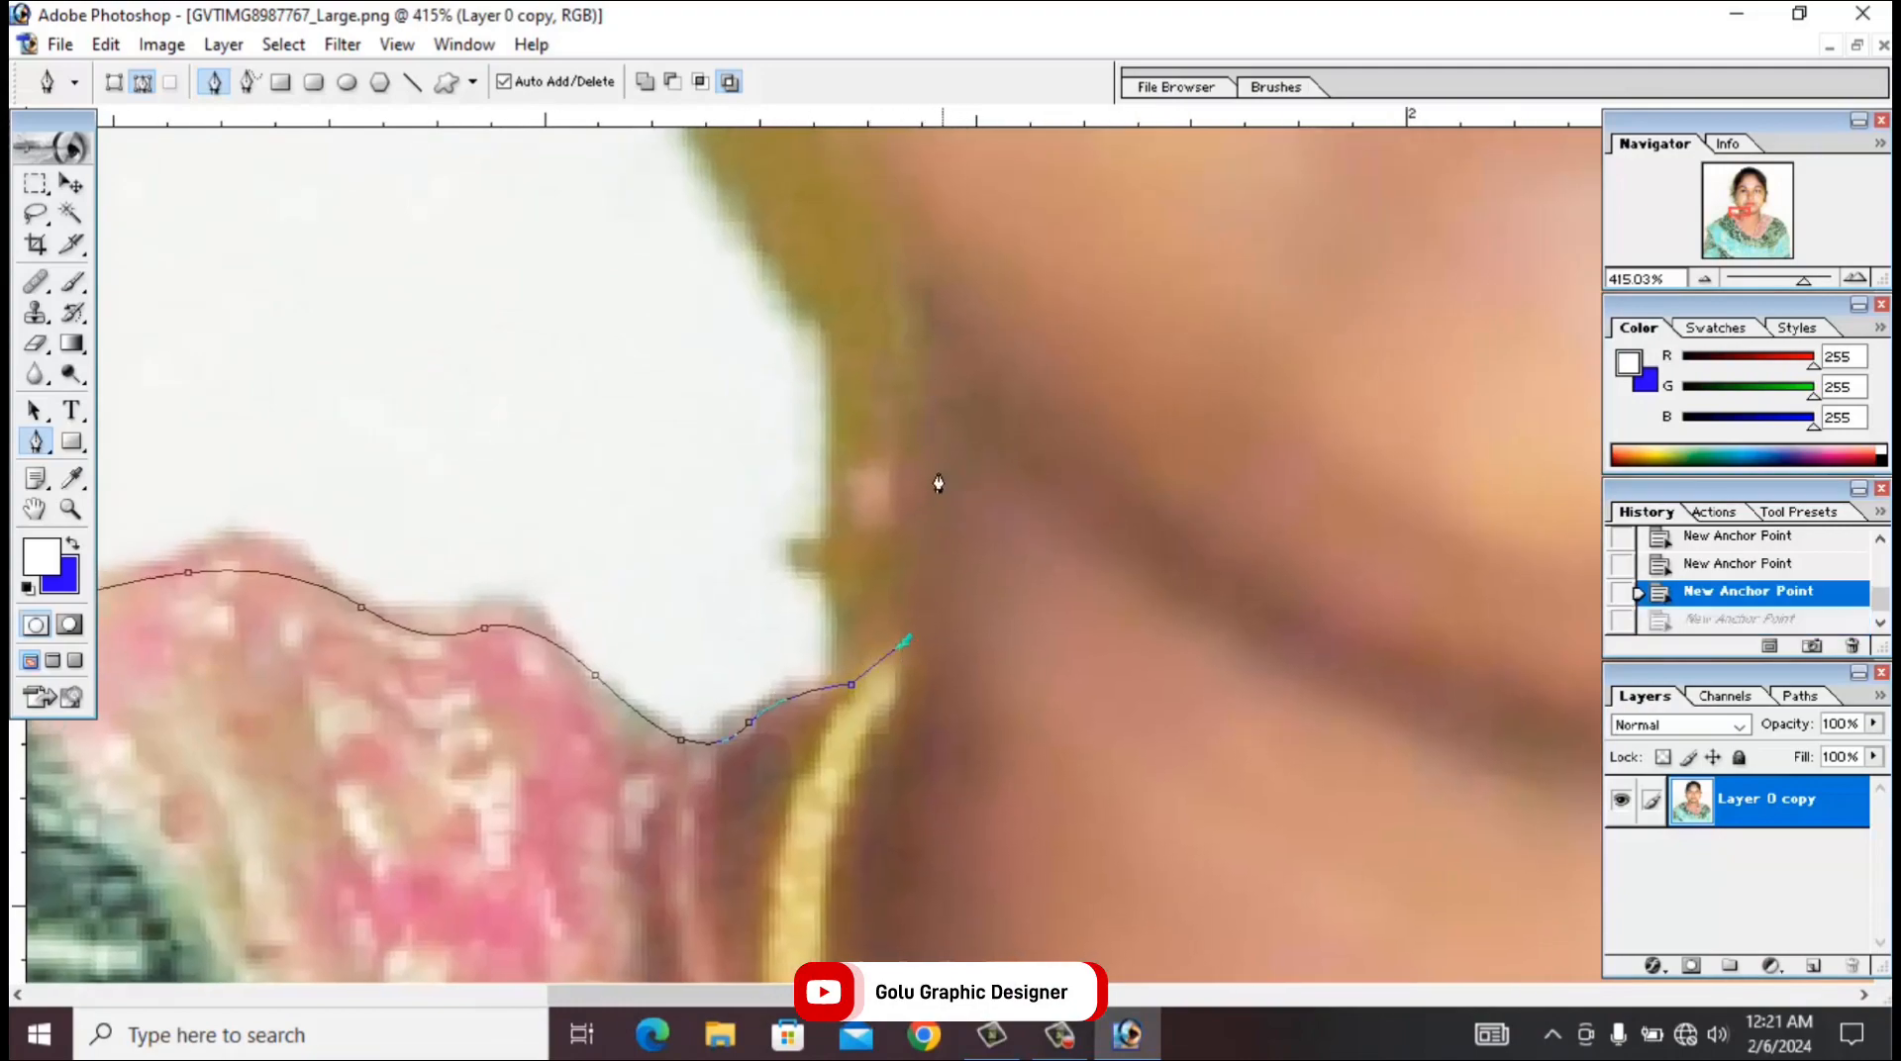
Continue the path up the neck and jaw to the hoop earring and trace around its outer edge, leaving out the yellowish fringe.
{"action": "left_click_drag", "start_coordinate": [935, 456], "coordinate": [934, 431]}
{"action": "left_click_drag", "start_coordinate": [950, 329], "coordinate": [954, 302]}
{"action": "left_click_drag", "start_coordinate": [955, 304], "coordinate": [912, 680]}
{"action": "key", "text": "ctrl+z"}
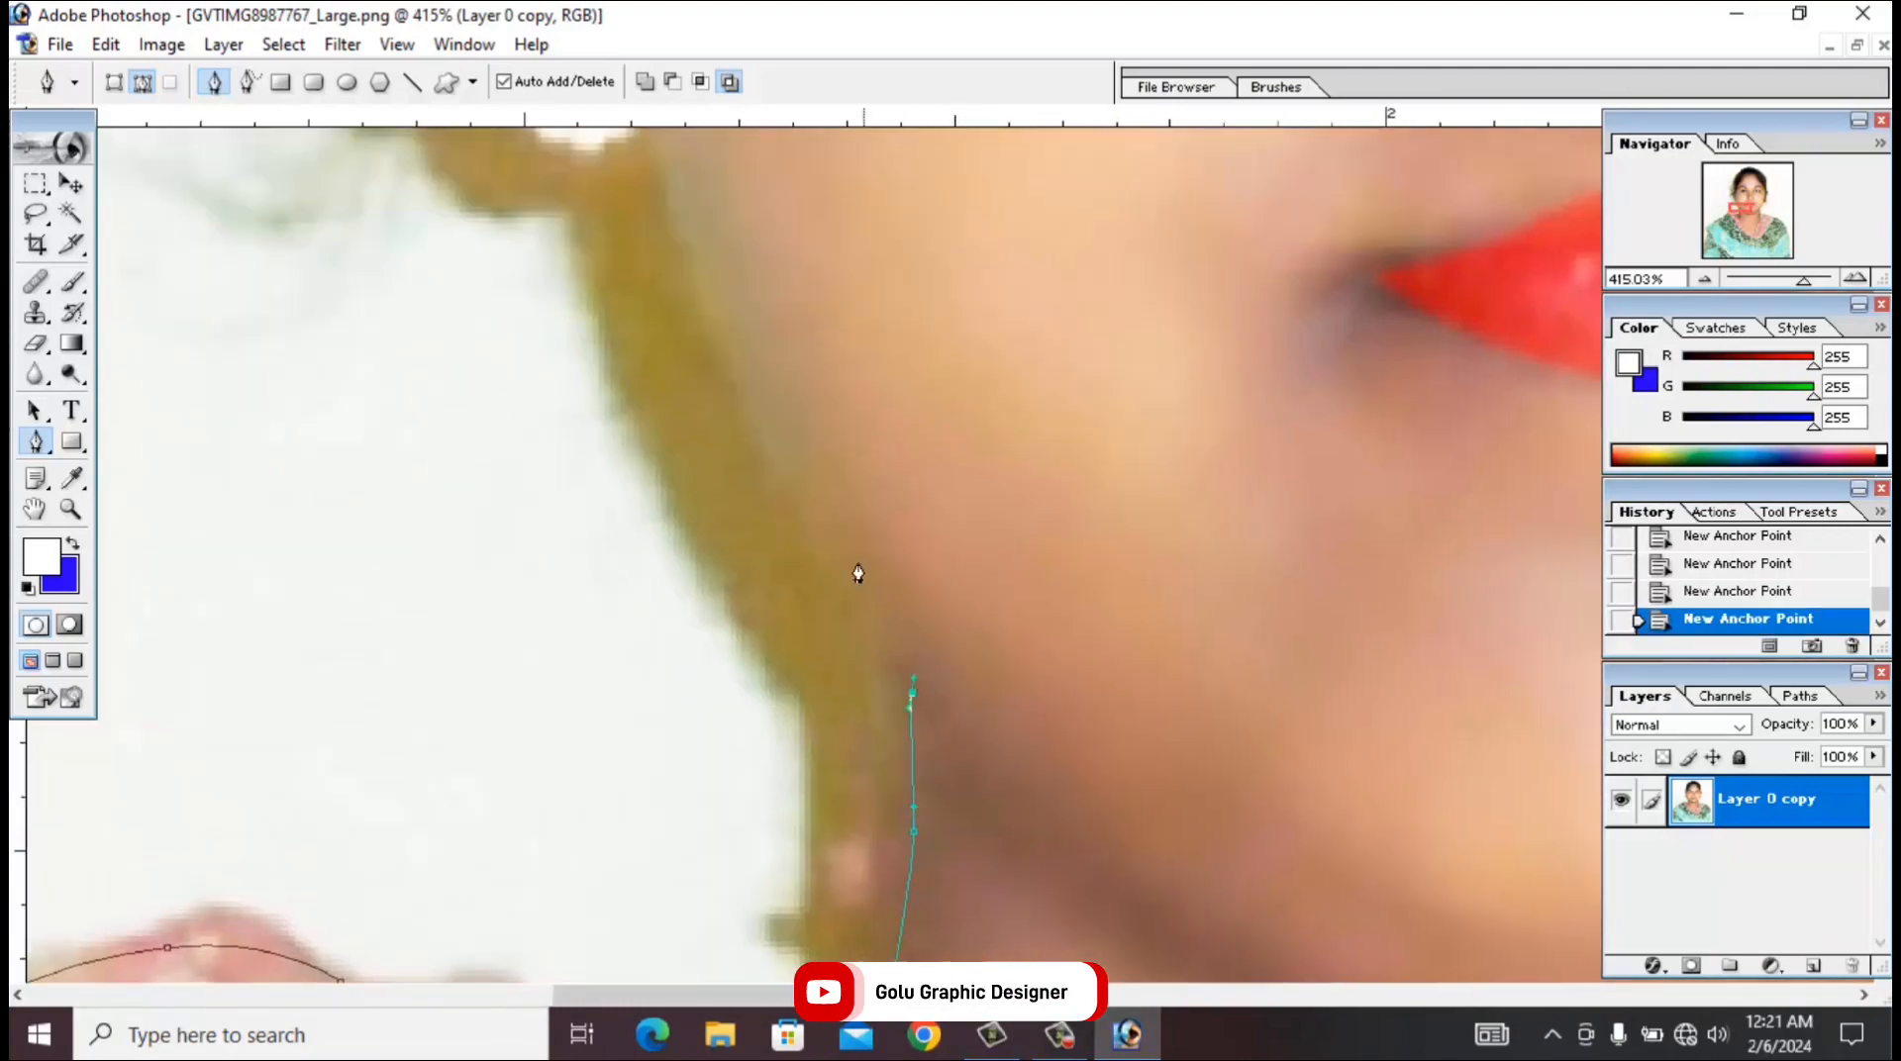
{"action": "left_click_drag", "start_coordinate": [716, 354], "coordinate": [847, 815]}
{"action": "left_click", "coordinate": [783, 579]}
{"action": "left_click", "coordinate": [767, 530]}
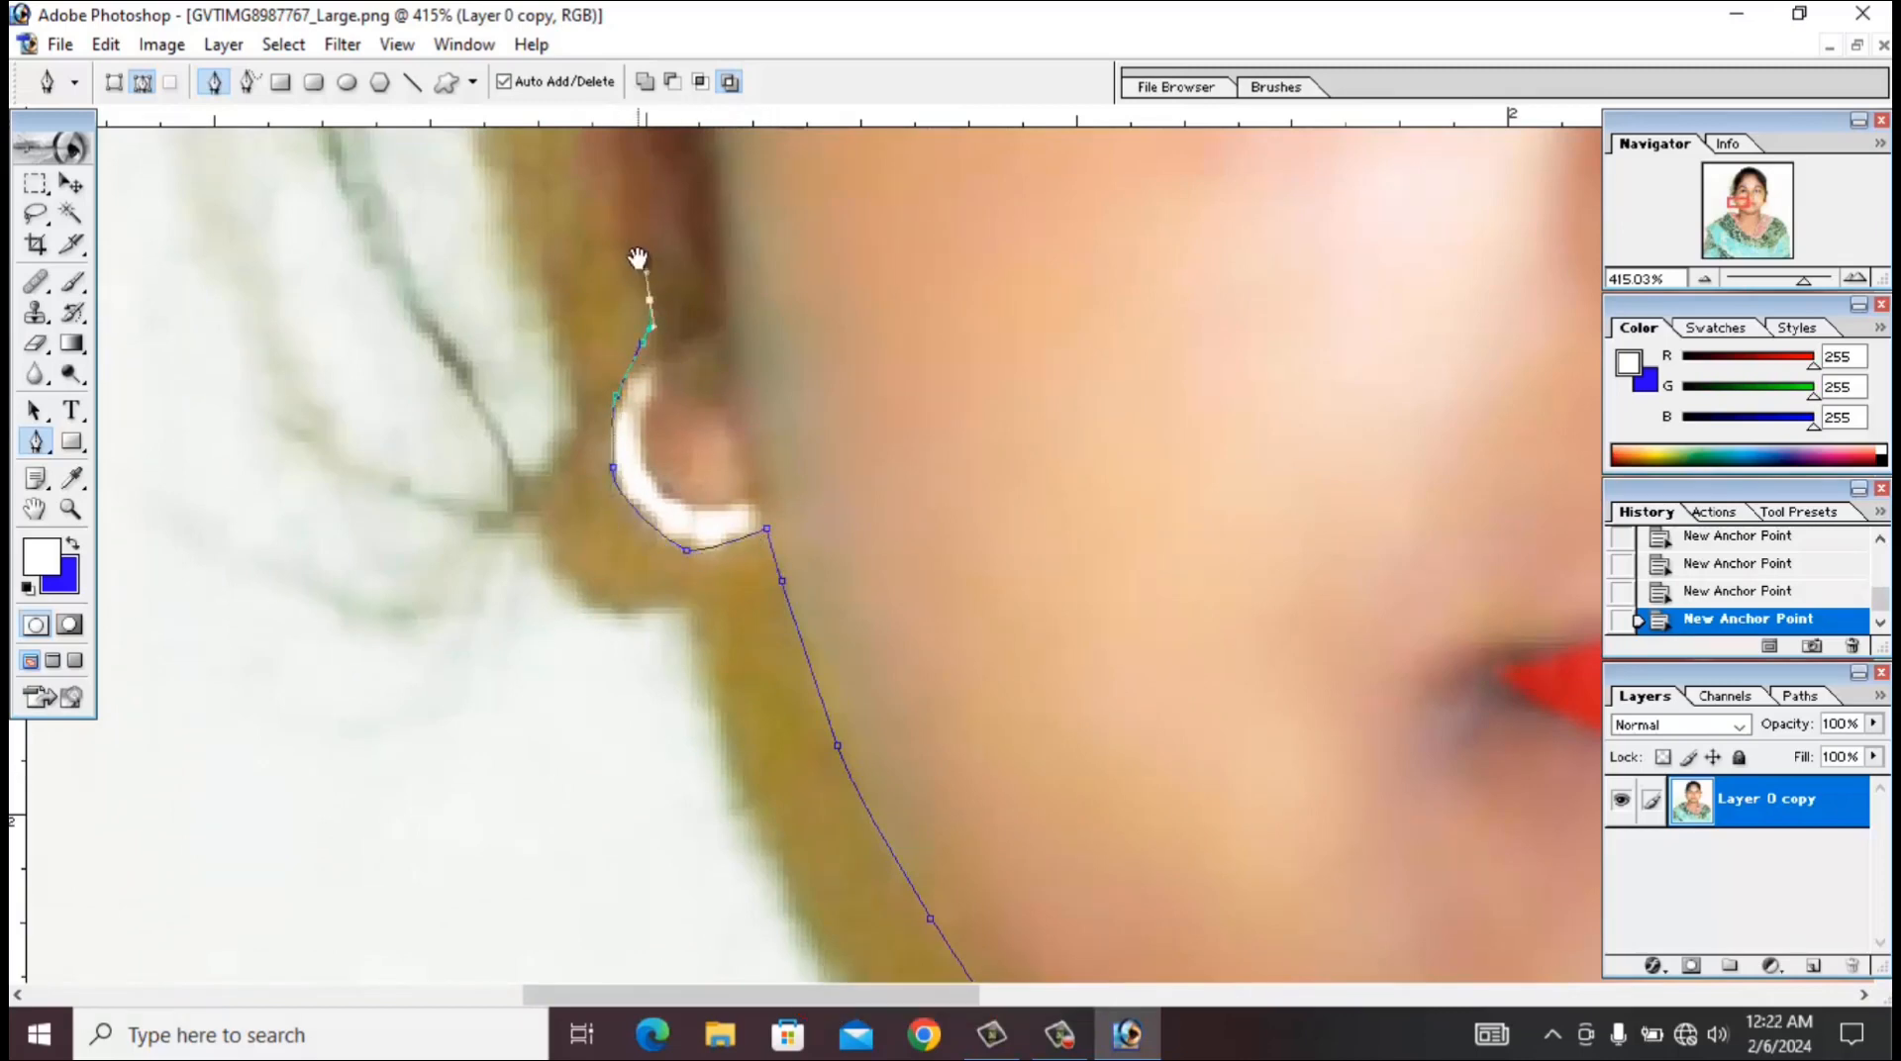
Trace the path up the ear and along the side of the hair, leaving out the loose strands.
{"action": "left_click_drag", "start_coordinate": [638, 258], "coordinate": [692, 687]}
{"action": "left_click_drag", "start_coordinate": [581, 407], "coordinate": [714, 814]}
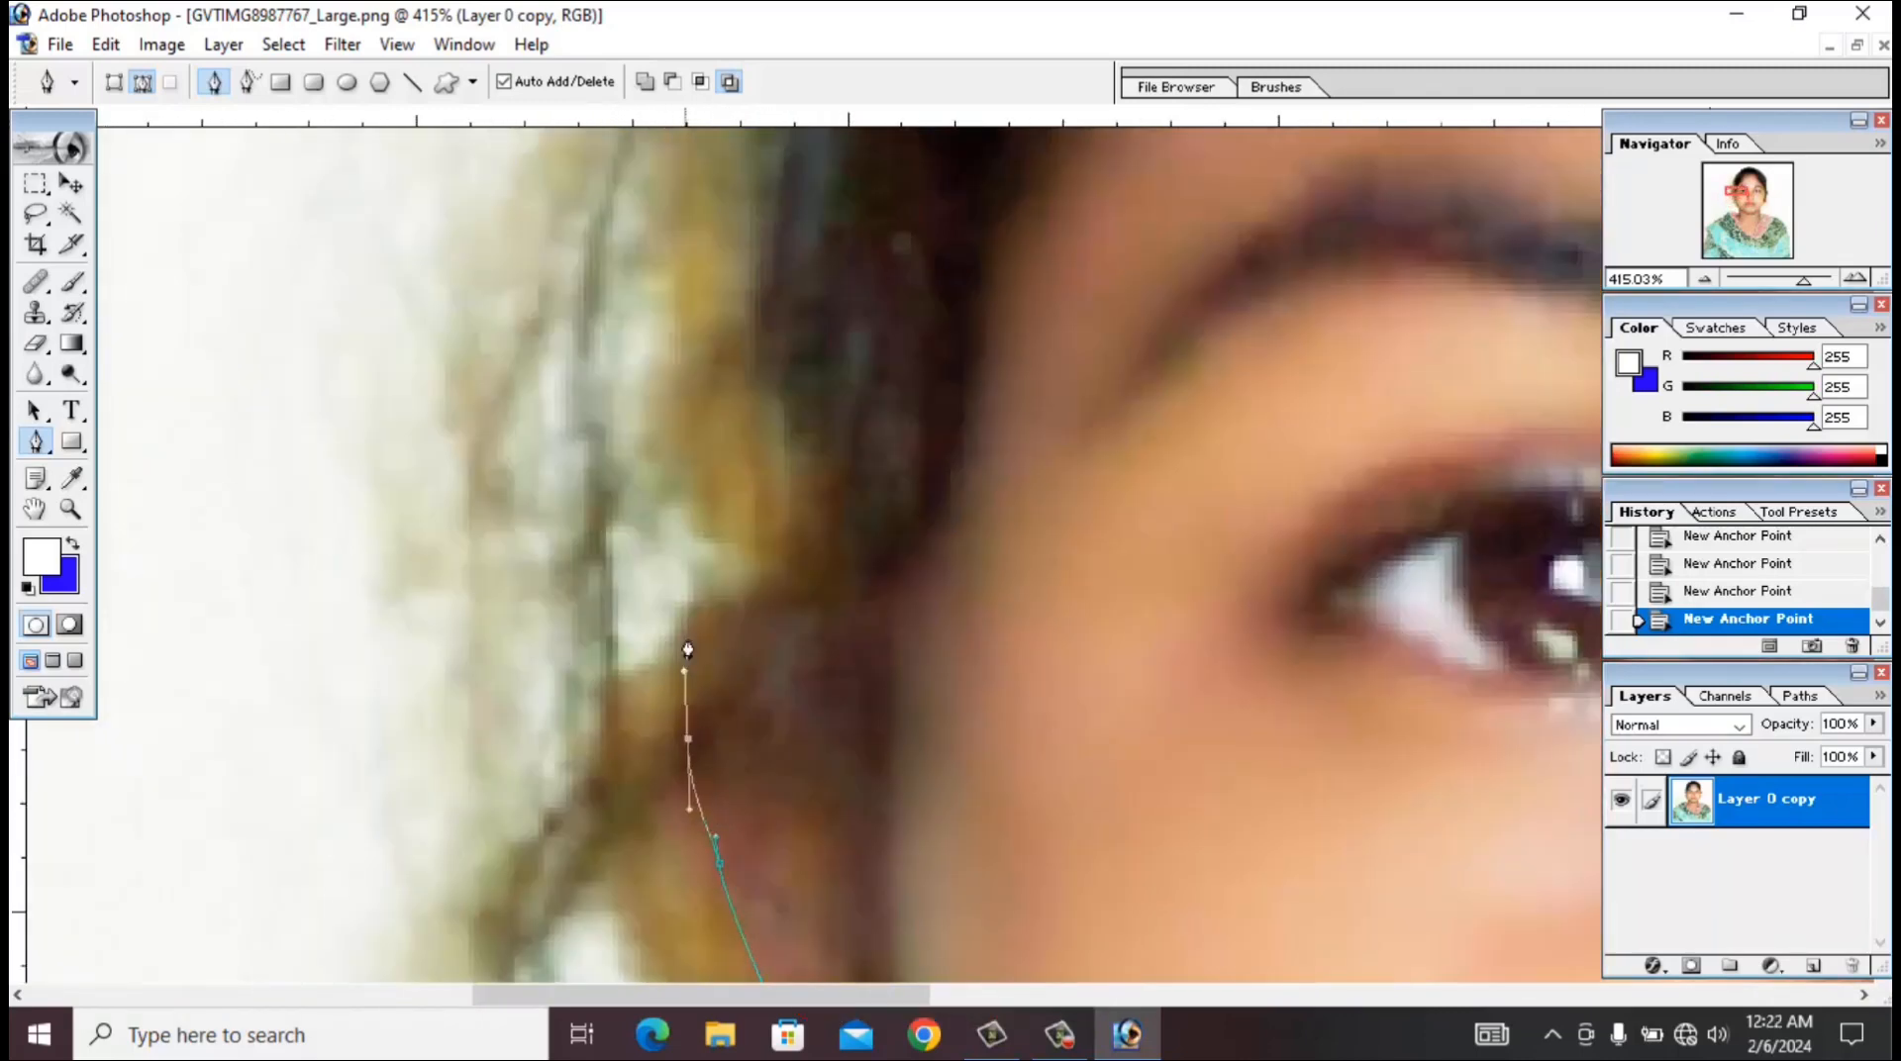
{"action": "key", "text": "ctrl+minus"}
{"action": "key", "text": "ctrl+minus"}
{"action": "key", "text": "ctrl+minus"}
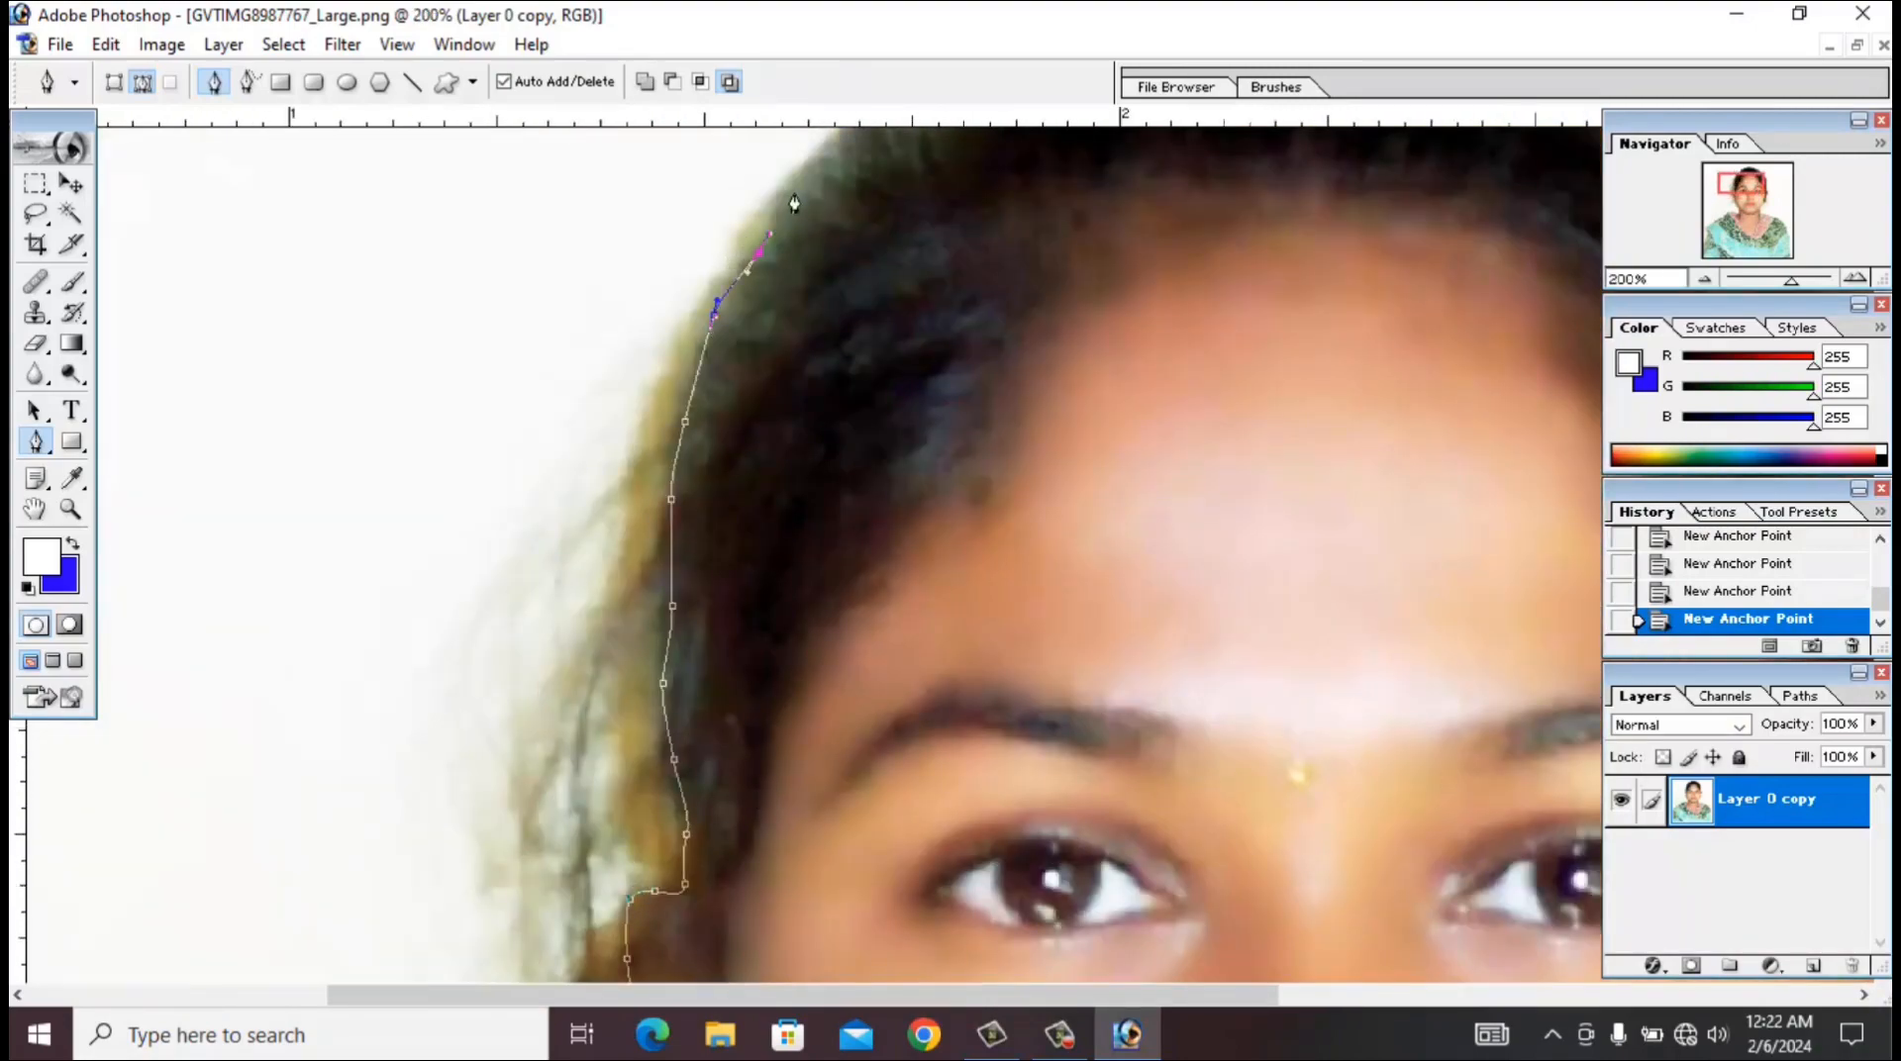
Continue the path over the crown of the head along the hair's outer edge.
{"action": "left_click_drag", "start_coordinate": [794, 203], "coordinate": [431, 465]}
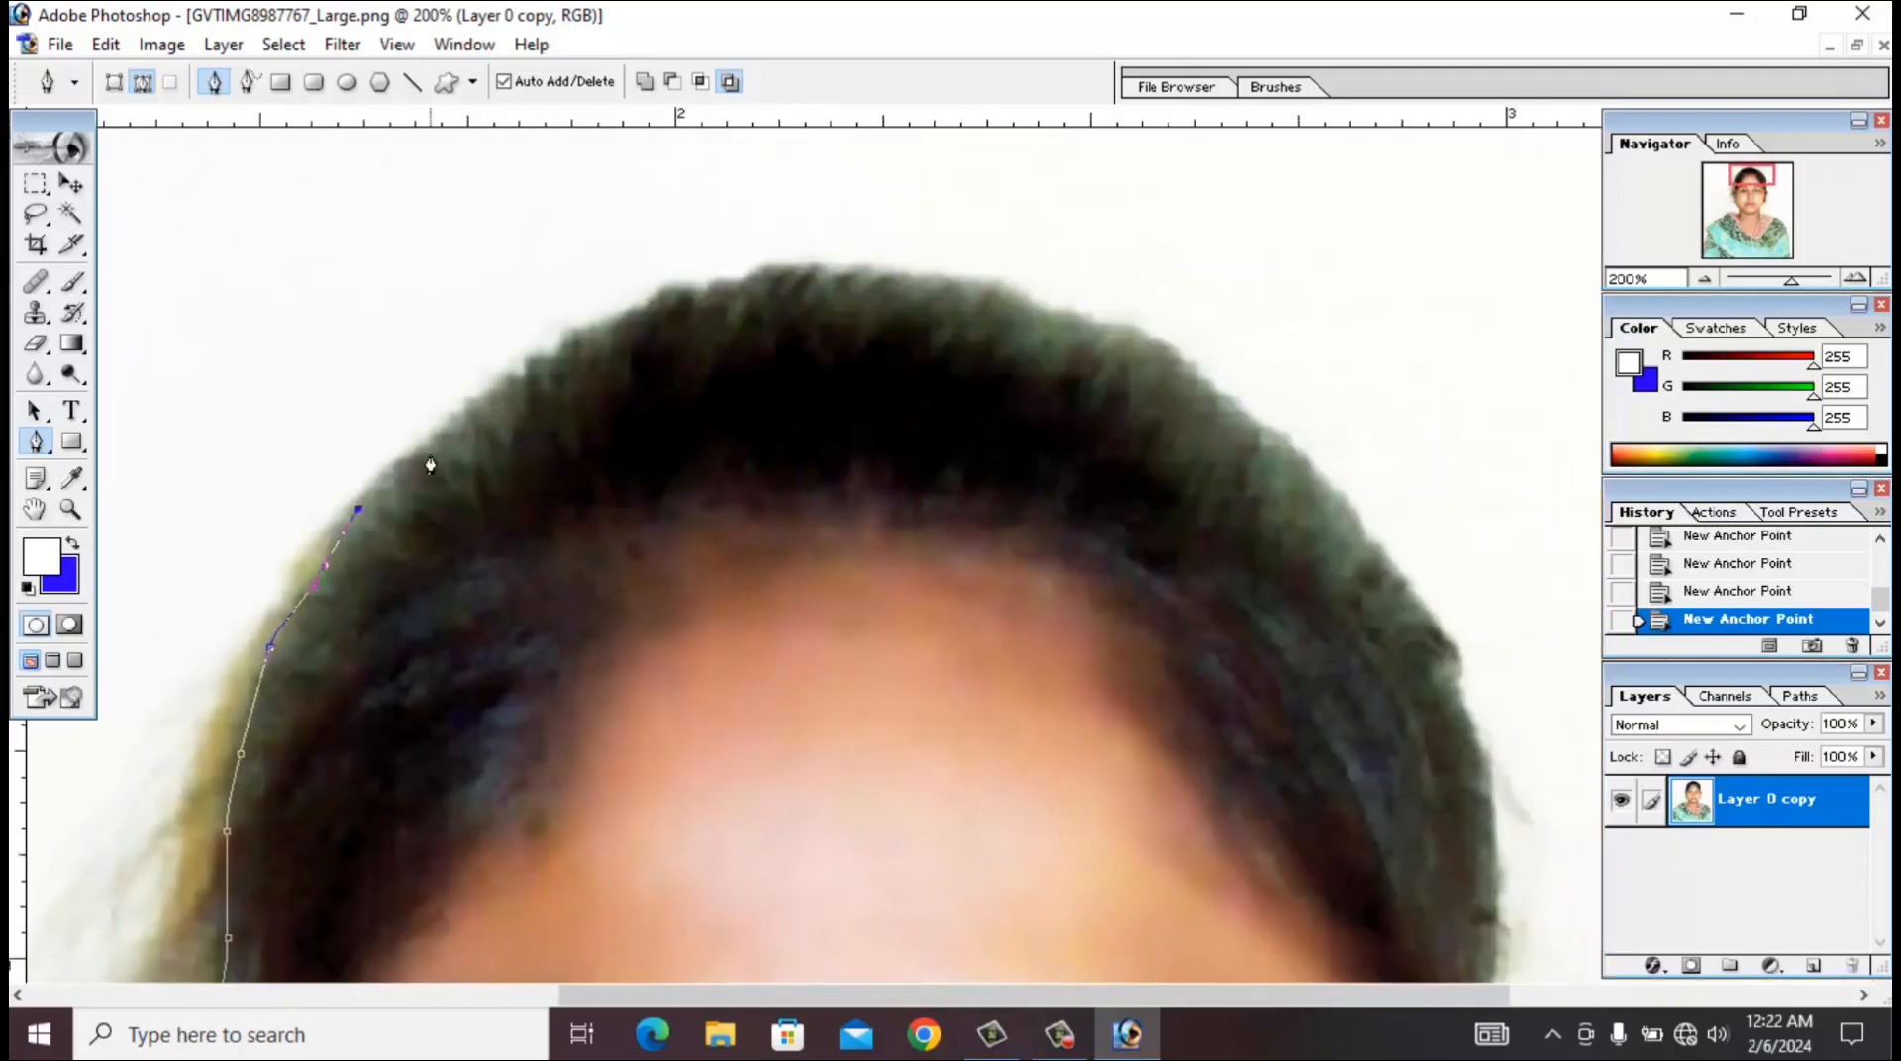
{"action": "left_click", "coordinate": [606, 327]}
{"action": "left_click", "coordinate": [731, 284]}
{"action": "left_click", "coordinate": [786, 272]}
{"action": "left_click_drag", "start_coordinate": [849, 271], "coordinate": [888, 271]}
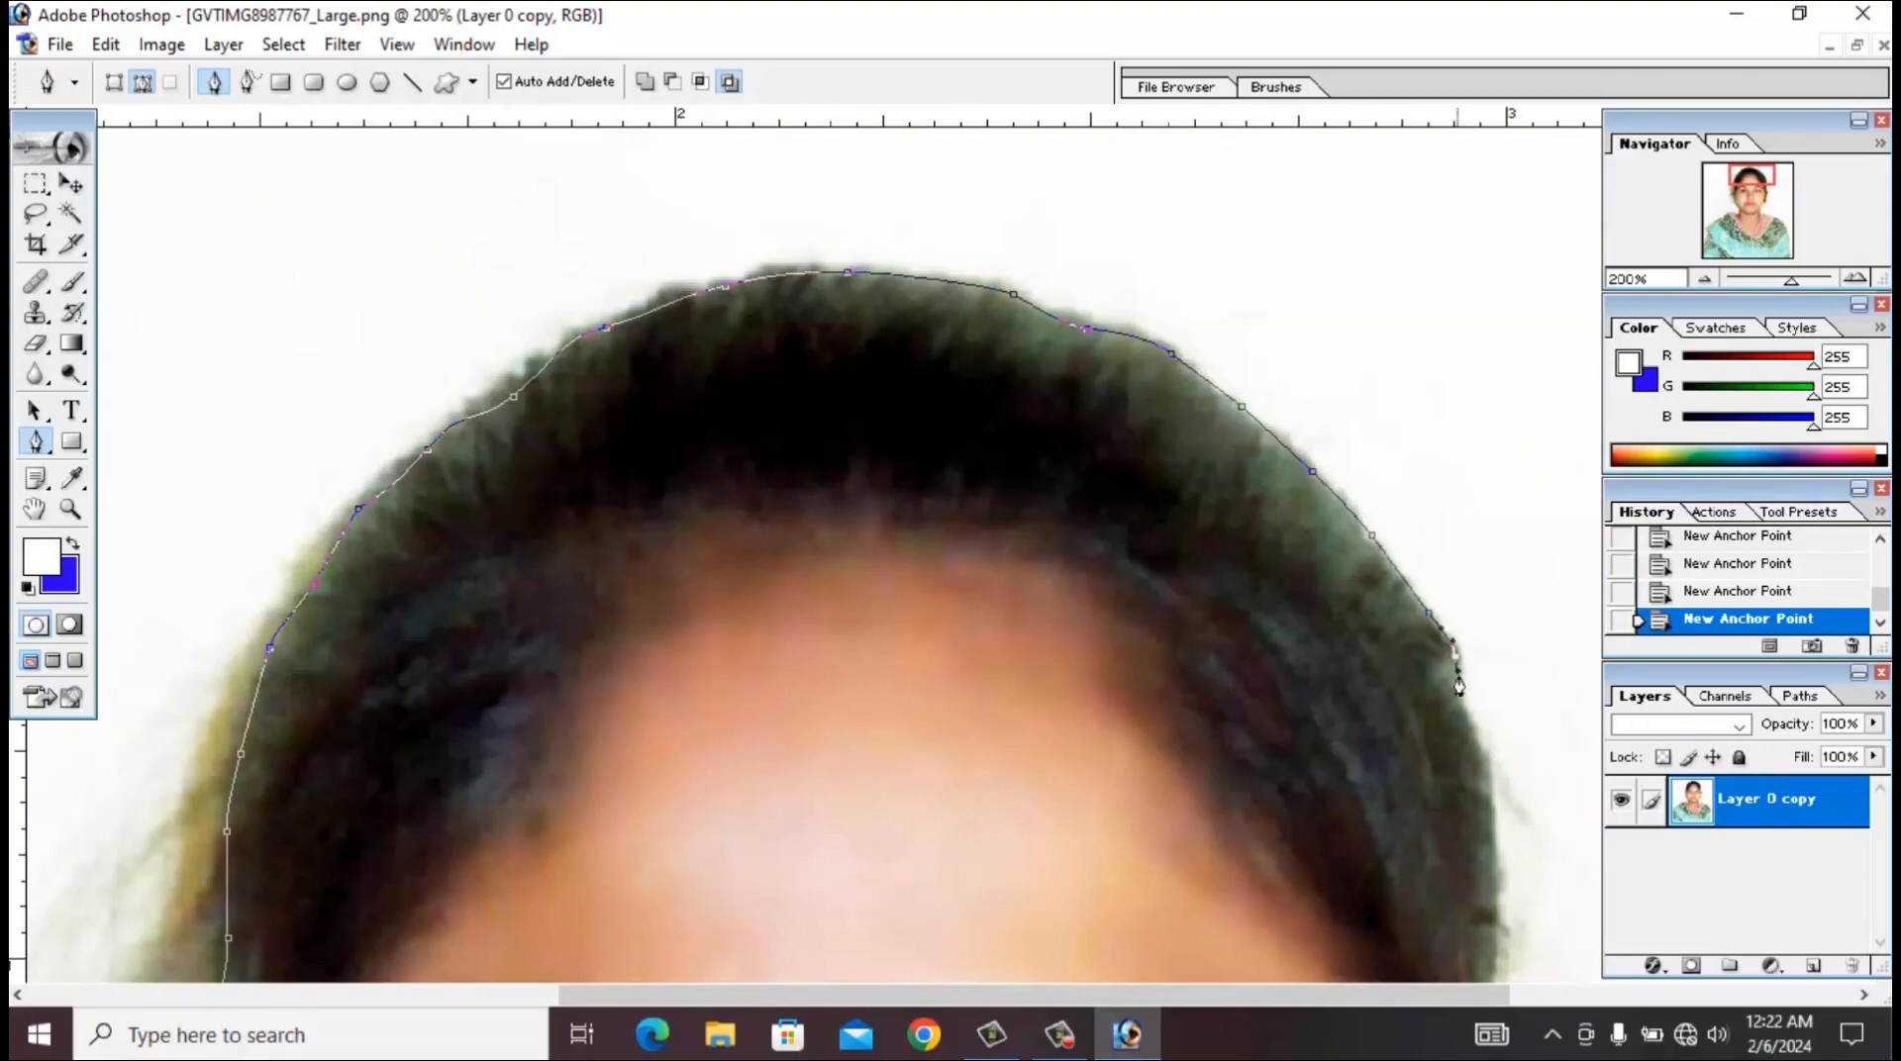
Trace the path down the hair and outer ear on the nose-ring side to the earlobe, leaving out the loose strands.
{"action": "left_click_drag", "start_coordinate": [1482, 782], "coordinate": [1203, 353]}
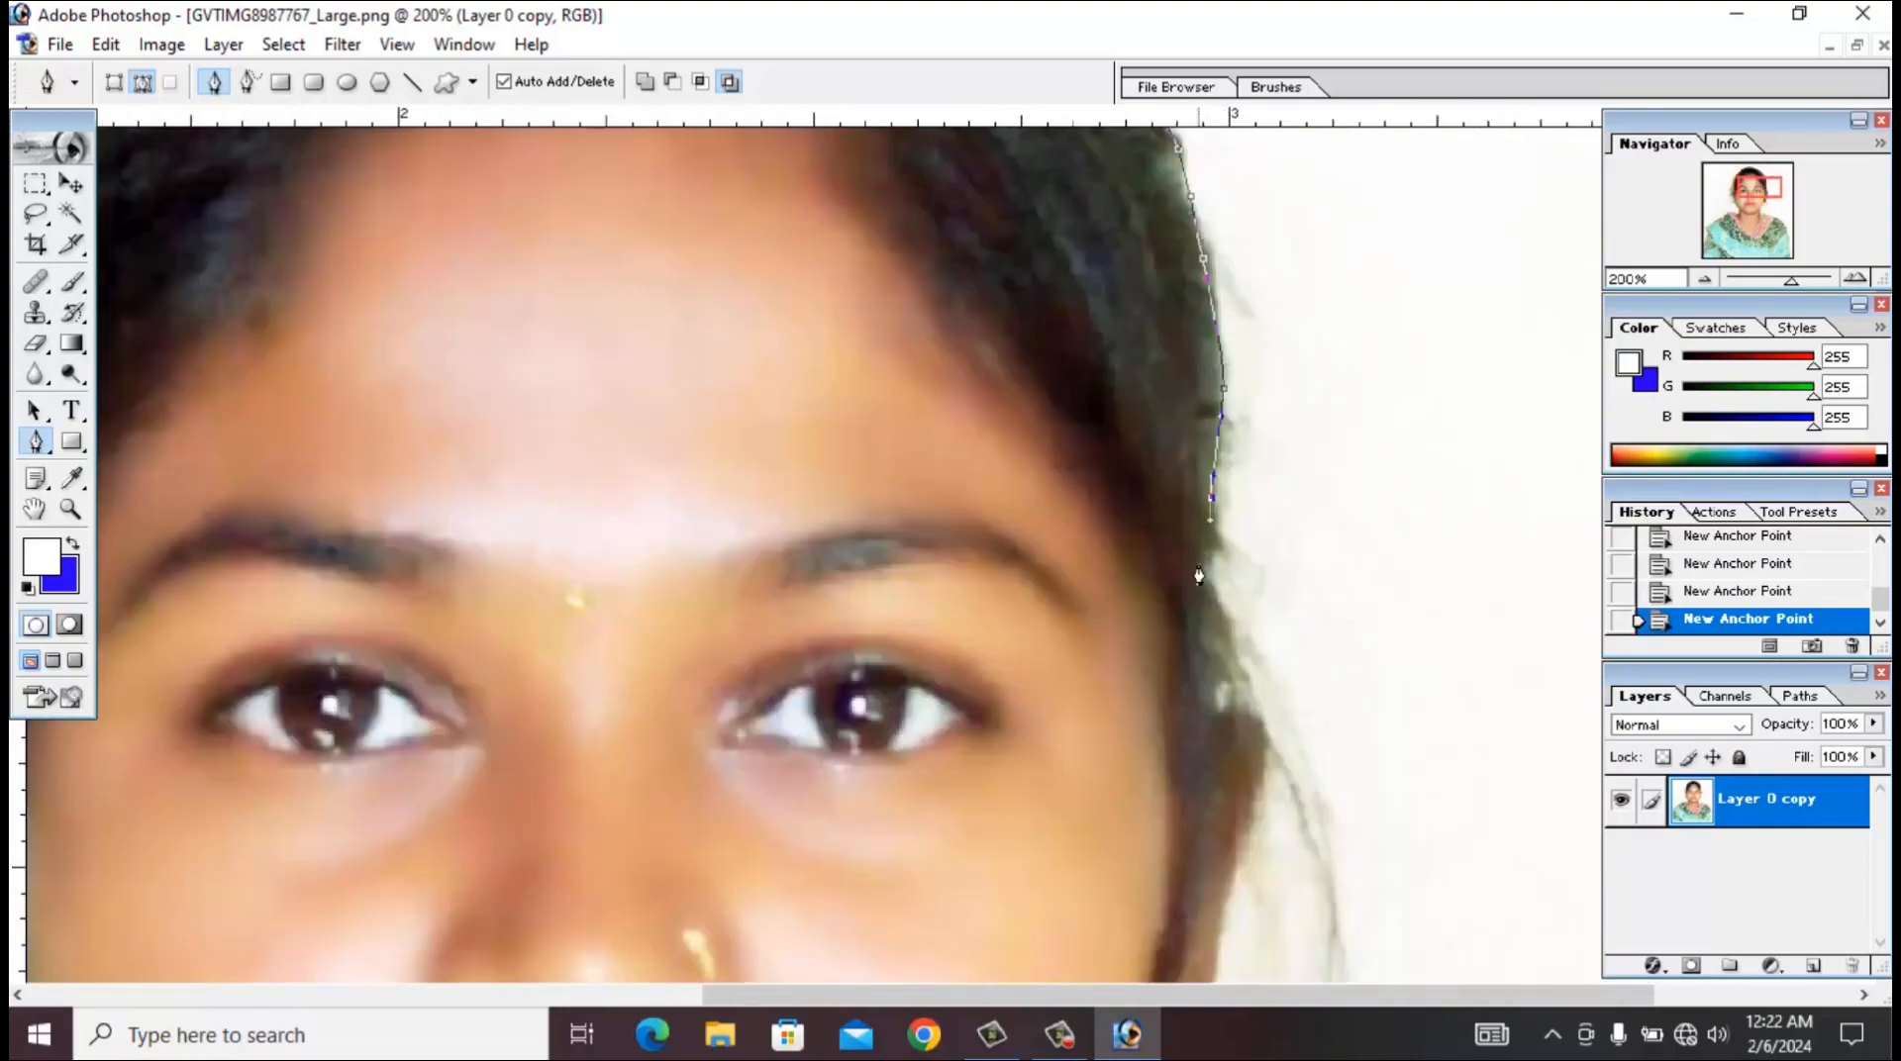
{"action": "left_click_drag", "start_coordinate": [1257, 715], "coordinate": [1260, 718]}
{"action": "left_click_drag", "start_coordinate": [1263, 733], "coordinate": [1263, 748]}
{"action": "left_click_drag", "start_coordinate": [1247, 835], "coordinate": [1224, 380]}
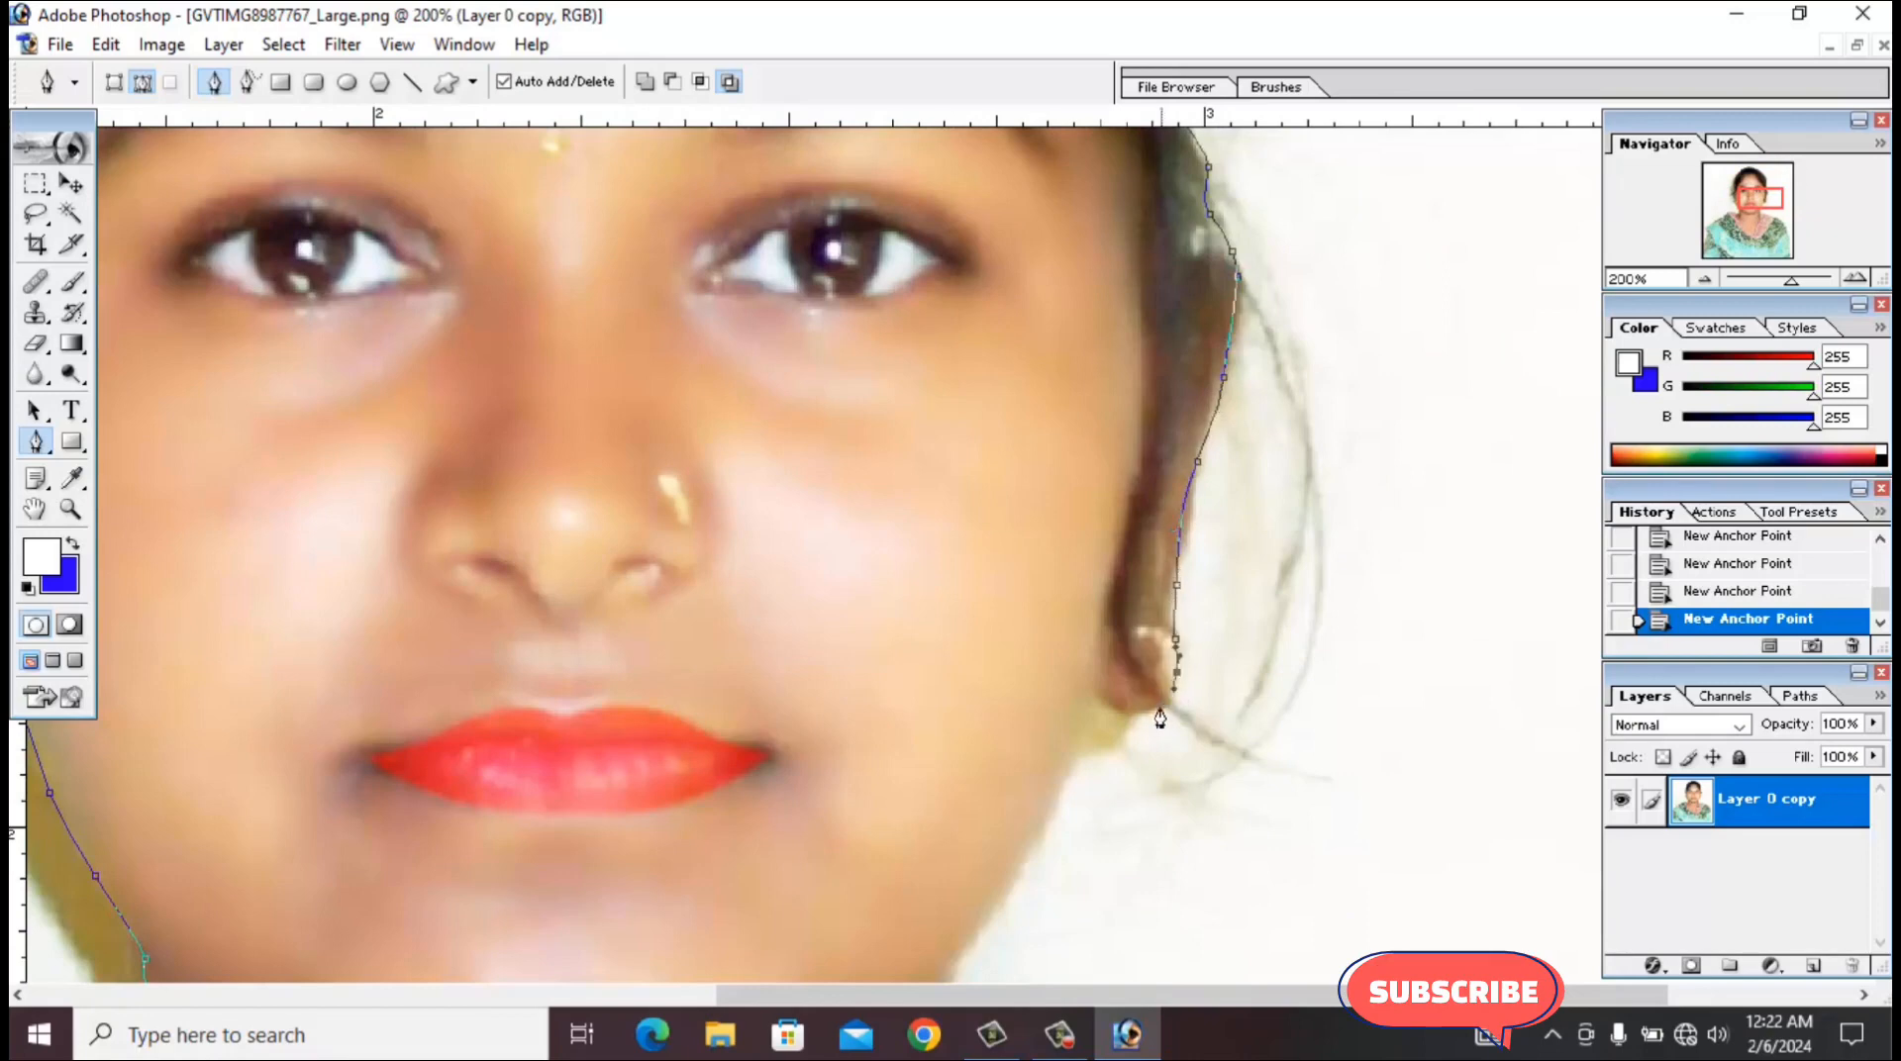
Continue the path from the earlobe down the jaw and neck to the scarf on the nose-ring side.
{"action": "left_click_drag", "start_coordinate": [1035, 749], "coordinate": [1095, 420]}
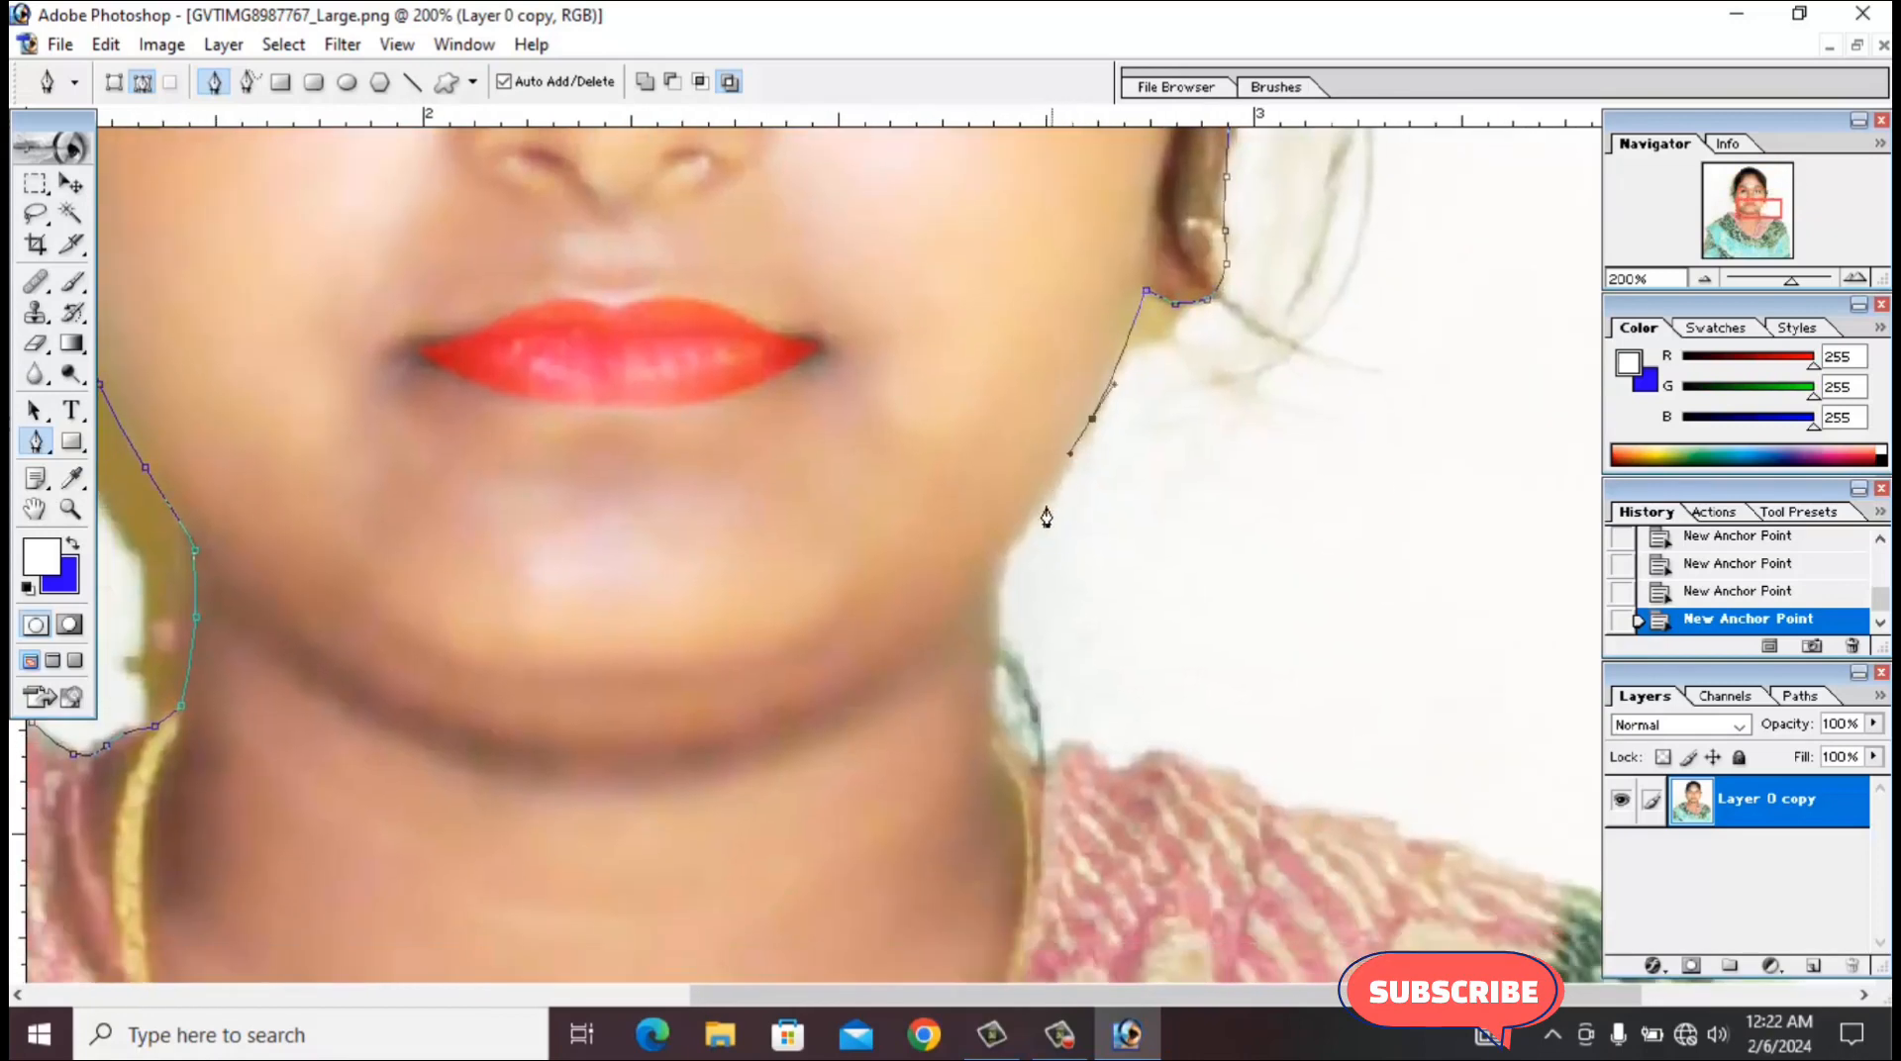
{"action": "left_click", "coordinate": [992, 721]}
{"action": "left_click_drag", "start_coordinate": [1015, 739], "coordinate": [1034, 776]}
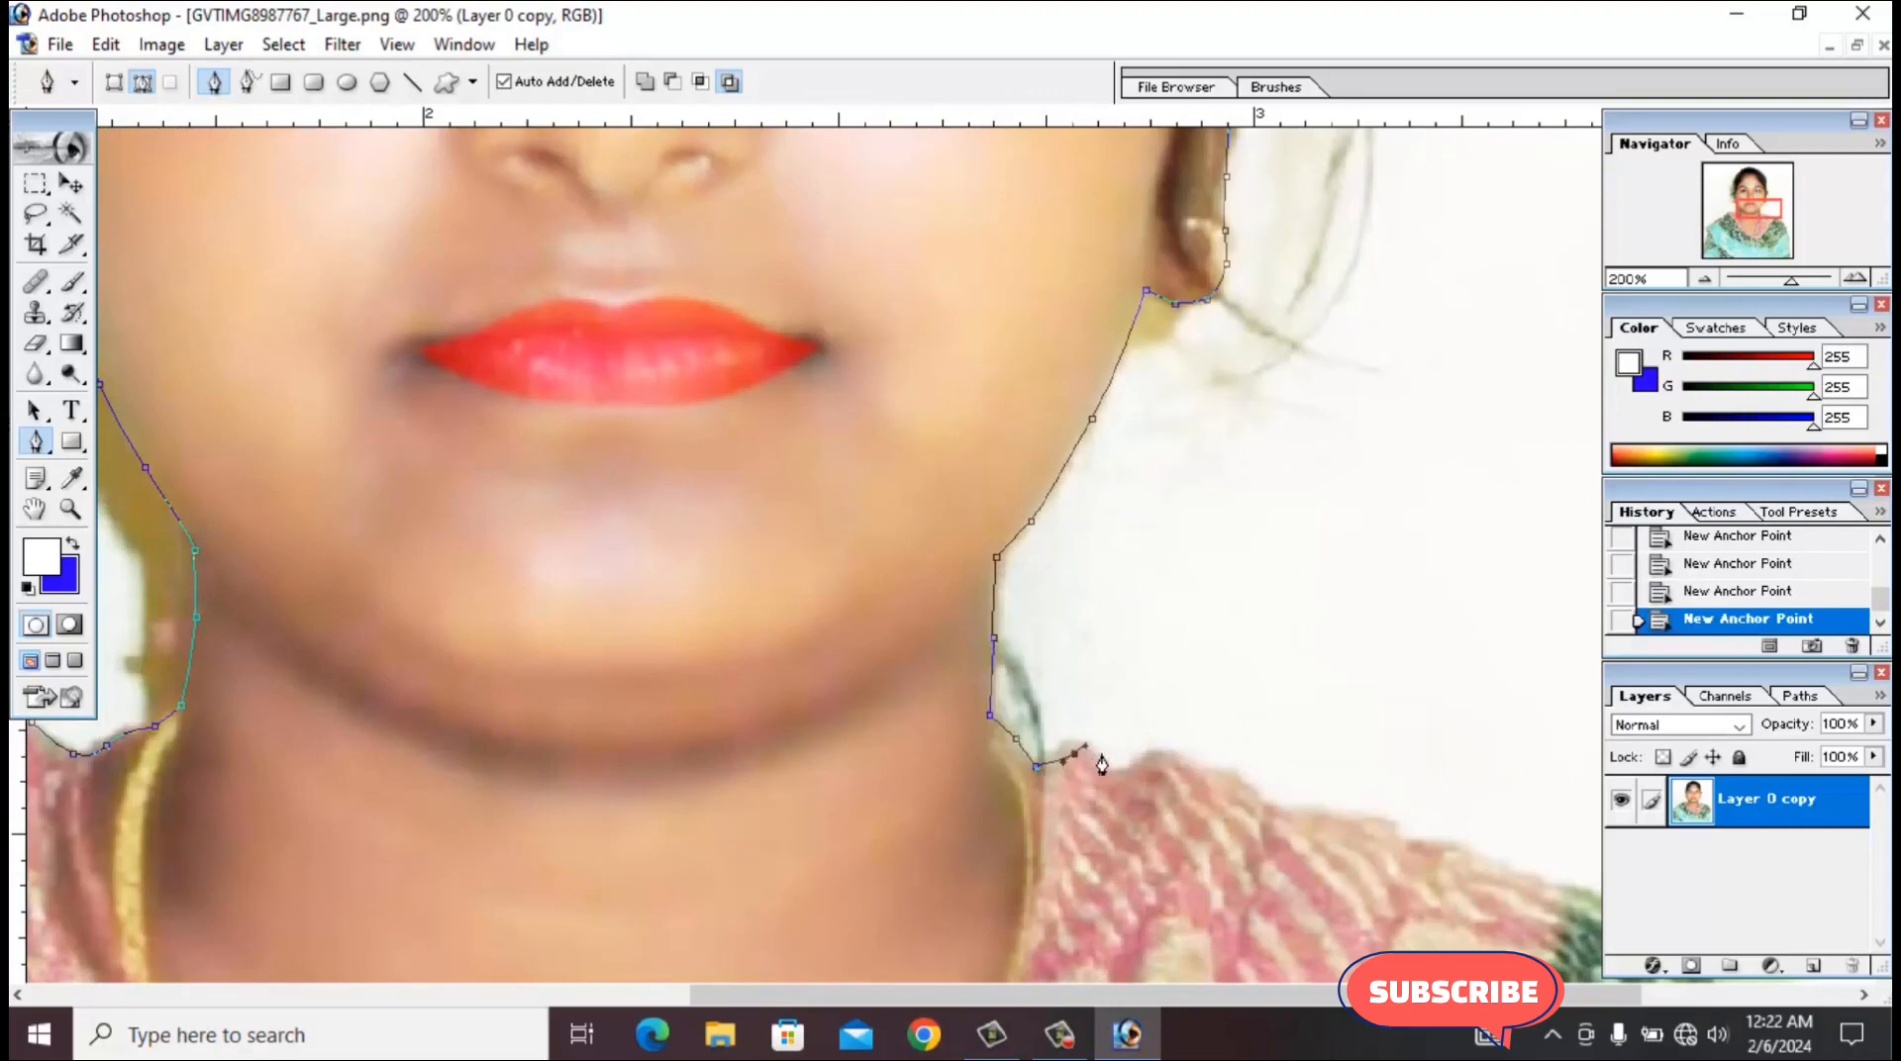
Trace the path along the scarf's upper edge and over the shoulder on the nose-ring side.
{"action": "left_click_drag", "start_coordinate": [1181, 766], "coordinate": [1194, 777]}
{"action": "left_click_drag", "start_coordinate": [1225, 778], "coordinate": [1305, 817]}
{"action": "left_click_drag", "start_coordinate": [1183, 694], "coordinate": [781, 345]}
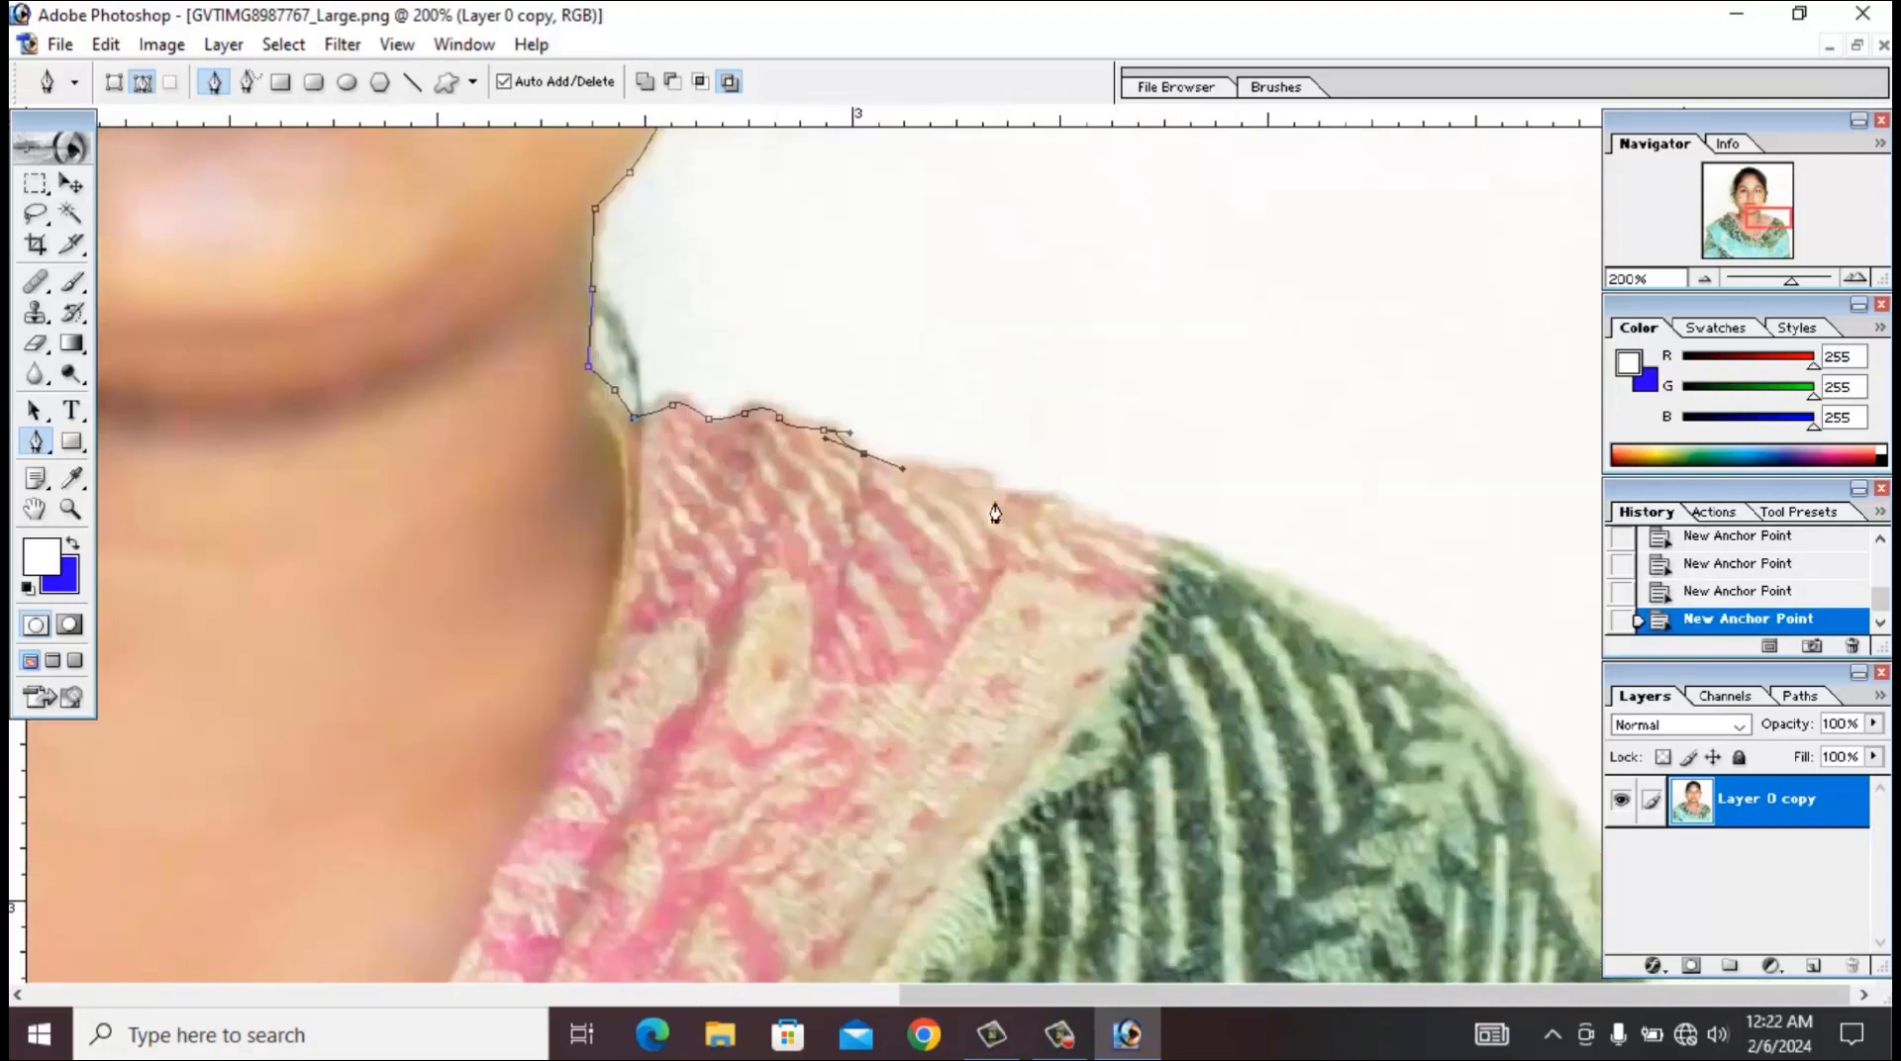
{"action": "left_click_drag", "start_coordinate": [986, 482], "coordinate": [1006, 503]}
{"action": "key", "text": "ctrl+minus"}
{"action": "key", "text": "ctrl+minus"}
{"action": "key", "text": "ctrl+minus"}
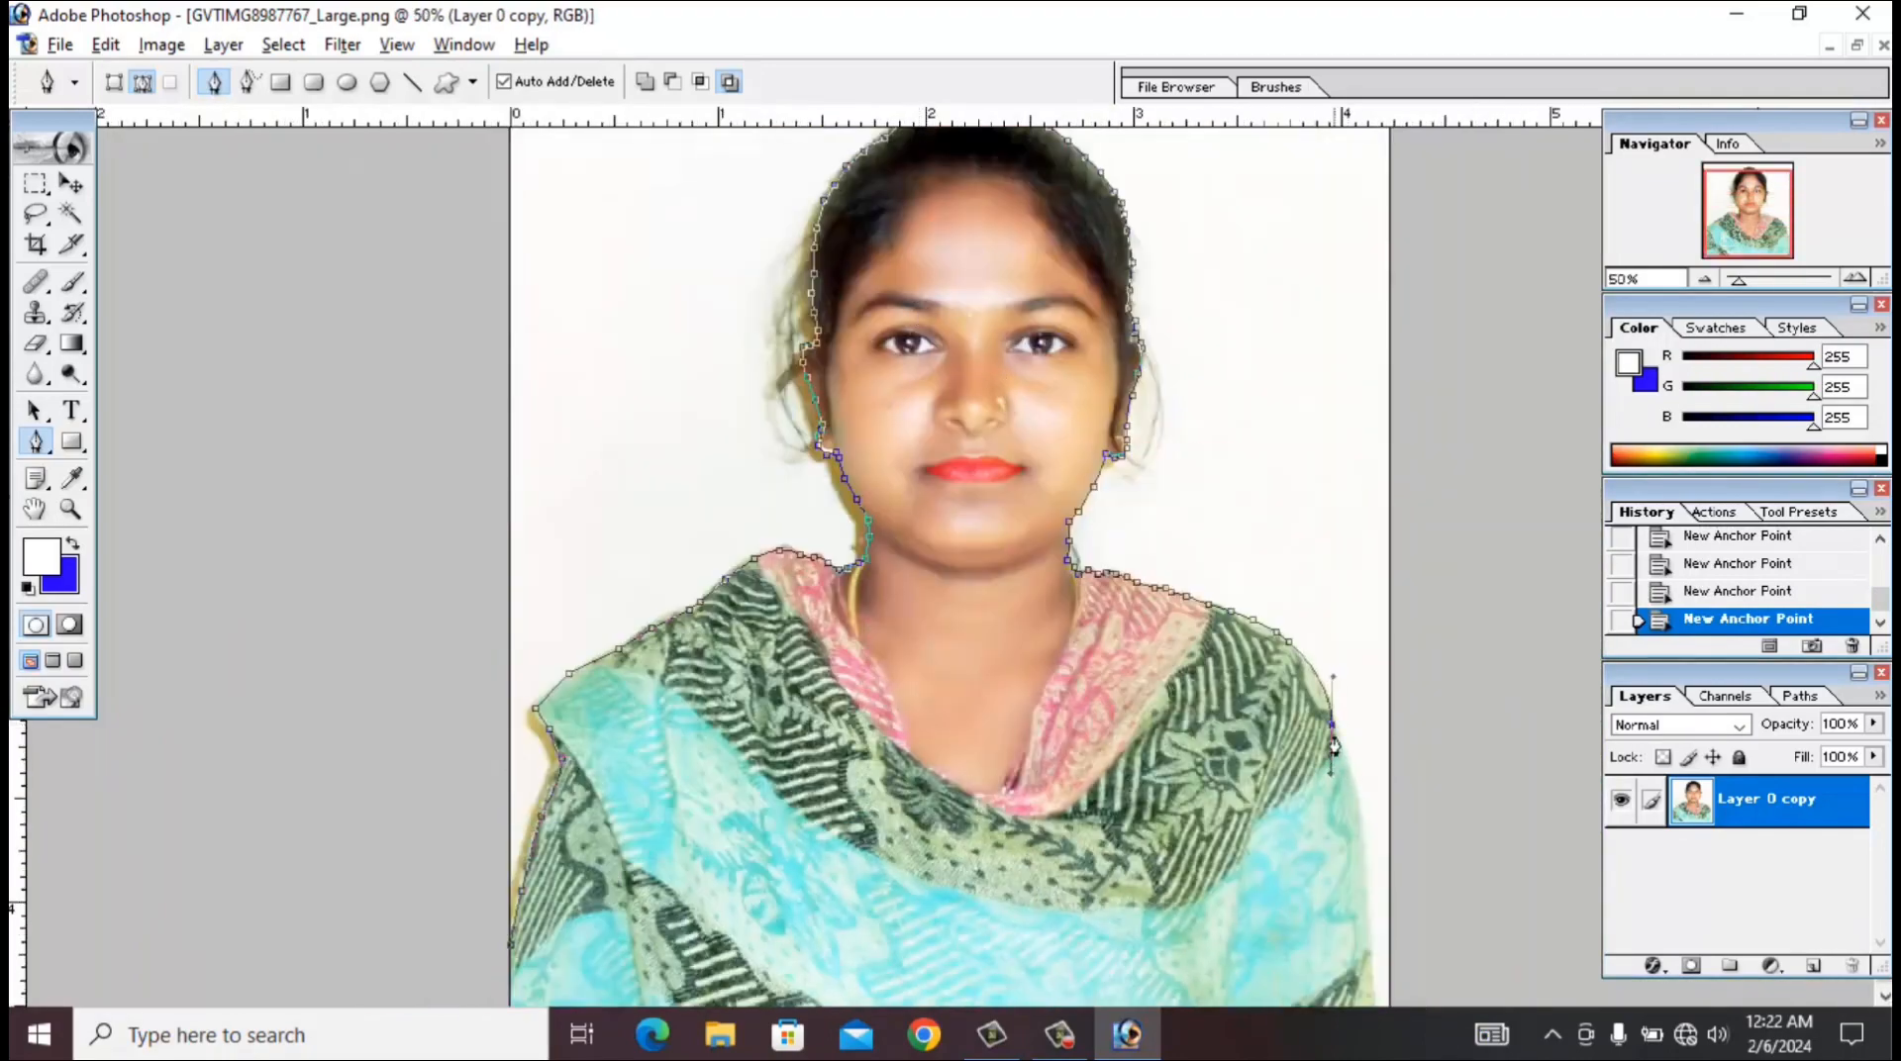
Trace down the remaining sleeve edge, carry the path around below the canvas to its start, and convert the closed outline to a selection.
{"action": "left_click", "coordinate": [1333, 745]}
{"action": "left_click", "coordinate": [1342, 758]}
{"action": "left_click_drag", "start_coordinate": [1363, 824], "coordinate": [1368, 855]}
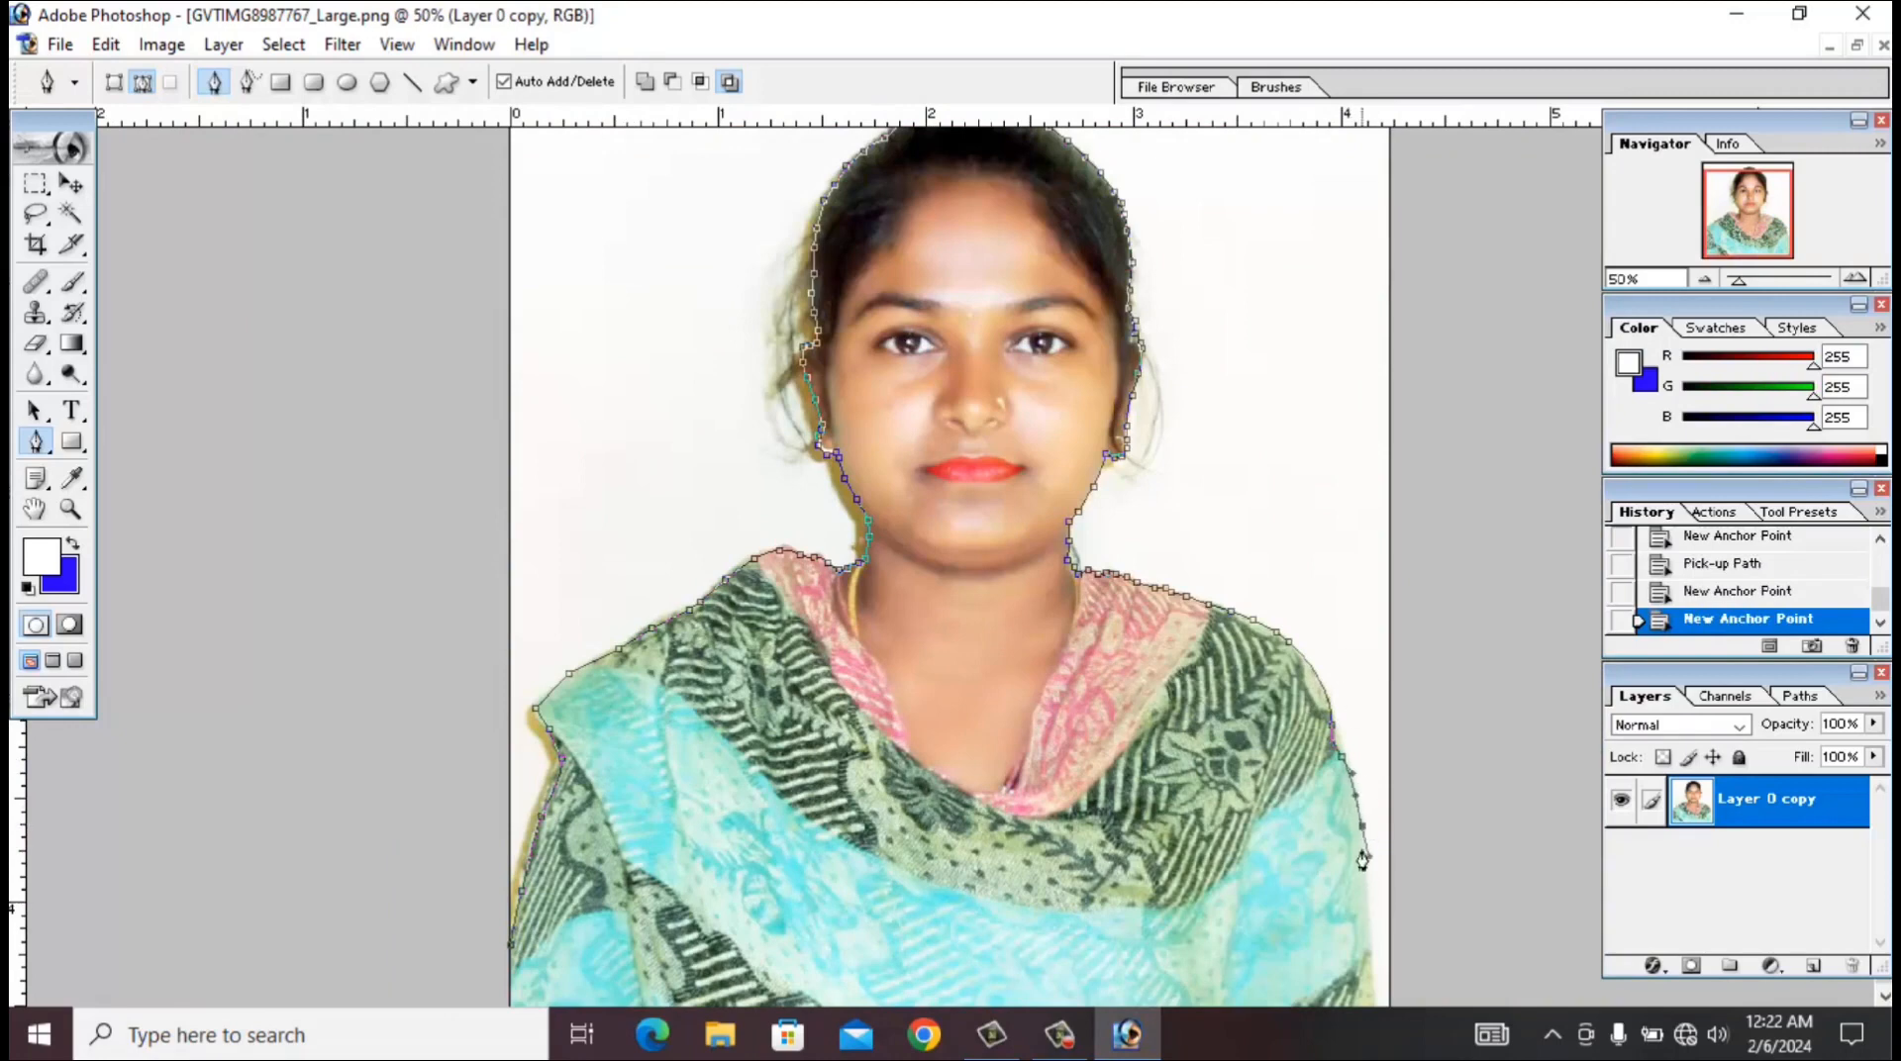
{"action": "left_click", "coordinate": [1366, 886]}
{"action": "key", "text": "ctrl+minus"}
{"action": "left_click", "coordinate": [1193, 859]}
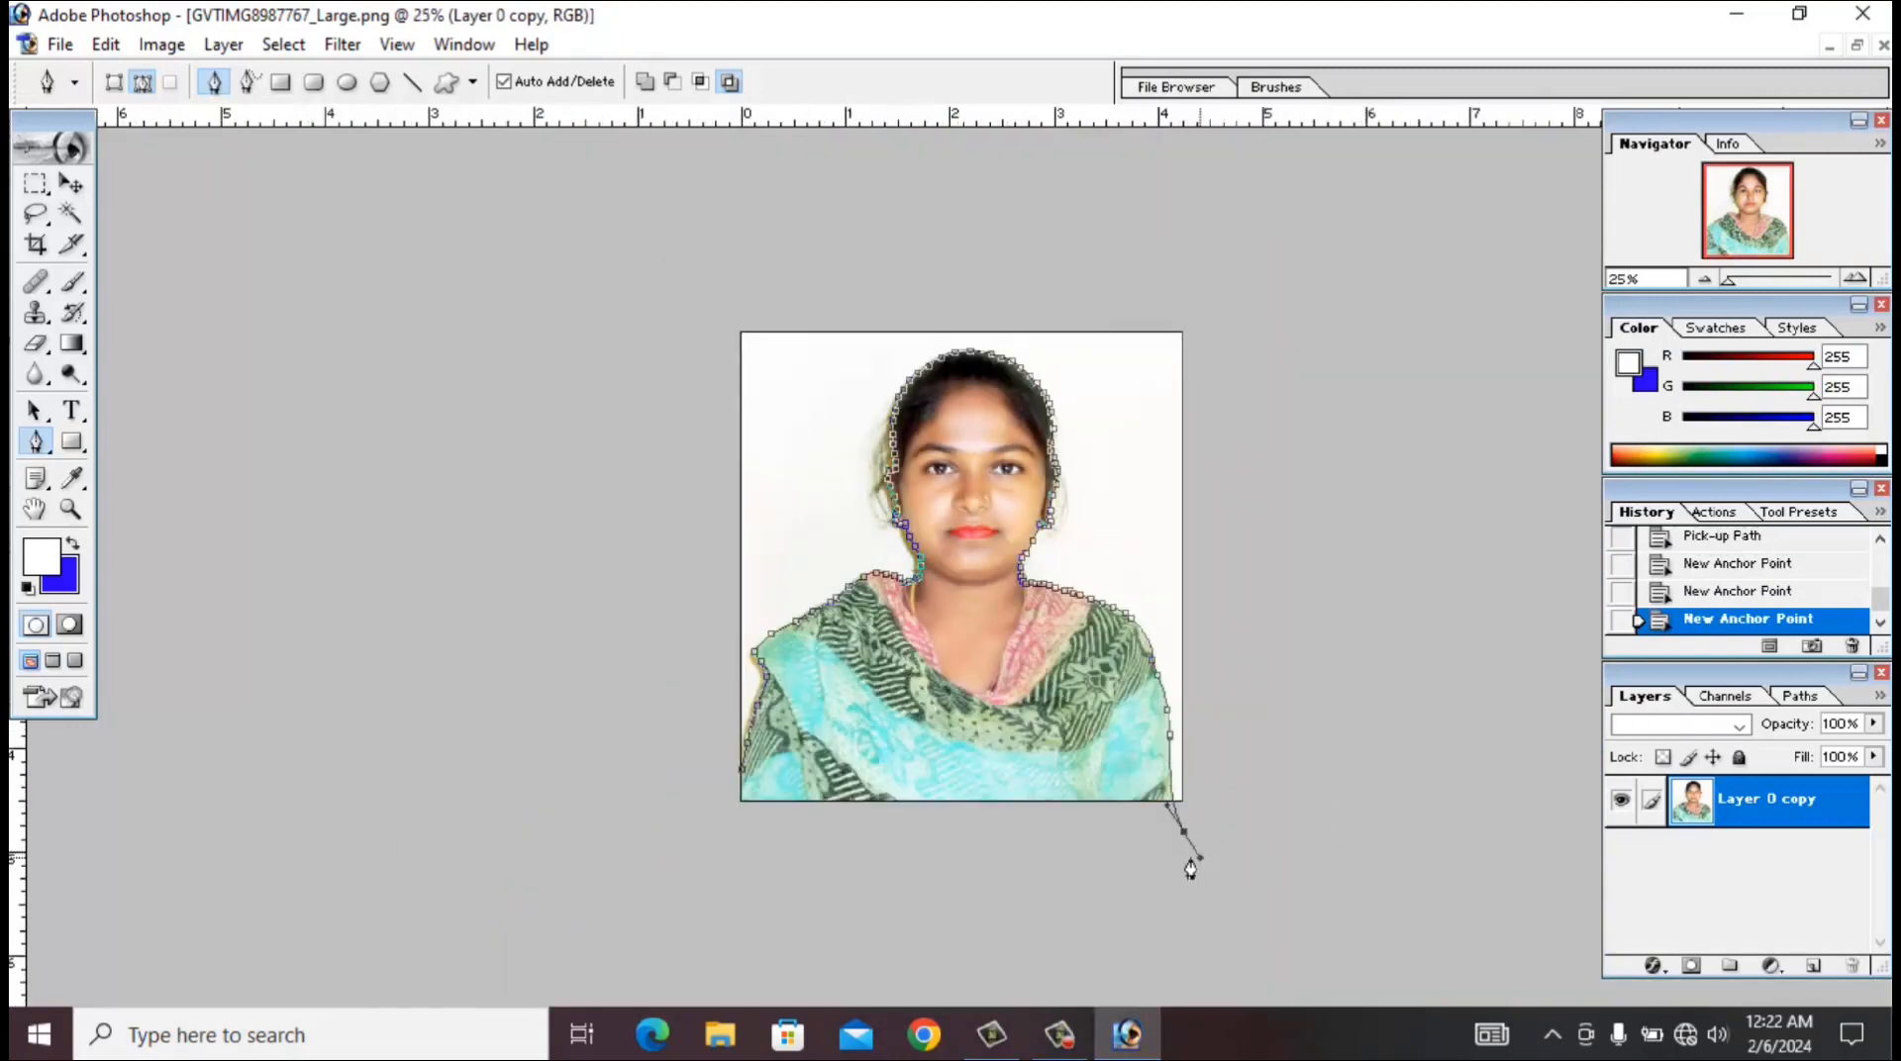
{"action": "left_click", "coordinate": [720, 870]}
{"action": "left_click", "coordinate": [677, 789]}
{"action": "key", "text": "ctrl+Return"}
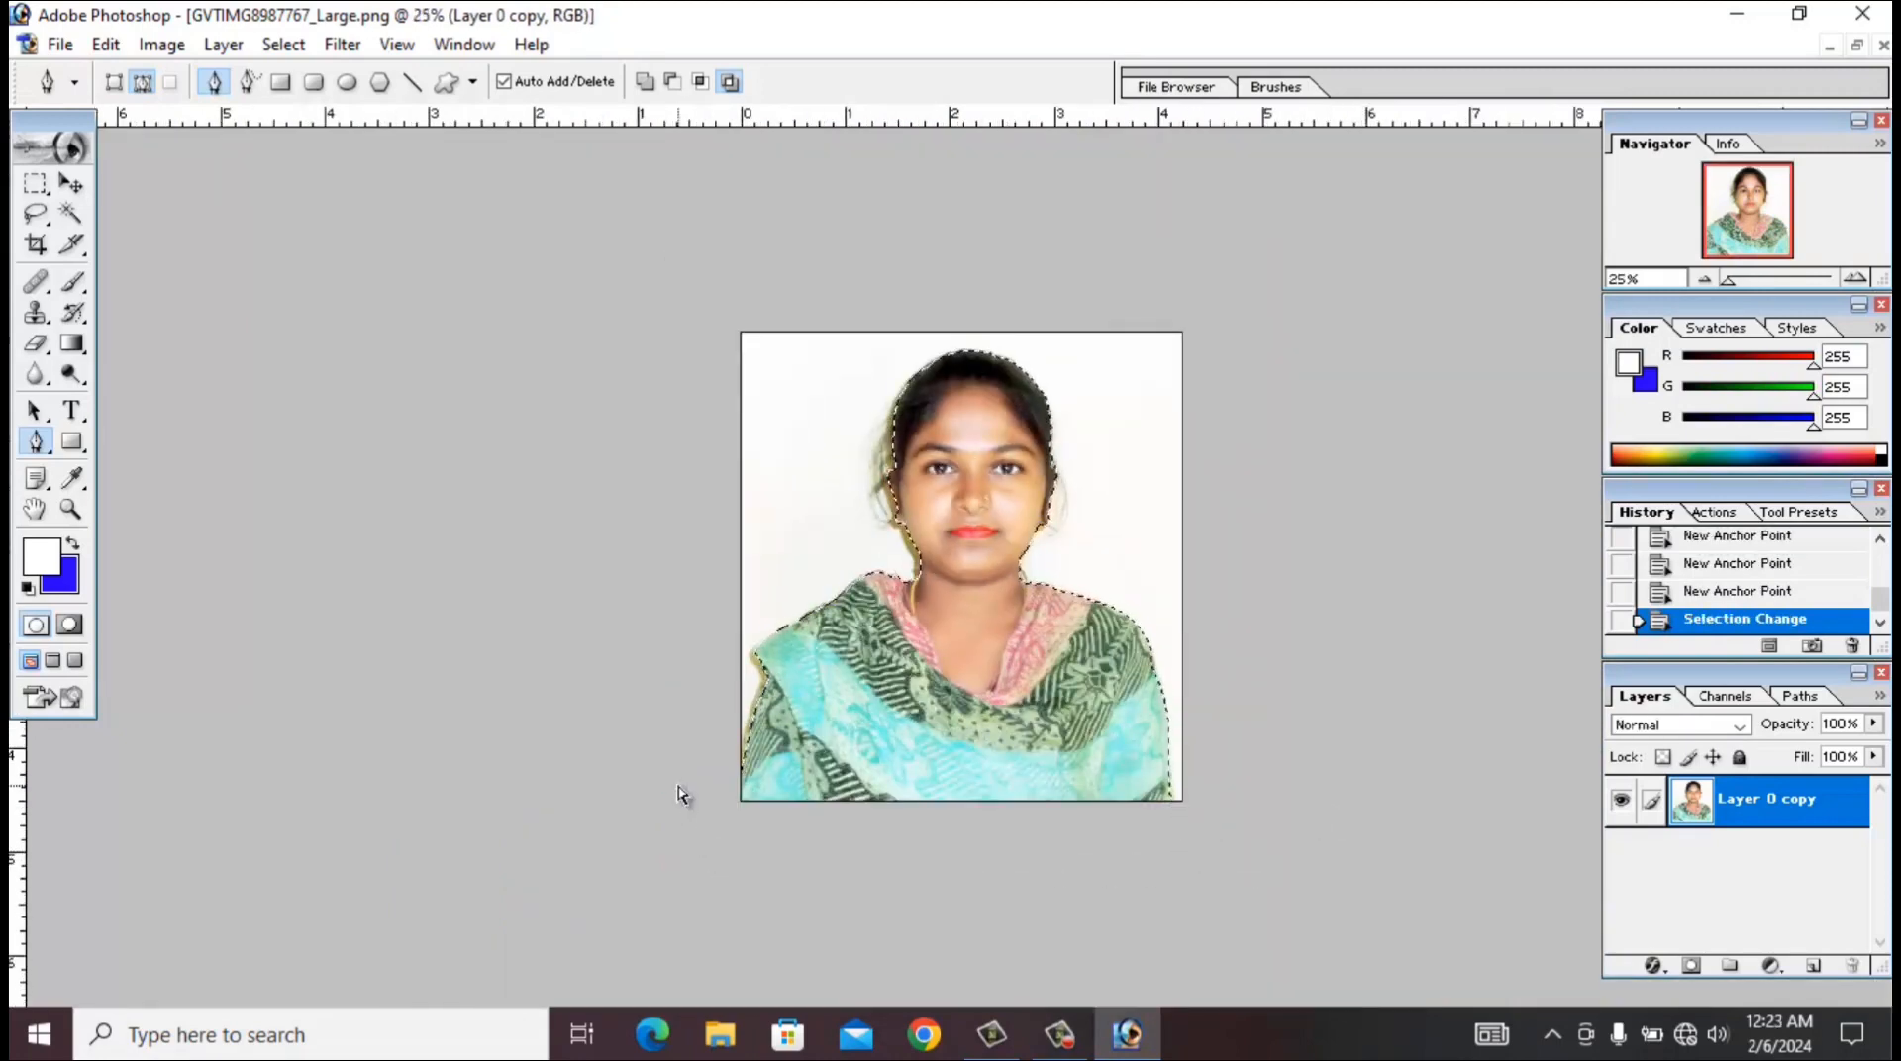
Invert the selection so it covers the backdrop around the woman, and feather its edge.
{"action": "left_click", "coordinate": [283, 43]}
{"action": "mouse_move", "coordinate": [356, 294]}
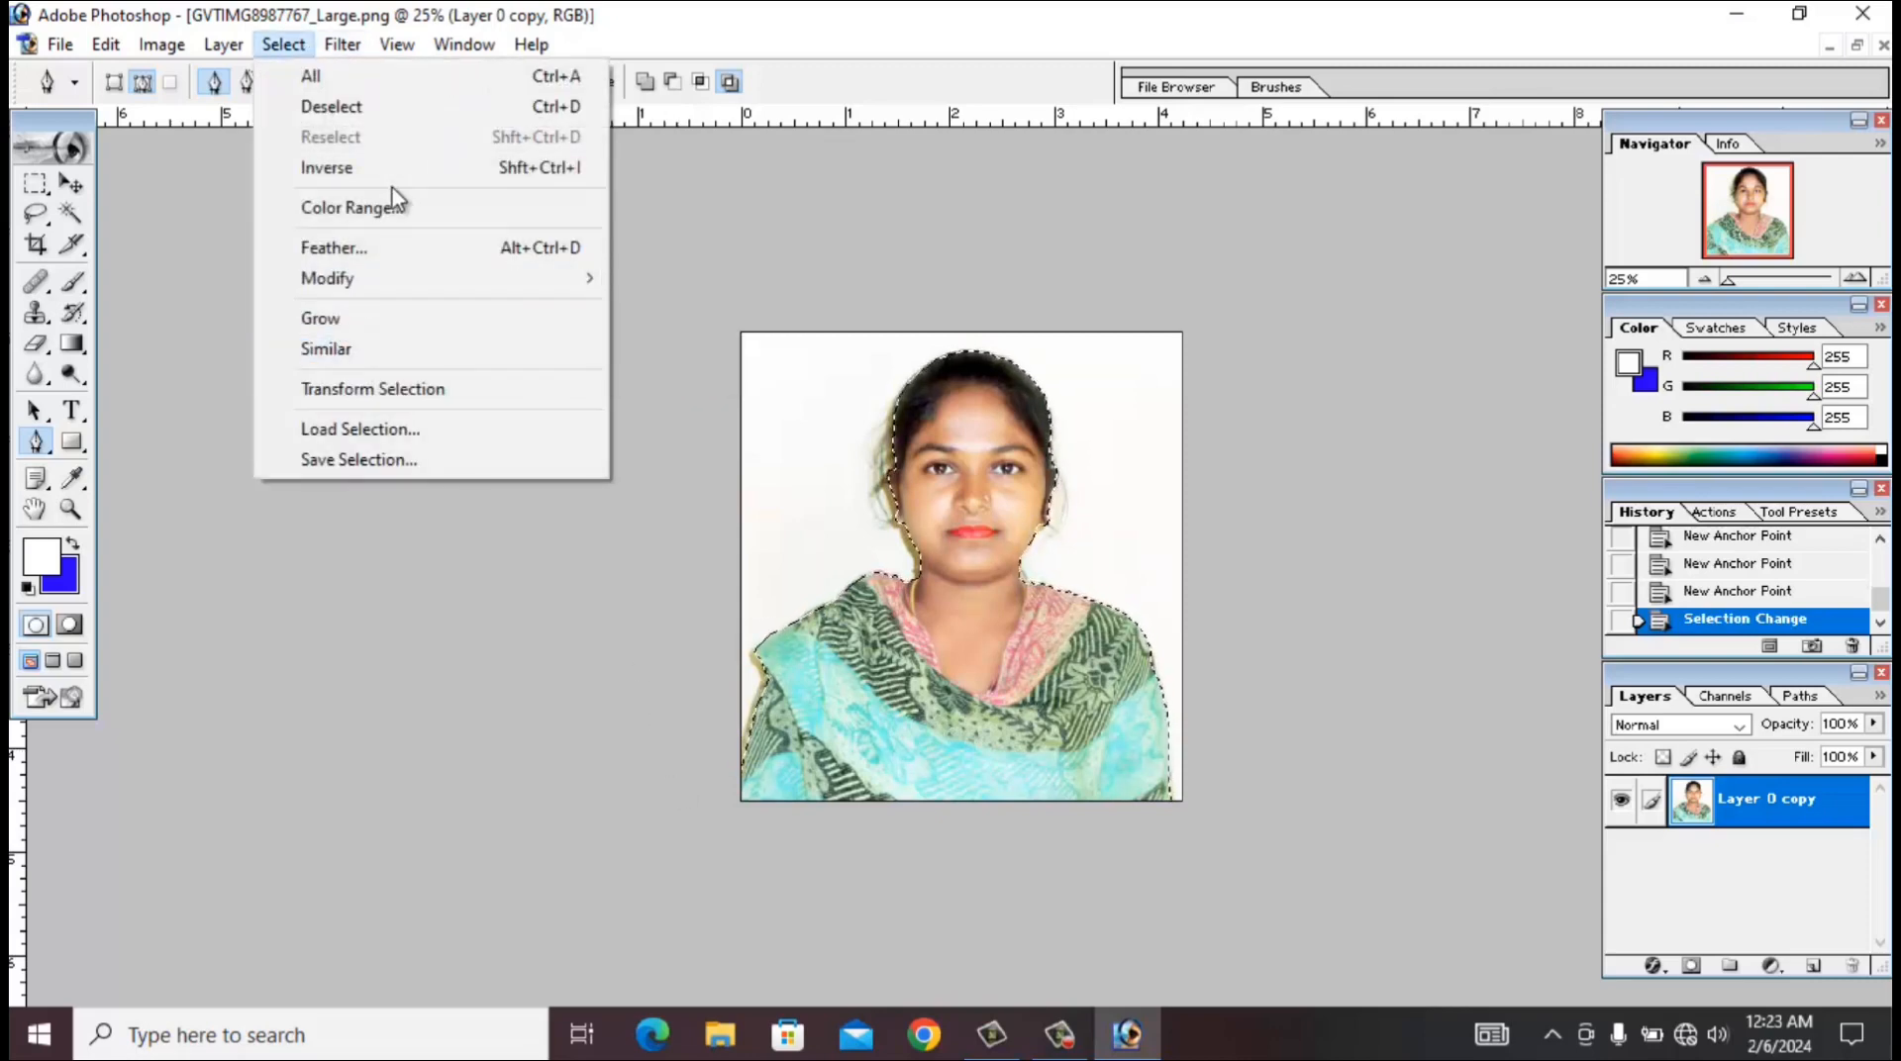
{"action": "left_click", "coordinate": [414, 168]}
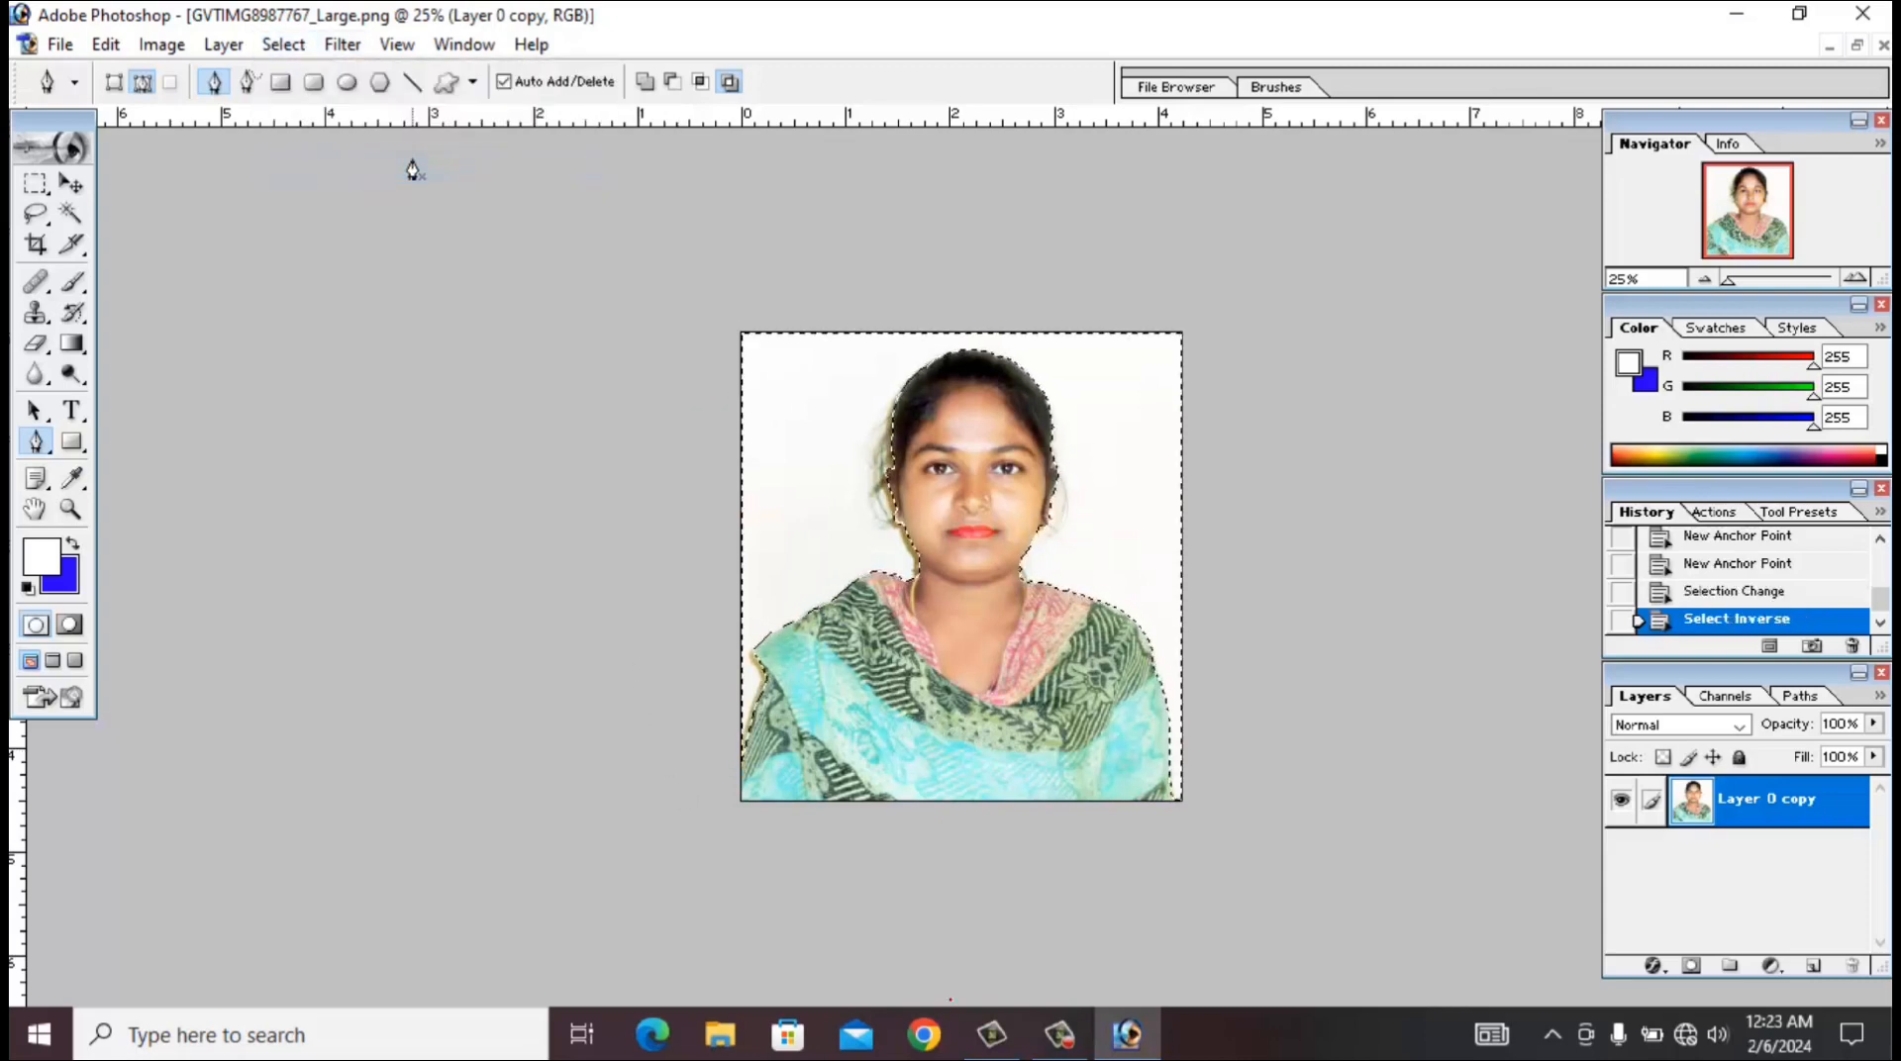
{"action": "left_click", "coordinate": [283, 44]}
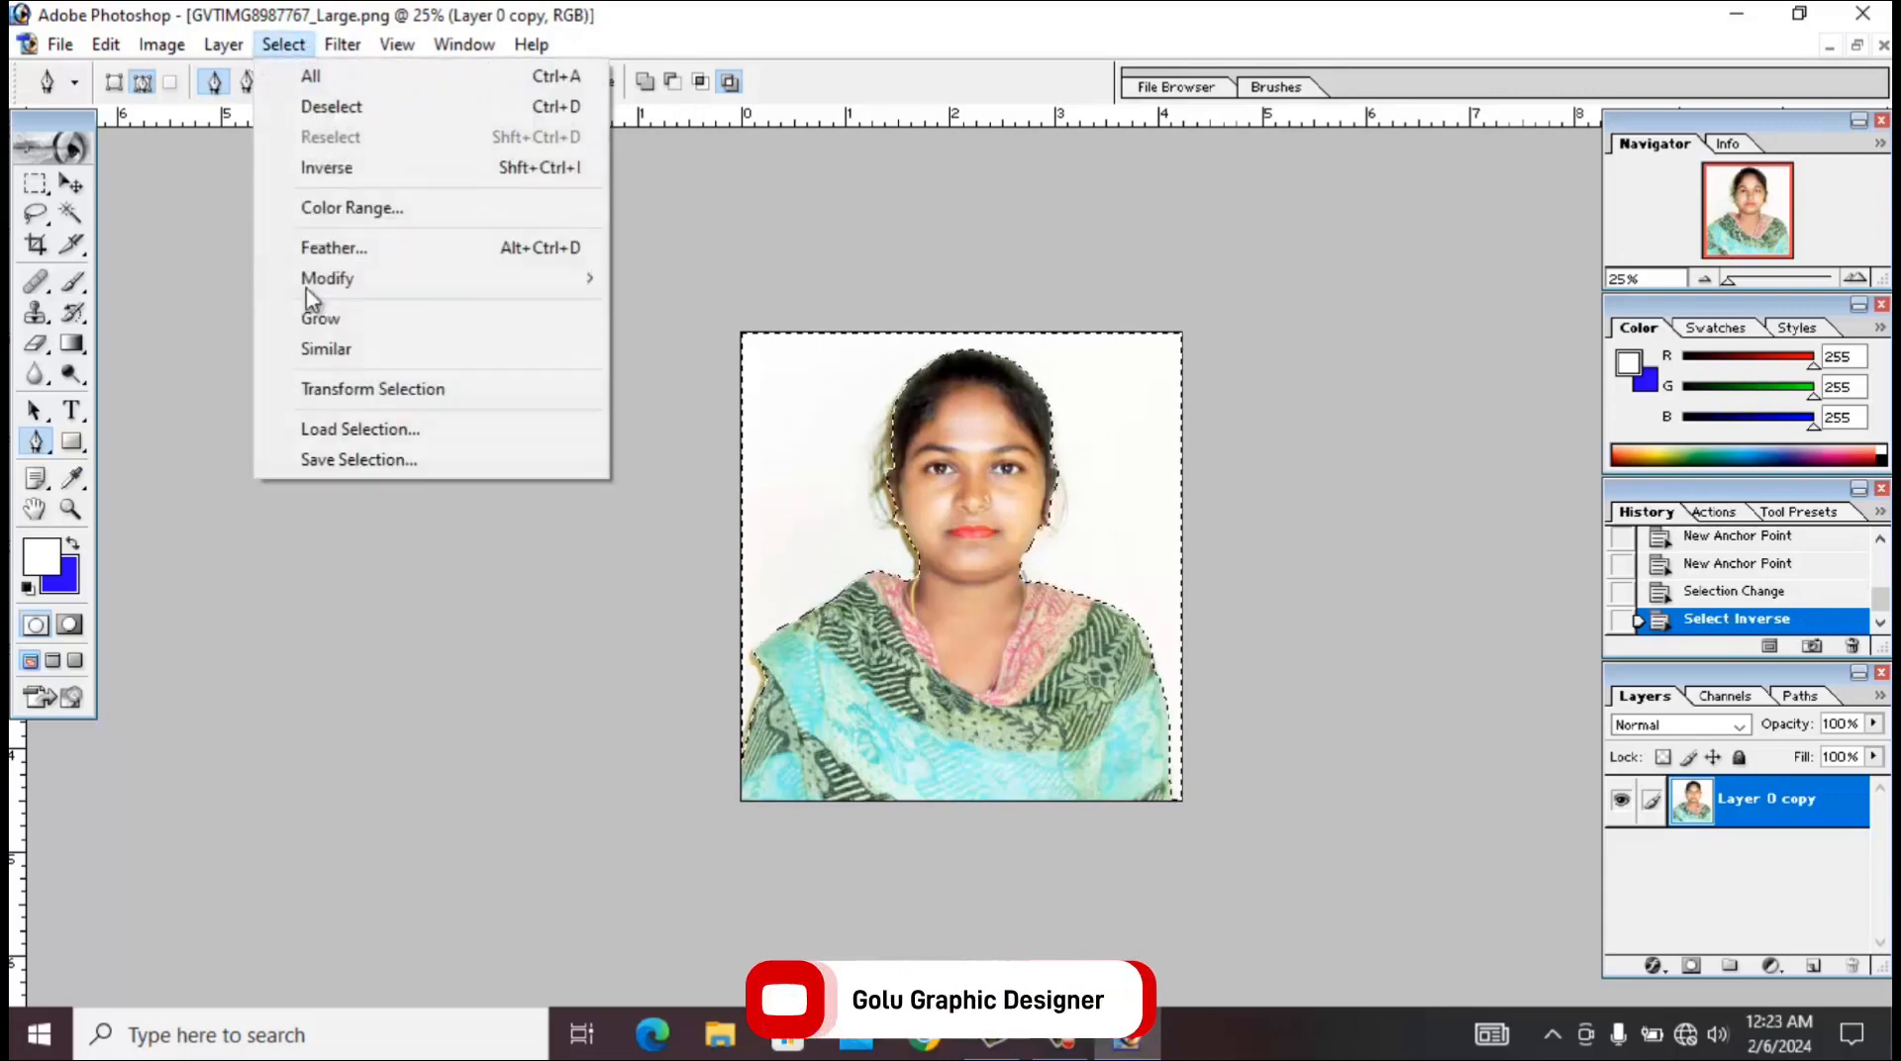
{"action": "left_click", "coordinate": [366, 249]}
{"action": "key", "text": "Return"}
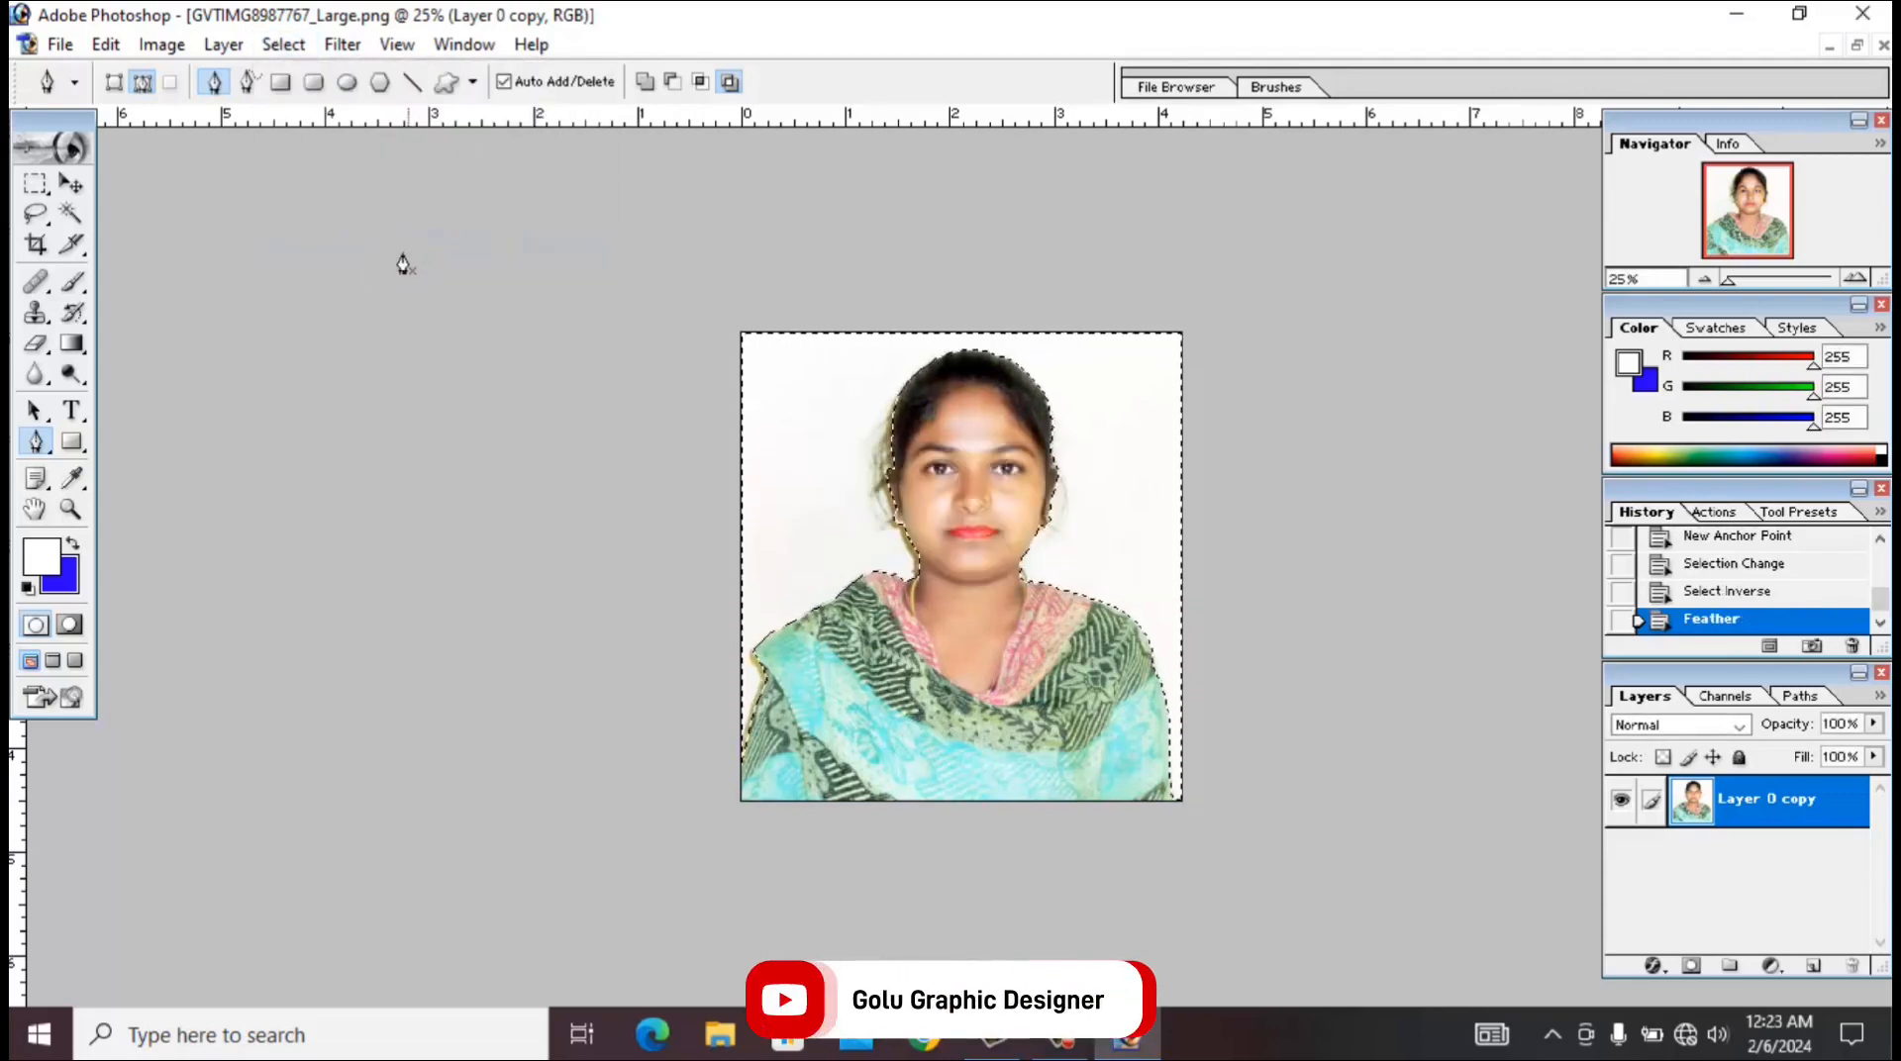
Set the background colour to a light sky blue with hue 196°, fill the selected backdrop with it, and deselect.
{"action": "left_click", "coordinate": [59, 574]}
{"action": "left_click", "coordinate": [794, 586]}
{"action": "left_click", "coordinate": [1000, 673]}
{"action": "left_click", "coordinate": [1001, 677]}
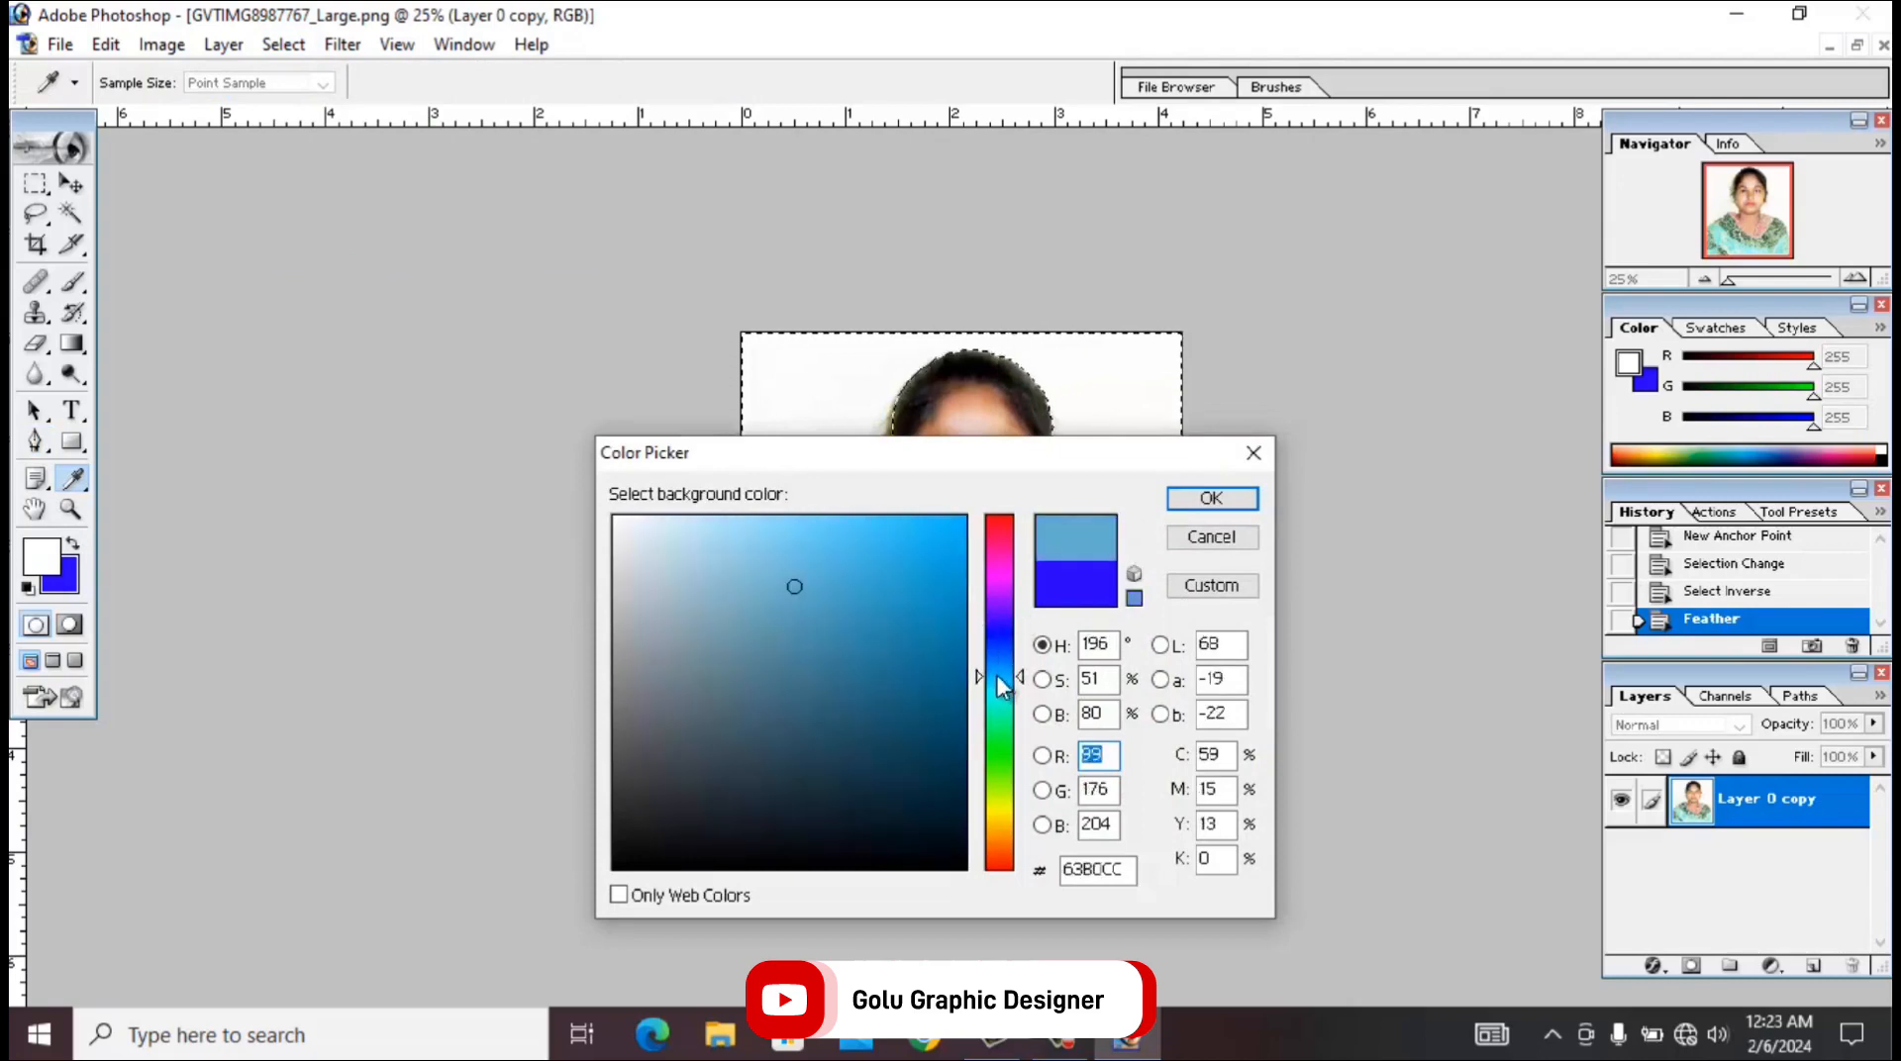
{"action": "left_click", "coordinate": [826, 525]}
{"action": "key", "text": "Return"}
{"action": "key", "text": "ctrl+BackSpace"}
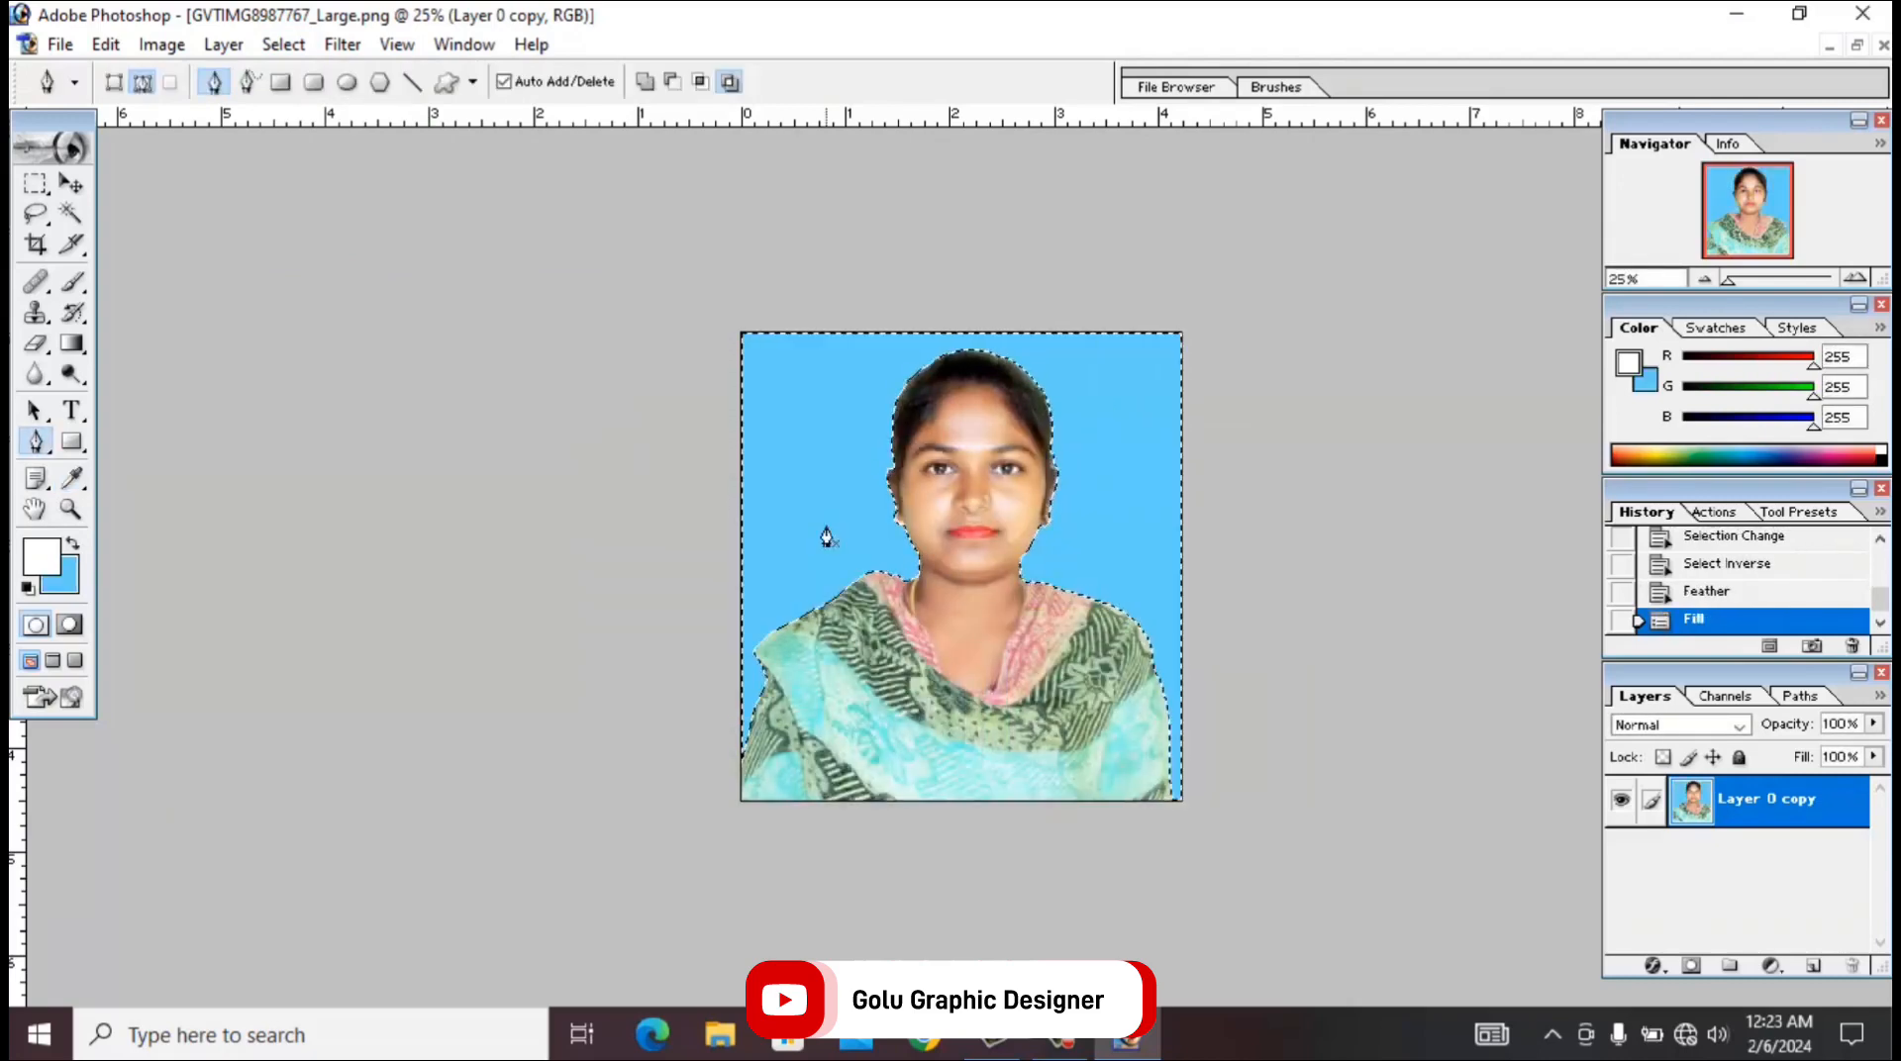
{"action": "key", "text": "ctrl+d"}
Brighten the whole picture slightly with Curves, raising the RGB midpoint from input 130 to output 141.
{"action": "left_click", "coordinate": [1123, 506]}
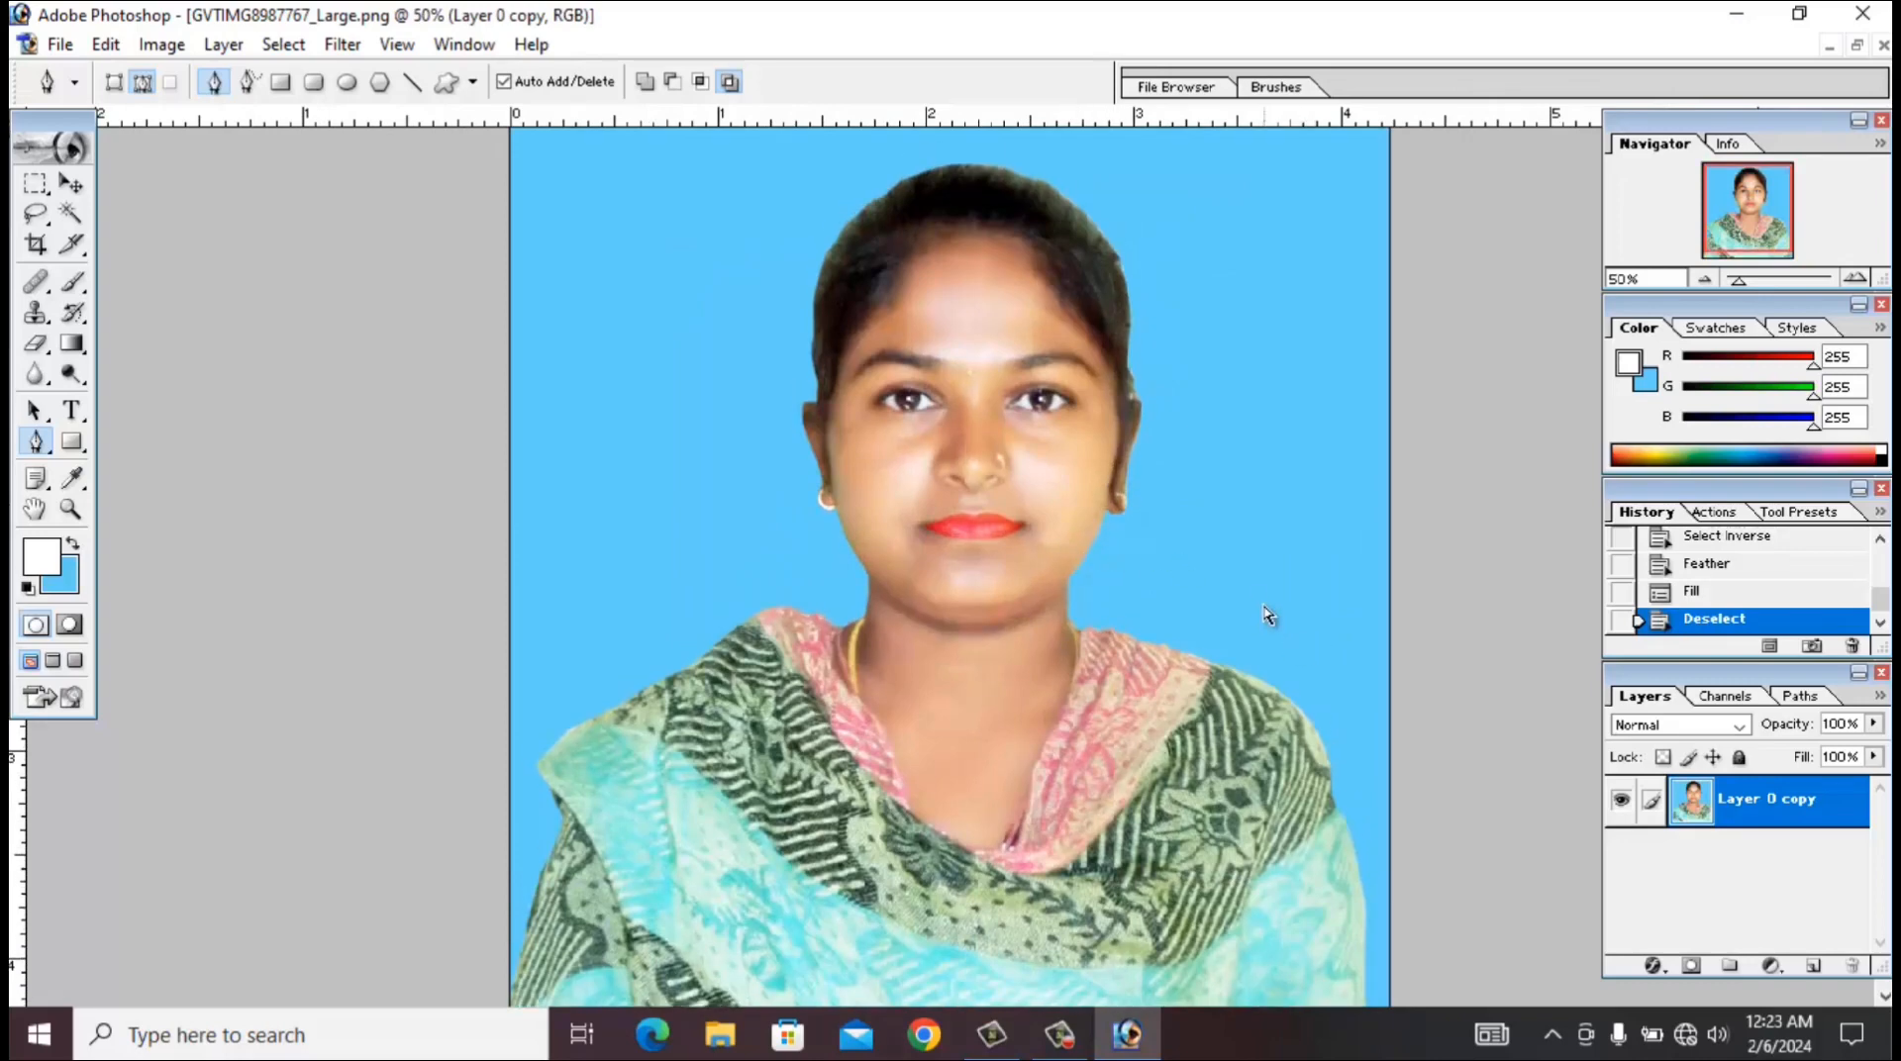
{"action": "left_click", "coordinate": [161, 43]}
{"action": "mouse_move", "coordinate": [224, 116]}
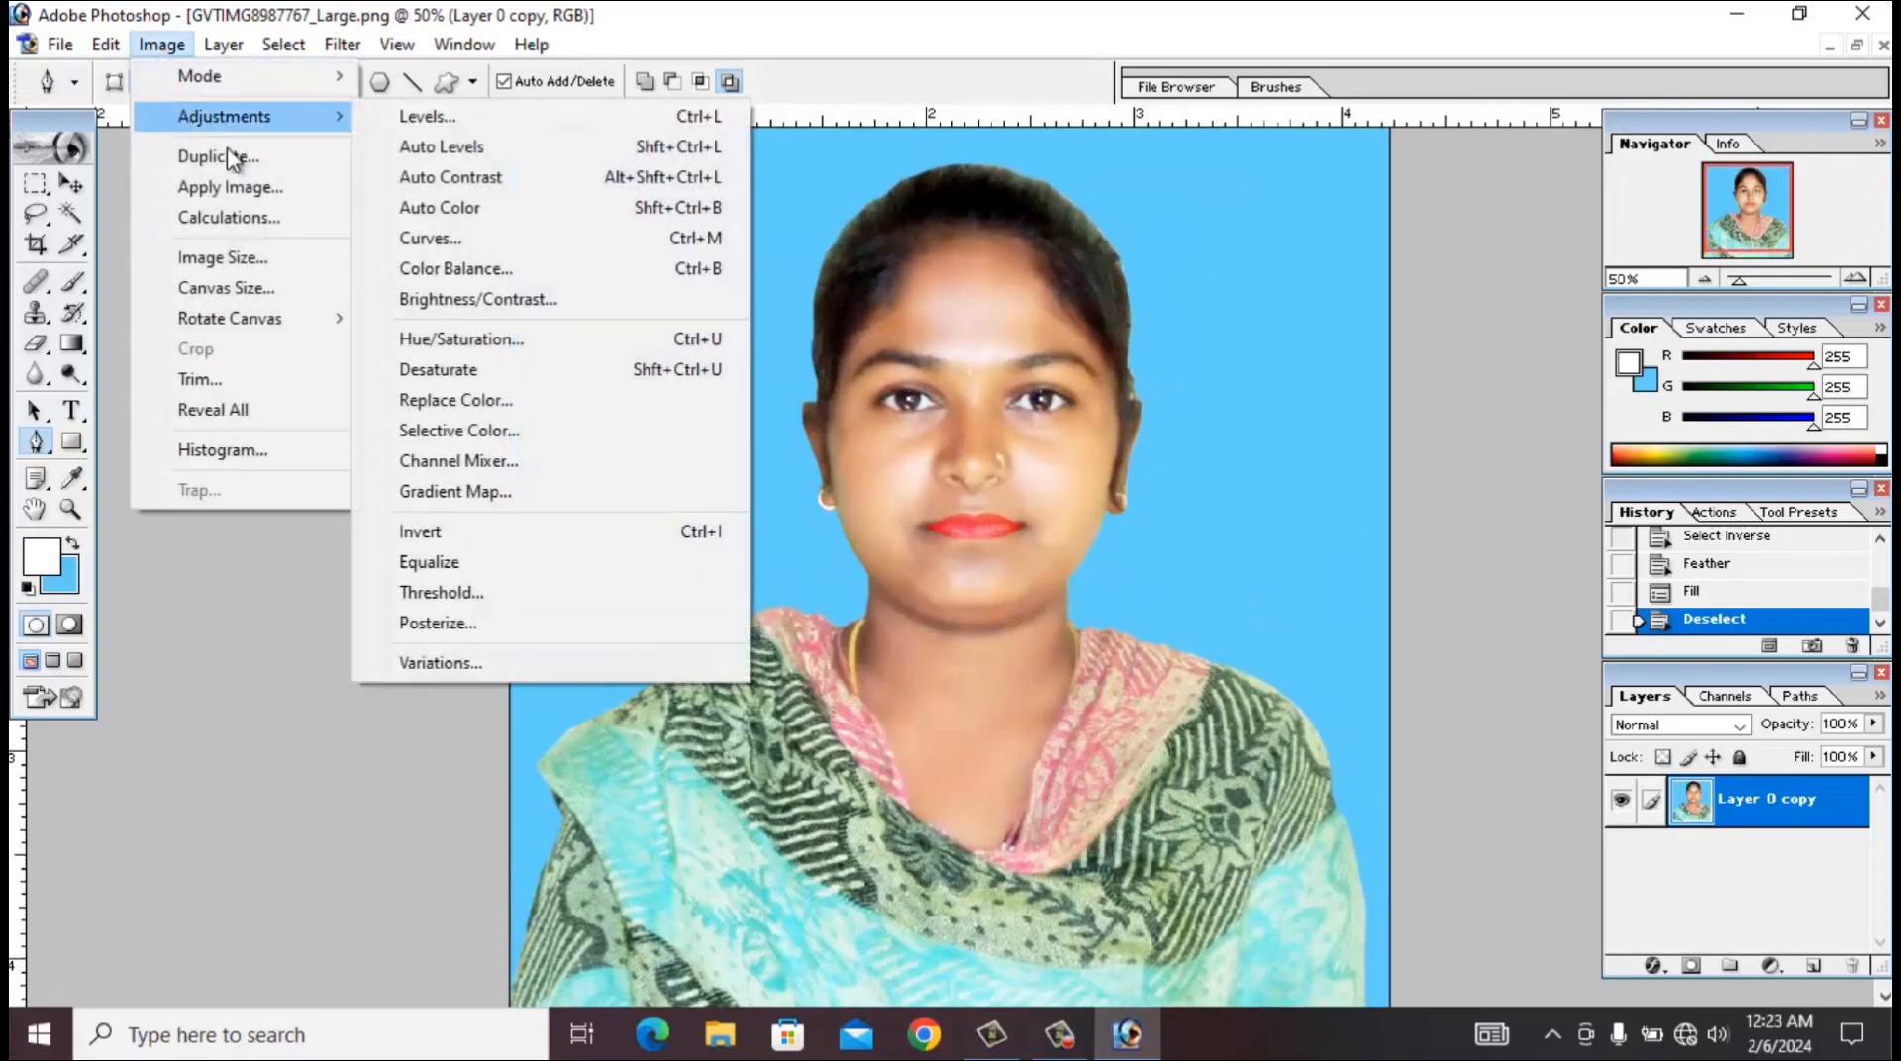
{"action": "left_click", "coordinate": [437, 239]}
{"action": "left_click_drag", "start_coordinate": [381, 509], "coordinate": [383, 488]}
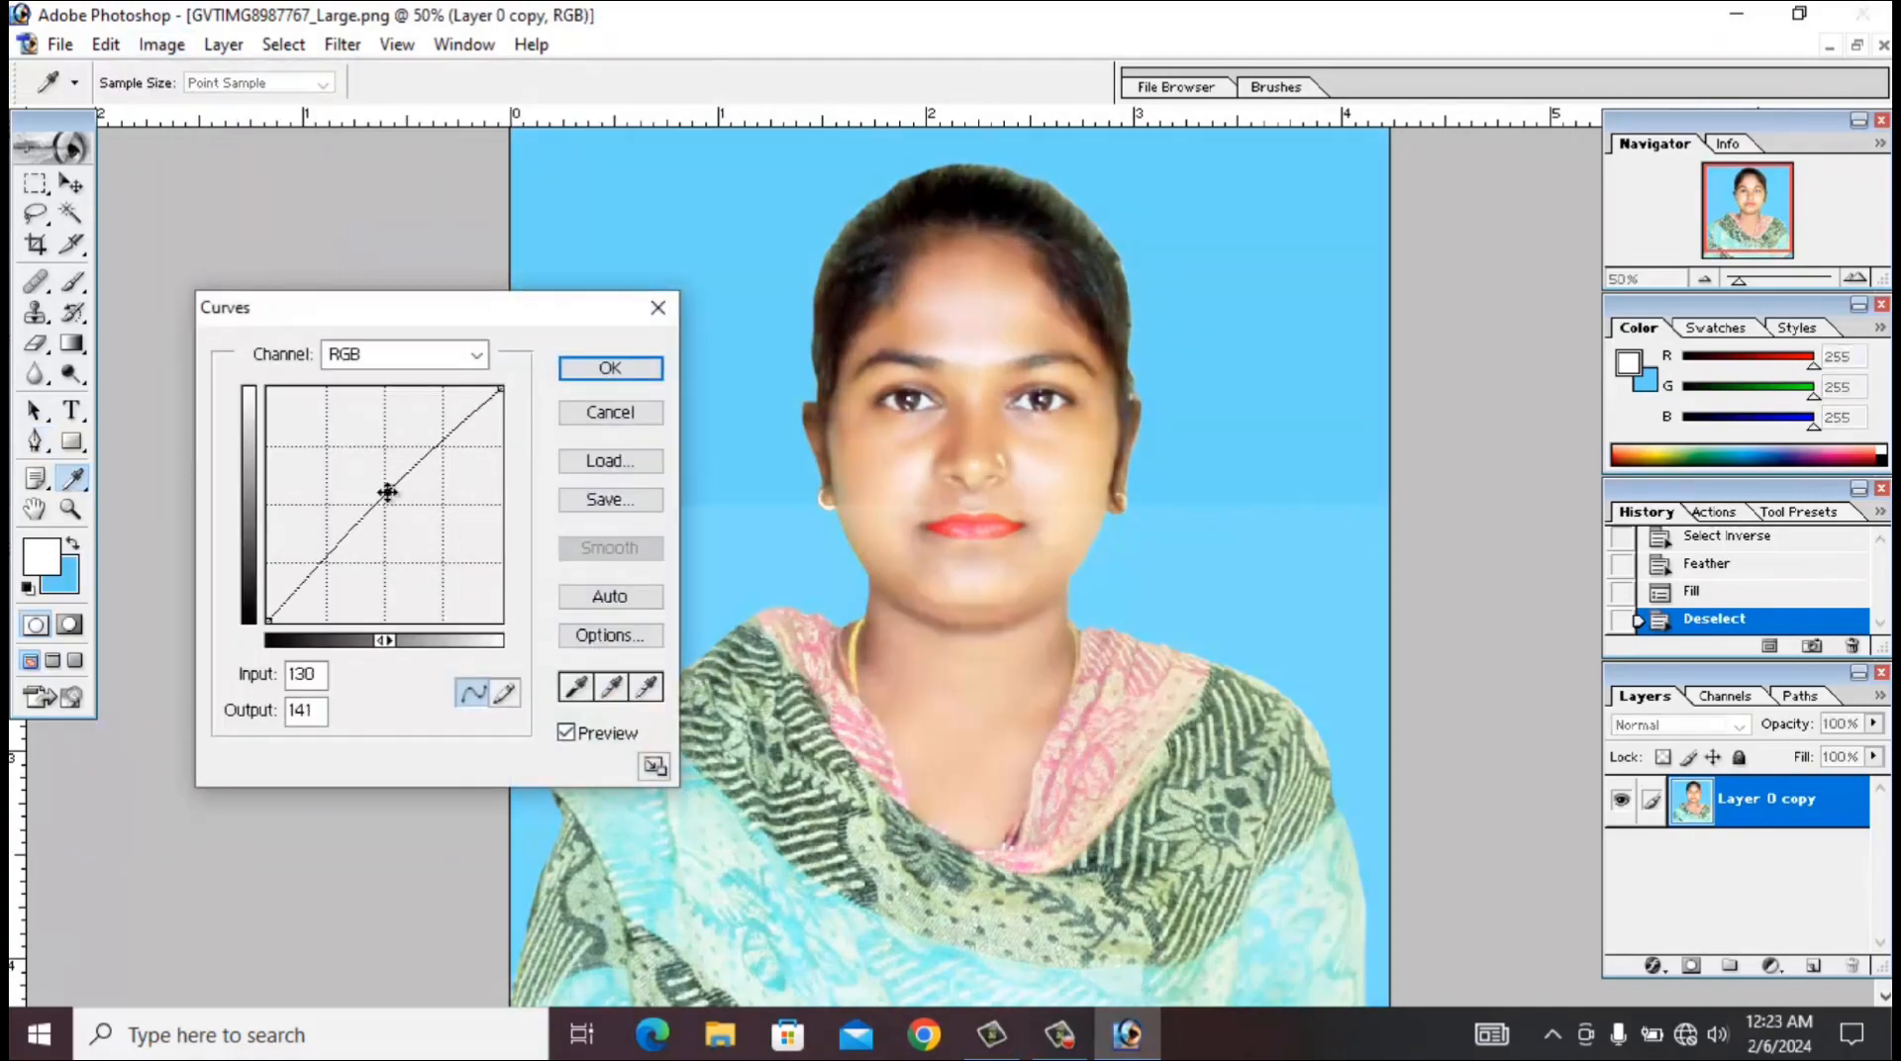
{"action": "left_click", "coordinate": [612, 371]}
{"action": "key", "text": "p"}
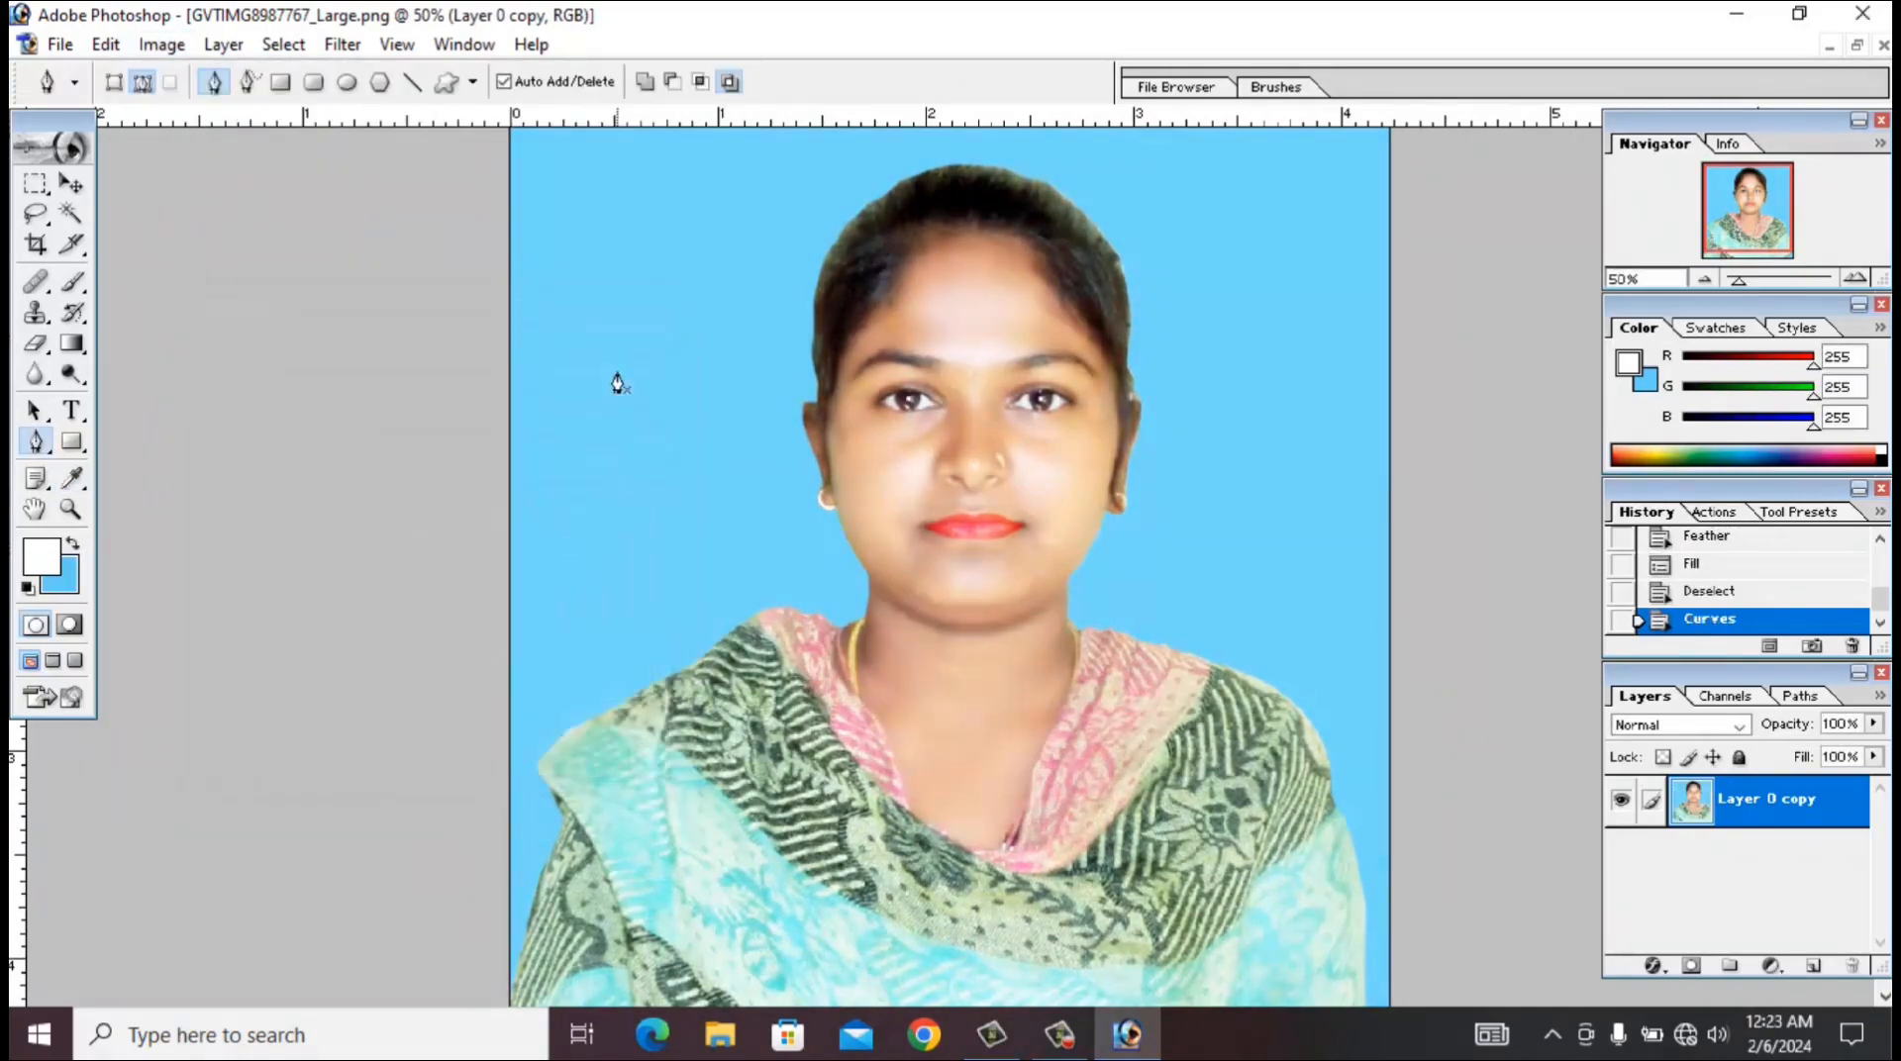
{"action": "key", "text": "ctrl+minus"}
{"action": "key", "text": "ctrl+minus"}
{"action": "key", "text": "ctrl+plus"}
{"action": "key", "text": "ctrl+plus"}
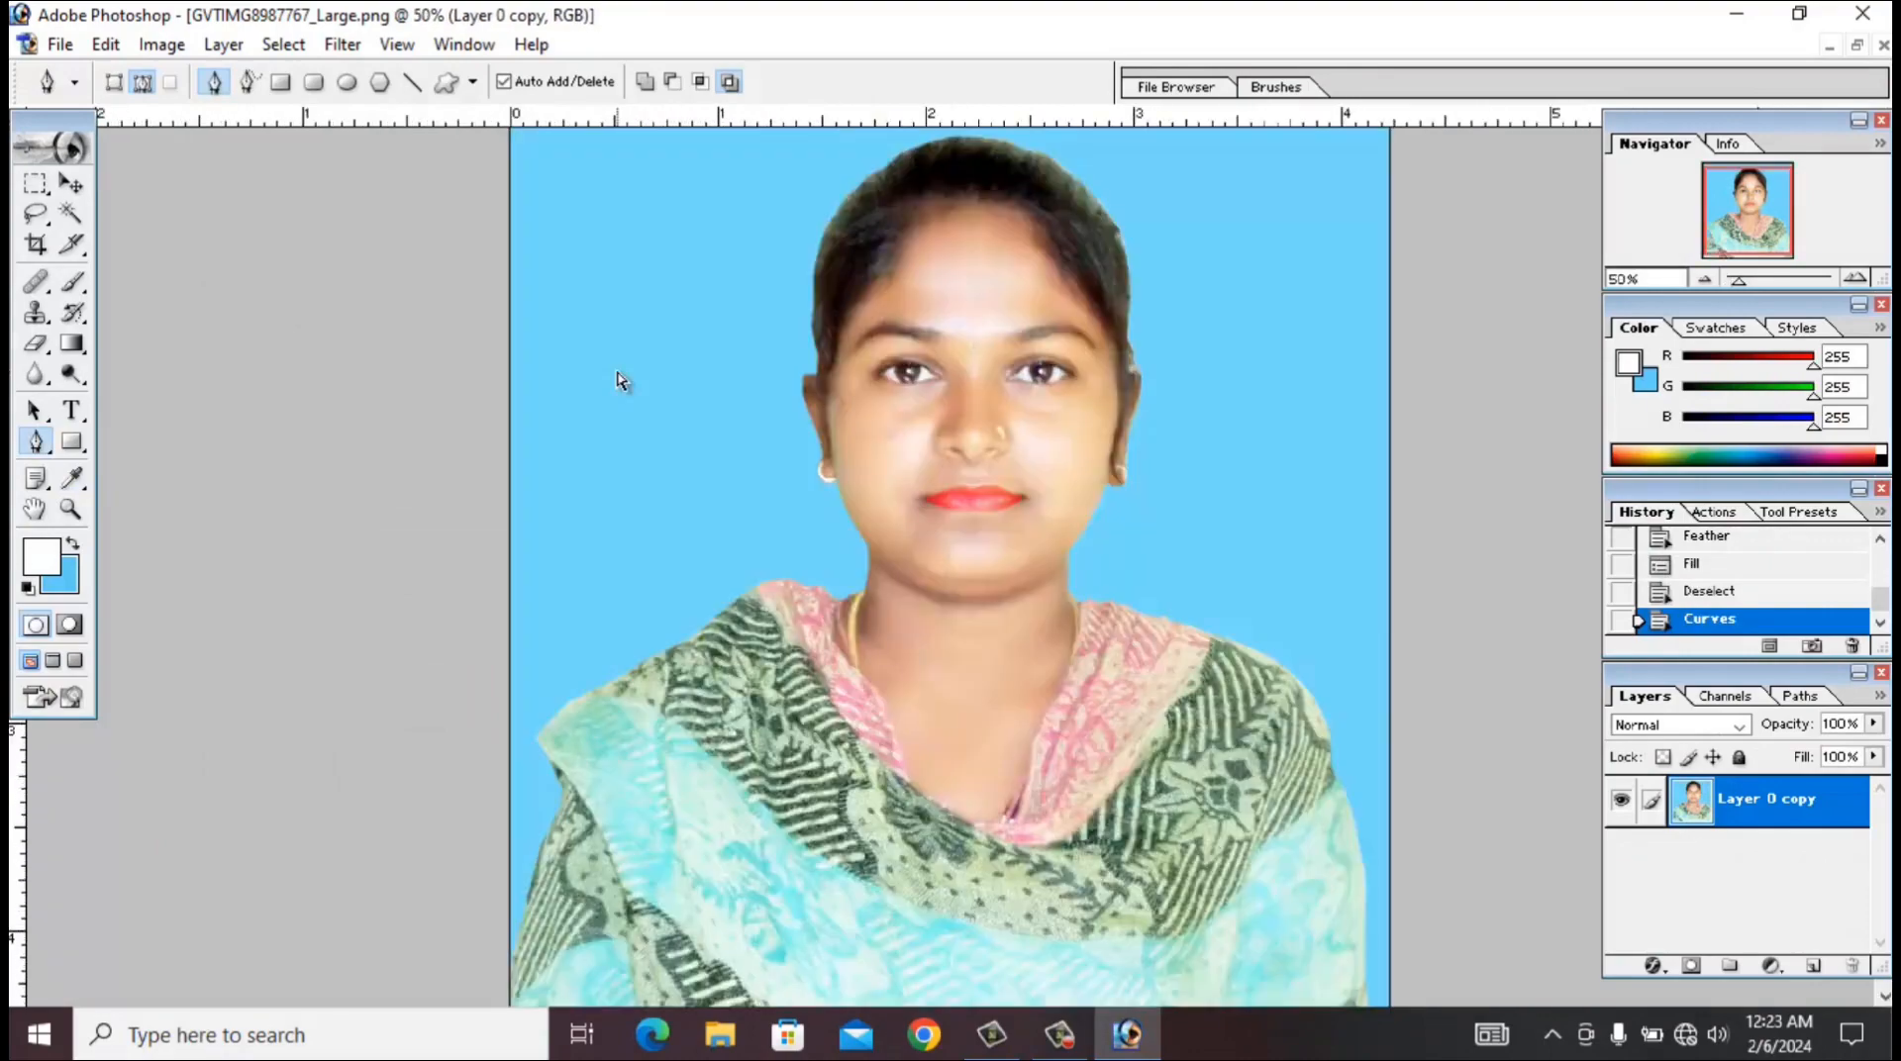
{"action": "key", "text": "ctrl+minus"}
{"action": "key", "text": "ctrl+plus"}
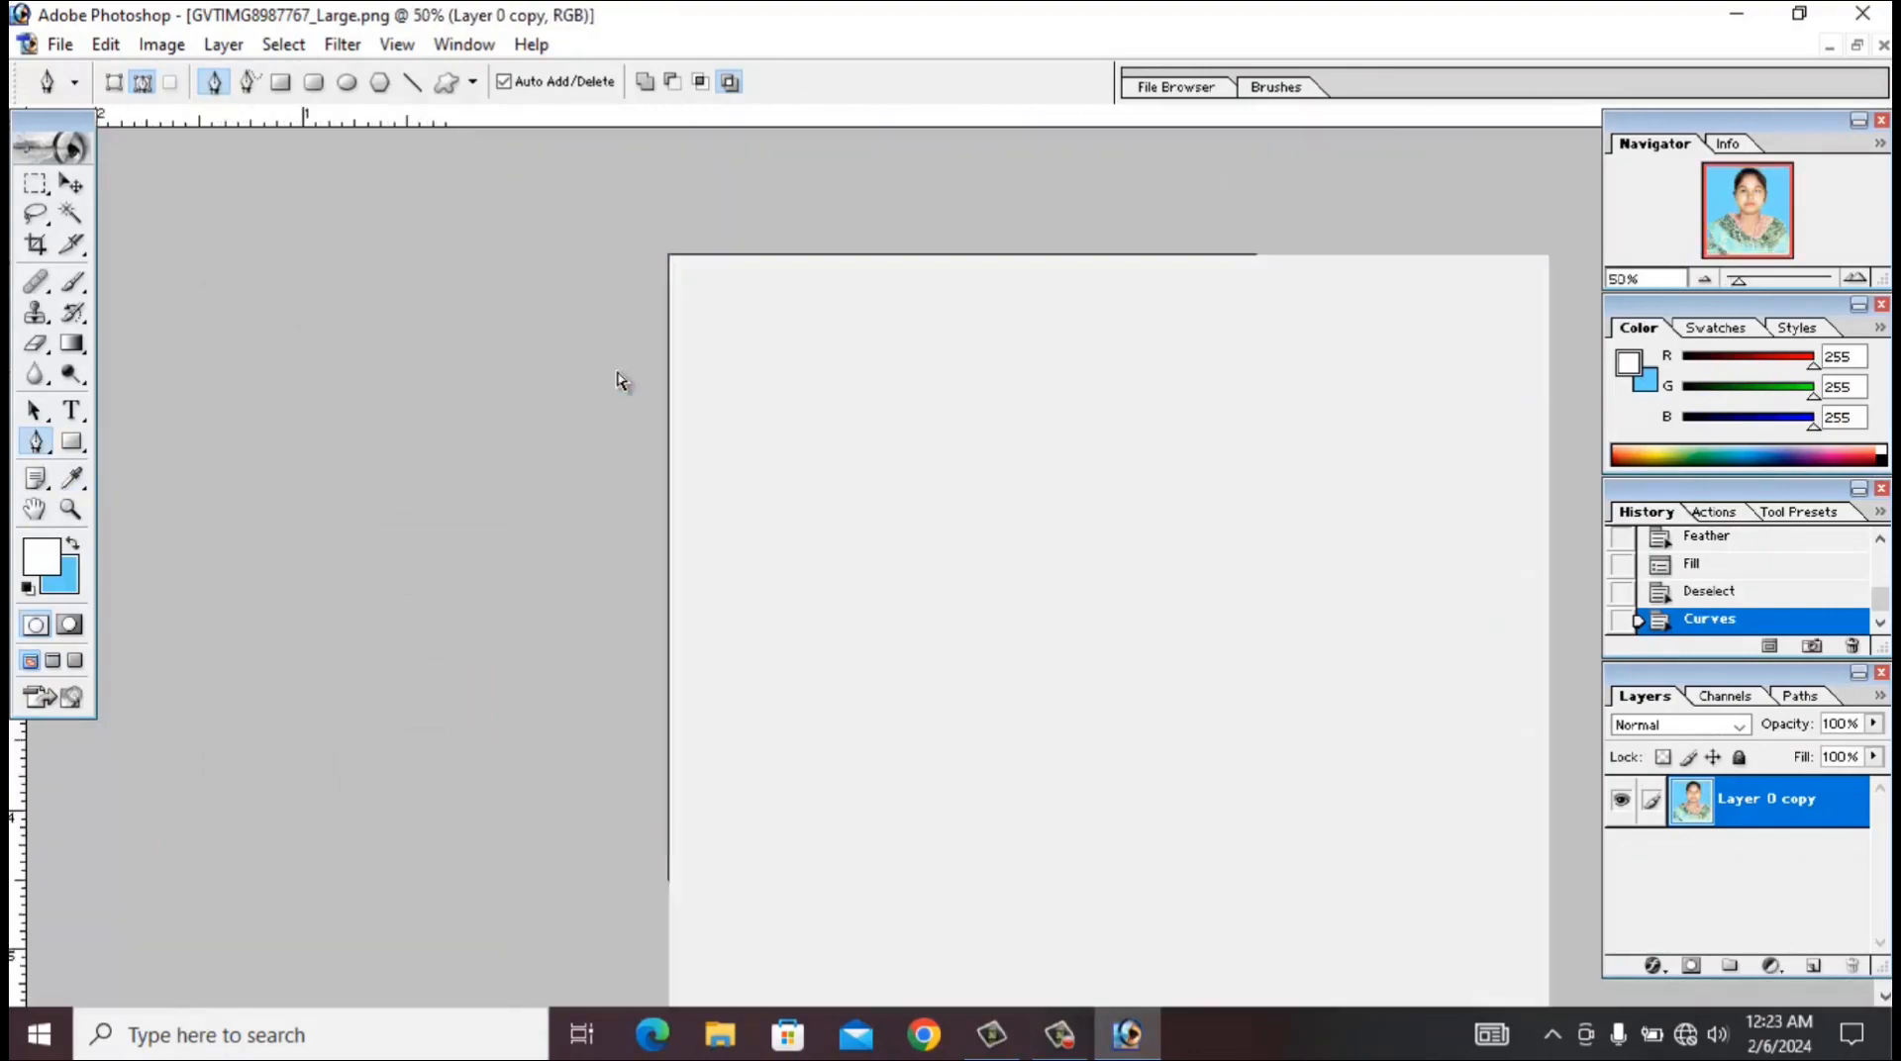
{"action": "key", "text": "ctrl+minus"}
Save a JPEG copy of the portrait to the Desktop under the suggested file name, with Maximum quality 12 and Baseline ("Standard") format.
{"action": "key", "text": "ctrl+shift+s"}
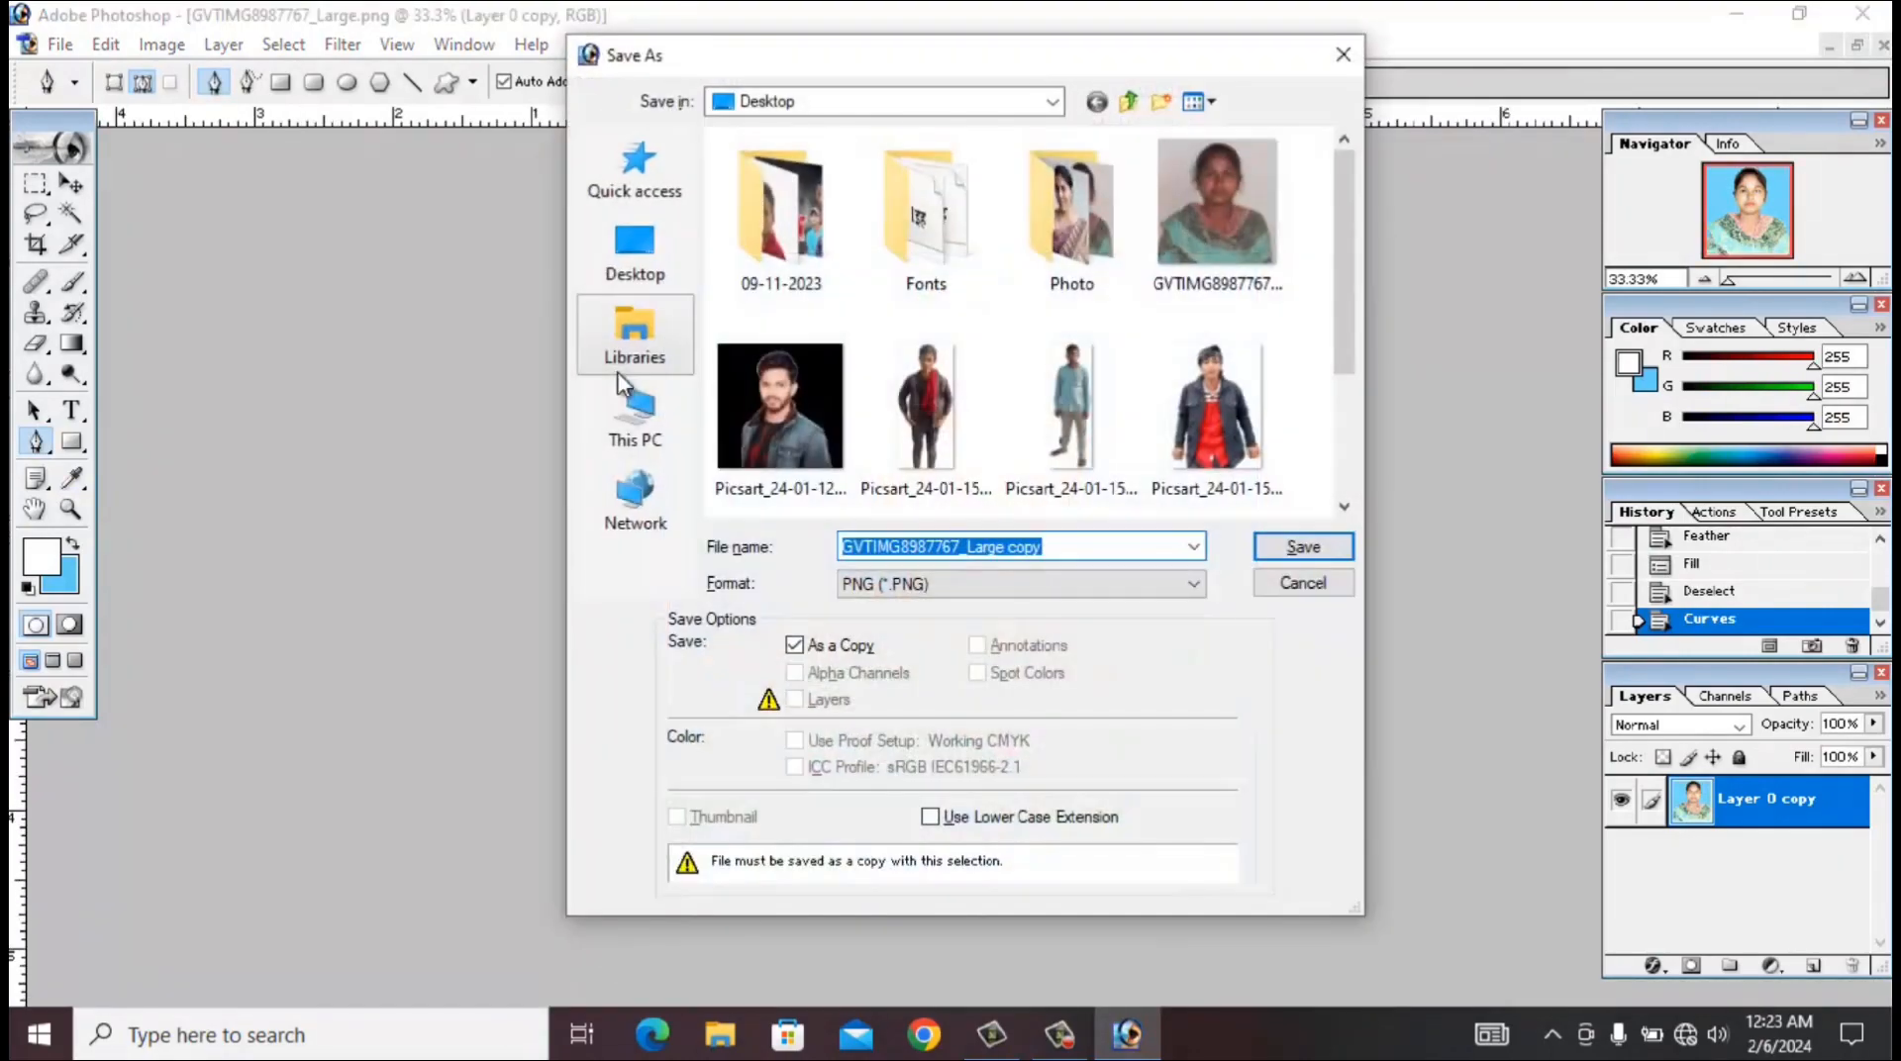
{"action": "left_click", "coordinate": [957, 586]}
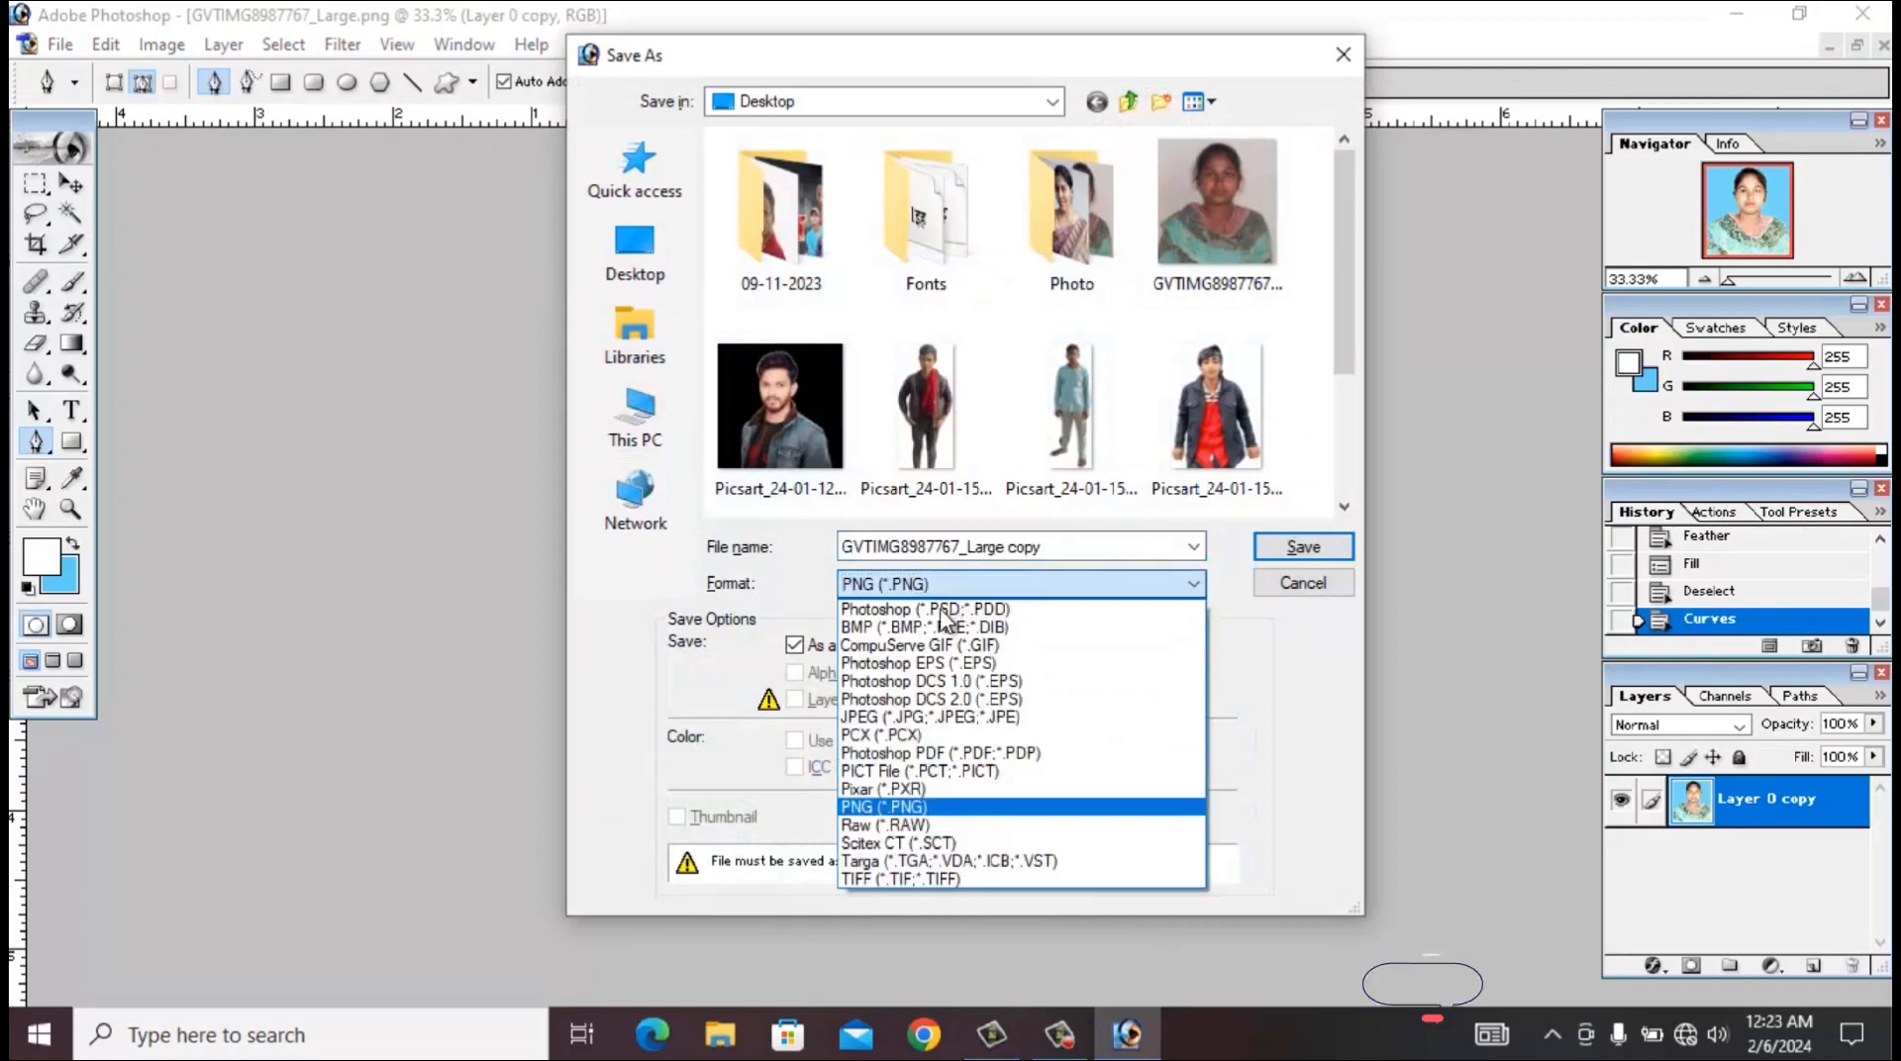
{"action": "left_click", "coordinate": [862, 717]}
{"action": "triple_click", "coordinate": [1029, 546]}
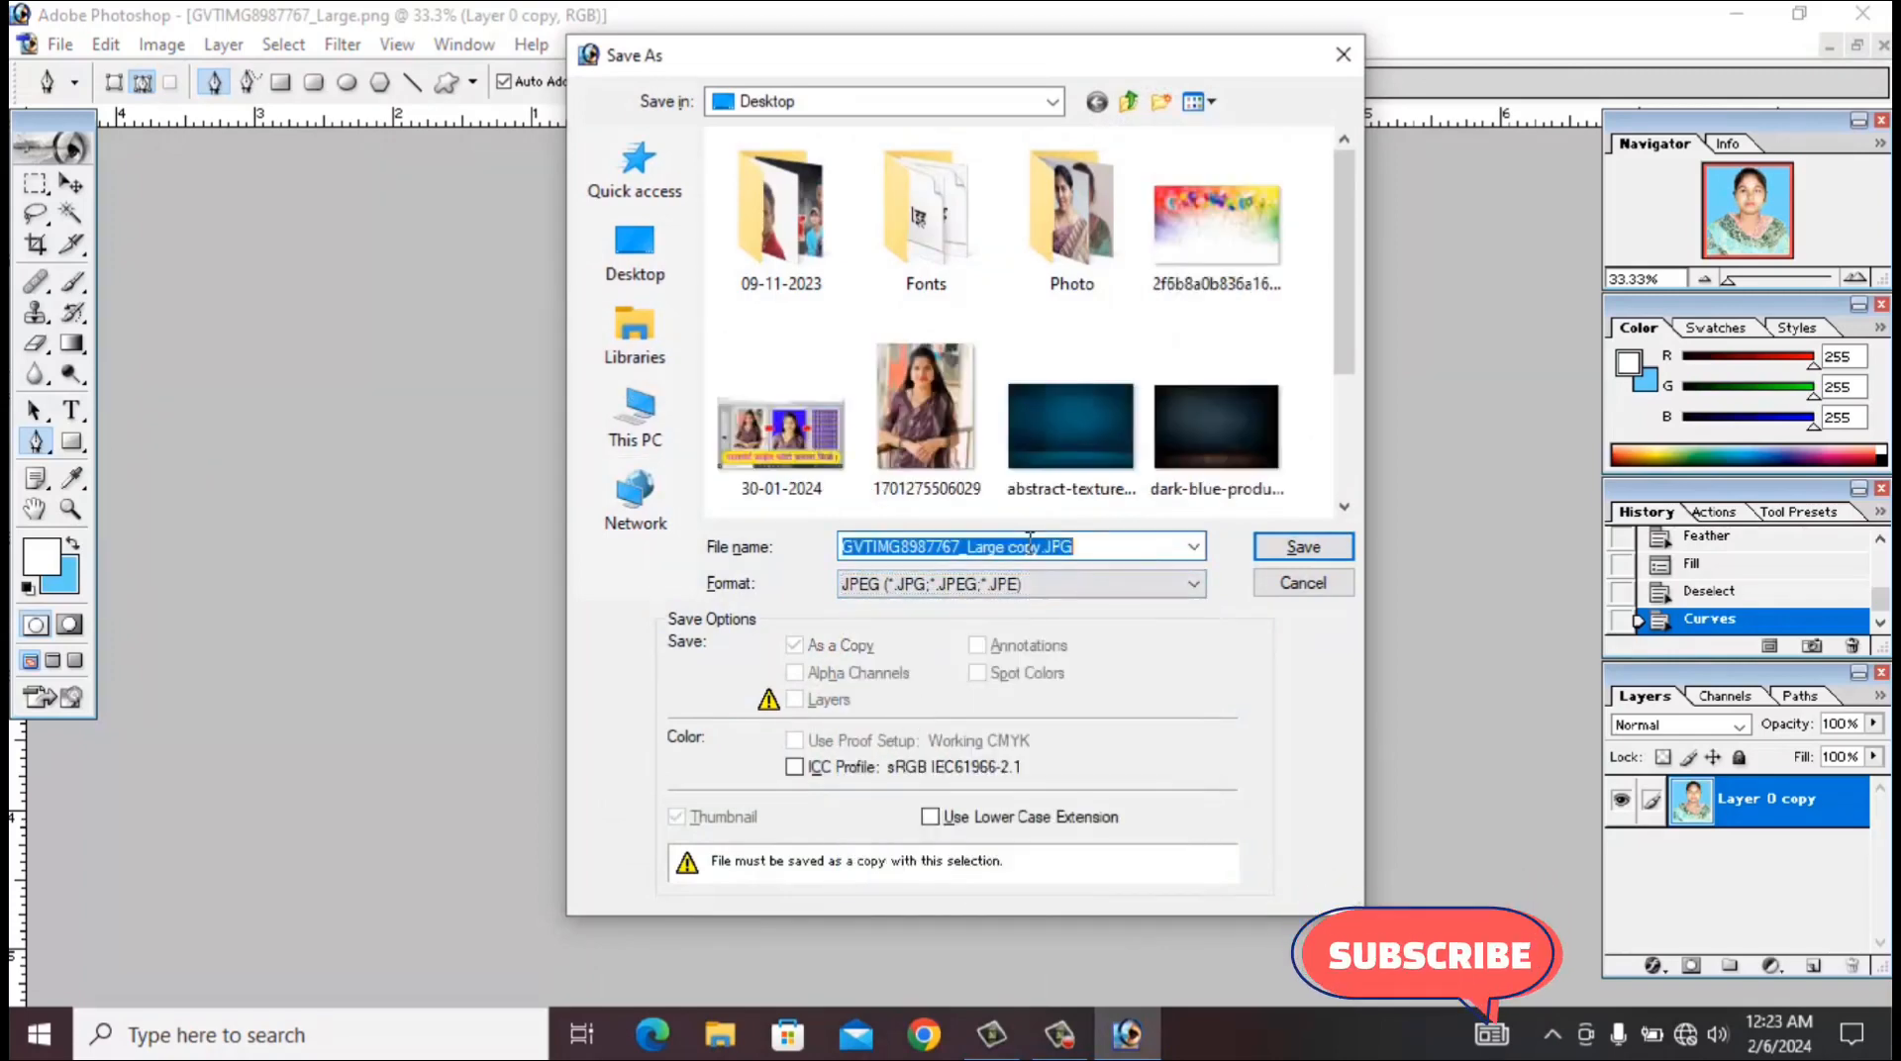
{"action": "type", "text": "PHoto"}
{"action": "left_click", "coordinate": [1289, 549]}
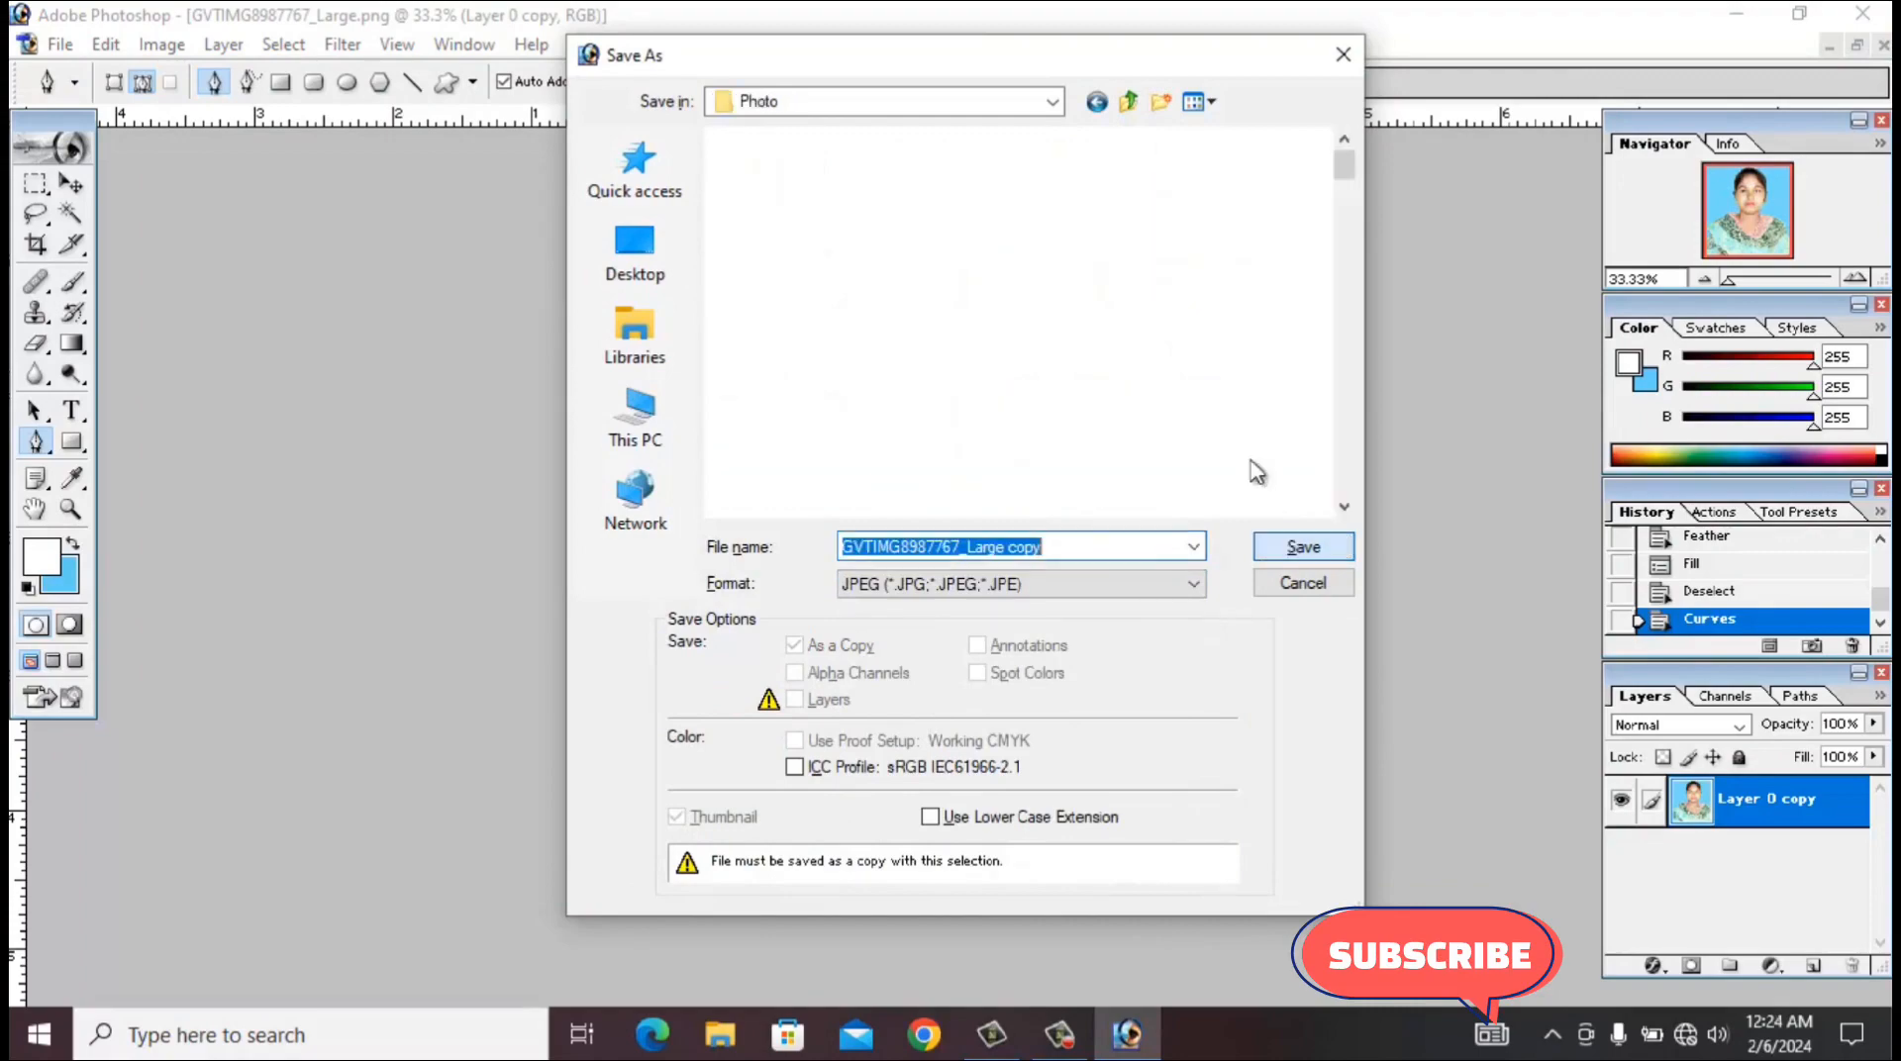
{"action": "left_click", "coordinate": [636, 254]}
{"action": "left_click", "coordinate": [1320, 552]}
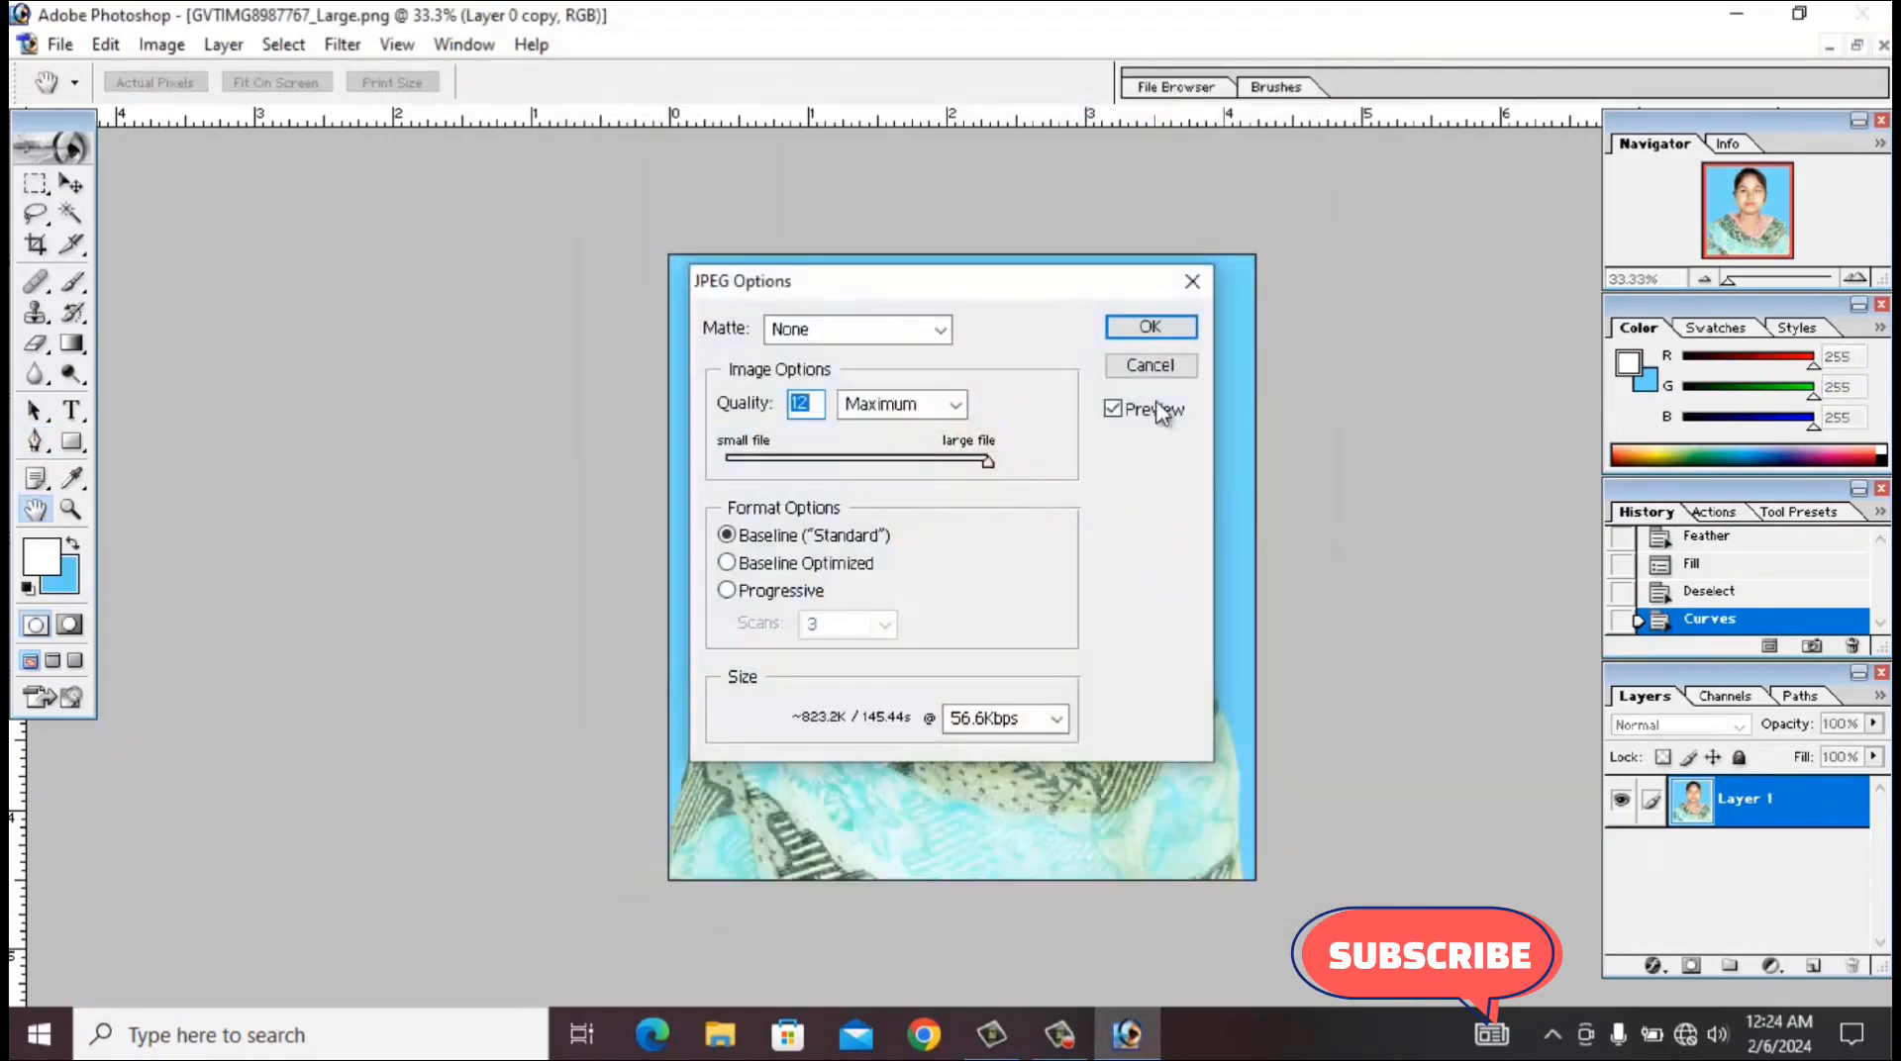
{"action": "left_click", "coordinate": [1141, 327]}
Switch to the photo viewer, show the saved JPEG in a smaller window, and open the original photo beside it for comparison.
{"action": "left_click", "coordinate": [1736, 14]}
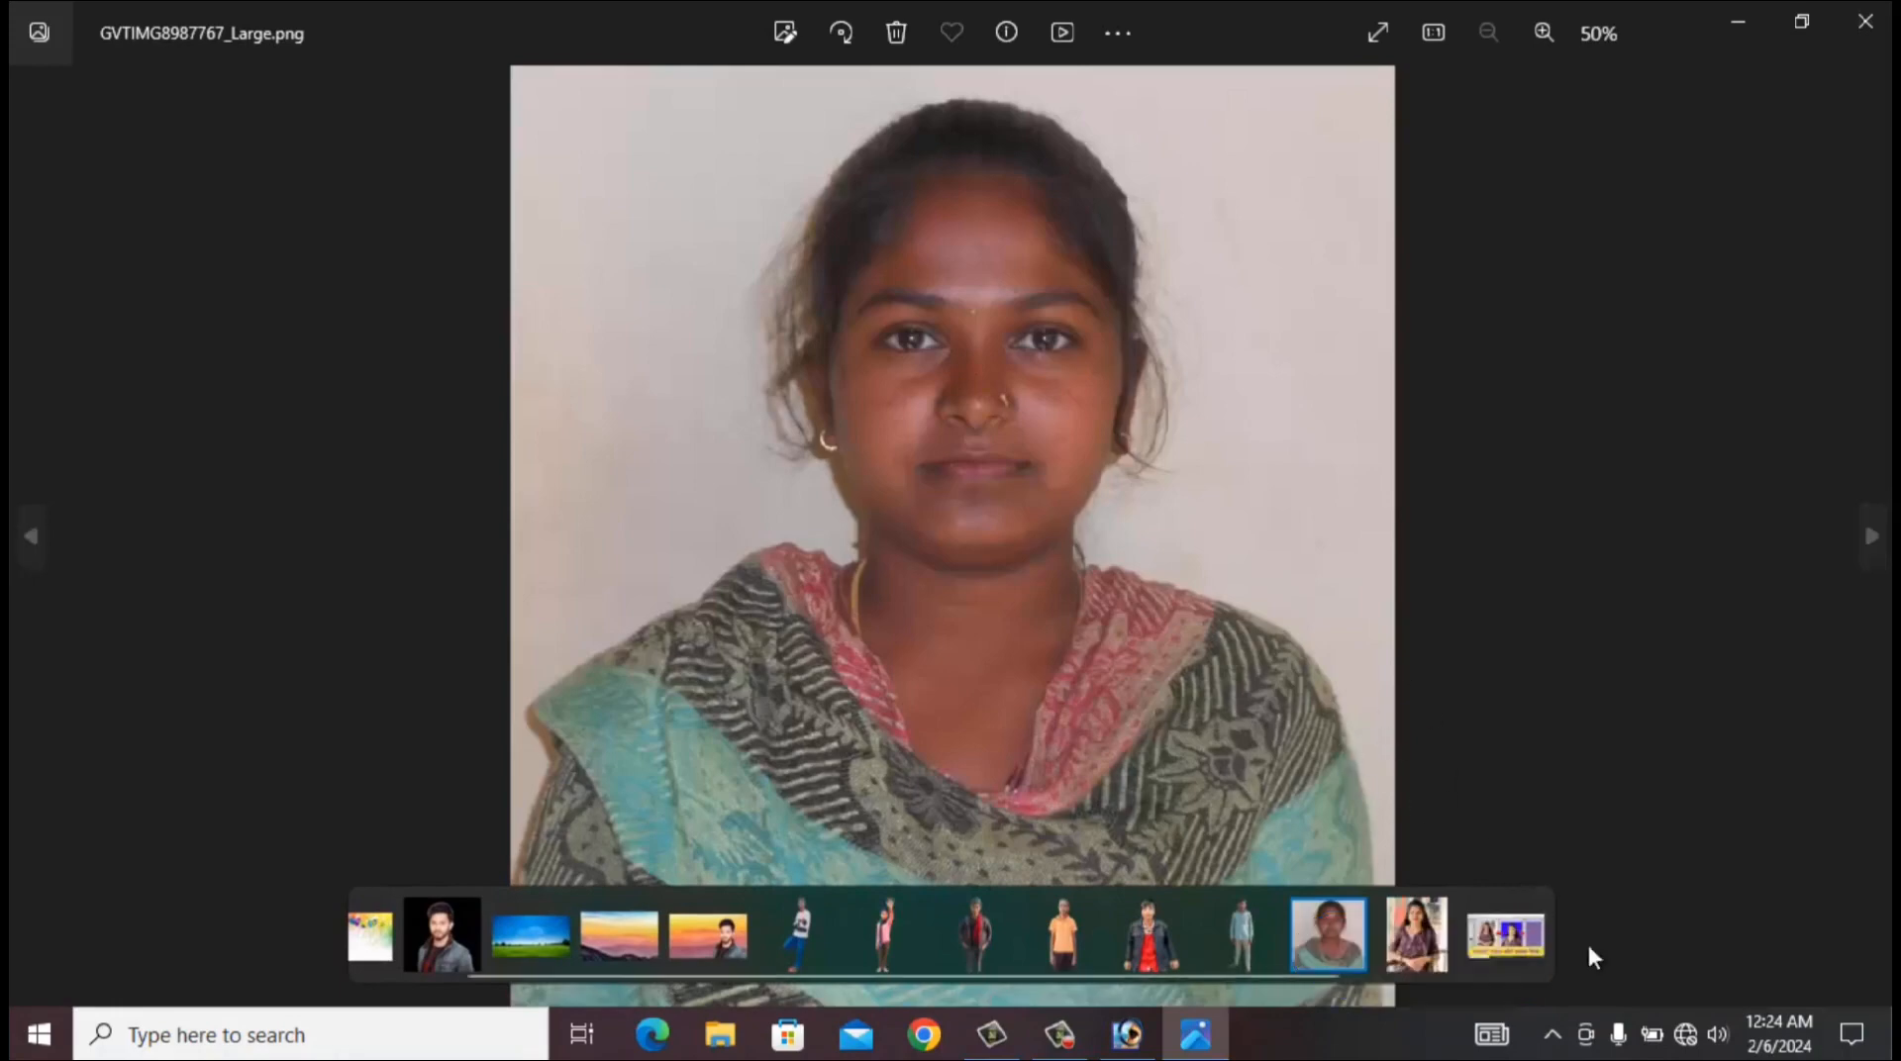
{"action": "left_click", "coordinate": [1506, 941]}
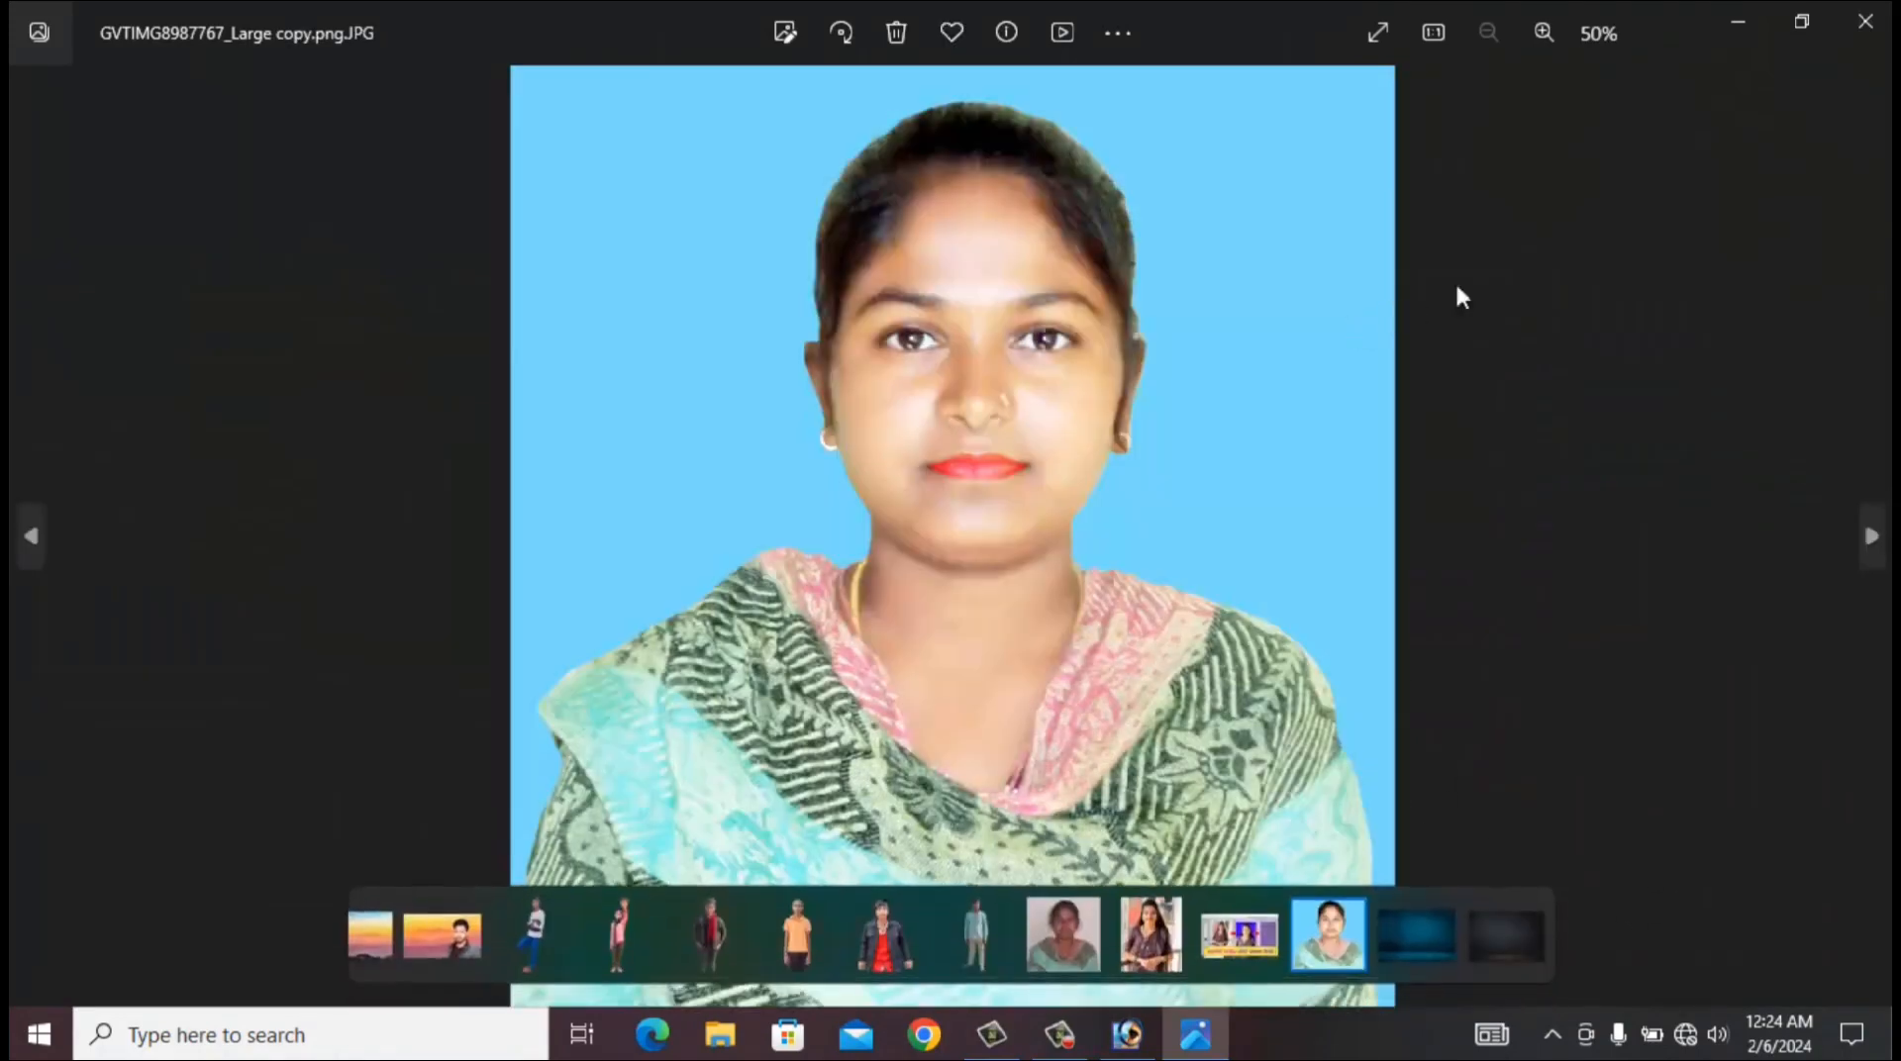
{"action": "left_click_drag", "start_coordinate": [1371, 4], "coordinate": [1507, 57]}
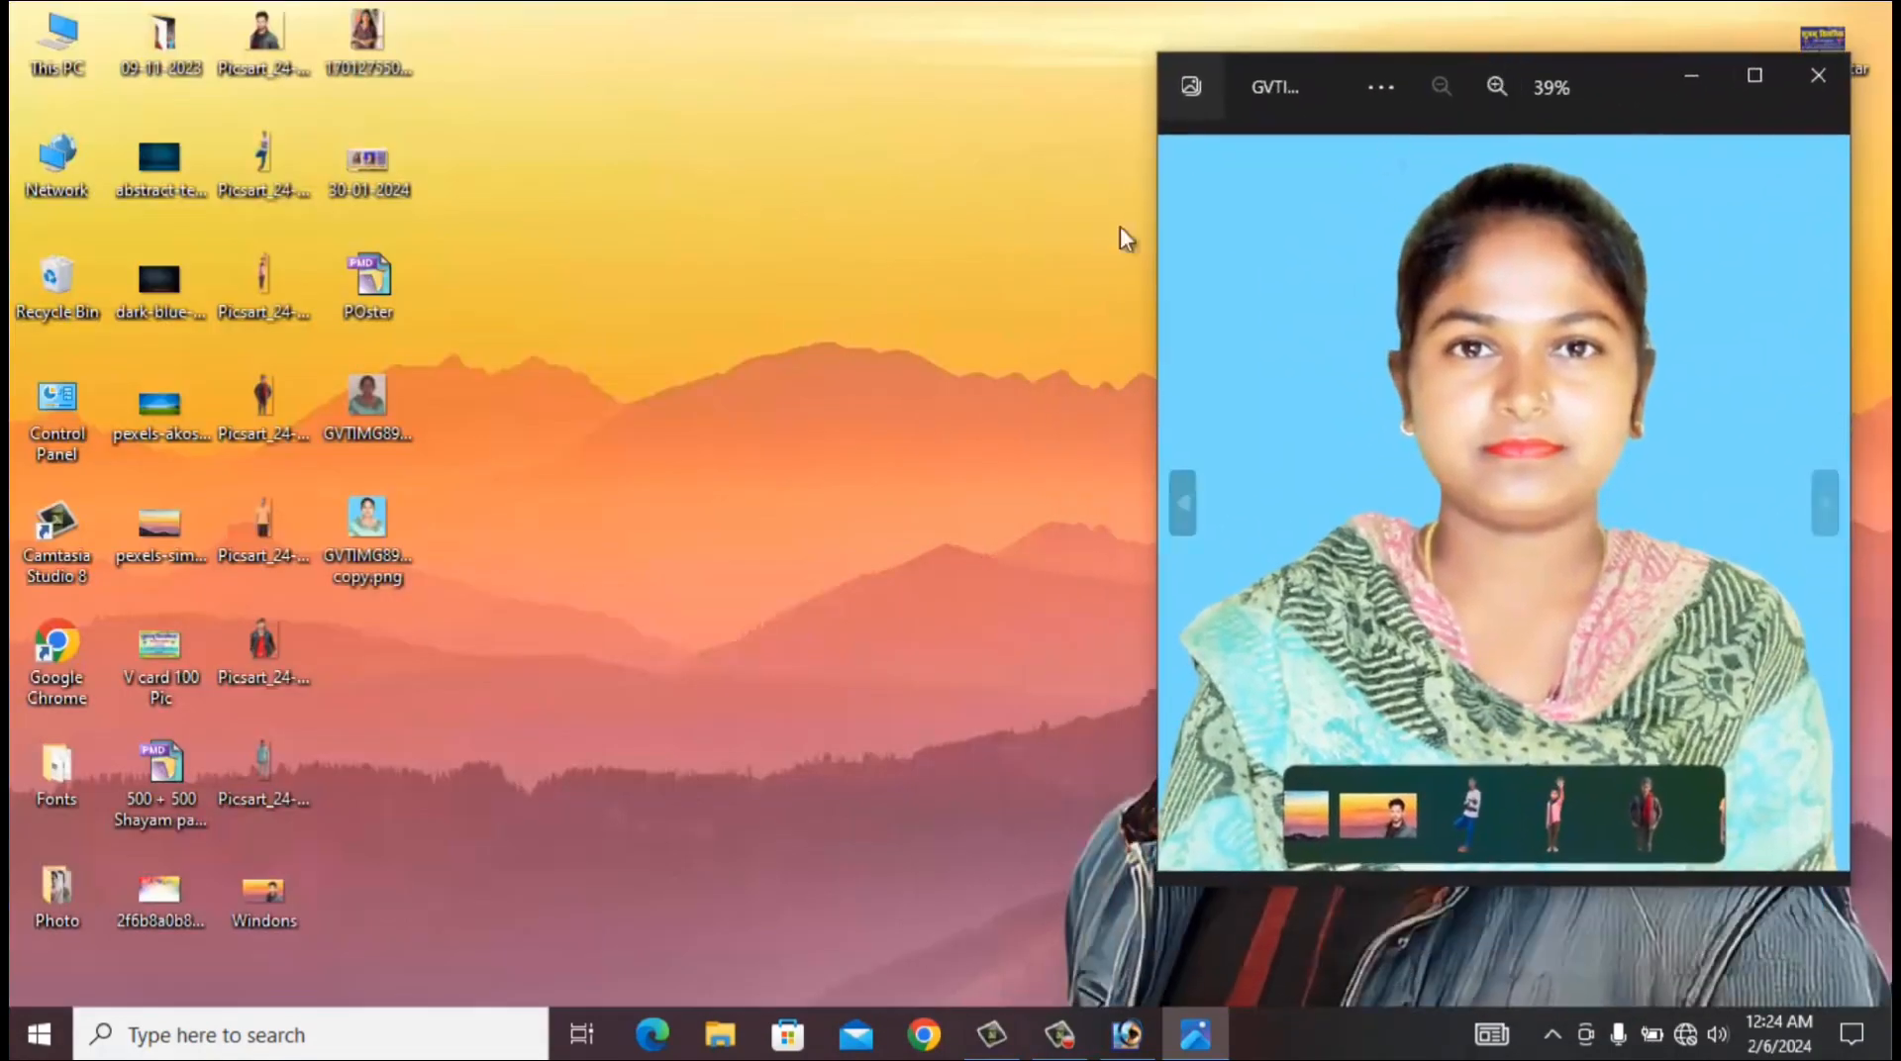
{"action": "double_click", "coordinate": [414, 400]}
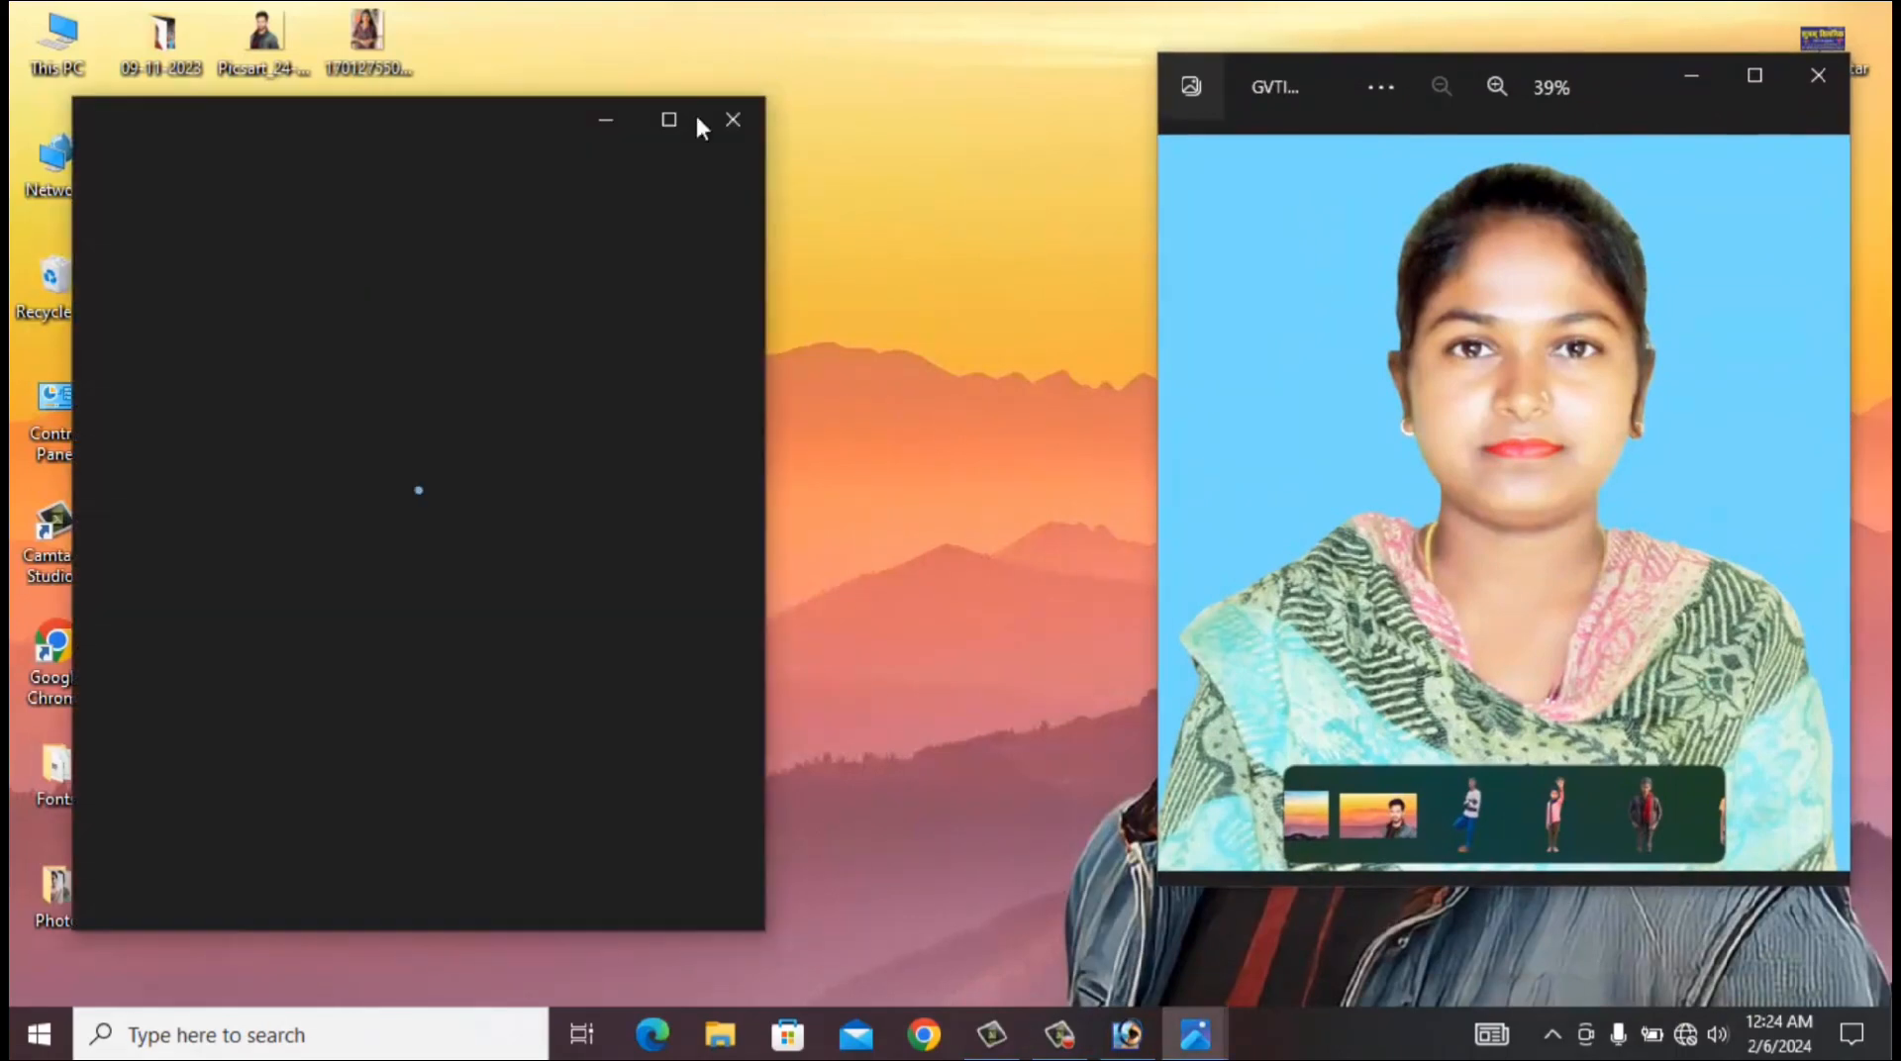